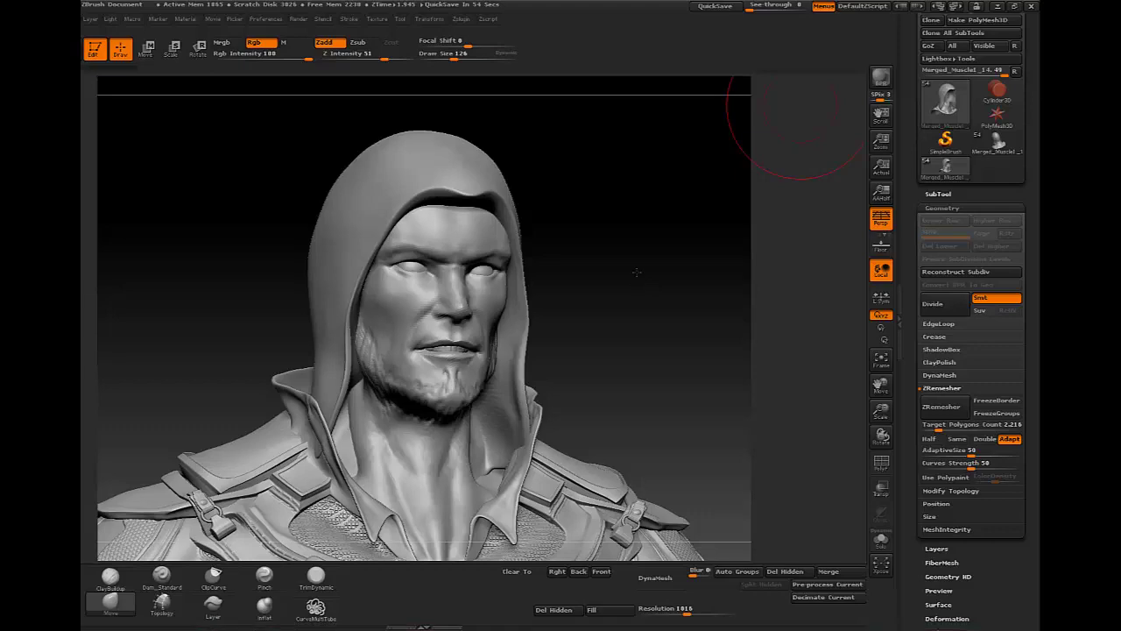
Zoom in on the head and inspect the hood's wireframe in isolation, then face the bust front
mouse_move(584, 246)
alt+mouse_down()
mouse_move(600, 263)
mouse_move(563, 250)
mouse_move(598, 284)
alt+mouse_up()
click(882, 462)
click(881, 540)
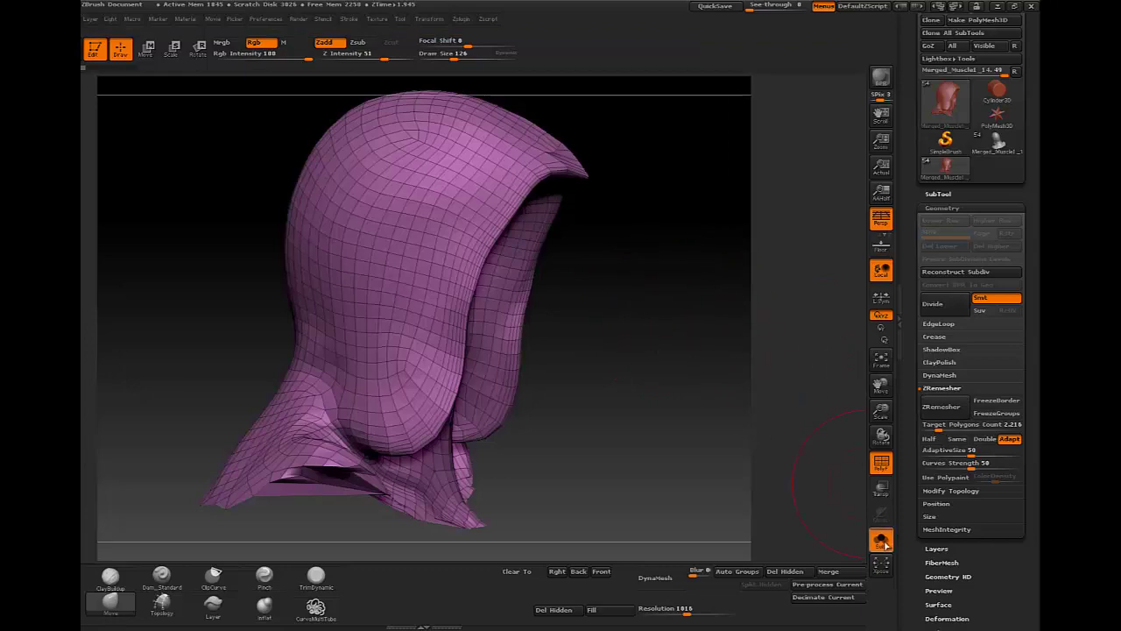
click(882, 541)
mouse_move(555, 325)
mouse_down()
mouse_move(596, 280)
mouse_move(500, 213)
mouse_up()
Carve two creases down the hood's side toward the cheek with a small Dam_Standard brush
key(space)
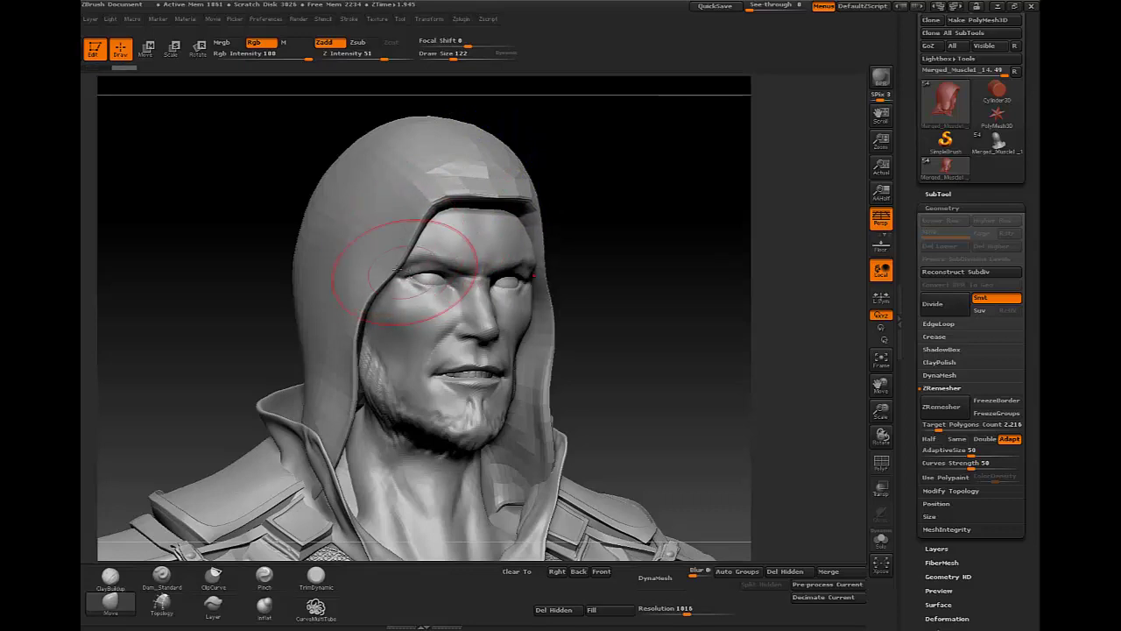
drag(394, 245, 490, 246)
key(space)
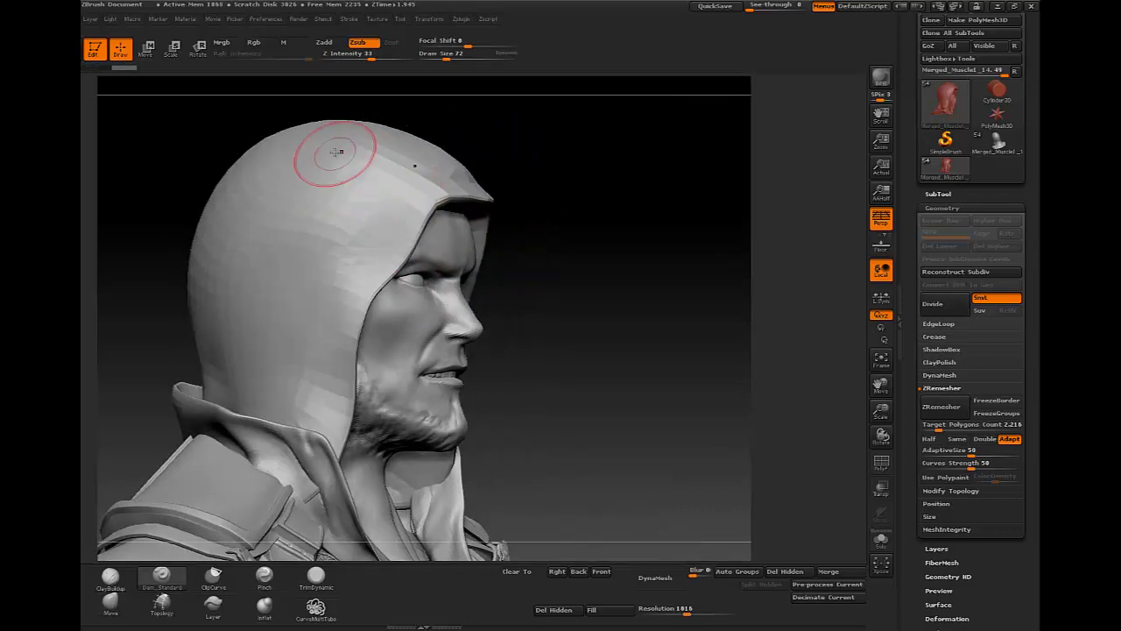
drag(385, 180, 298, 359)
mouse_move(306, 219)
mouse_down()
mouse_move(336, 366)
mouse_move(289, 360)
mouse_up()
Push and pull the hood's surface with a larger Move brush from several angles
click(110, 601)
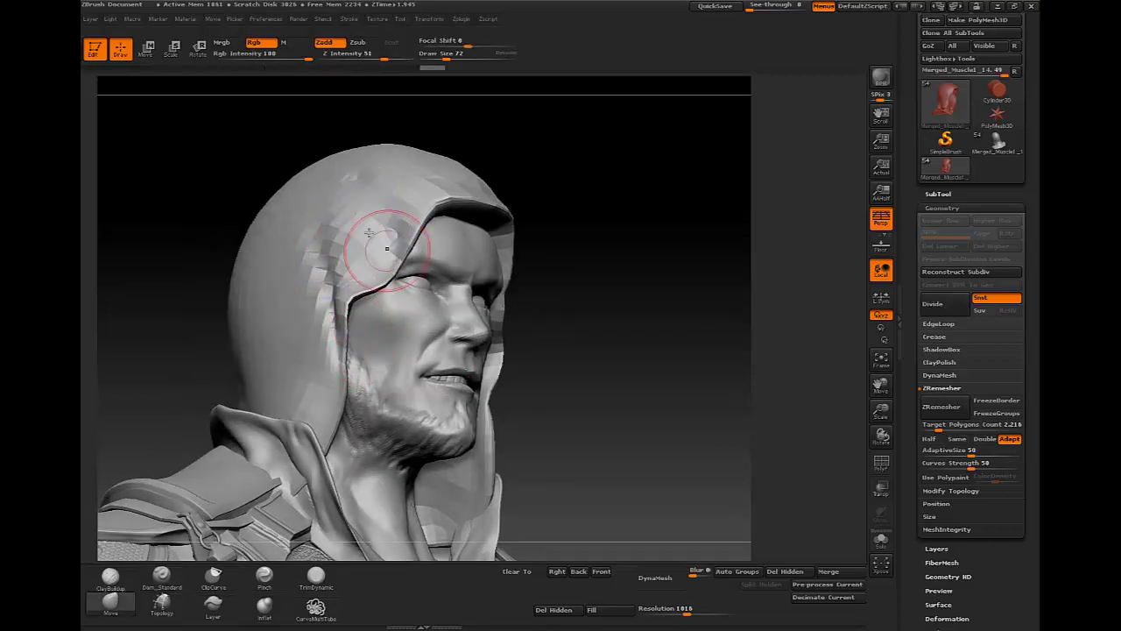
right_drag(375, 237, 375, 254)
key(space)
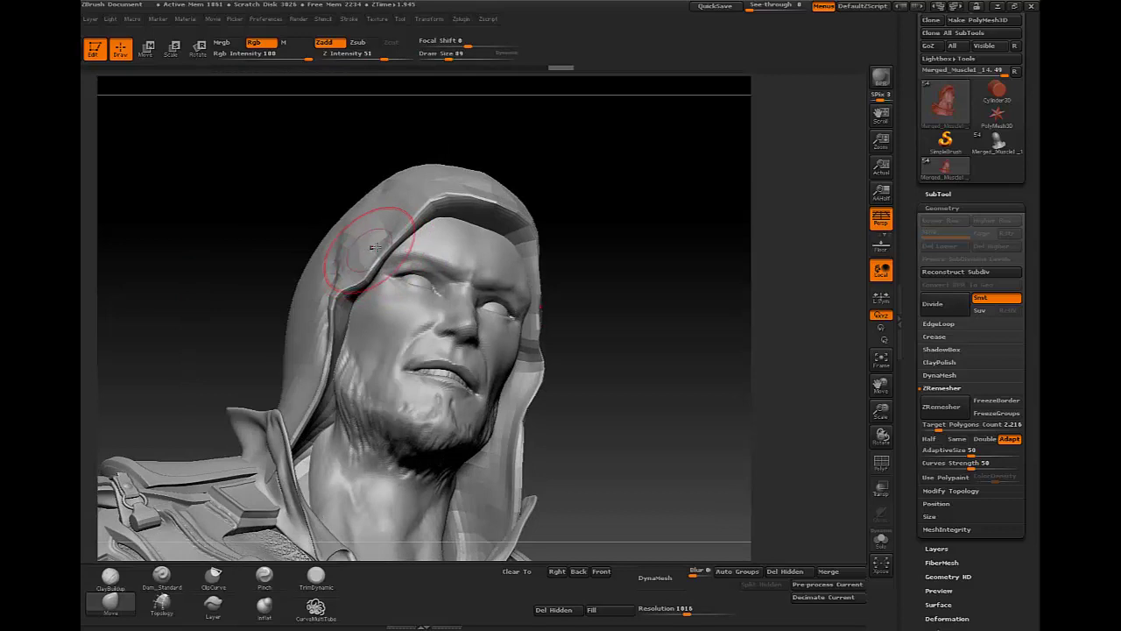
right_drag(487, 210, 423, 230)
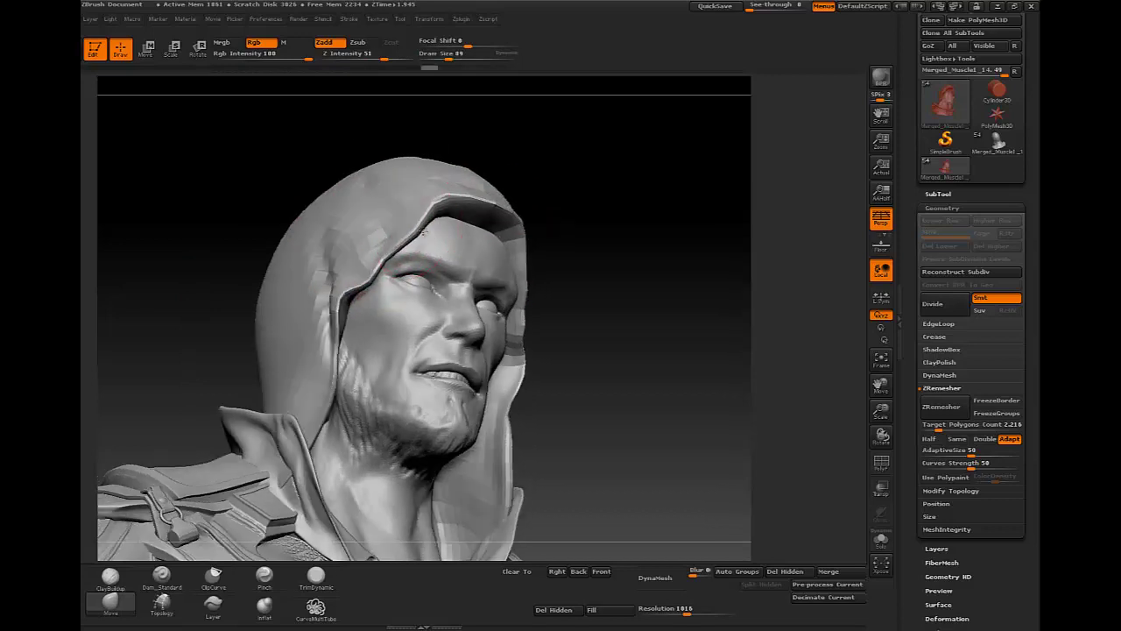
key(space)
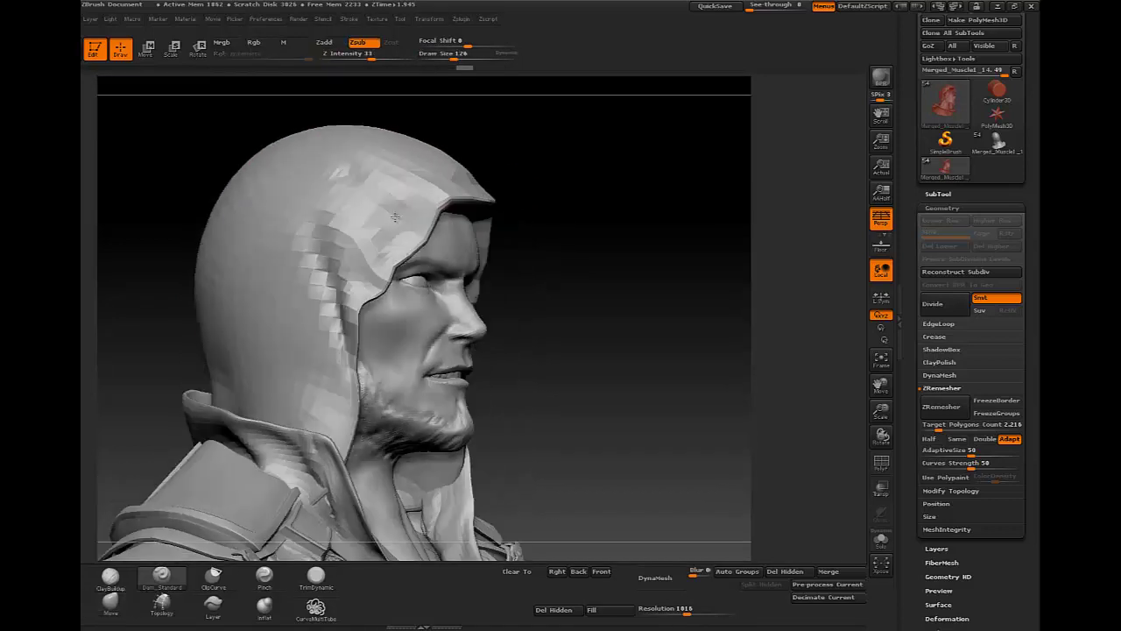
right_drag(387, 226, 336, 168)
Add a subdivision level to the hood and enlarge the Move brush considerably
key(d)
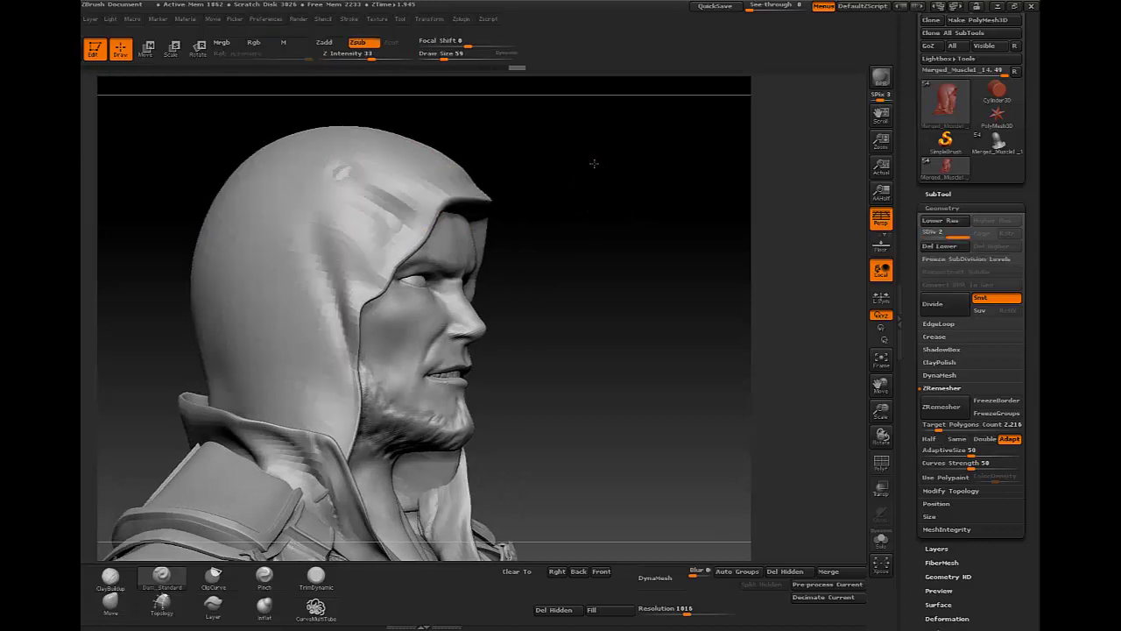
right_drag(593, 160, 373, 195)
key(space)
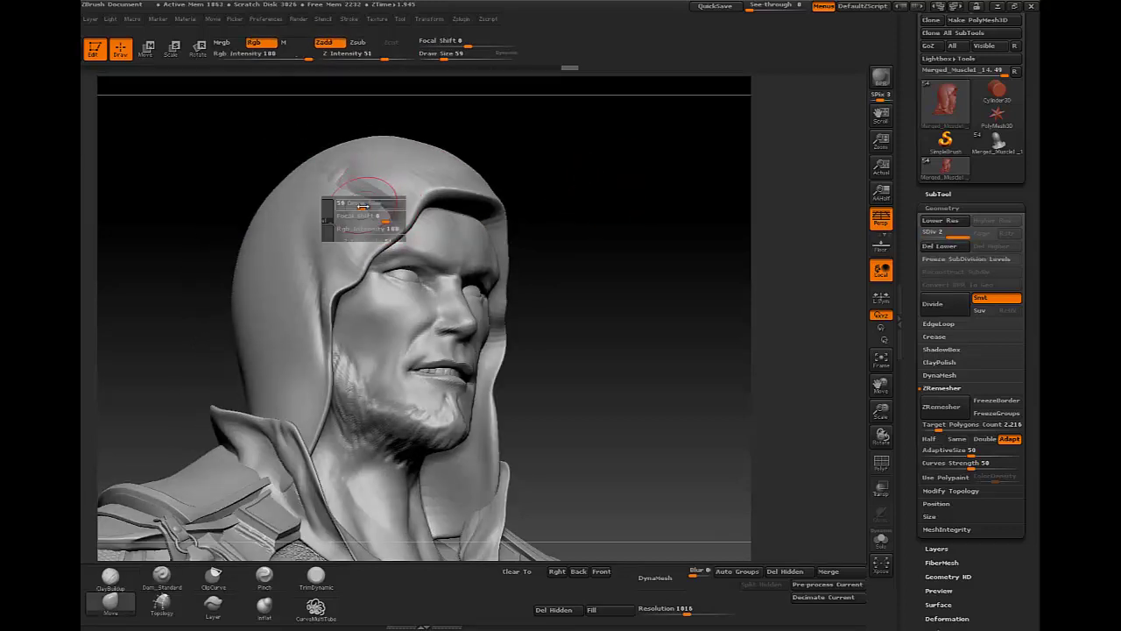
right_drag(367, 213, 367, 214)
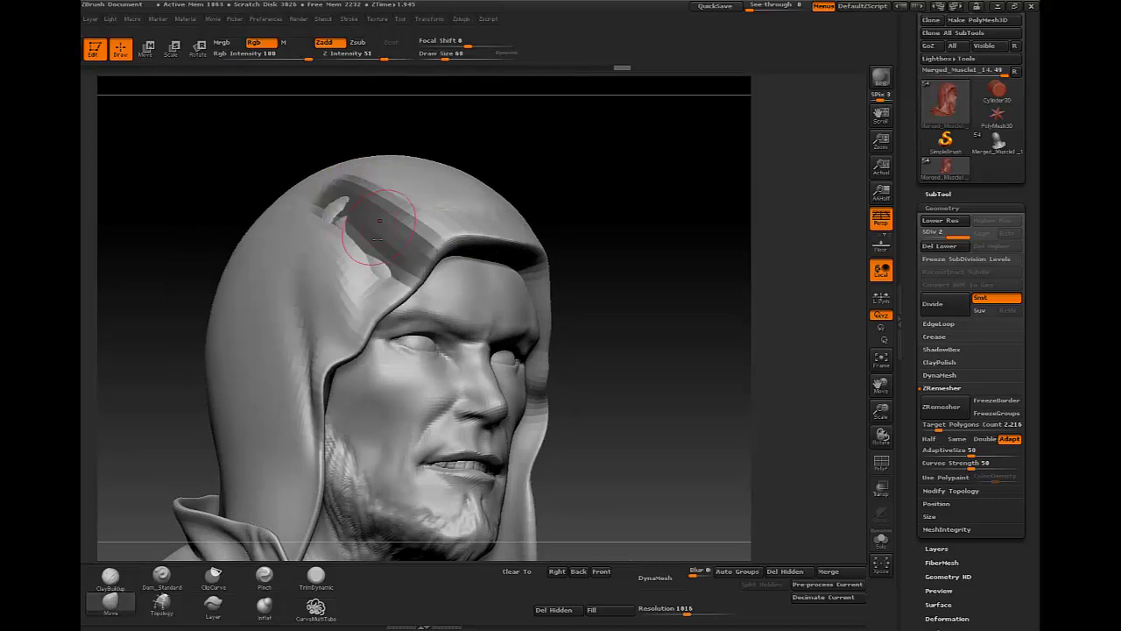
key(space)
drag(379, 221, 365, 275)
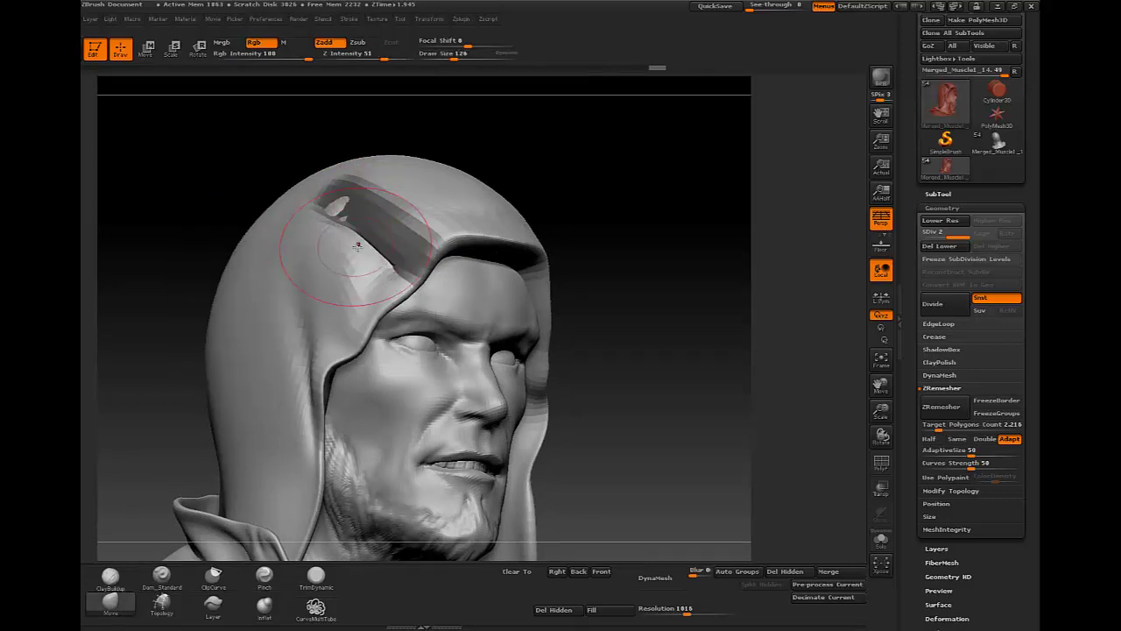
right_drag(356, 247, 368, 280)
Pinch a sharp fold into the hood's side with a small Pinch brush
key(b)
key(p)
key(i)
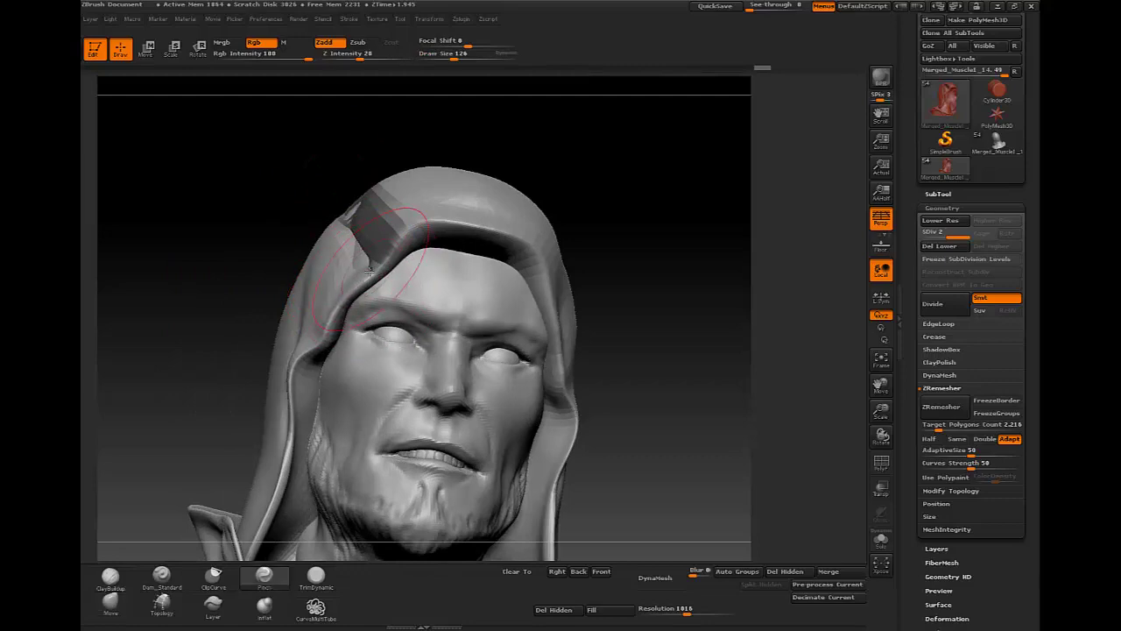
mouse_move(500, 125)
mouse_down()
mouse_move(553, 209)
mouse_move(537, 219)
mouse_up()
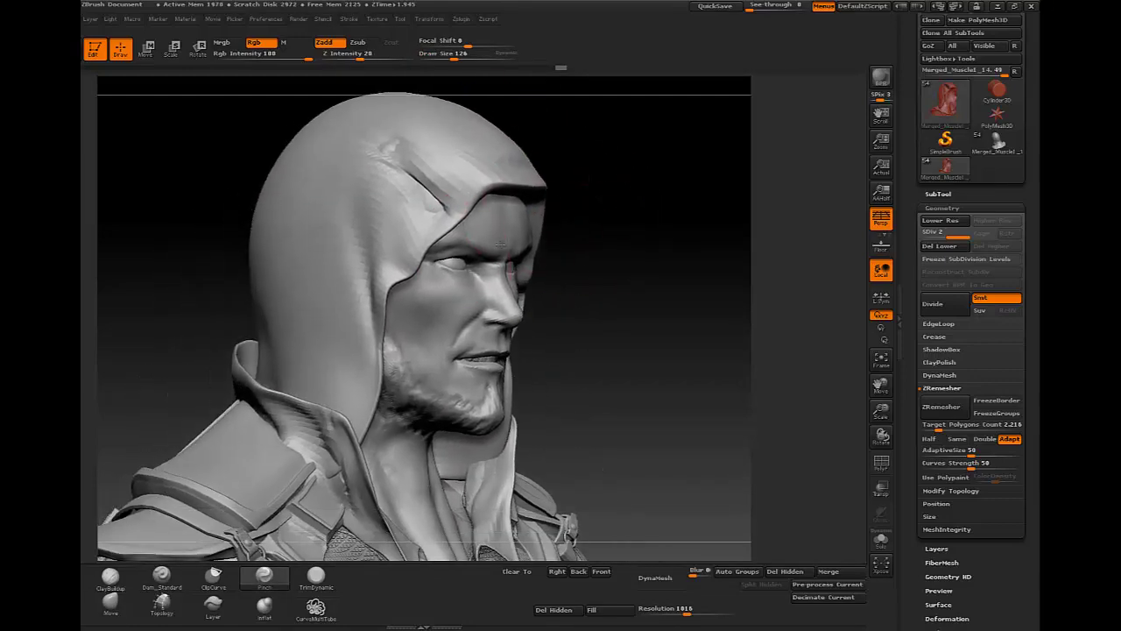
drag(389, 265, 375, 225)
key(s)
drag(348, 308, 315, 308)
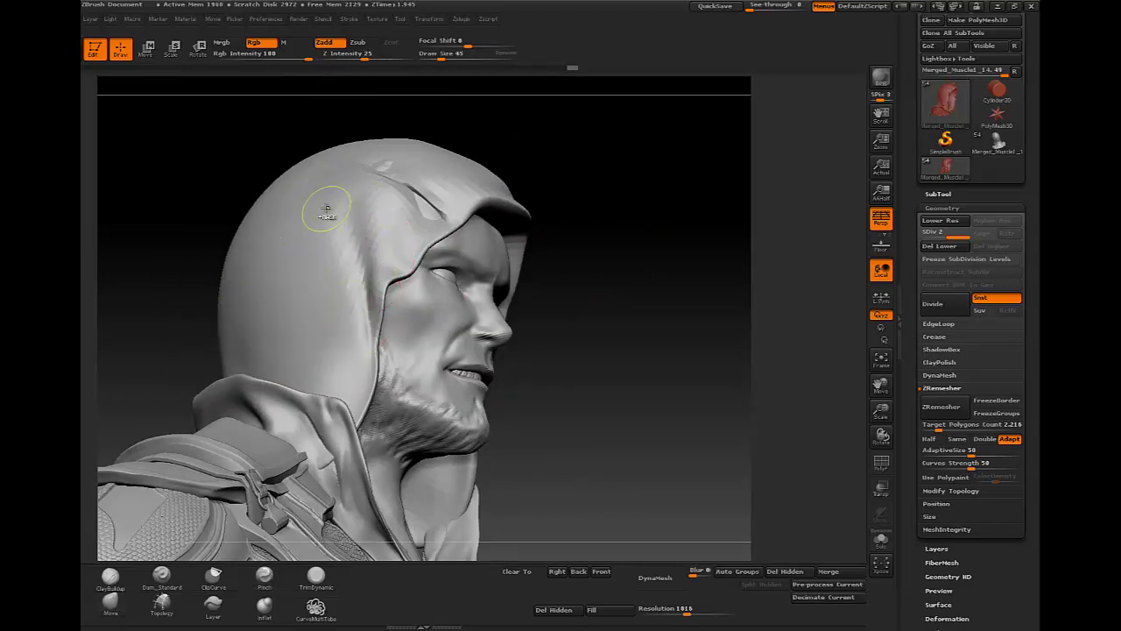
Reshape the hood from below and in profile with a larger Move brush, then the fold-shaping brush
key(b)
key(m)
key(v)
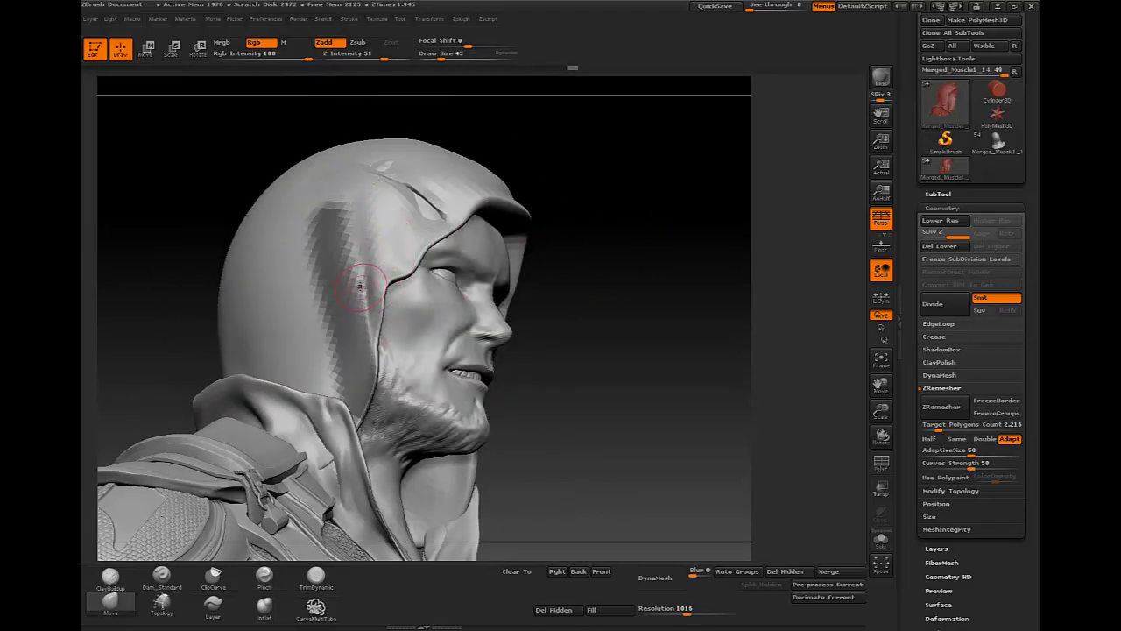
key(s)
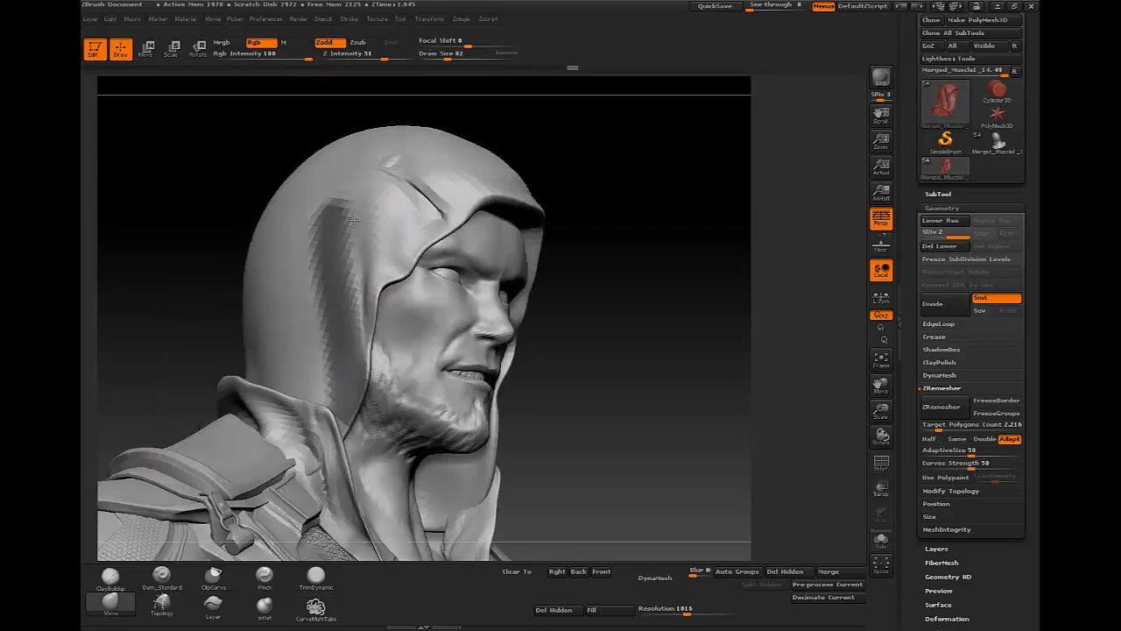
drag(368, 286, 367, 266)
key(b)
key(c)
key(b)
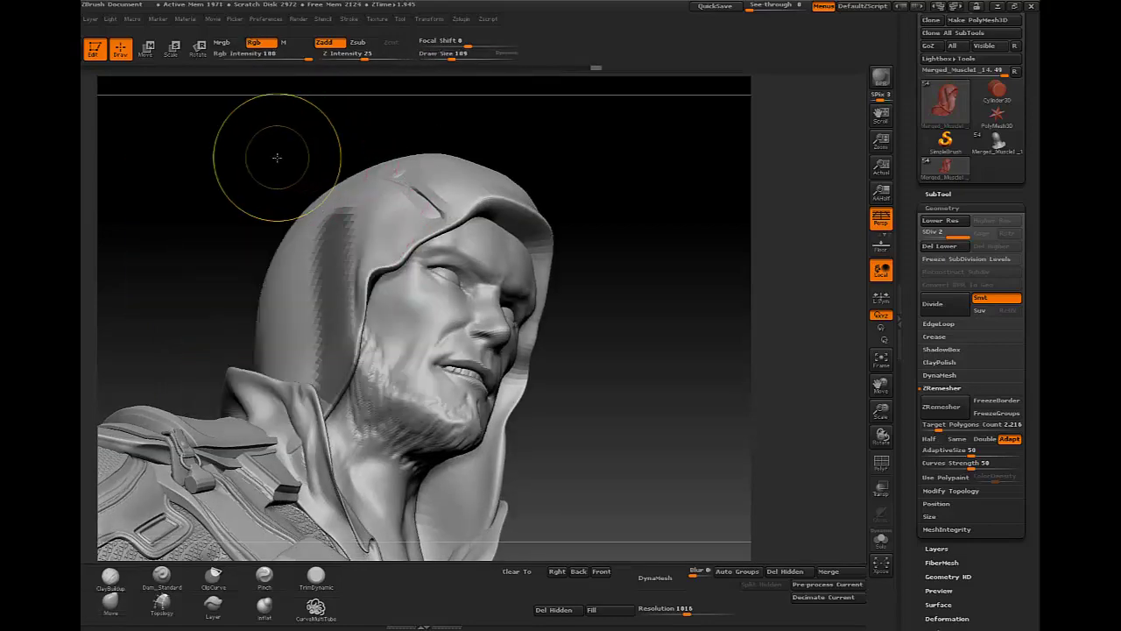
mouse_move(263, 150)
mouse_down()
mouse_move(348, 190)
mouse_move(360, 208)
mouse_up()
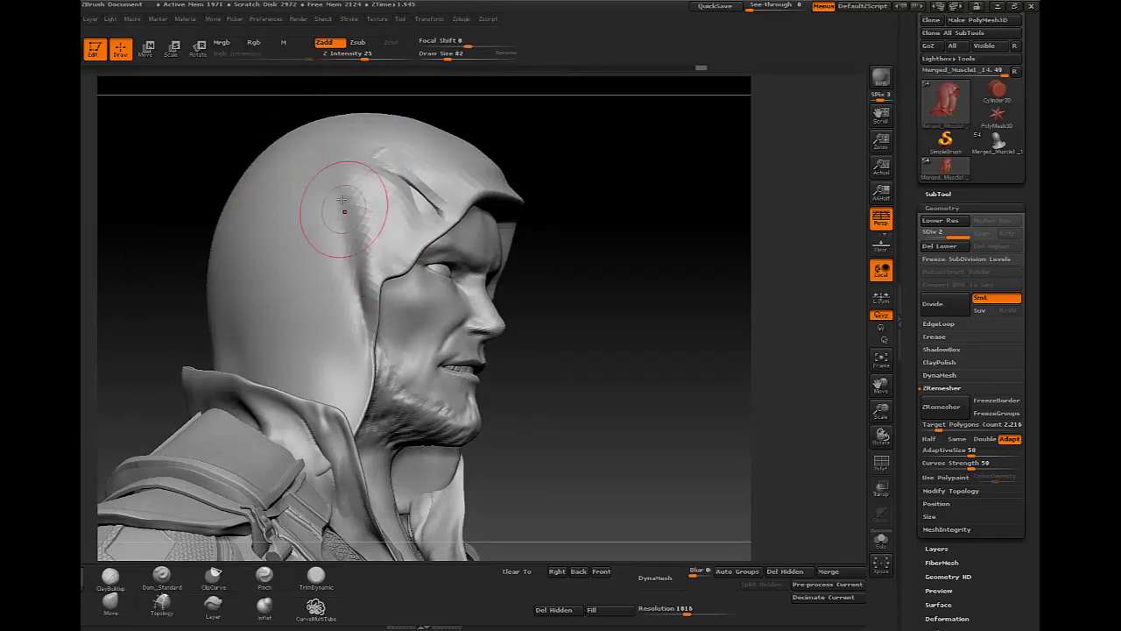
drag(613, 263, 561, 254)
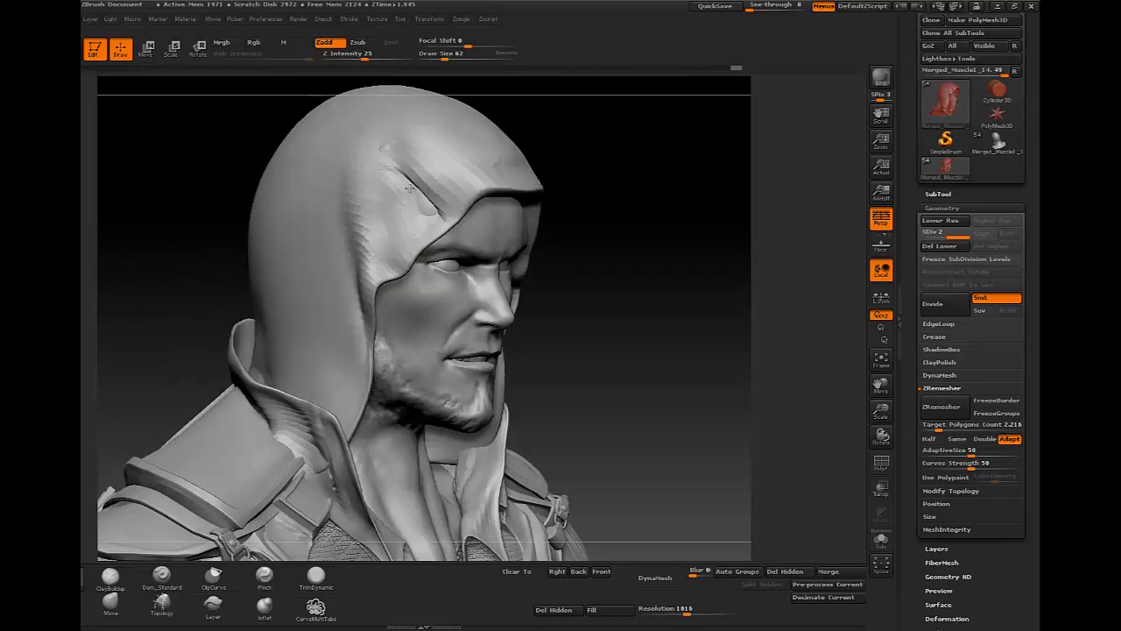
Sculpt a fold line across the hood's top, check it, and solo the hood
key(b)
key(m)
key(v)
drag(384, 191, 412, 210)
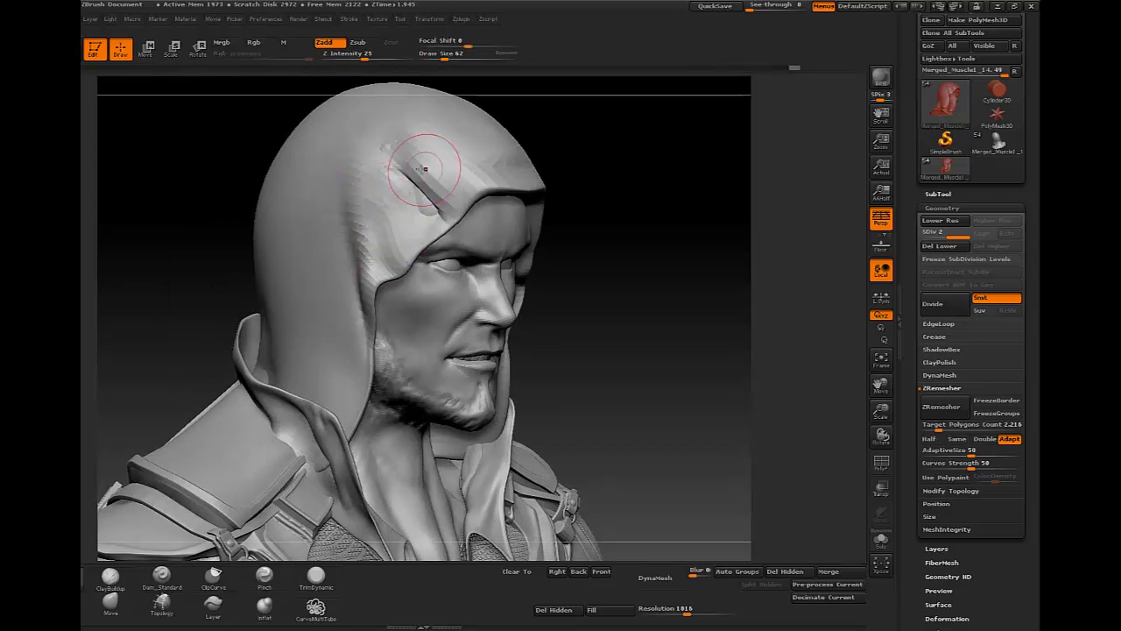
key(b)
key(c)
key(b)
mouse_move(596, 228)
mouse_down()
mouse_move(317, 230)
mouse_move(310, 289)
mouse_up()
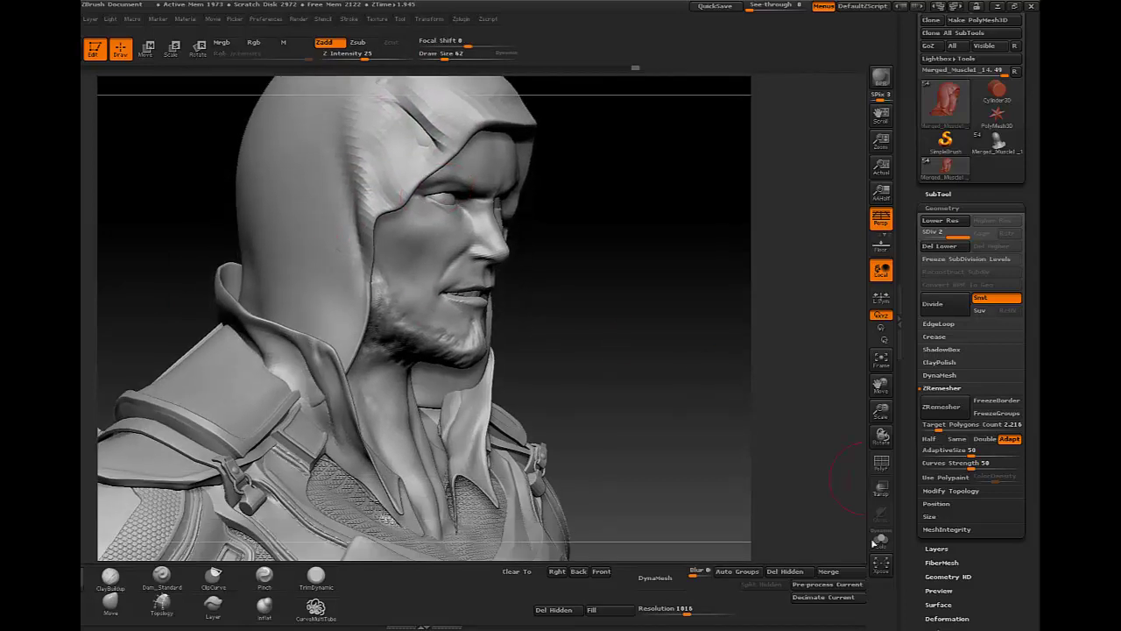
key(shift+ctrl+s)
Smooth out the bumps along the lower side folds of the hood with a smaller brush
key(bracketleft)
drag(274, 214, 289, 351)
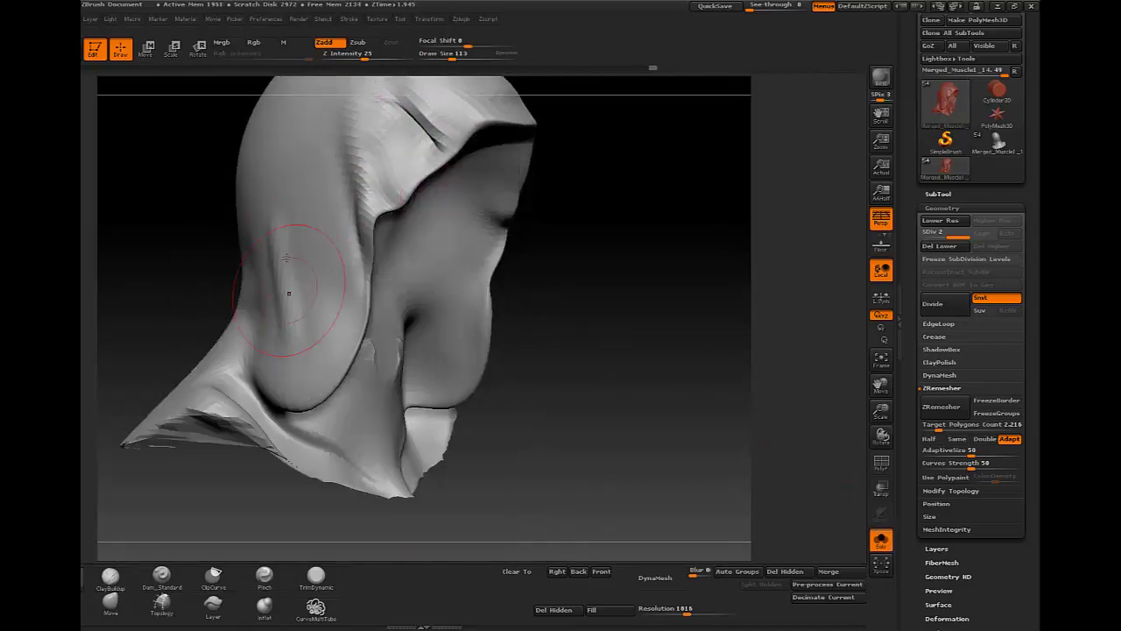
drag(272, 263, 337, 394)
drag(289, 324, 359, 403)
drag(341, 350, 302, 327)
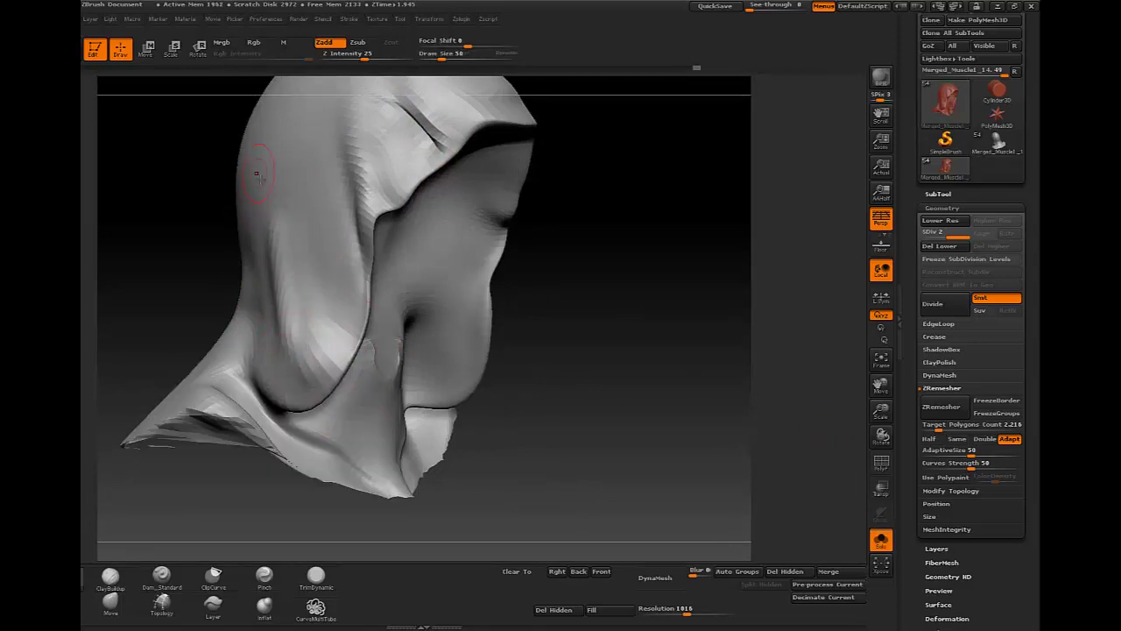
key(bracketright)
key(bracketright)
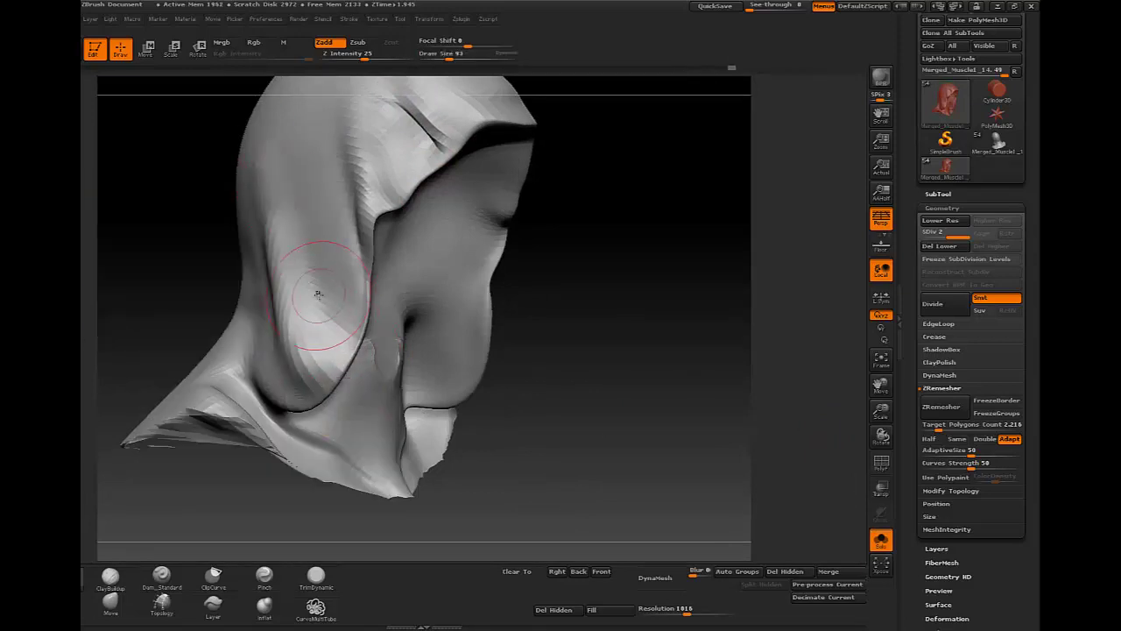
Add fold streaks down the hood's side with the Standard brush
mouse_move(326, 289)
right_down()
mouse_move(300, 263)
mouse_move(300, 225)
right_up()
key(b)
key(d)
key(s)
key(b)
key(s)
key(t)
drag(288, 188, 325, 226)
drag(350, 324, 276, 169)
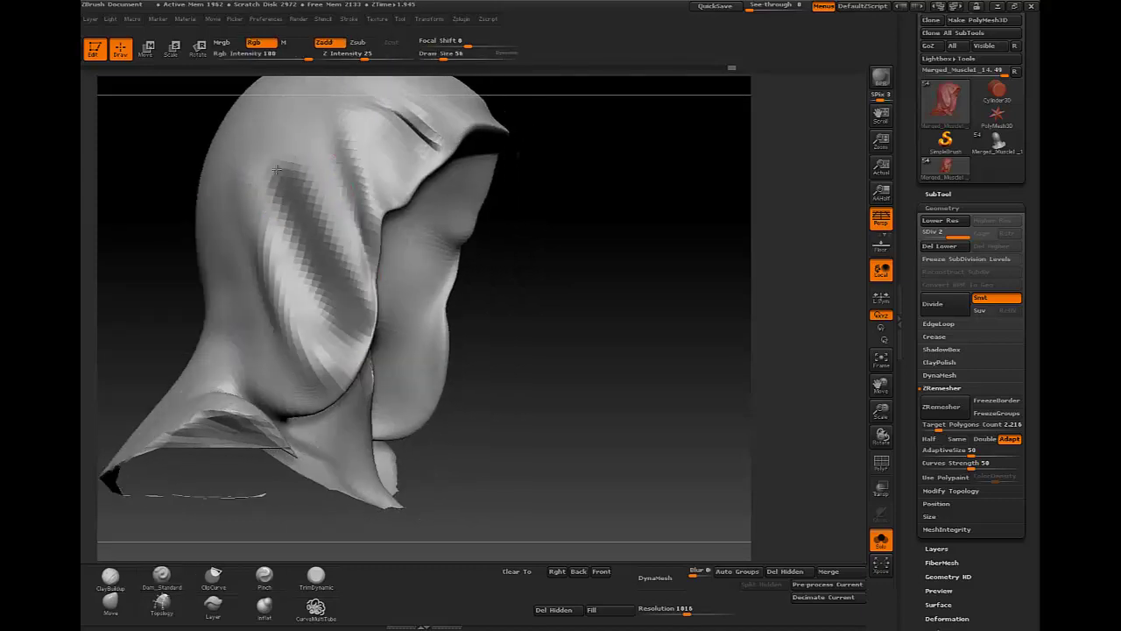
Orbit around the hood's underside and side while alternating between Dam_Standard and Move brushes
key(b)
key(d)
key(s)
key(space)
right_drag(376, 263, 328, 182)
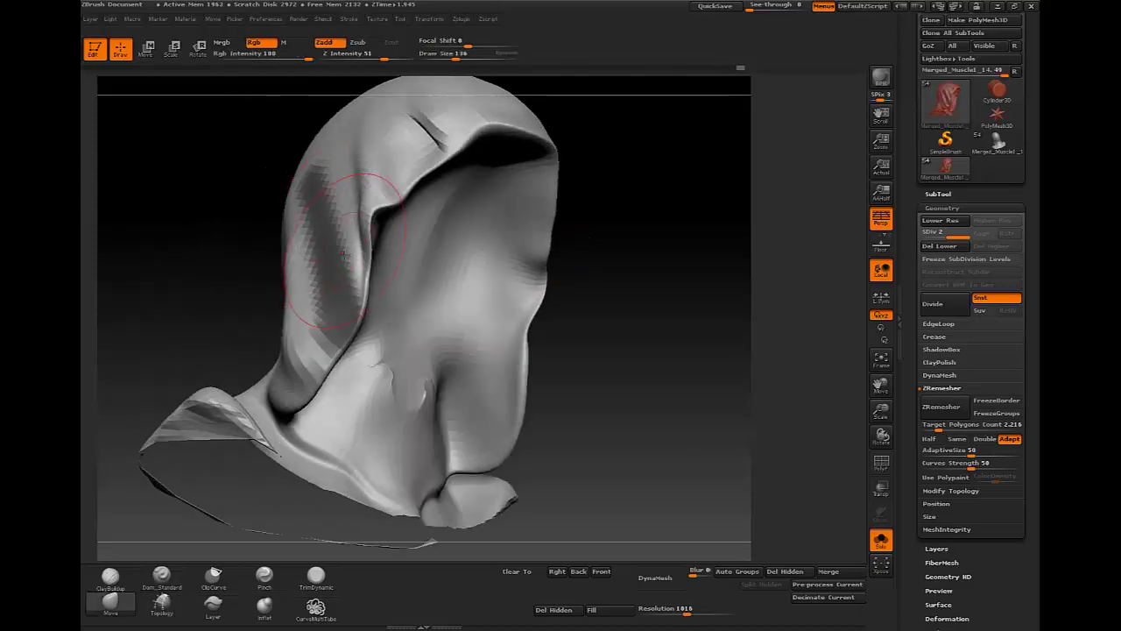
key(b)
key(m)
key(v)
drag(230, 188, 317, 288)
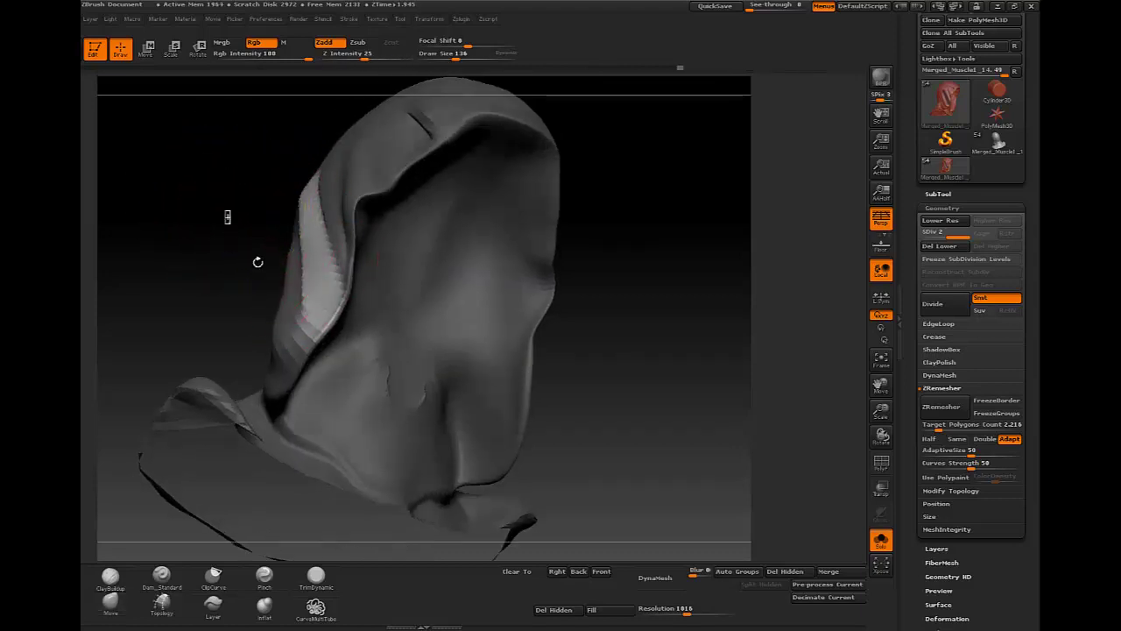
mouse_move(258, 260)
mouse_down()
mouse_move(420, 280)
mouse_move(284, 217)
mouse_up()
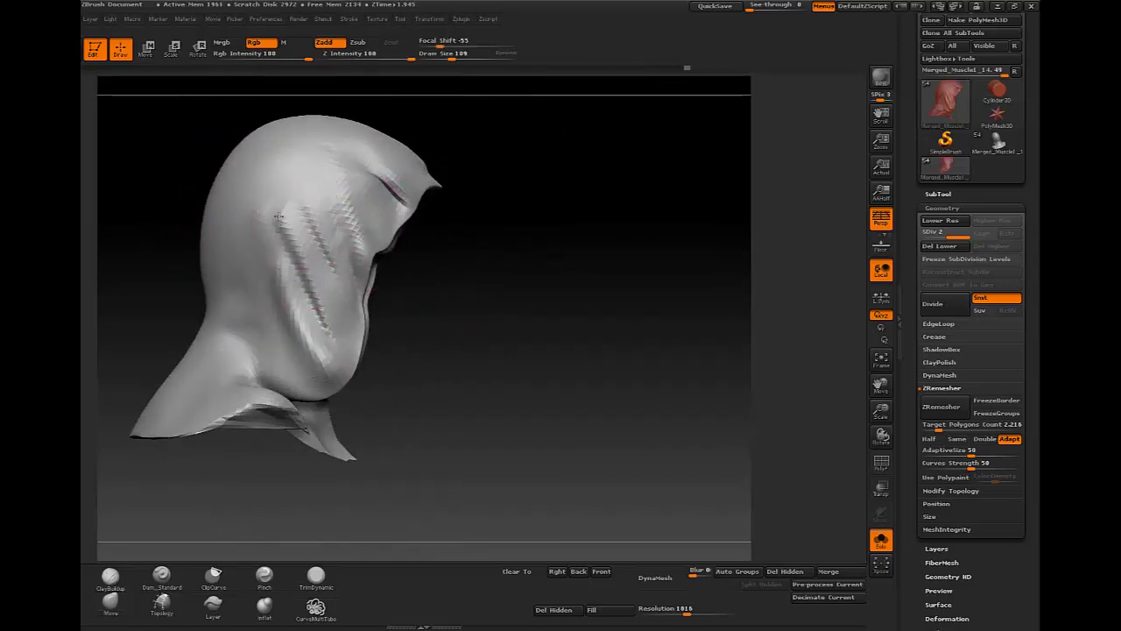
key(b)
key(d)
key(s)
drag(465, 270, 333, 232)
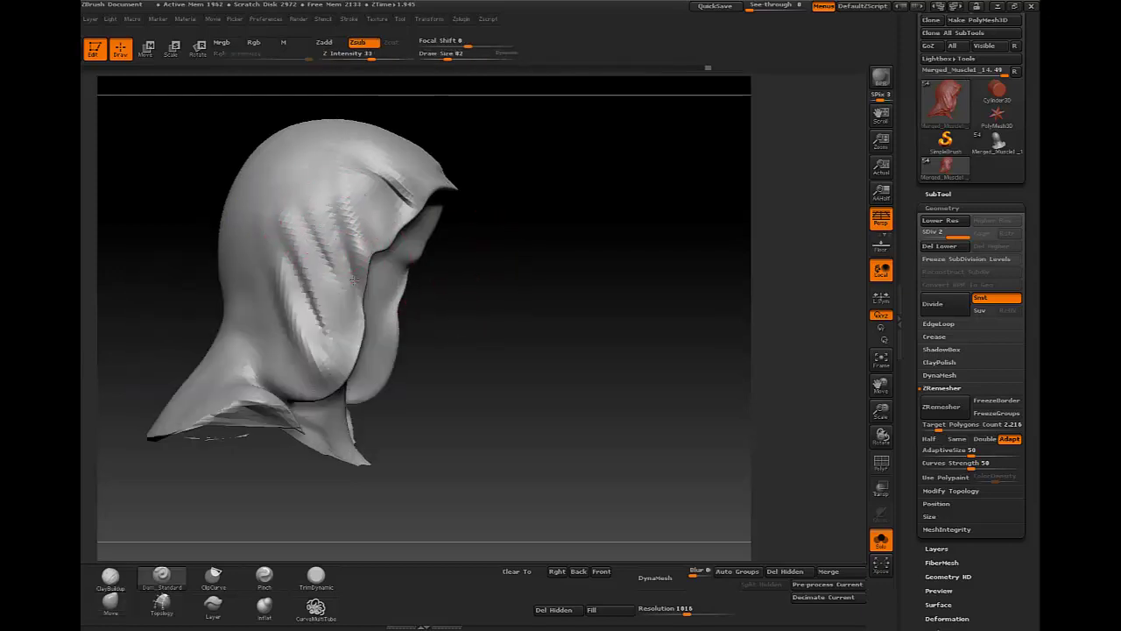
drag(351, 309, 351, 312)
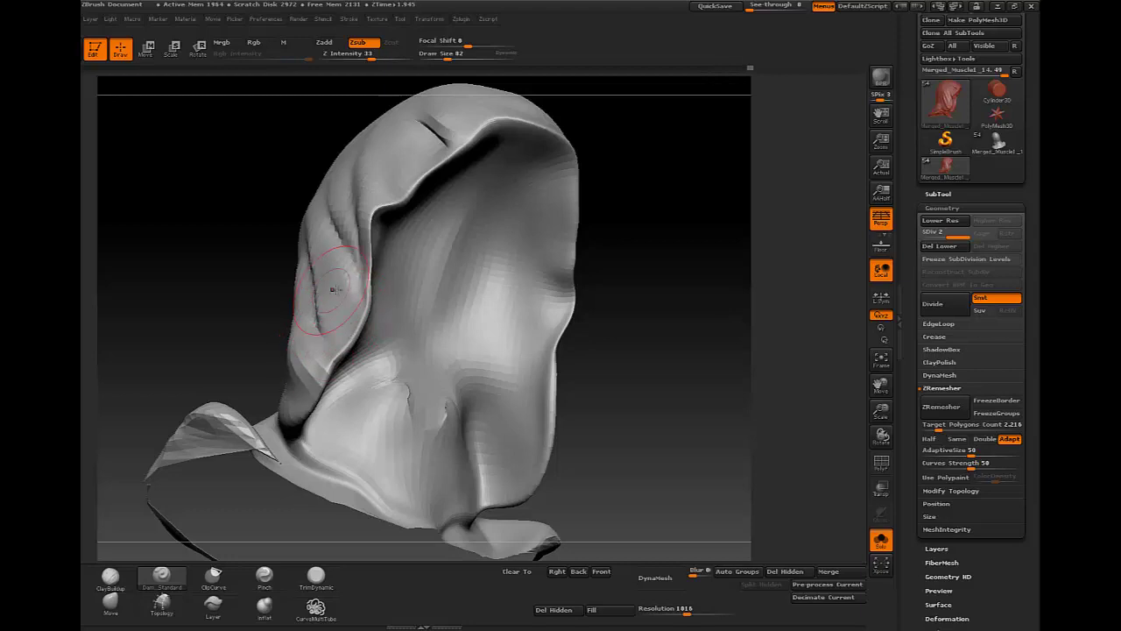
Nudge the hood's side fold into shape with the Move brush
key(b)
key(m)
key(v)
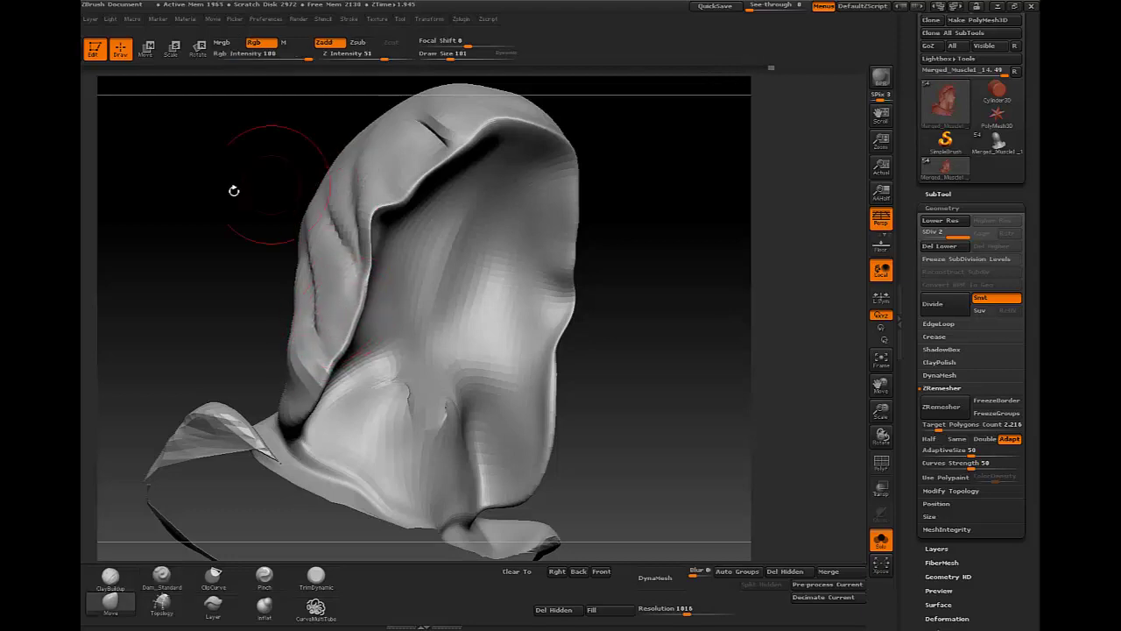
drag(234, 190, 348, 252)
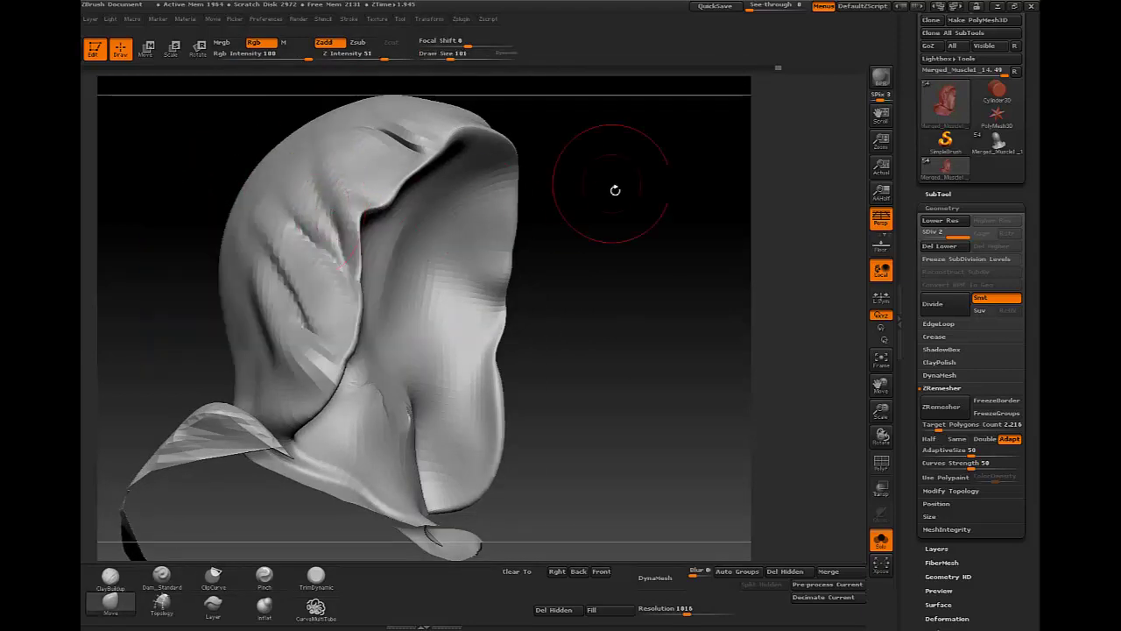
drag(613, 184, 265, 145)
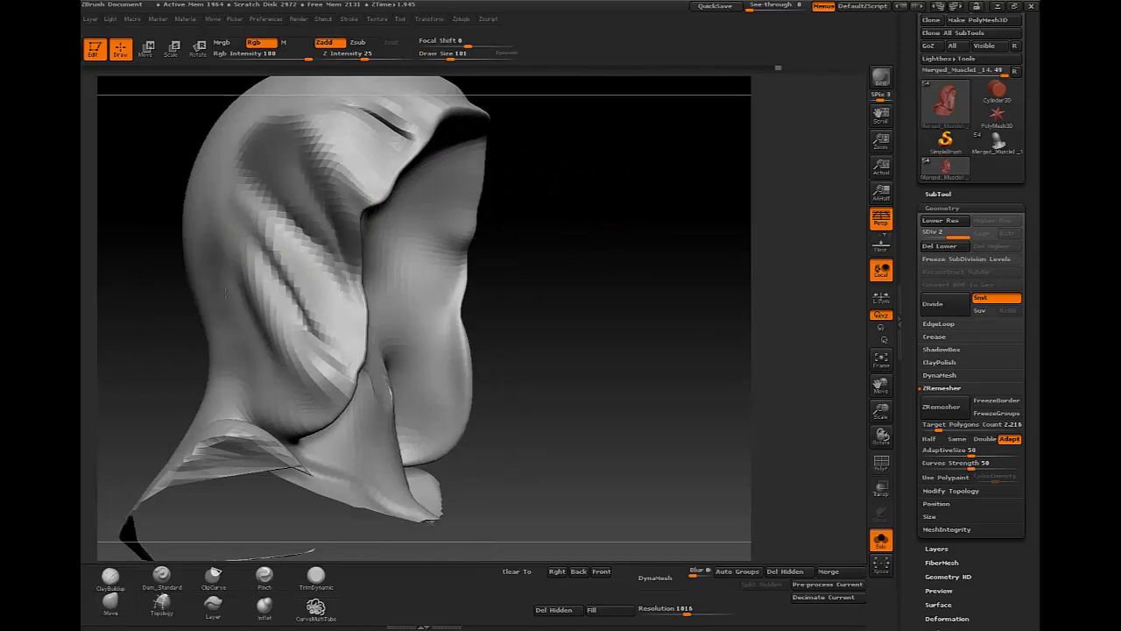
drag(320, 318, 324, 308)
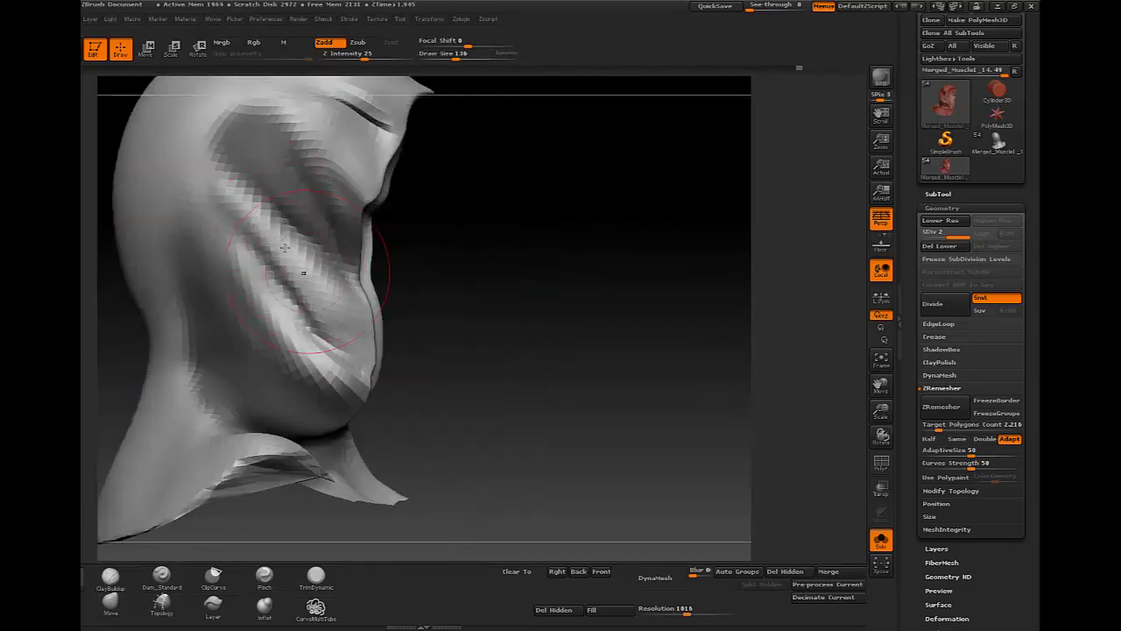
drag(496, 318, 298, 283)
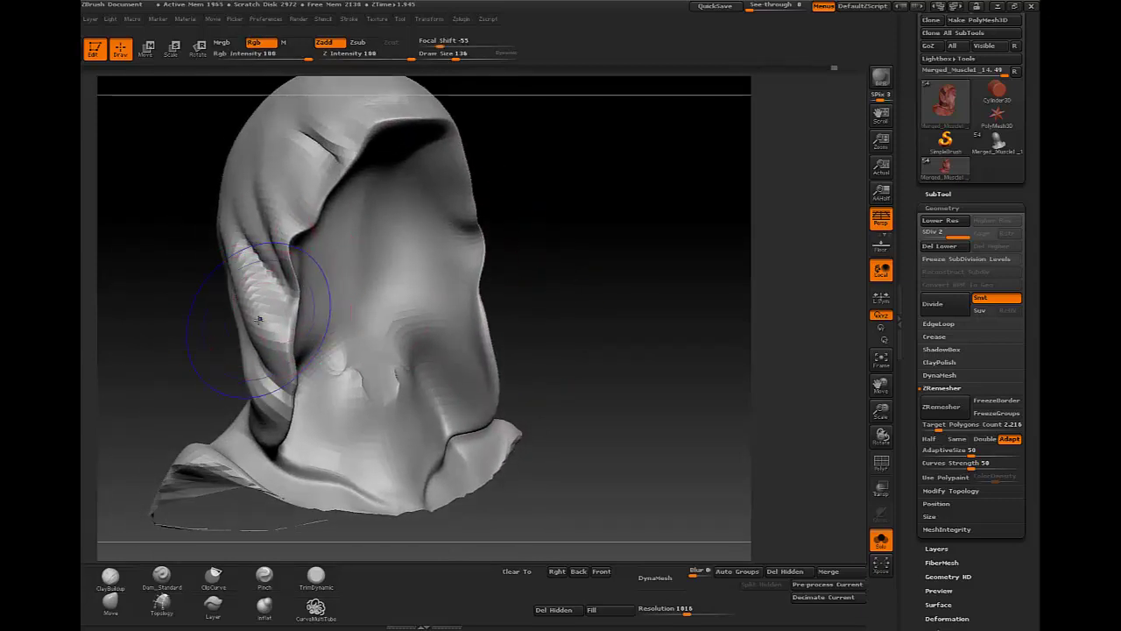
Toggle Solo off to check the full bust from the front, then isolate the hood again
click(882, 541)
mouse_move(624, 418)
mouse_down()
mouse_move(450, 220)
mouse_move(788, 463)
mouse_up()
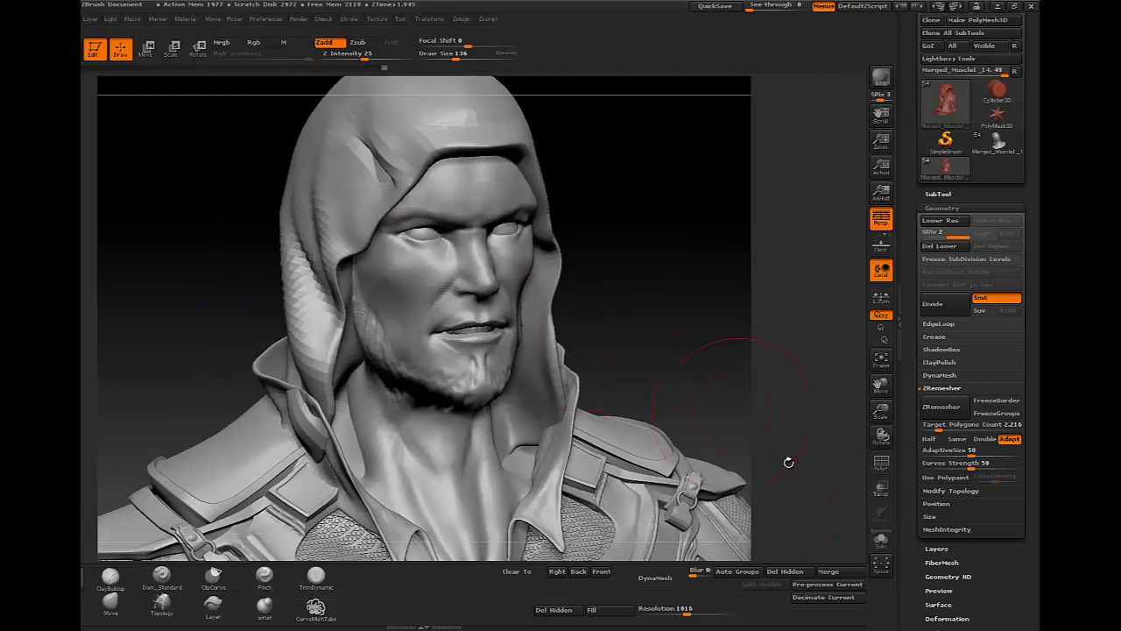
key(ctrl+shift+s)
key(b)
key(p)
key(i)
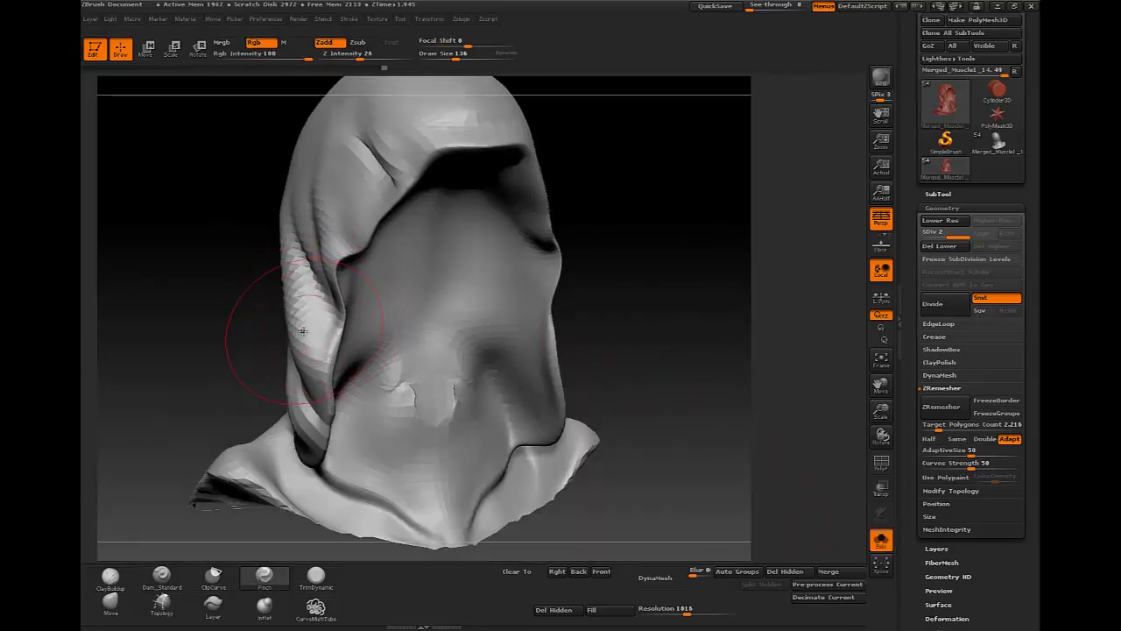
key(b)
key(m)
key(v)
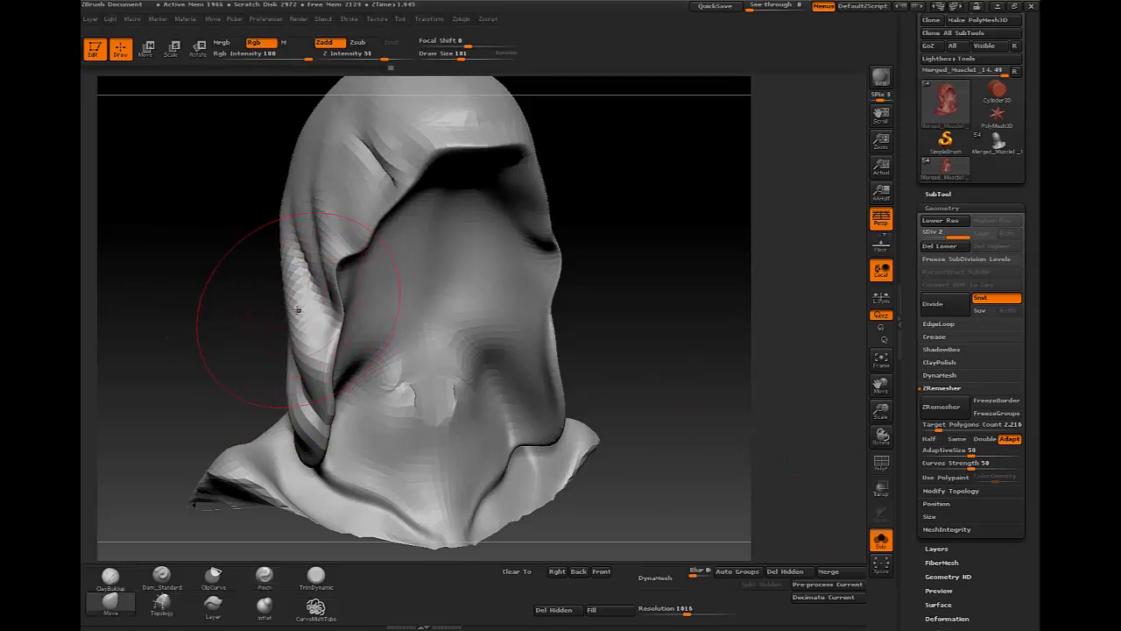
Carve a new crease across the back of the hood with Dam_Standard
drag(262, 228, 421, 166)
key(b)
key(d)
key(s)
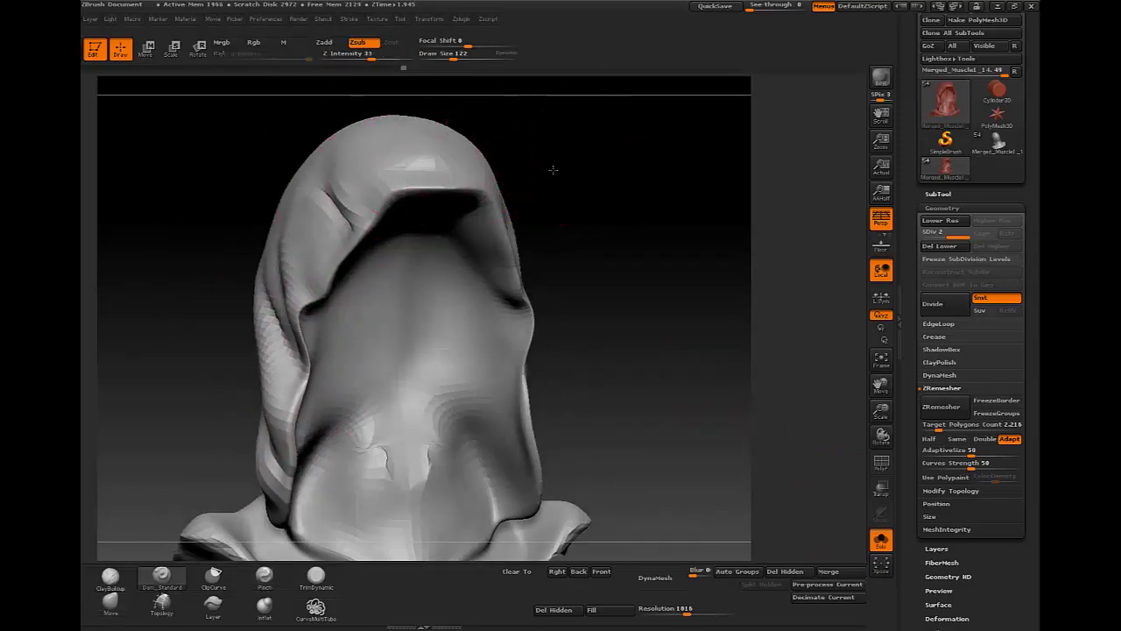
mouse_move(551, 170)
mouse_down()
mouse_move(429, 232)
mouse_move(529, 195)
mouse_move(441, 183)
mouse_up()
key(b)
key(m)
key(v)
key(b)
key(d)
key(s)
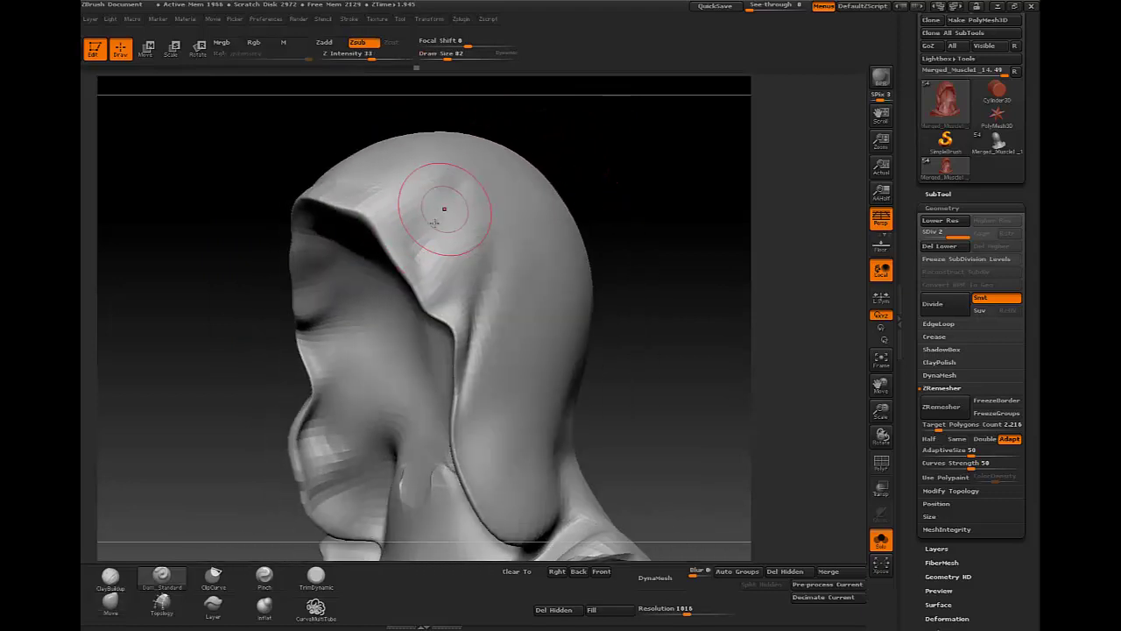
mouse_move(647, 199)
mouse_down()
mouse_move(604, 166)
mouse_move(617, 175)
mouse_up()
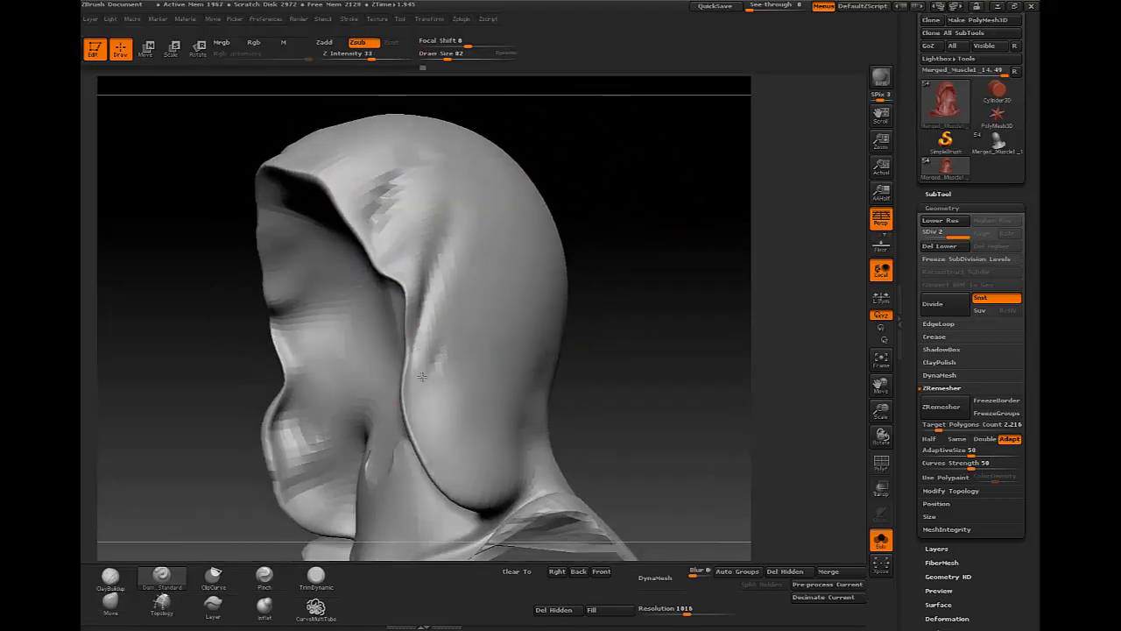
drag(644, 252, 497, 322)
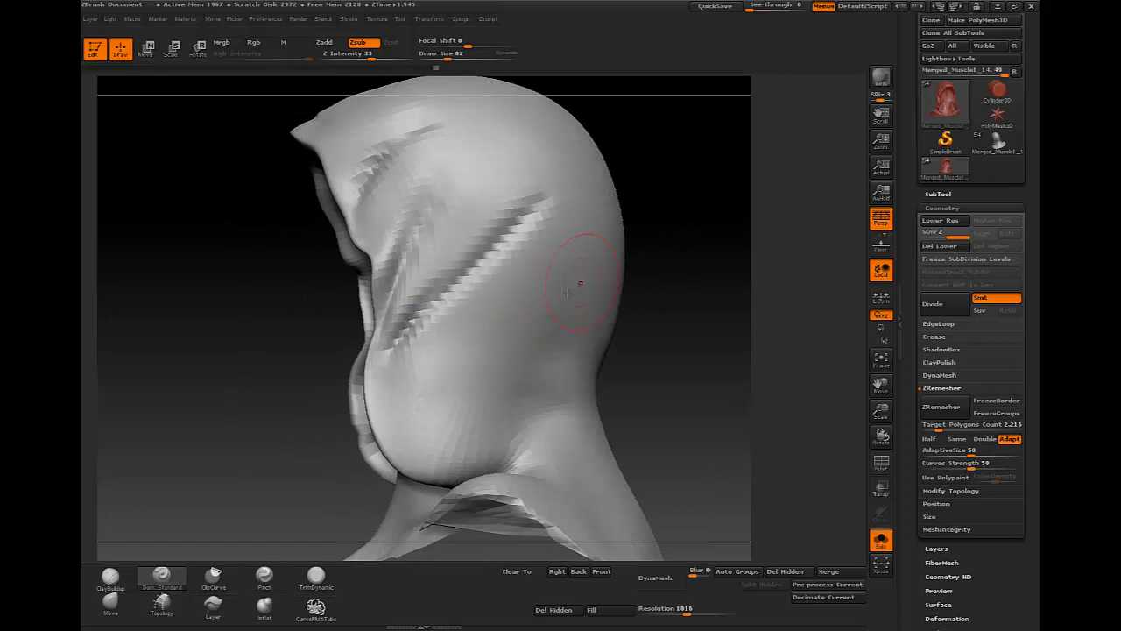
mouse_move(580, 283)
mouse_down()
mouse_move(426, 362)
mouse_move(403, 391)
mouse_move(456, 368)
mouse_up()
Orbit inside the hood opening and zoom in on its lower fold
key(b)
key(d)
key(s)
mouse_move(508, 333)
mouse_down()
mouse_move(379, 337)
mouse_move(295, 389)
mouse_up()
key(b)
key(m)
key(v)
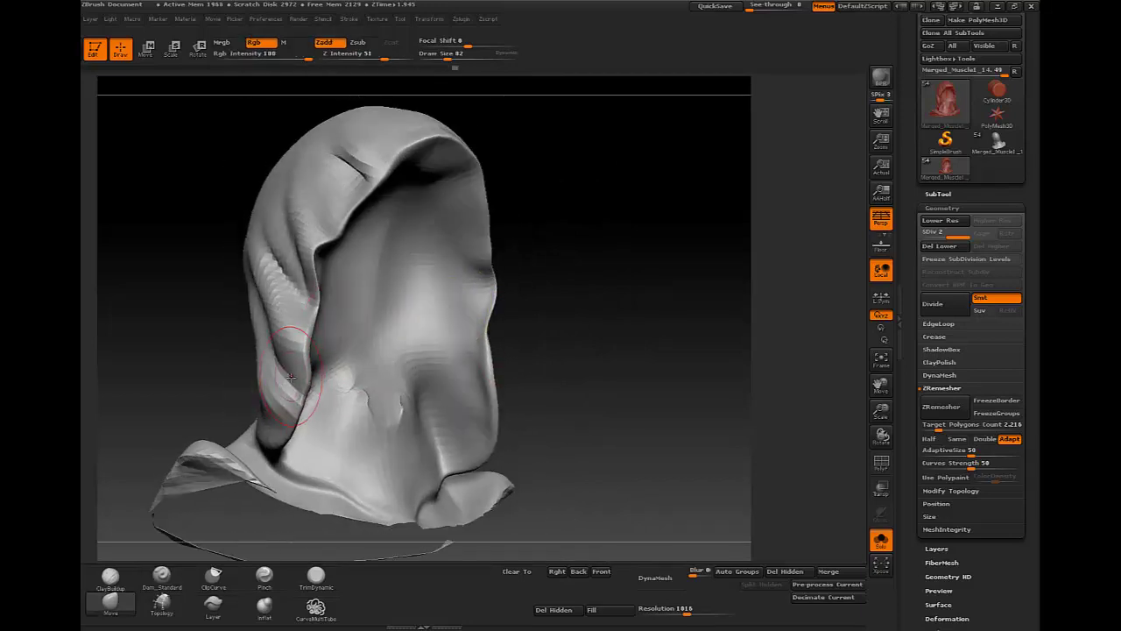
key(b)
key(p)
key(i)
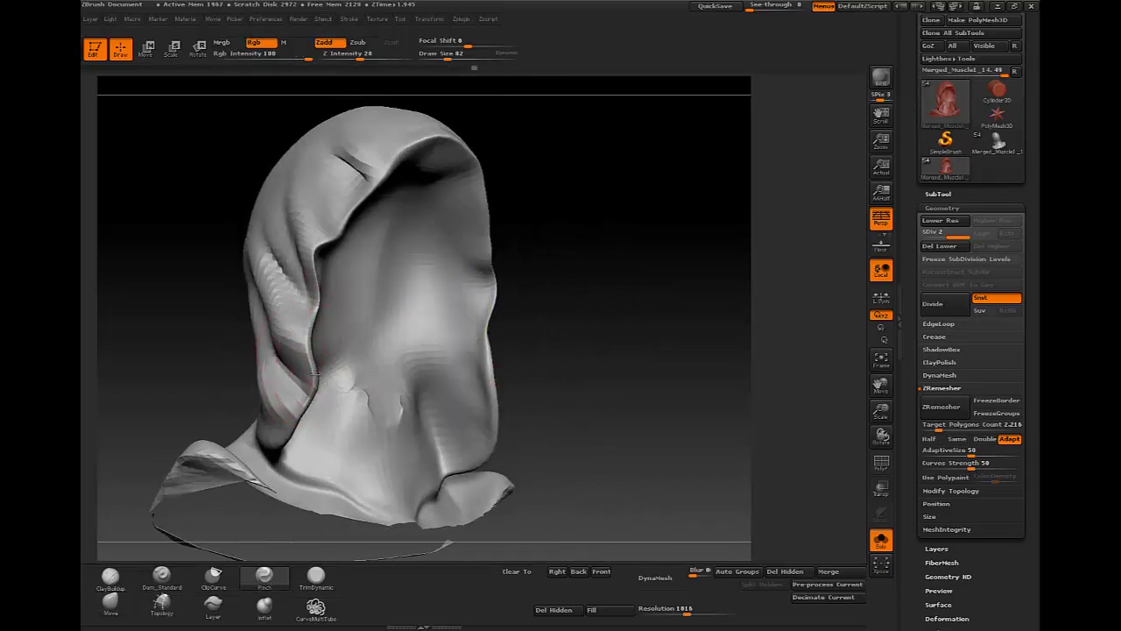
drag(543, 368, 438, 351)
alt+drag(561, 263, 526, 175)
Set the Move brush size to 155 and pull the lower hood fold into shape
key(b)
key(m)
key(v)
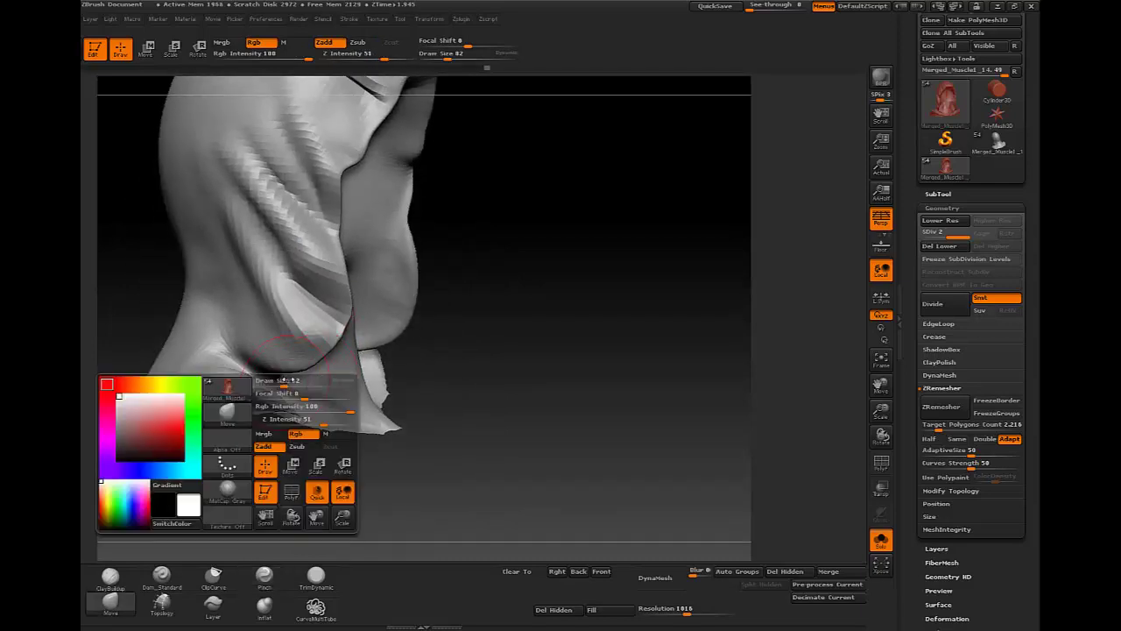
key(space)
drag(263, 340, 315, 340)
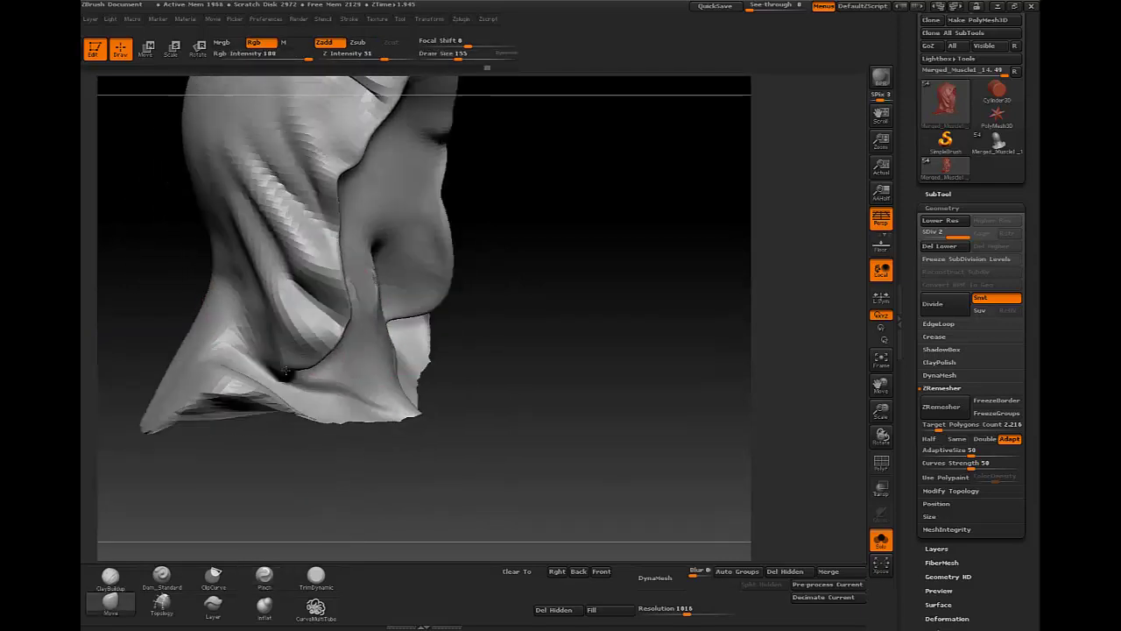
mouse_move(491, 368)
mouse_down()
mouse_move(252, 354)
mouse_move(239, 338)
mouse_move(289, 368)
mouse_up()
Build up the hood crease with ClayBuildup strokes
key(b)
key(c)
key(b)
mouse_move(263, 438)
mouse_down()
mouse_move(292, 382)
mouse_move(263, 324)
mouse_move(445, 255)
mouse_up()
key(b)
key(m)
key(v)
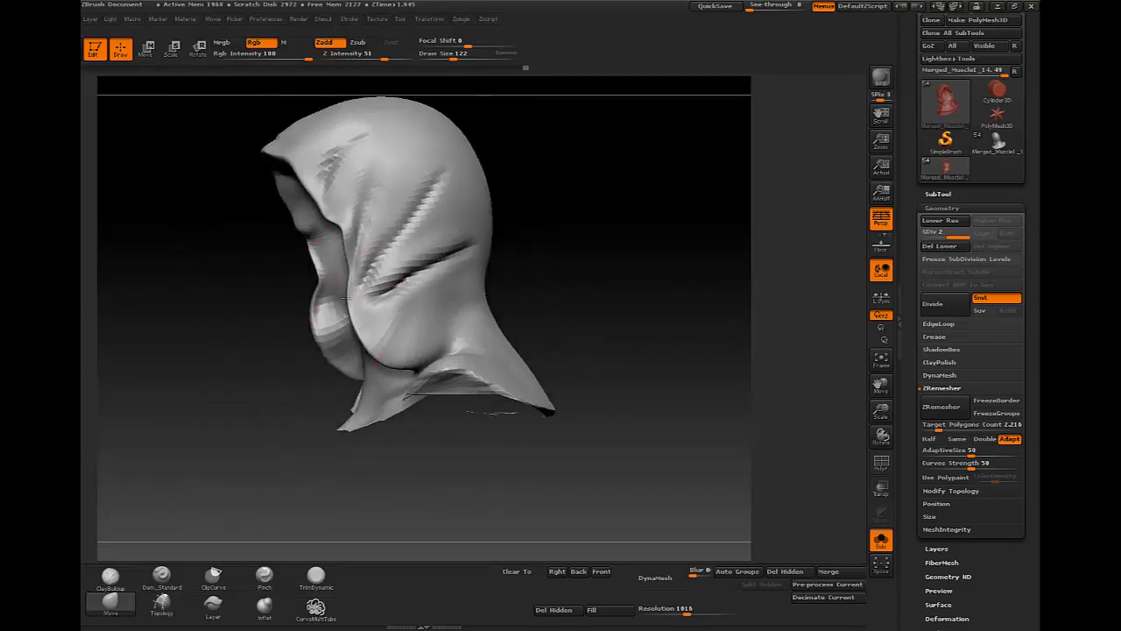
Carve horizontal grooves across the hood's back with Dam_Standard and refine them with Standard
key(b)
key(d)
key(s)
drag(563, 220, 438, 238)
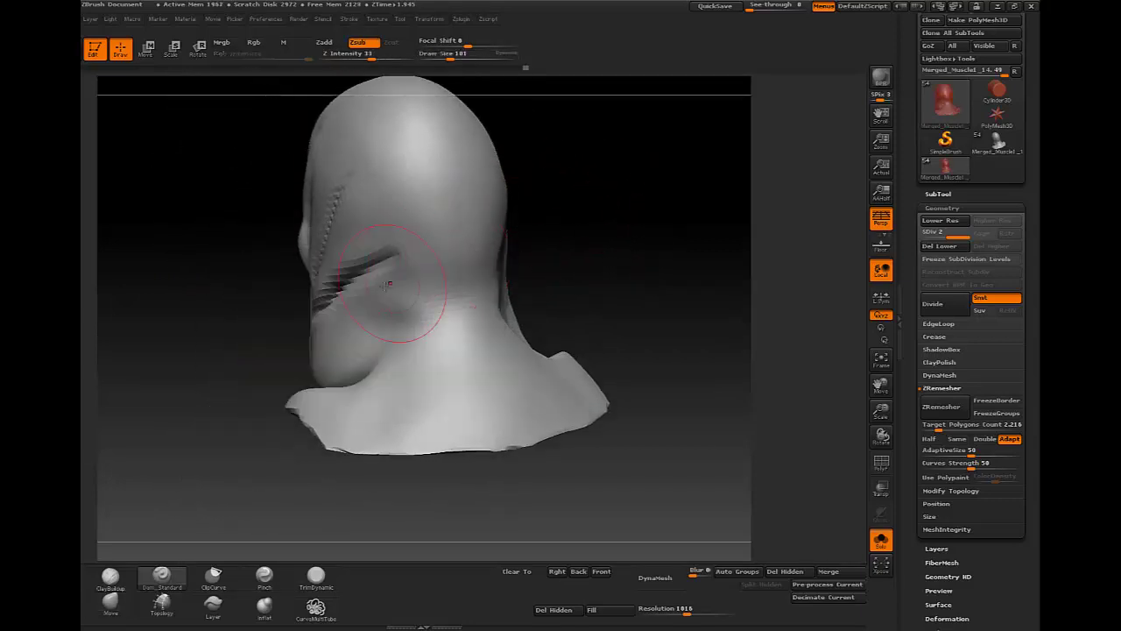
drag(350, 232, 473, 223)
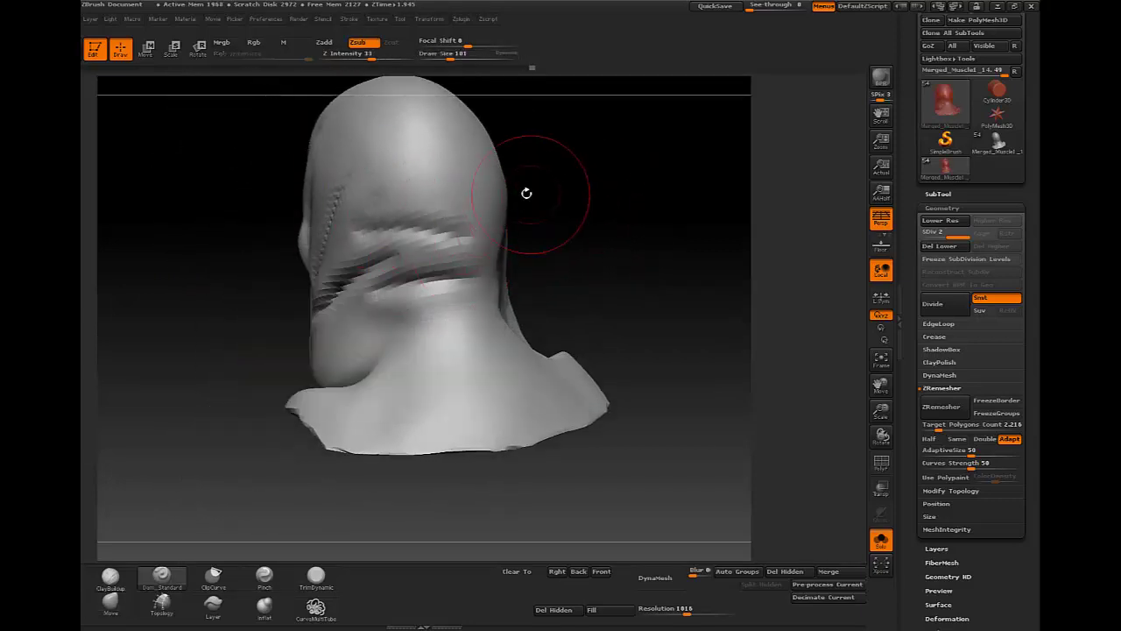
key(b)
key(s)
key(t)
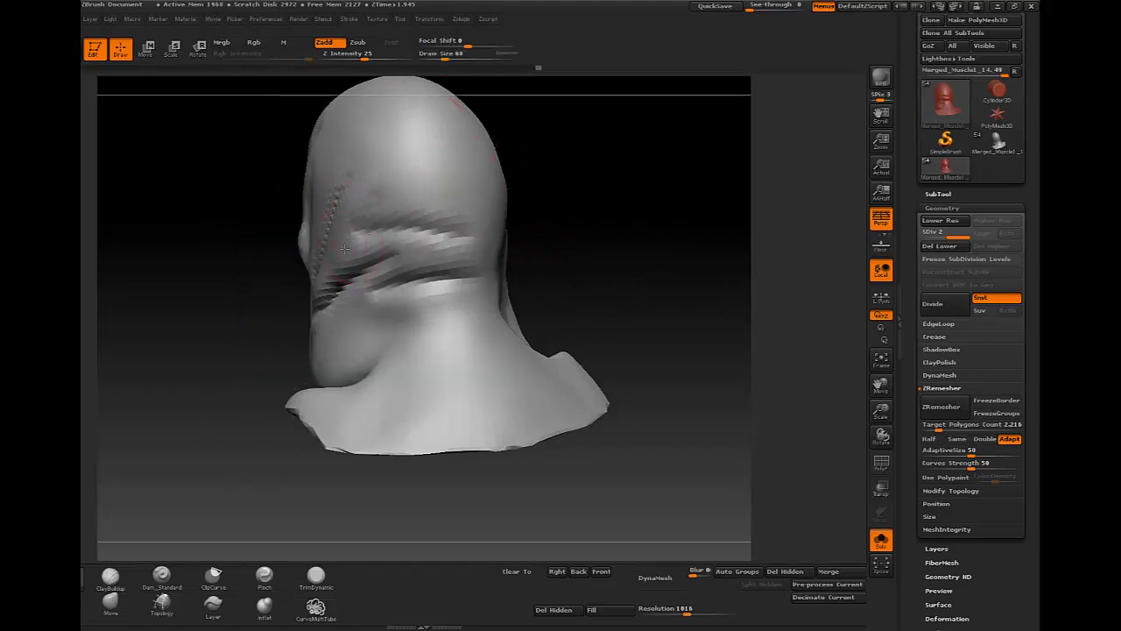
drag(344, 248, 438, 311)
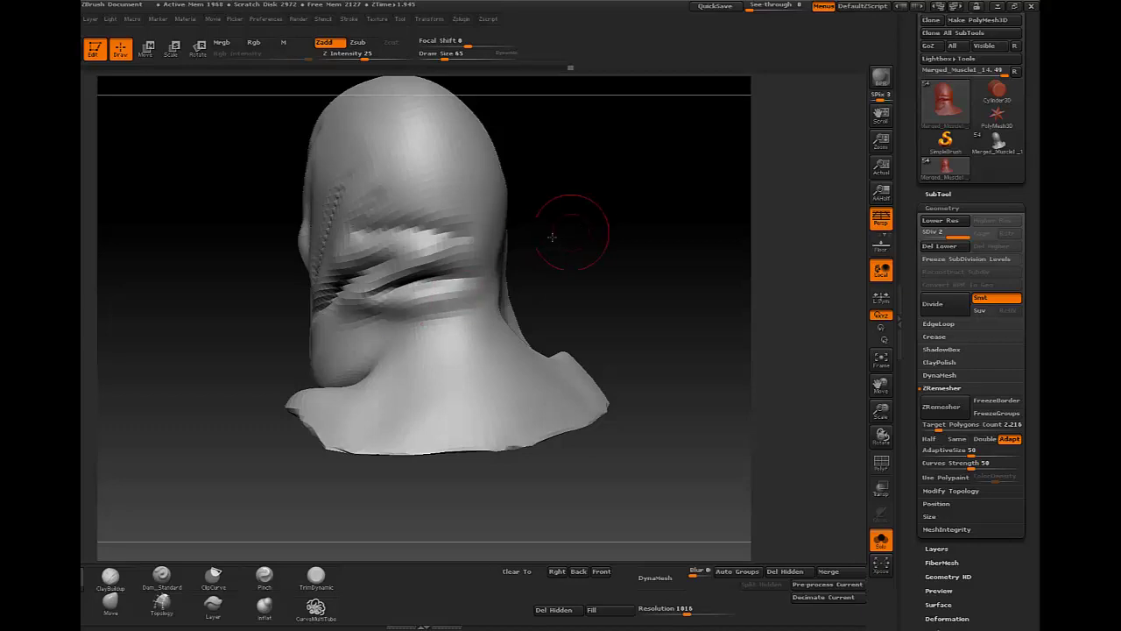
Review the hood from three-quarter and front views, then drop to subdivision level 3
drag(551, 236, 412, 254)
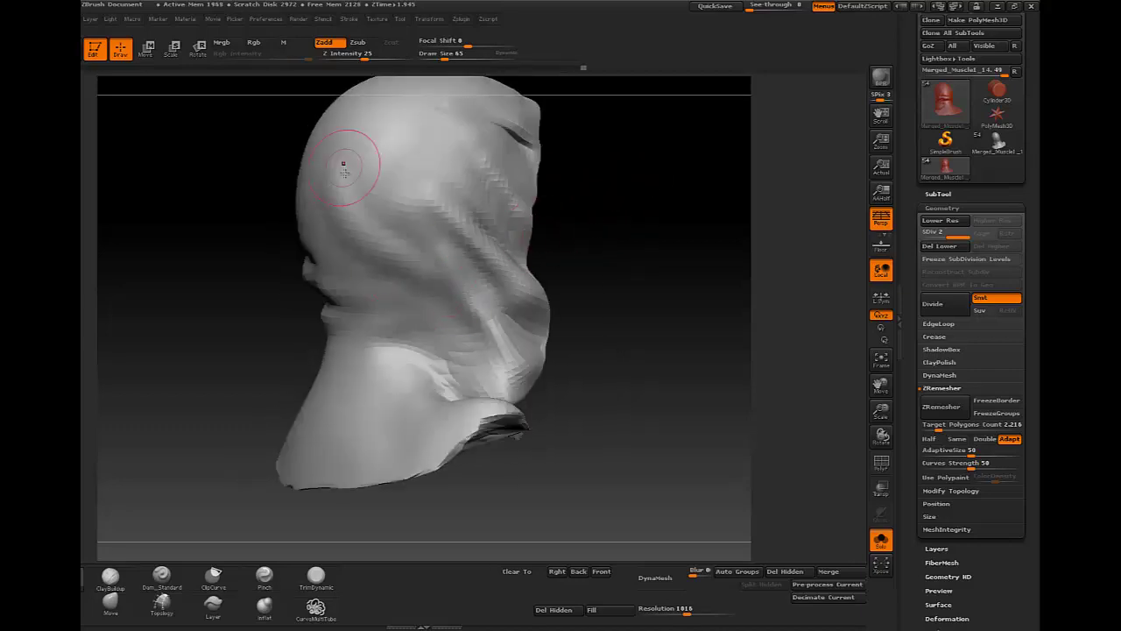
key(b)
key(d)
key(s)
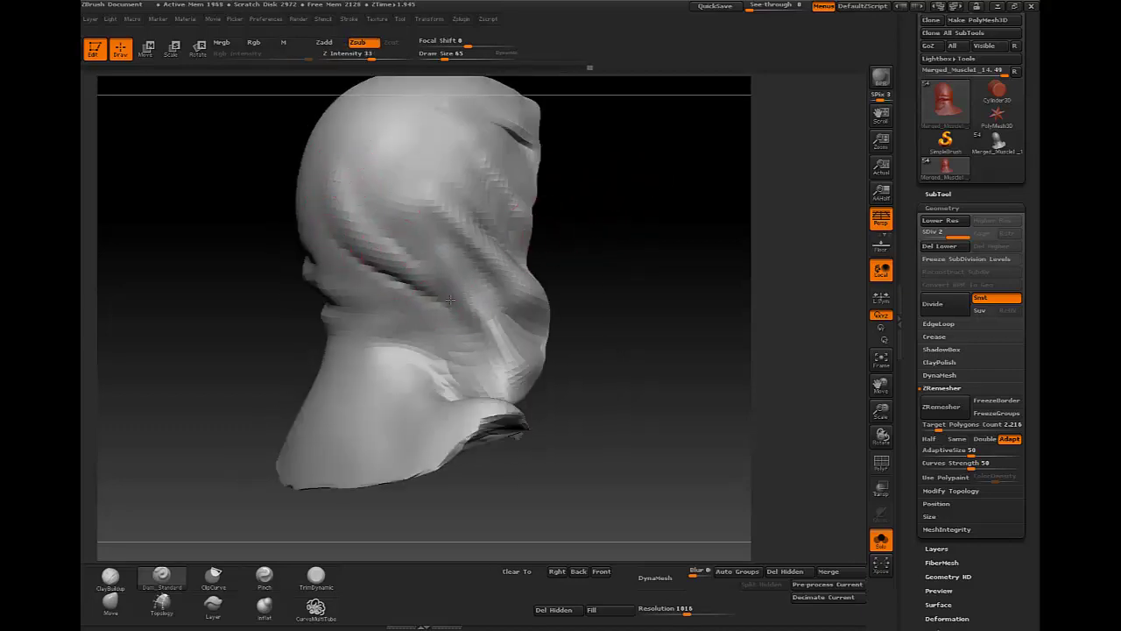
drag(600, 254, 431, 217)
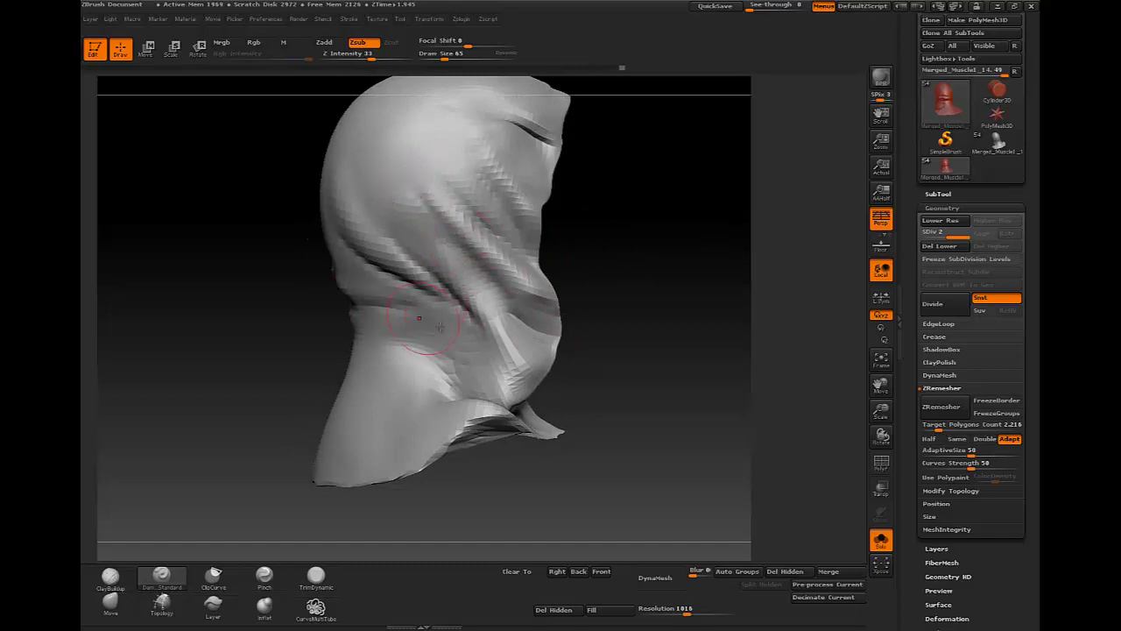
mouse_move(608, 250)
mouse_down()
mouse_move(470, 304)
mouse_move(484, 259)
mouse_up()
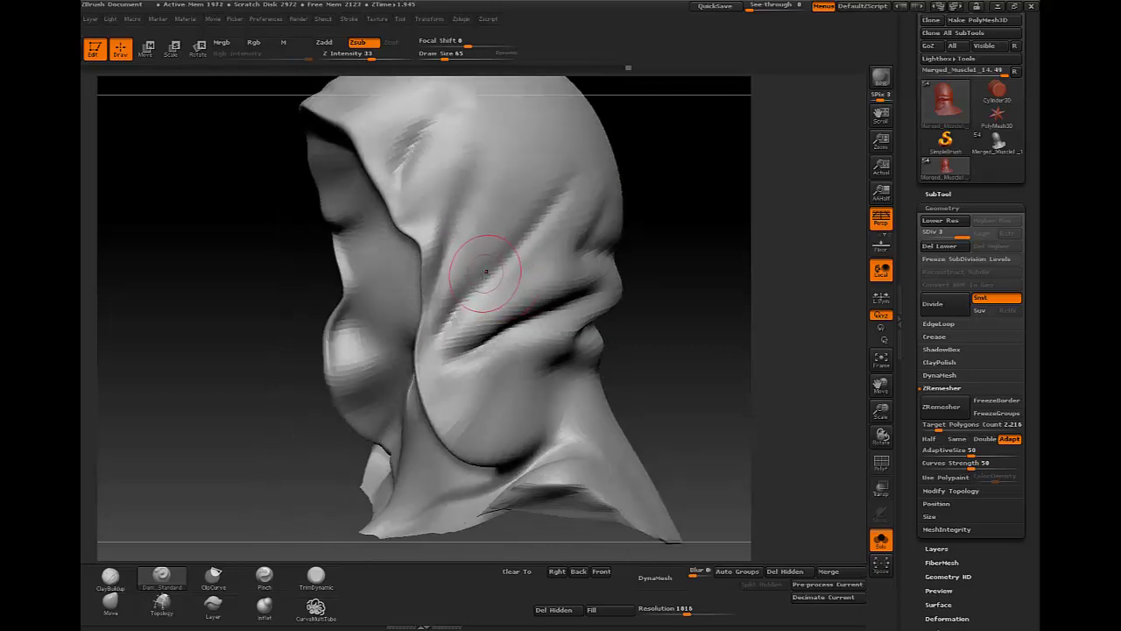
key(b)
key(s)
key(t)
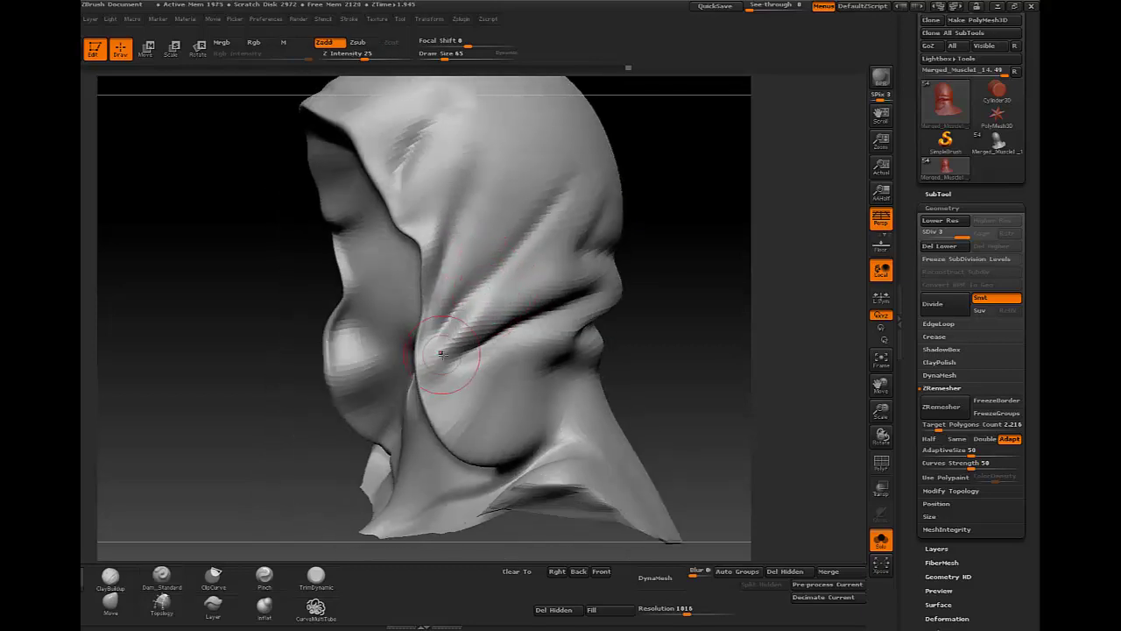
key(shift+d)
Set the Move brush to size 78 with a lower Z Intensity
key(b)
key(m)
key(v)
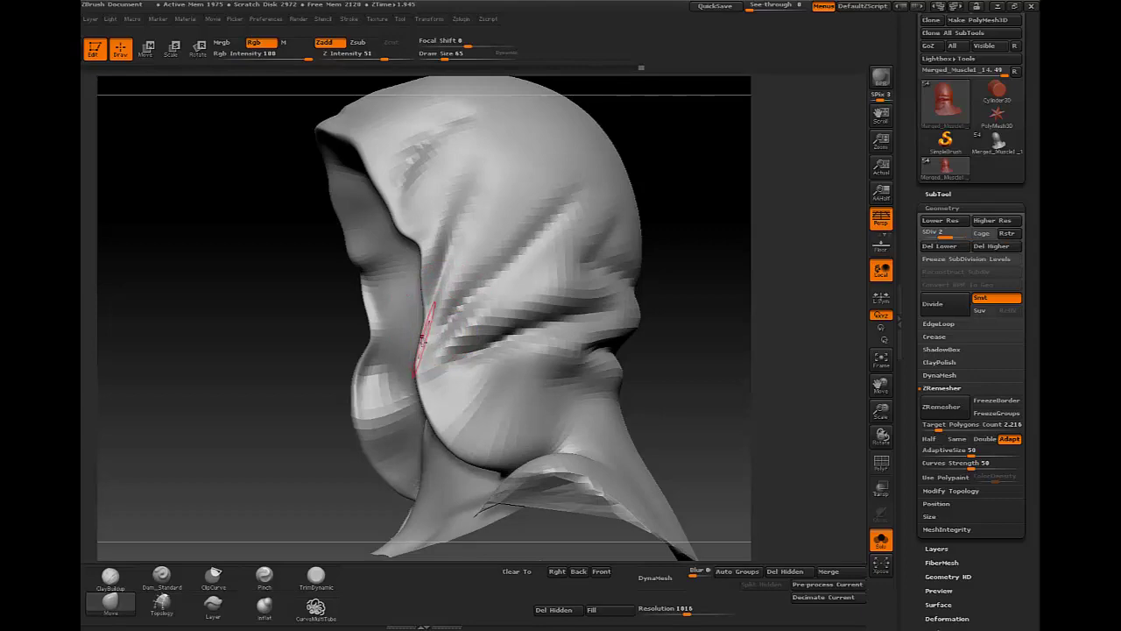
key(space)
drag(423, 338, 431, 351)
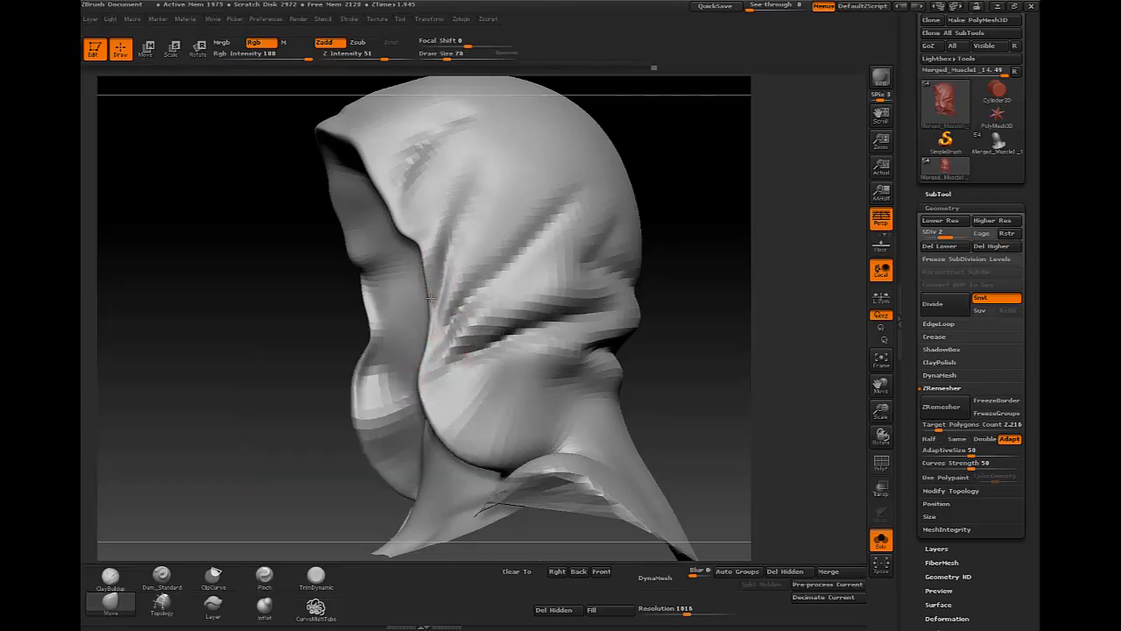
drag(430, 298, 476, 338)
key(space)
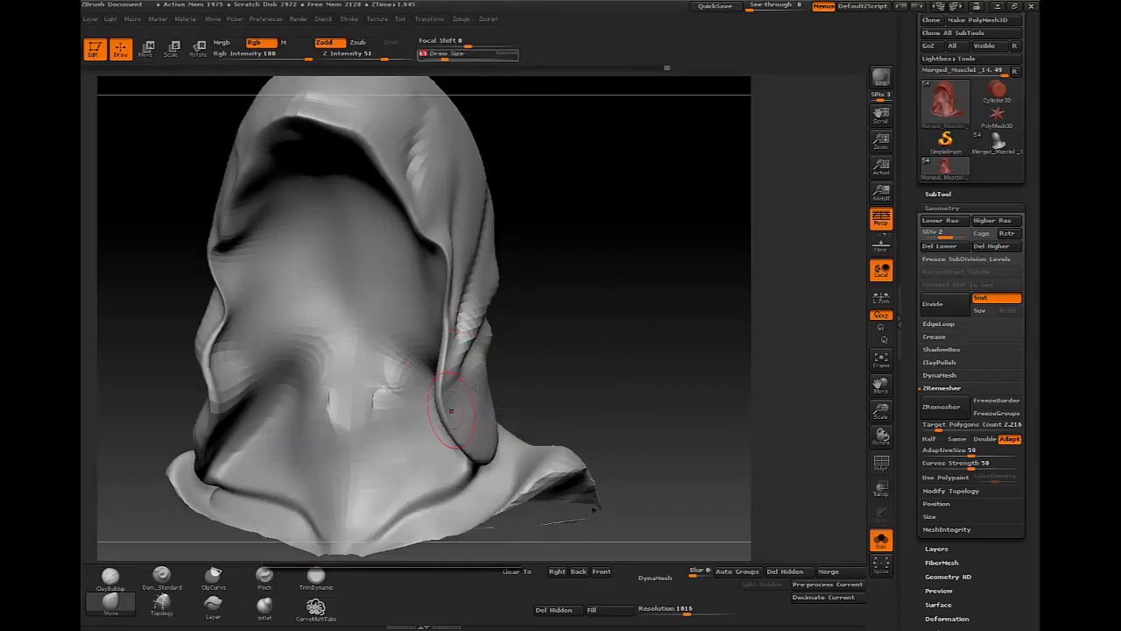
drag(451, 410, 525, 333)
key(space)
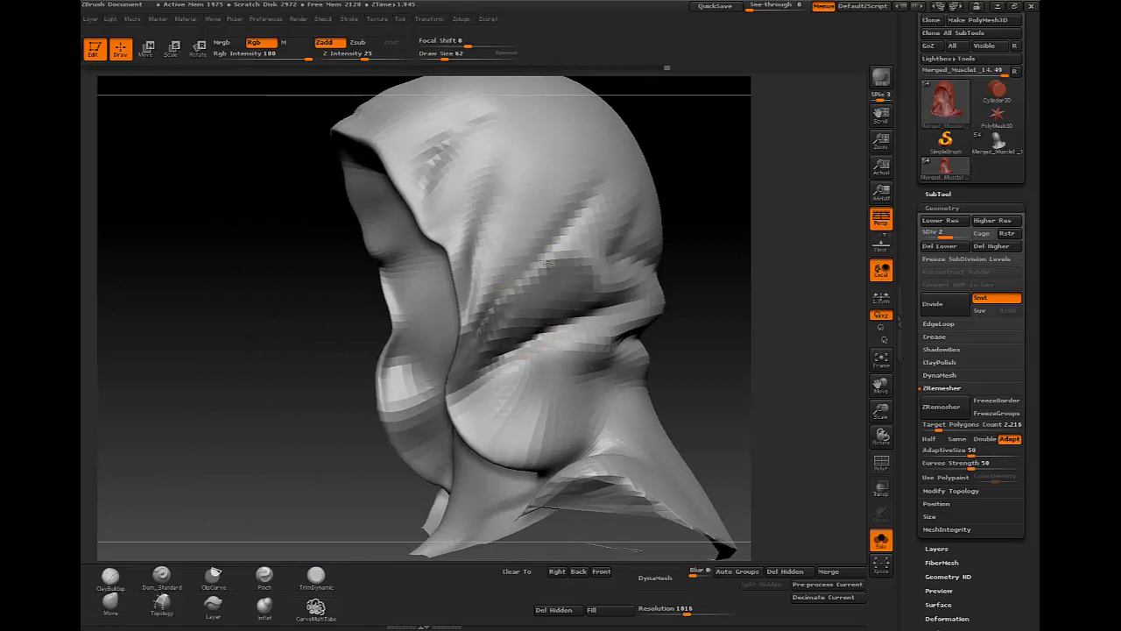
Pull out a rounded bulge near the cheek and check the drape from several angles
key(b)
key(m)
key(v)
drag(546, 263, 500, 312)
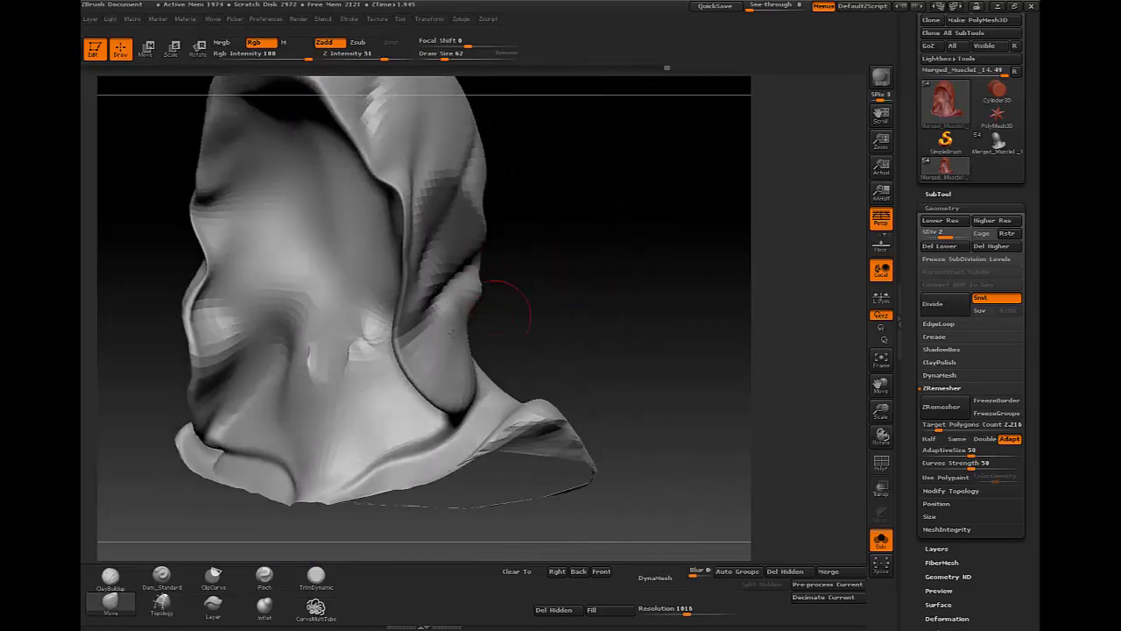
mouse_move(464, 294)
mouse_down()
mouse_move(438, 301)
mouse_move(424, 342)
mouse_move(498, 312)
mouse_up()
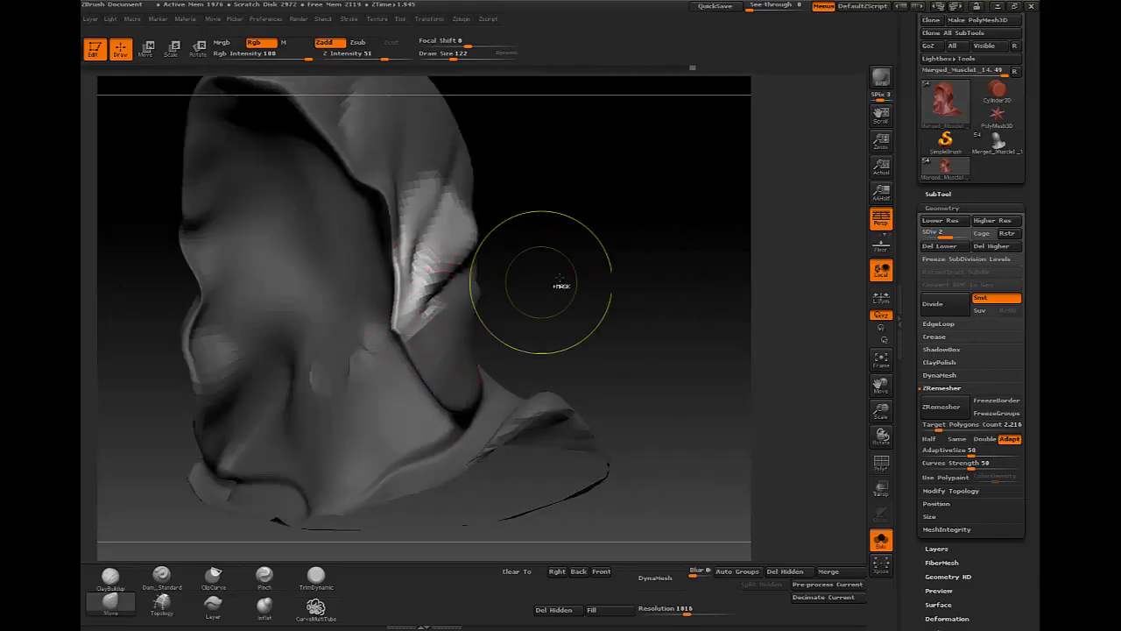
mouse_move(551, 288)
mouse_down()
mouse_move(478, 376)
mouse_move(500, 351)
mouse_up()
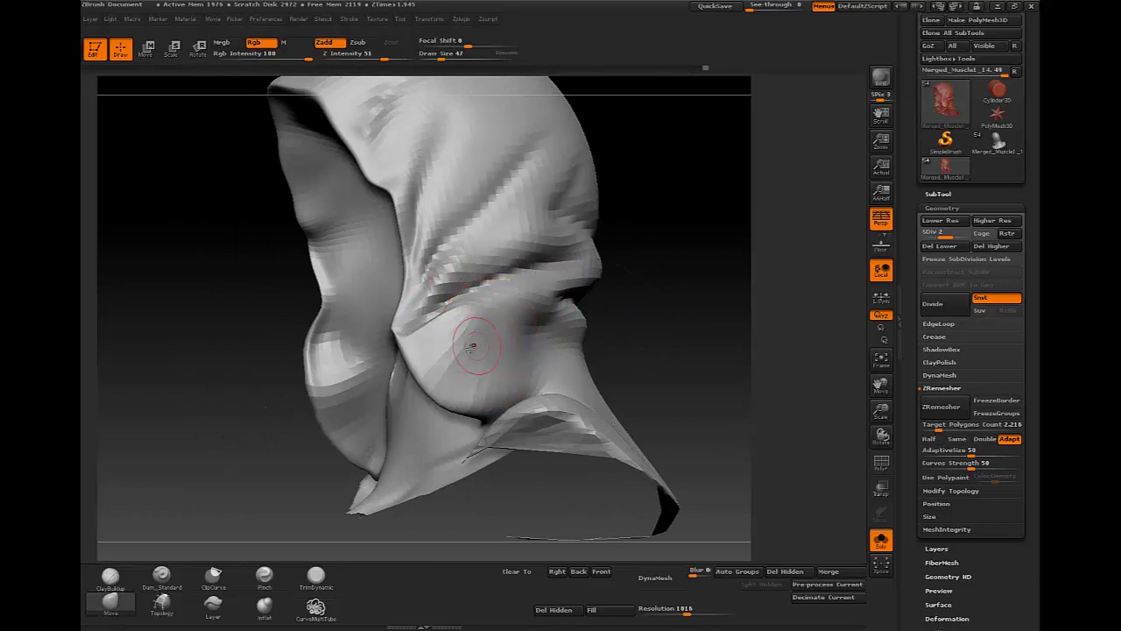
drag(636, 270, 450, 377)
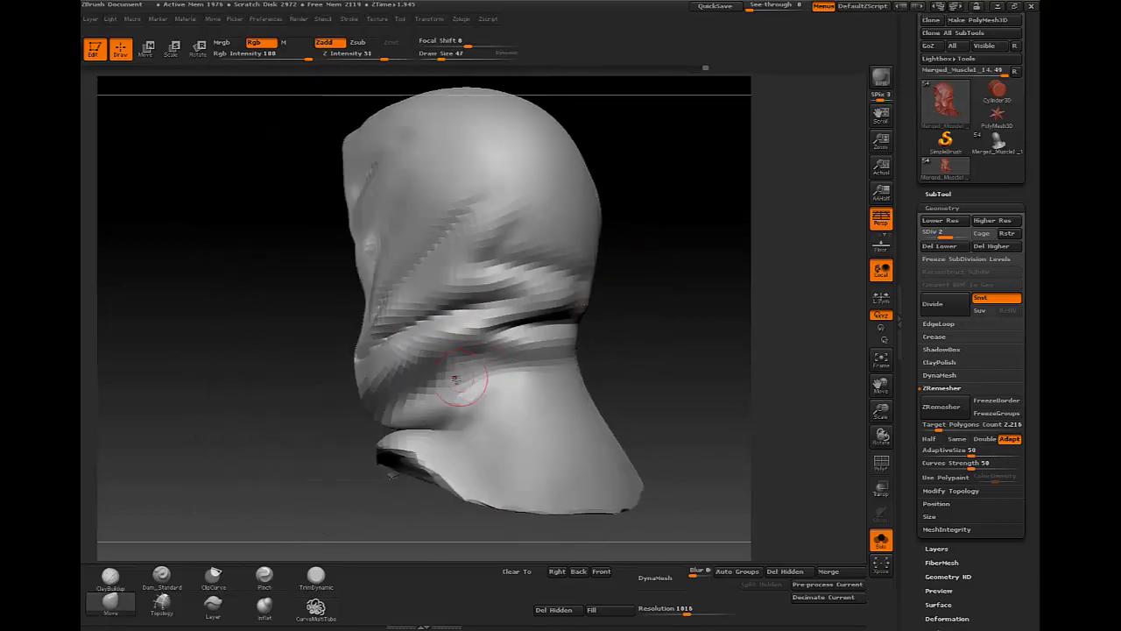
mouse_move(640, 290)
mouse_down()
mouse_move(621, 234)
mouse_move(465, 312)
mouse_up()
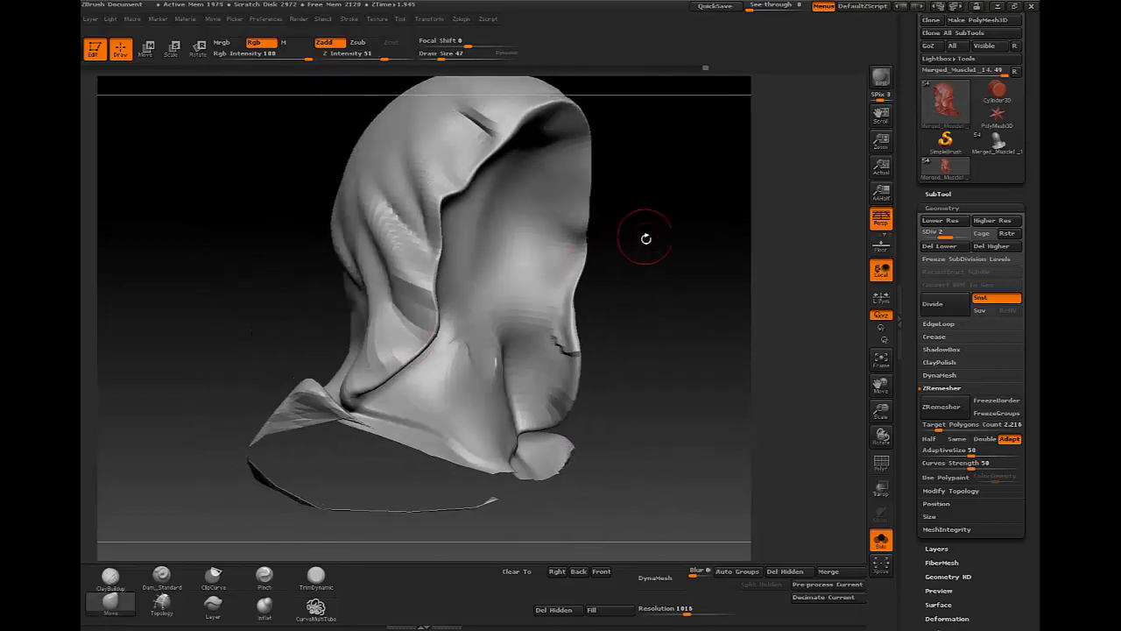
mouse_move(646, 239)
mouse_down()
mouse_move(639, 268)
mouse_move(572, 323)
mouse_move(530, 333)
mouse_up()
mouse_move(589, 307)
mouse_down()
mouse_move(491, 333)
mouse_move(433, 364)
mouse_move(400, 351)
mouse_move(383, 382)
mouse_move(481, 357)
mouse_up()
Smooth the bulge at the chin and turn the bust to a left-facing three-quarter view
key(shift)
shift+drag(384, 396, 427, 355)
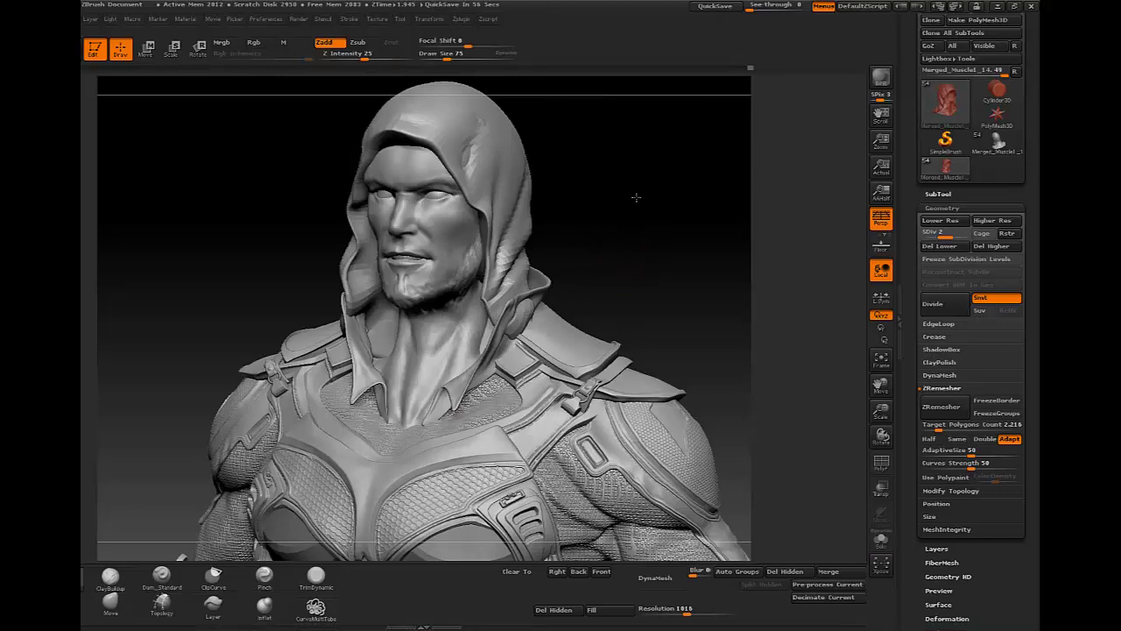
mouse_move(636, 198)
mouse_down()
mouse_move(602, 230)
mouse_move(606, 240)
mouse_move(395, 186)
mouse_up()
mouse_move(636, 177)
mouse_down()
mouse_move(637, 196)
mouse_move(544, 235)
mouse_move(512, 231)
mouse_up()
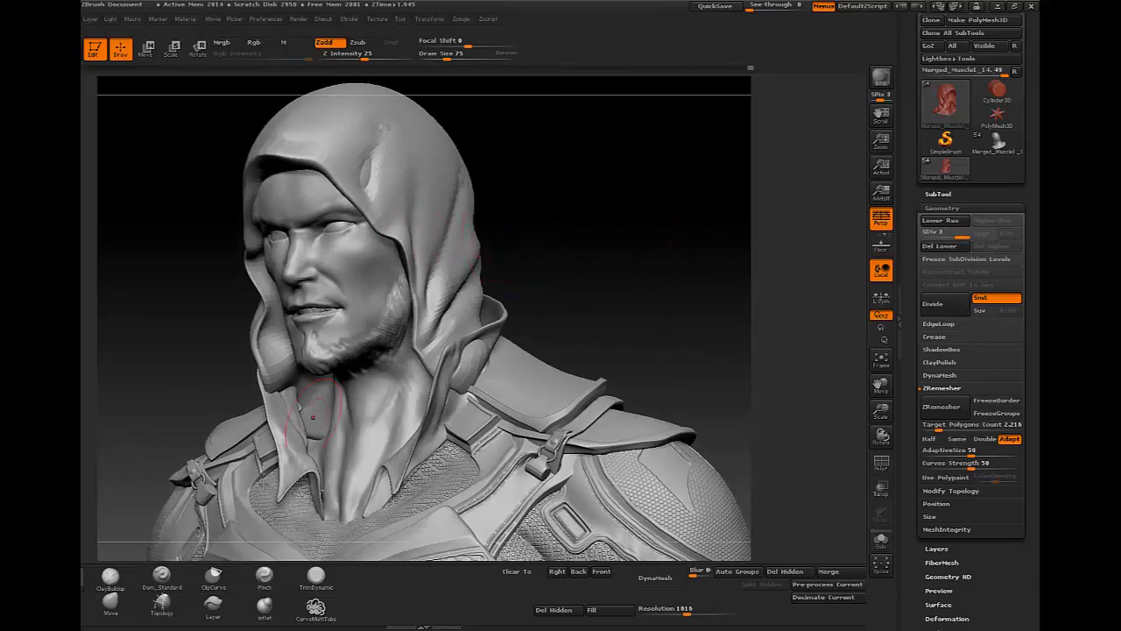
Pinch ridges and carve Dam_Standard creases along the hood's side above the temple
key(b)
key(p)
key(i)
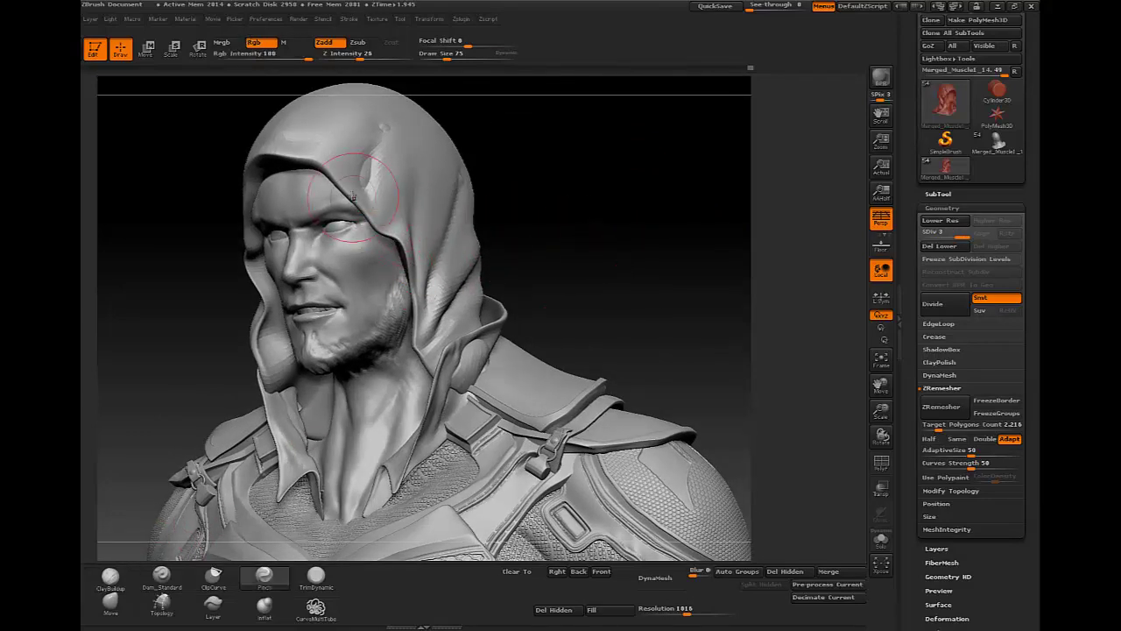
mouse_move(415, 255)
mouse_down()
mouse_move(484, 260)
mouse_move(368, 233)
mouse_up()
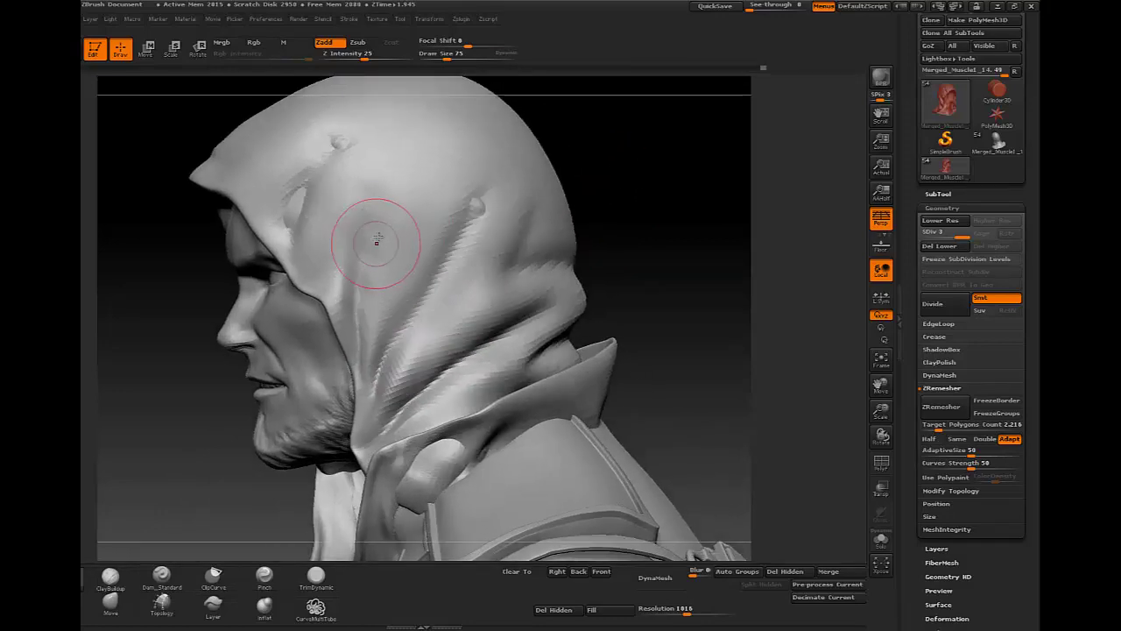
key(b)
key(d)
key(s)
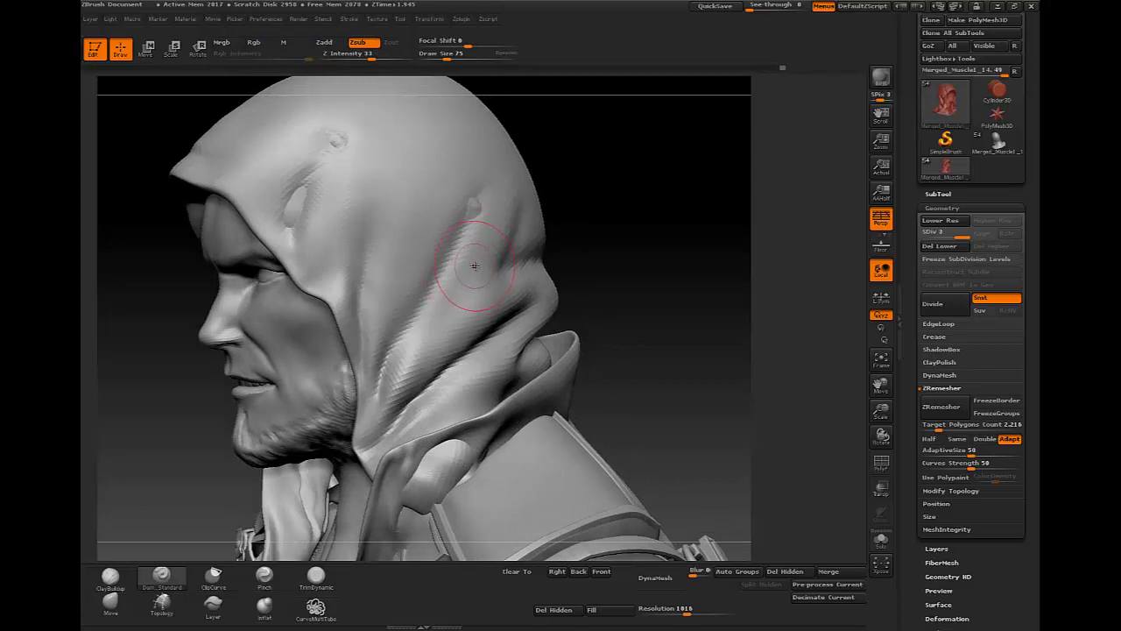
key(b)
key(s)
key(t)
click(315, 576)
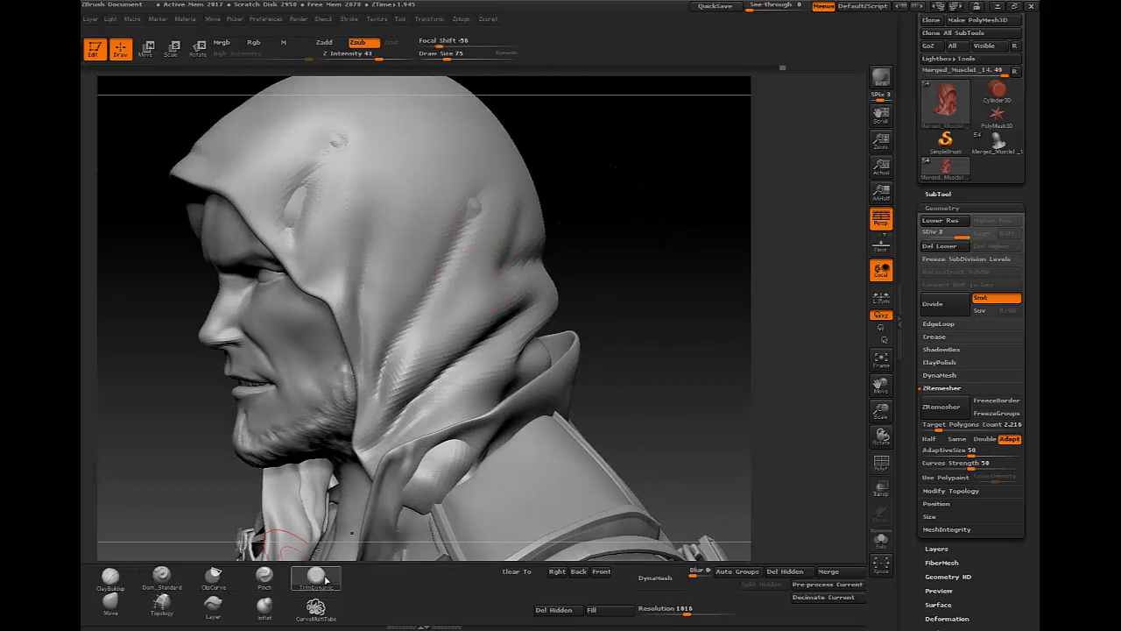
Select the Standard brush and set its size to 59
key(b)
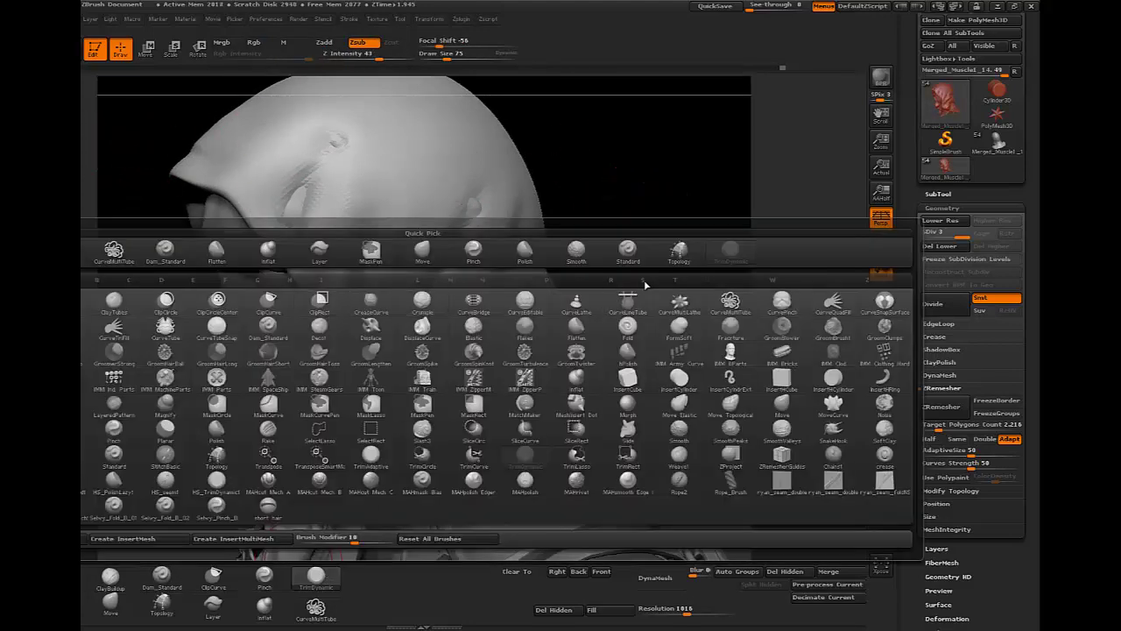
key(s)
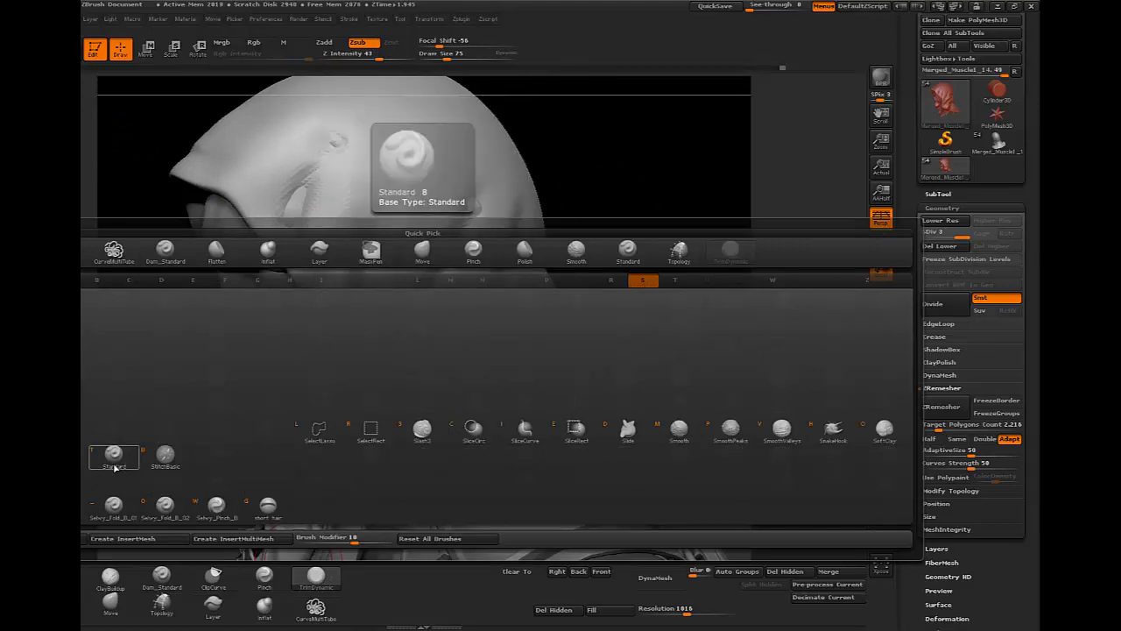
click(114, 456)
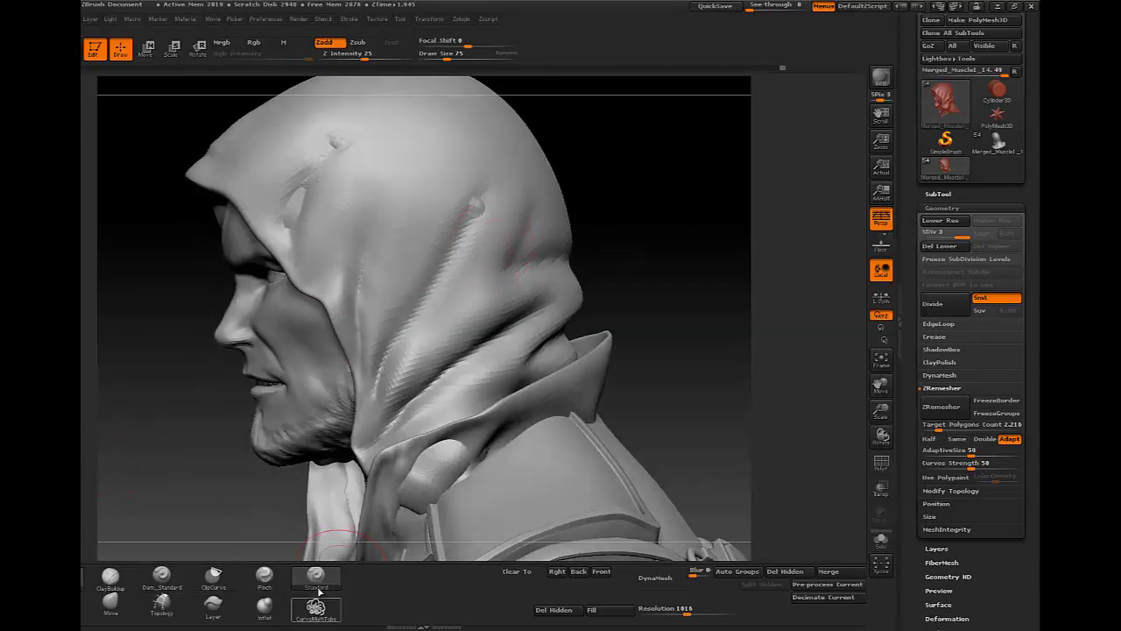
right_click(499, 251)
mouse_move(504, 245)
mouse_down()
mouse_move(490, 246)
mouse_move(438, 368)
mouse_move(459, 296)
mouse_up()
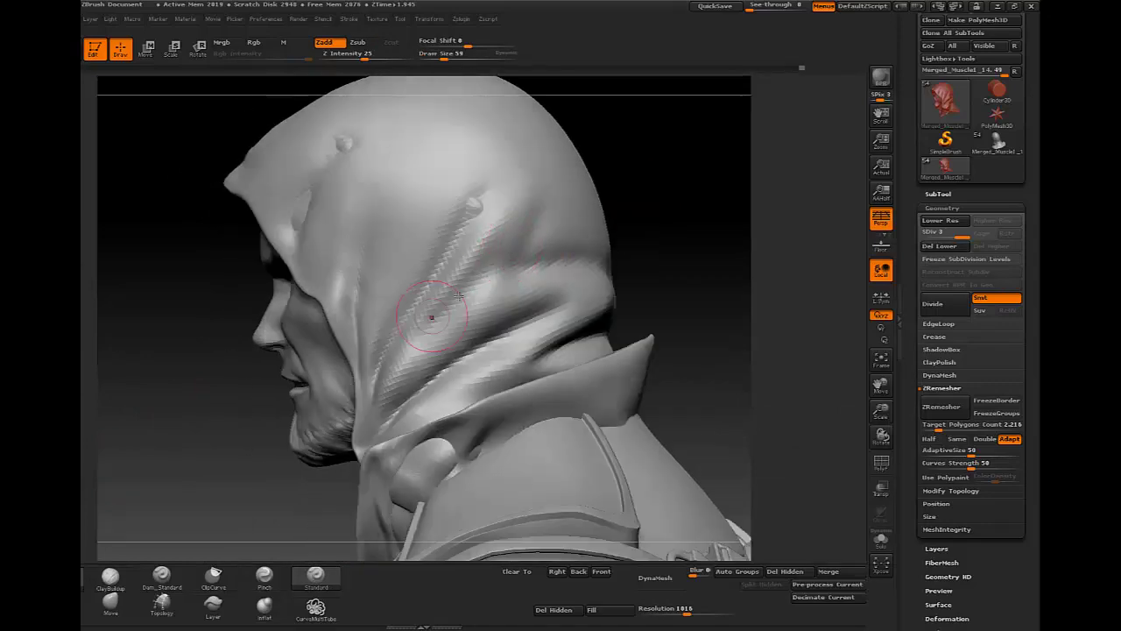
Sculpt a horizontal fold behind the head, alternating between the Standard and Dam_Standard brushes
mouse_move(437, 339)
right_down()
mouse_move(482, 348)
mouse_move(449, 323)
mouse_move(401, 323)
right_up()
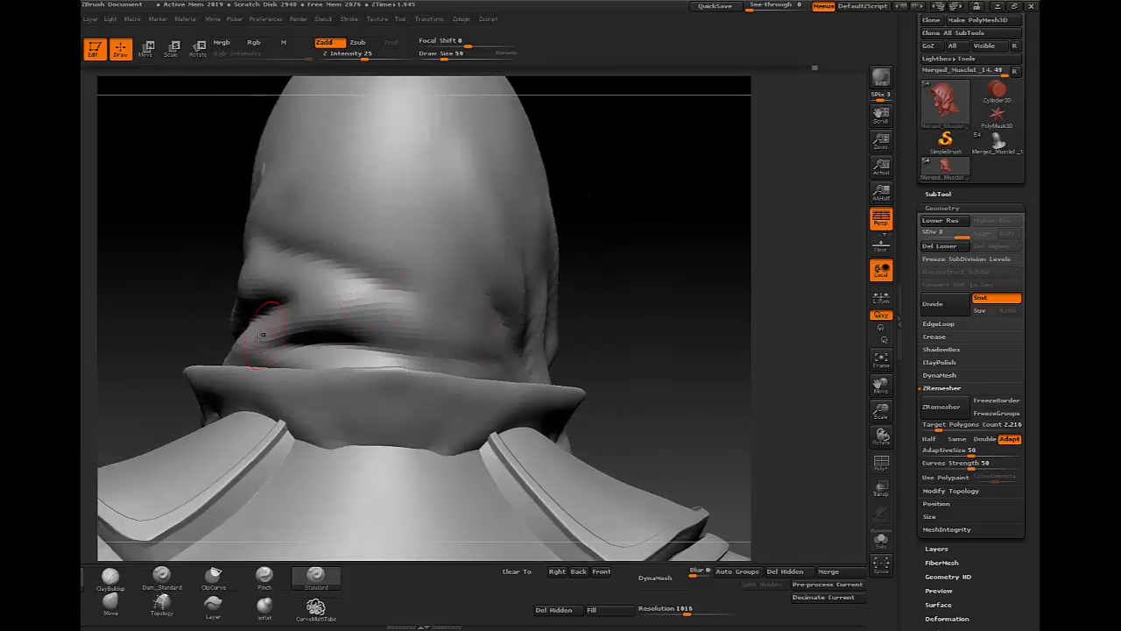
drag(402, 321, 371, 335)
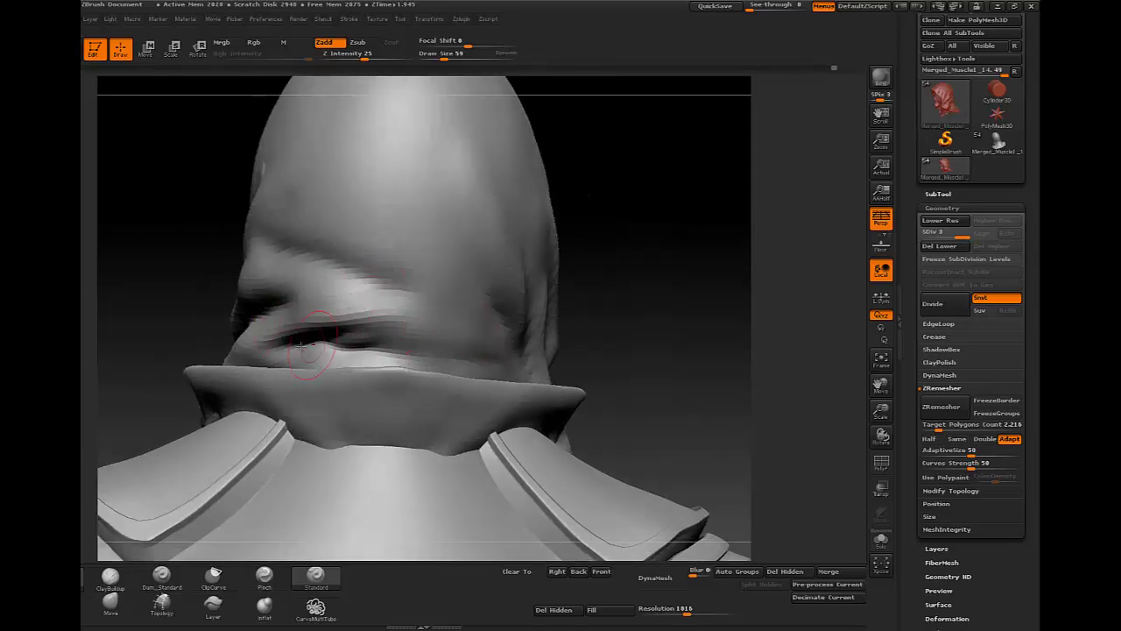
key(b)
key(d)
key(s)
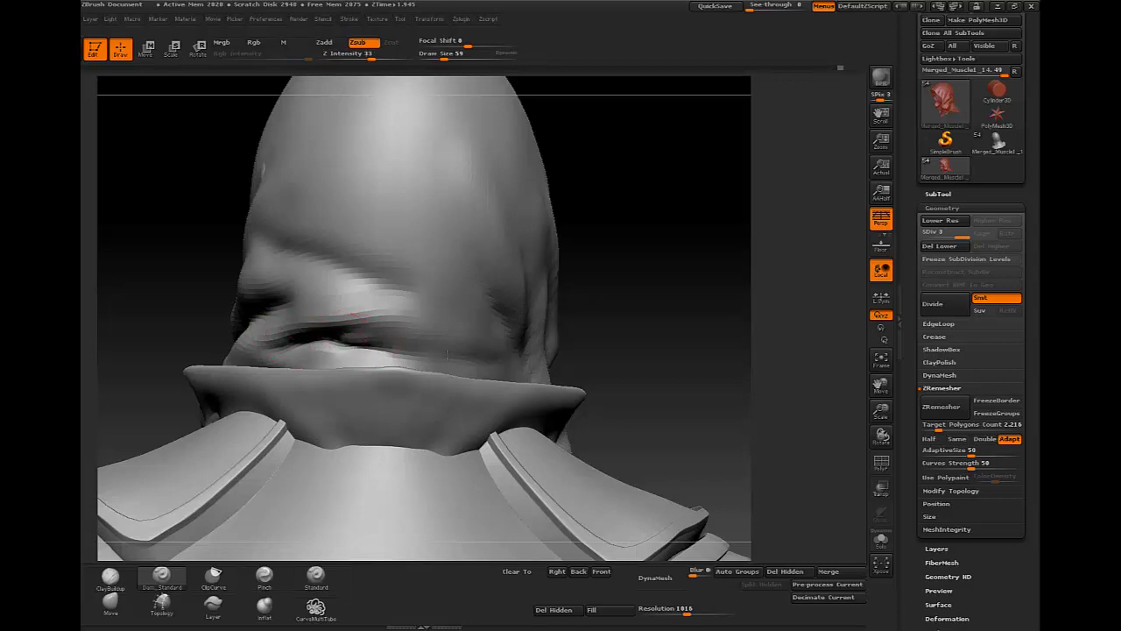
key(b)
key(s)
key(t)
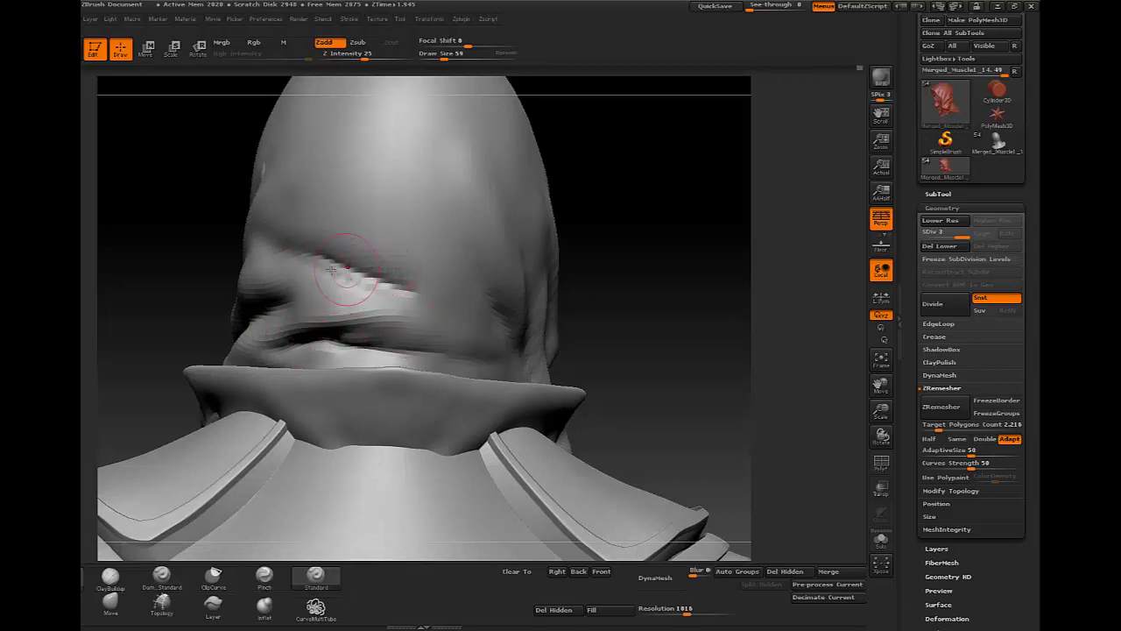
mouse_move(328, 285)
right_down()
mouse_move(290, 275)
mouse_move(253, 313)
right_up()
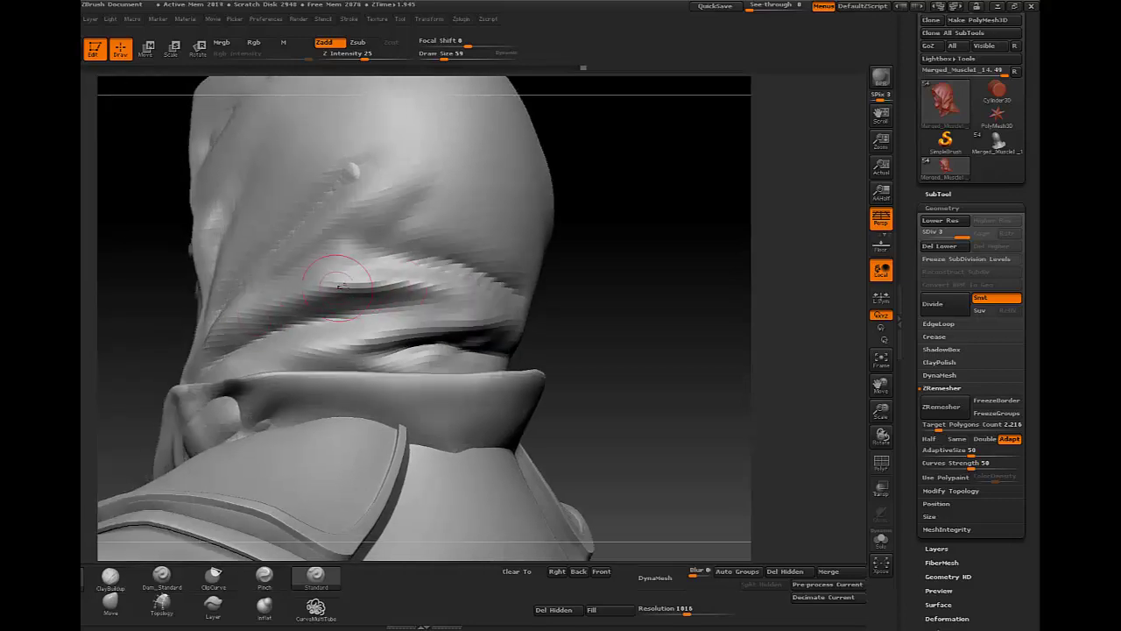
key(b)
key(d)
key(s)
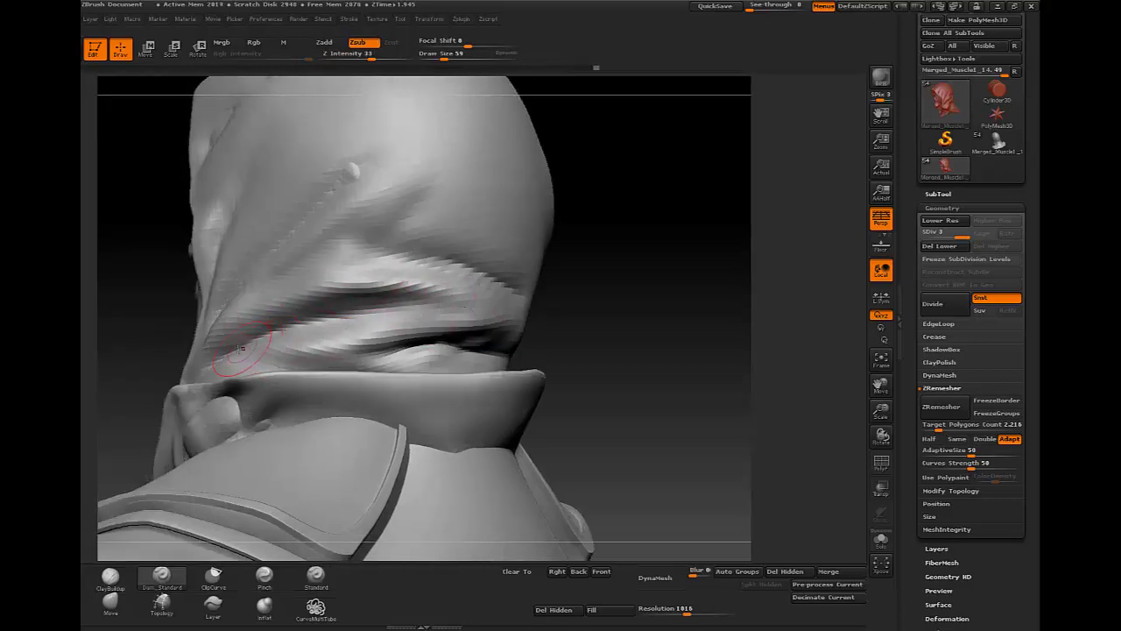
alt+right_drag(325, 371, 399, 299)
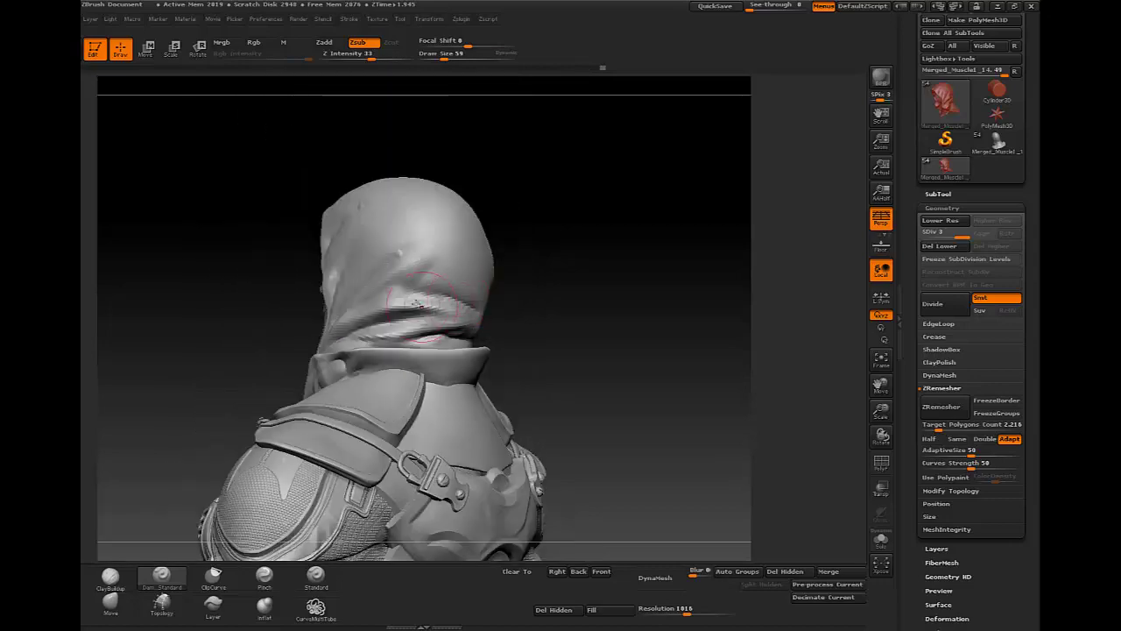
Try the Pinch brush on the hood, then return to Standard viewing the bust's right side
click(275, 580)
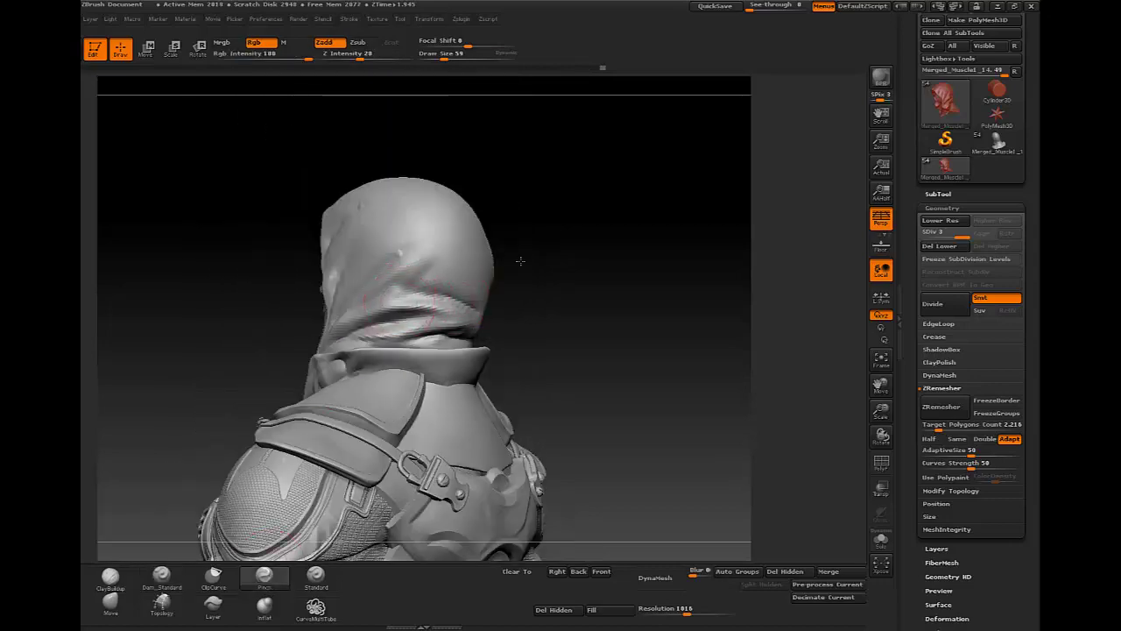
mouse_move(521, 260)
alt+right_down()
mouse_move(555, 259)
mouse_move(325, 225)
alt+right_up()
right_drag(580, 253, 408, 236)
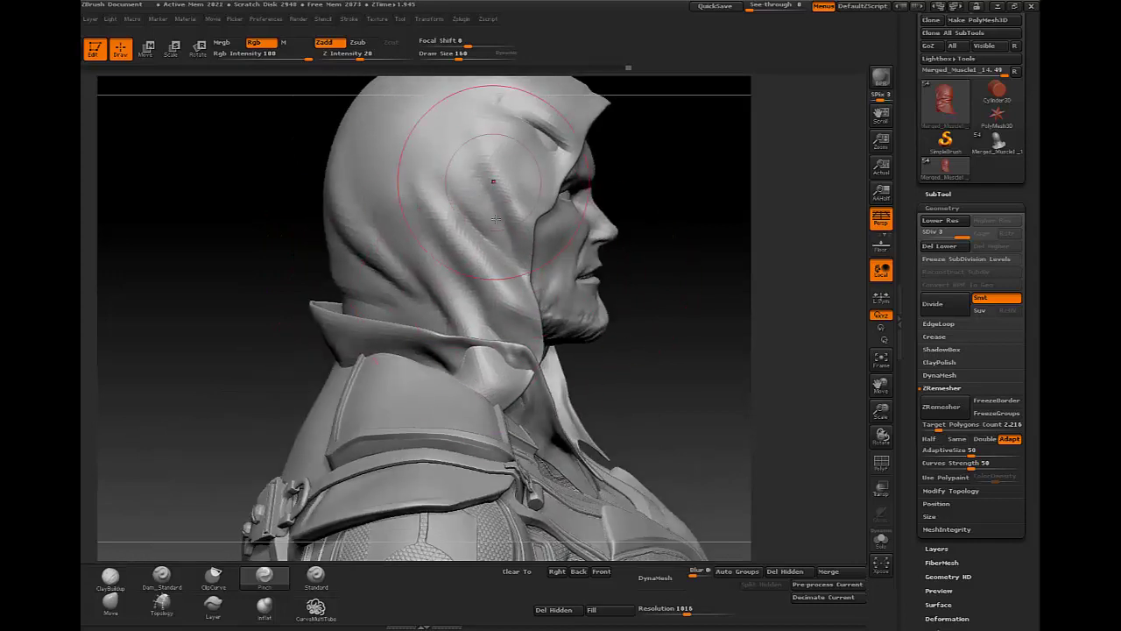
key(b)
key(s)
key(t)
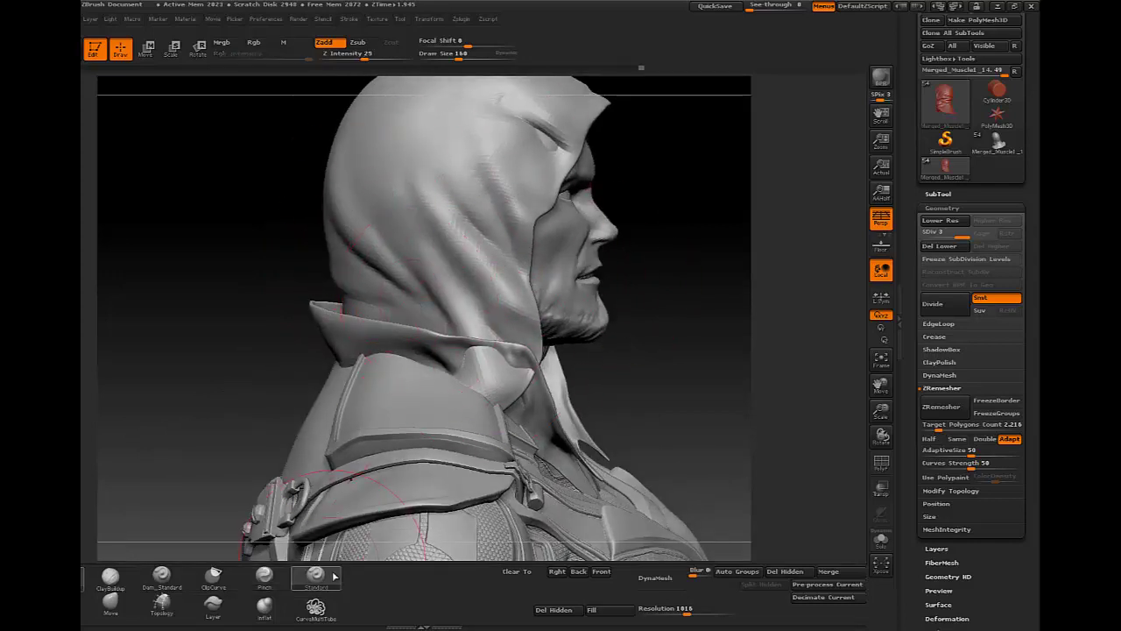
click(334, 575)
key(space)
drag(788, 262, 476, 300)
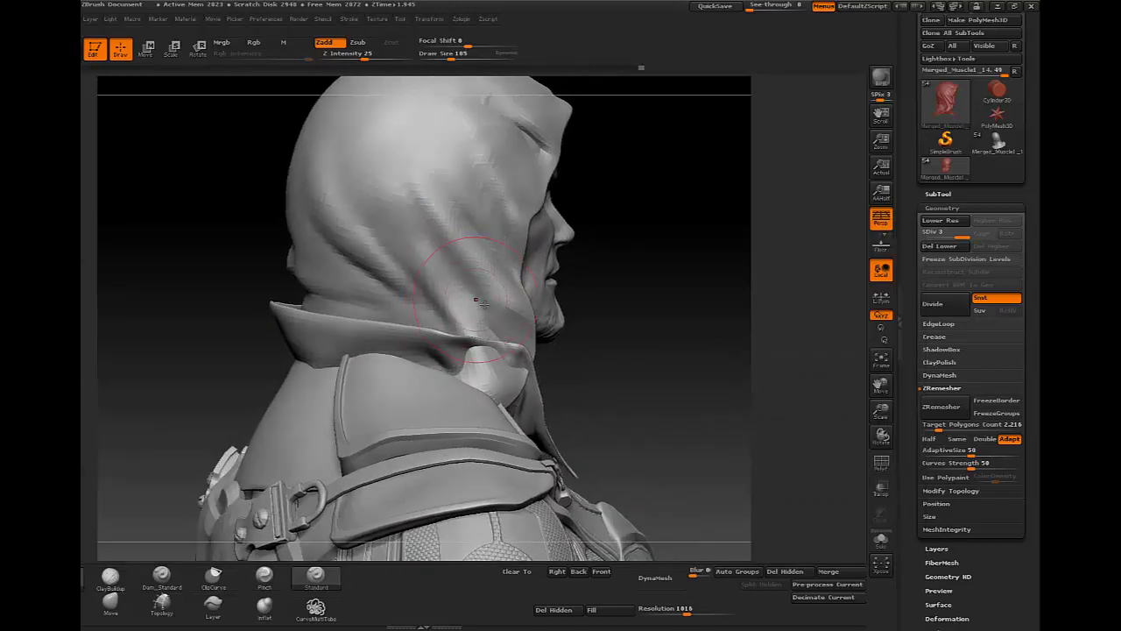
Resize the brush to 56, then 82, framing the hood in a three-quarter view
key(s)
click(451, 271)
right_drag(452, 269, 533, 346)
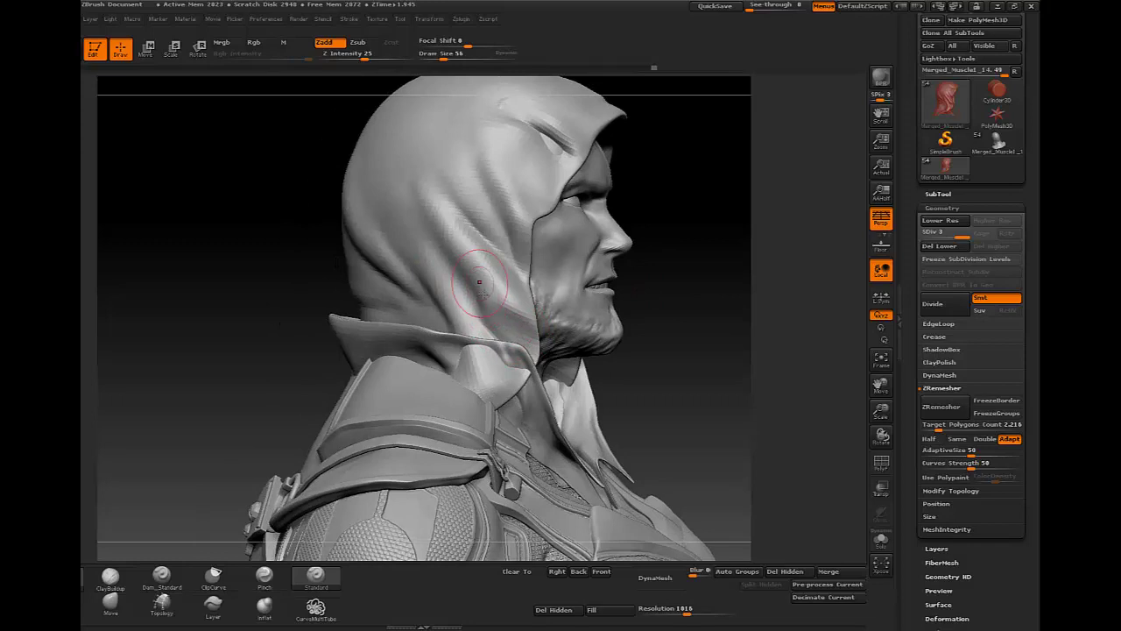
mouse_move(543, 284)
ctrl+right_down()
mouse_move(459, 231)
mouse_move(412, 225)
mouse_move(430, 187)
ctrl+right_up()
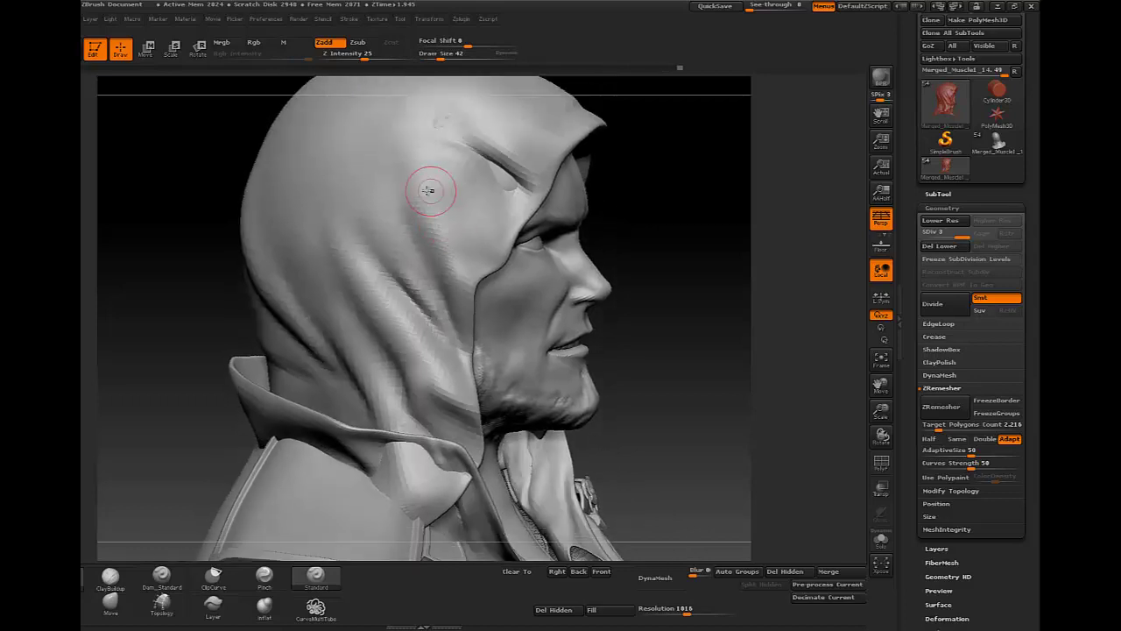
mouse_move(446, 245)
right_down()
mouse_move(451, 193)
mouse_move(504, 259)
right_up()
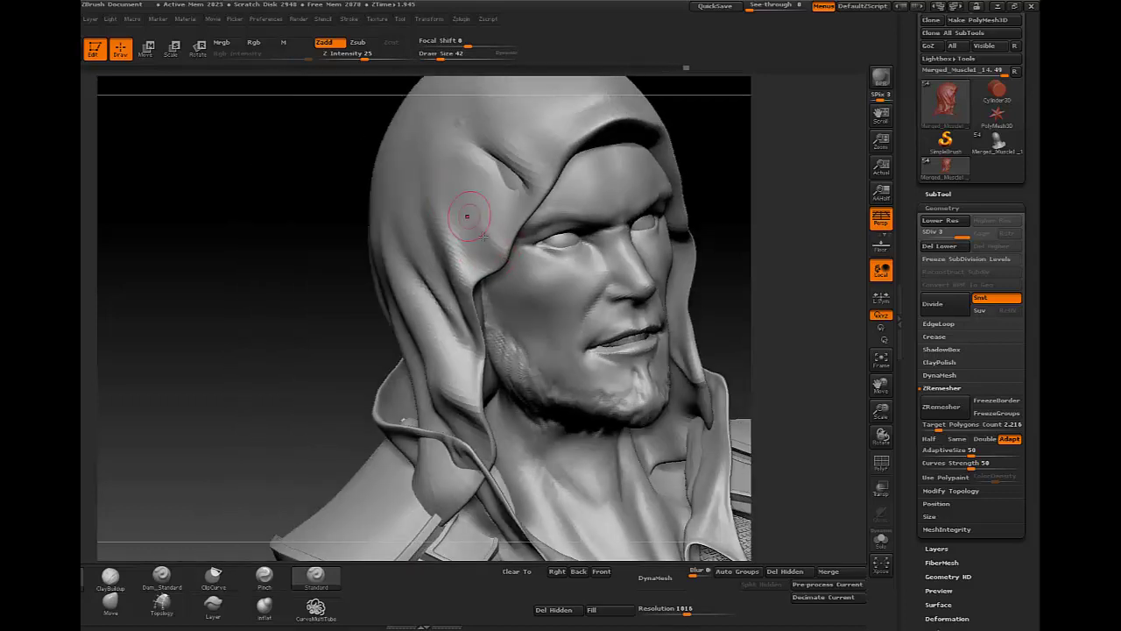
key(bracketright)
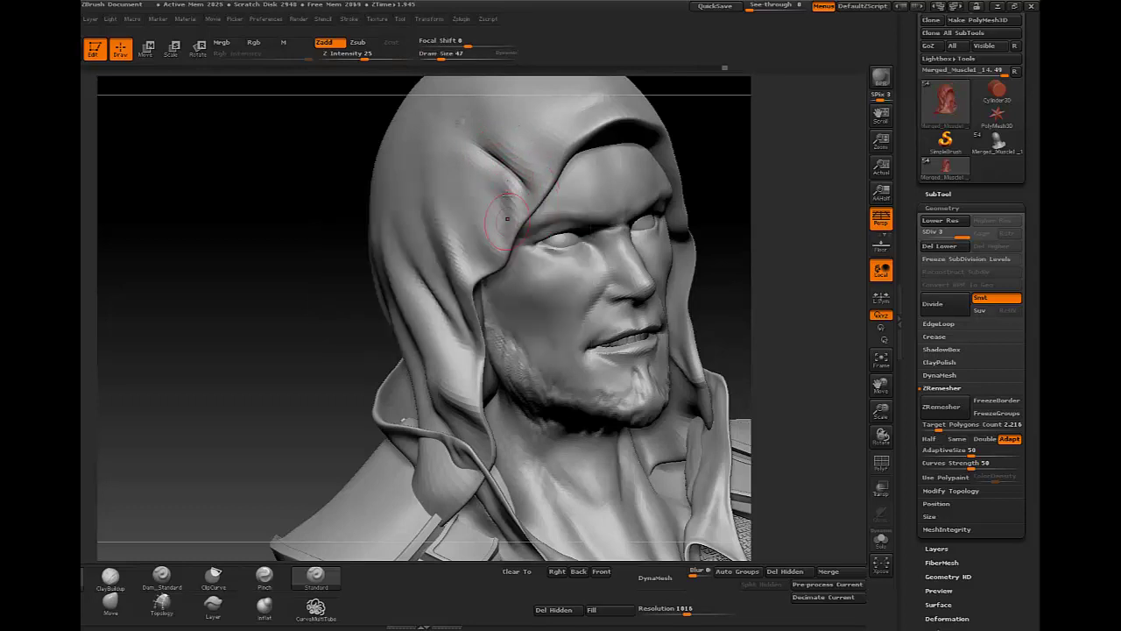
right_drag(480, 161, 515, 187)
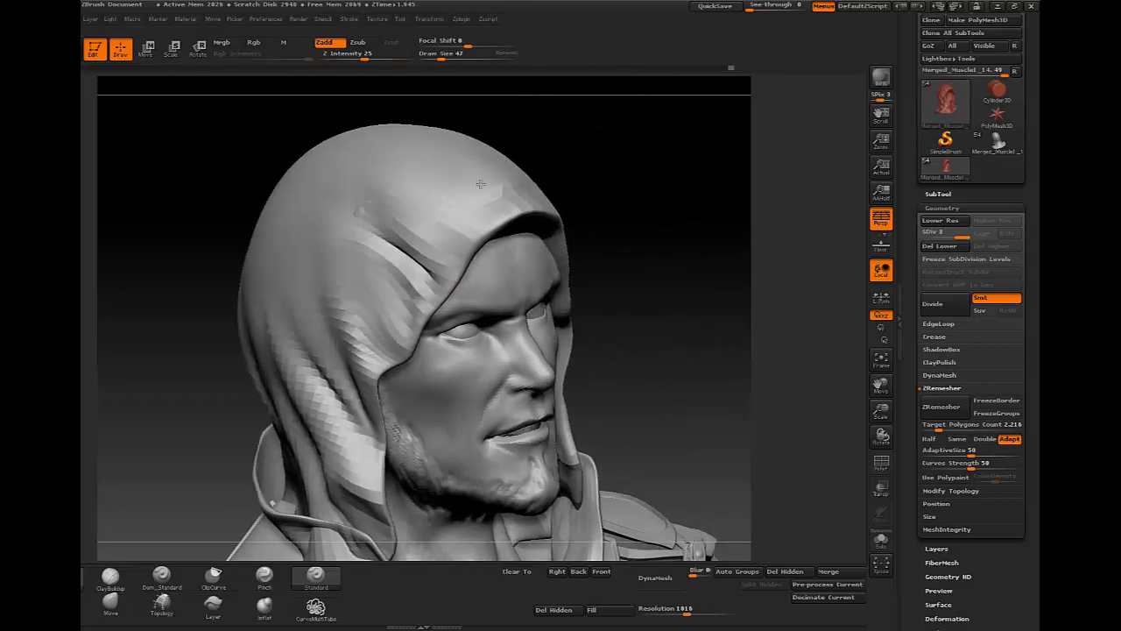
right_drag(607, 166, 526, 200)
Build up a ridge across the top of the hood with ClayBuildup
key(b)
key(m)
key(v)
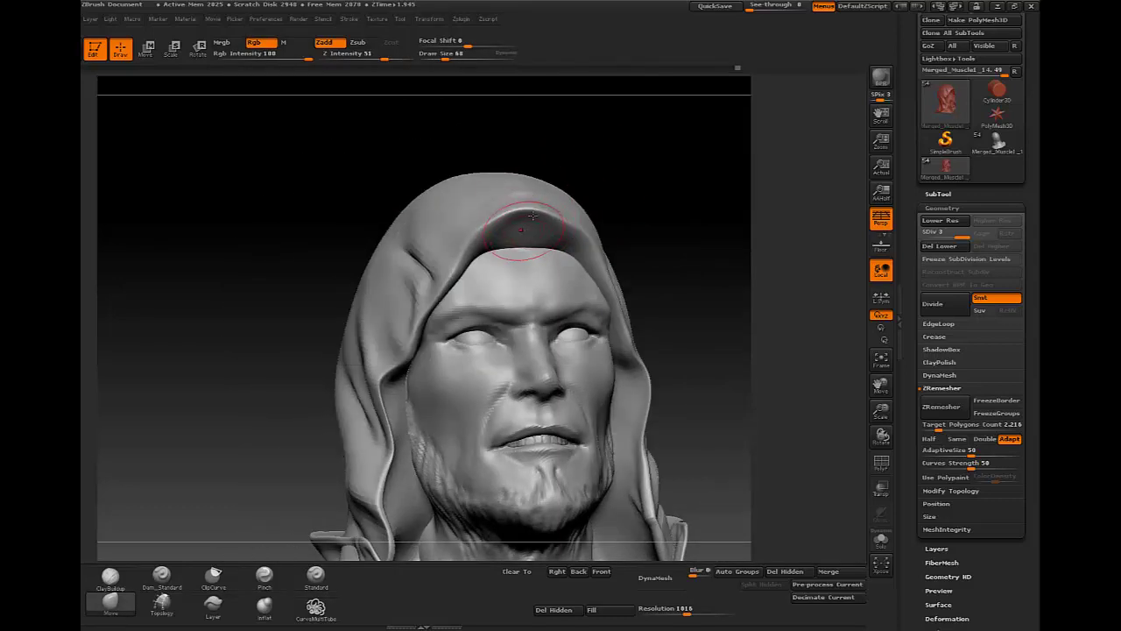
key(b)
key(d)
key(s)
right_drag(590, 184, 530, 254)
key(b)
key(c)
key(b)
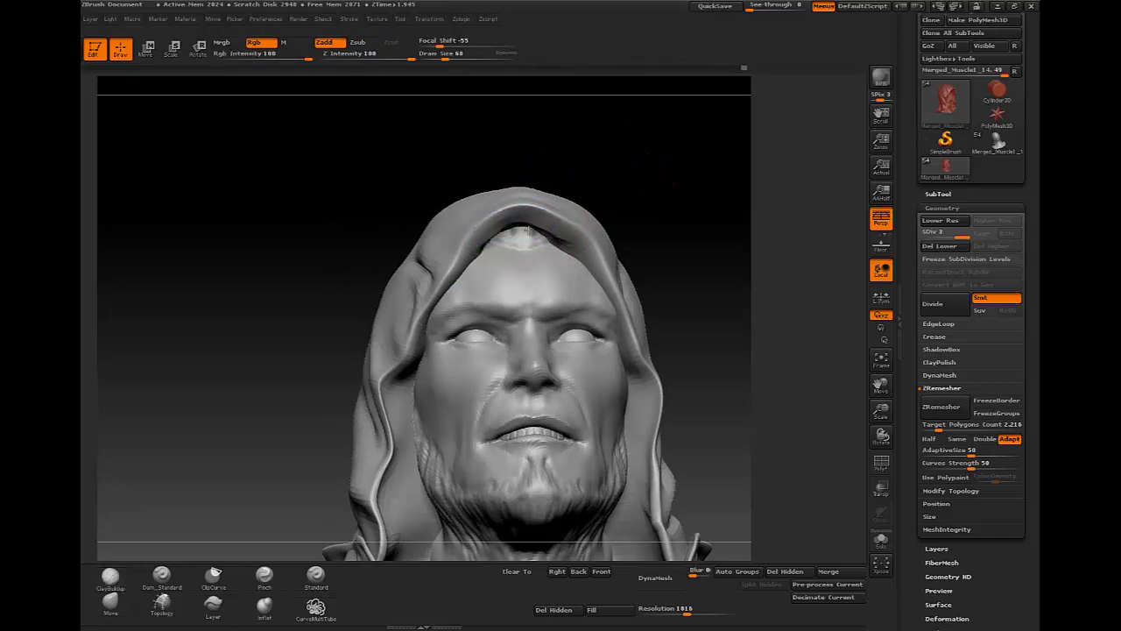
drag(517, 224, 548, 230)
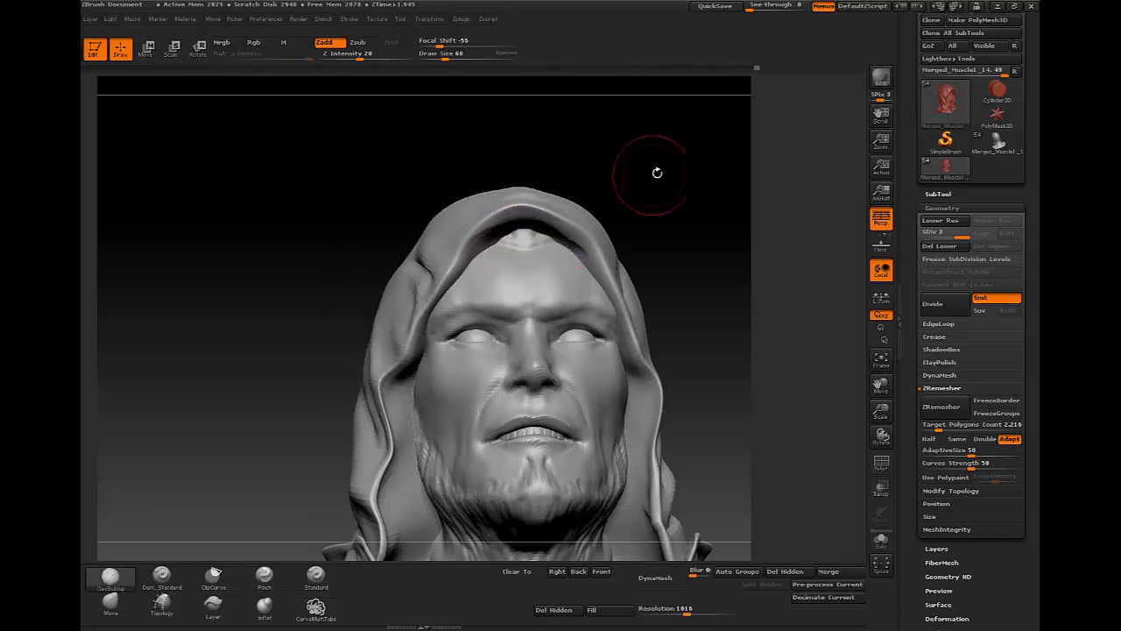
Smooth away the crease on the hood's side using Dam_Standard with Shift-smoothing
mouse_move(656, 170)
mouse_down()
mouse_move(508, 195)
mouse_move(506, 215)
mouse_up()
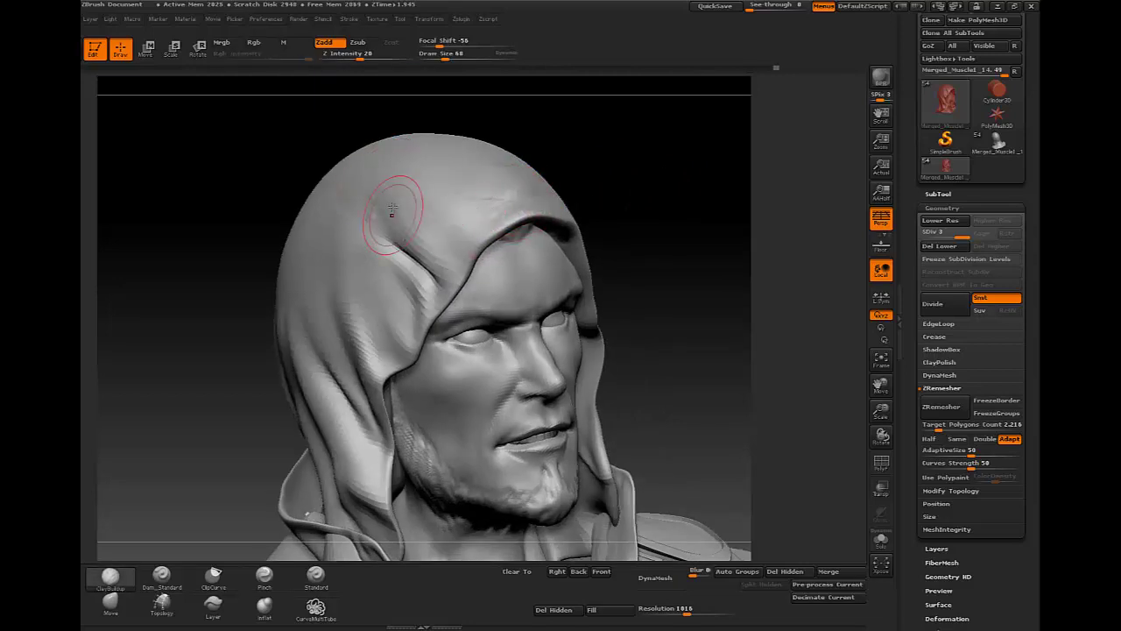
right_drag(463, 170, 381, 201)
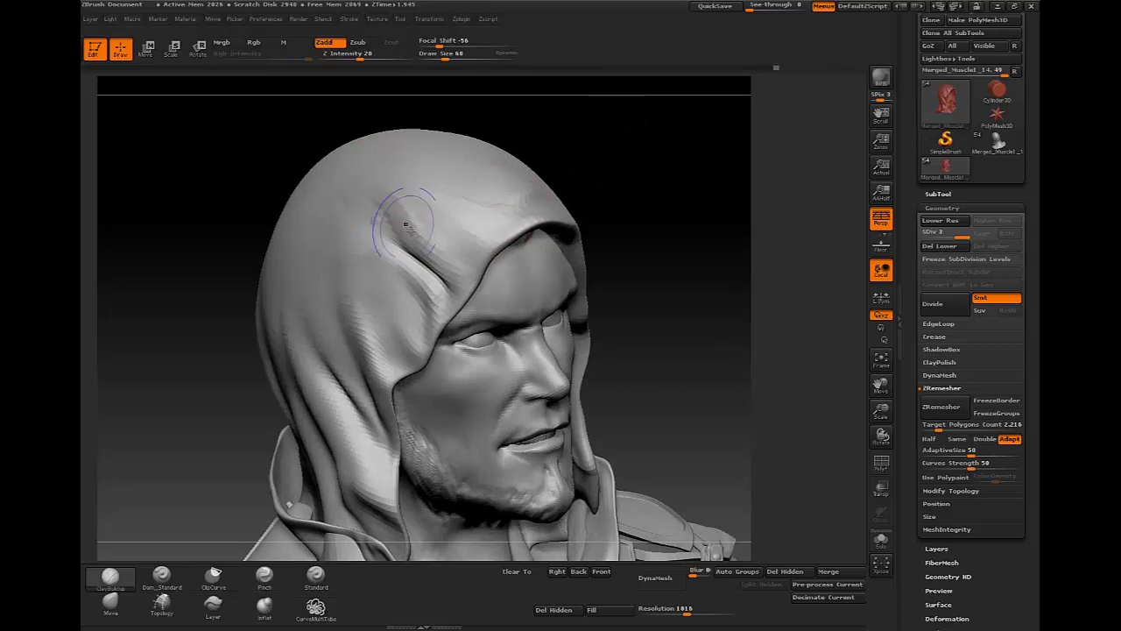
click(315, 575)
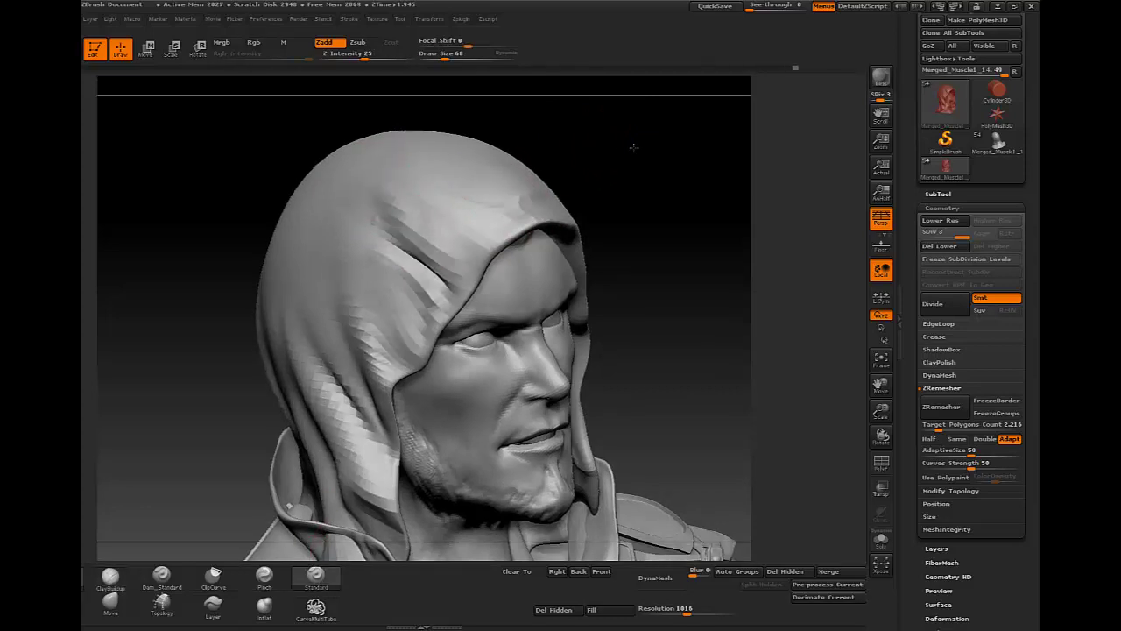
mouse_move(618, 156)
mouse_down()
mouse_move(651, 150)
mouse_move(523, 200)
mouse_up()
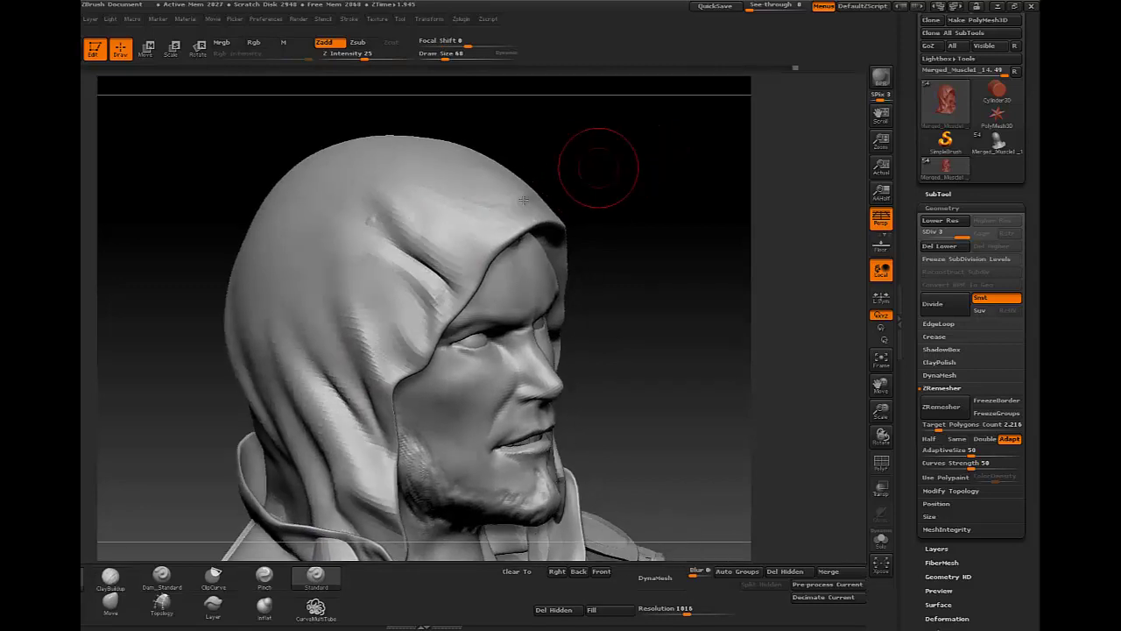
key(shift+r)
key(b)
key(d)
key(s)
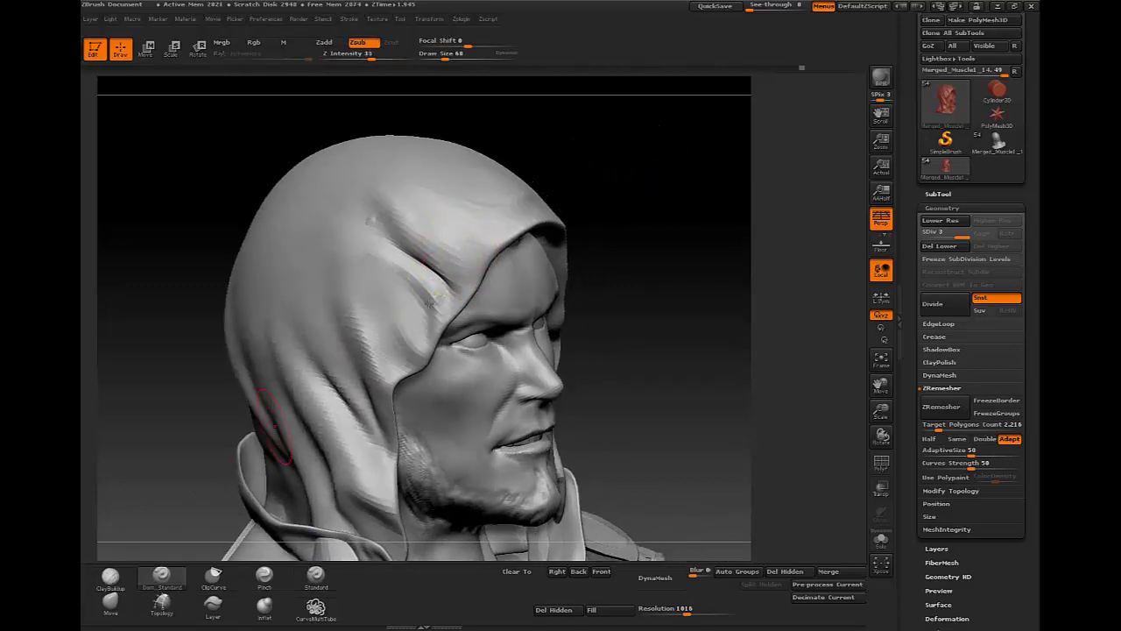
shift+drag(456, 250, 433, 222)
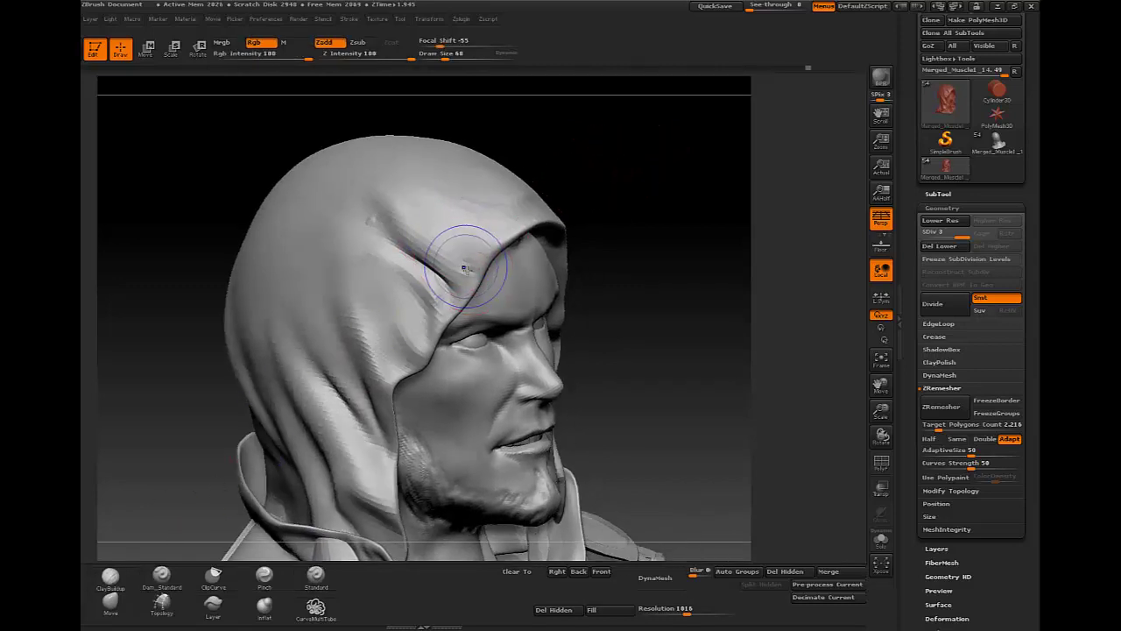
Enlarge the brush to 109, smooth the hood beside the eye, and switch to Pinch
mouse_move(616, 169)
mouse_down()
mouse_move(625, 167)
mouse_move(477, 261)
mouse_up()
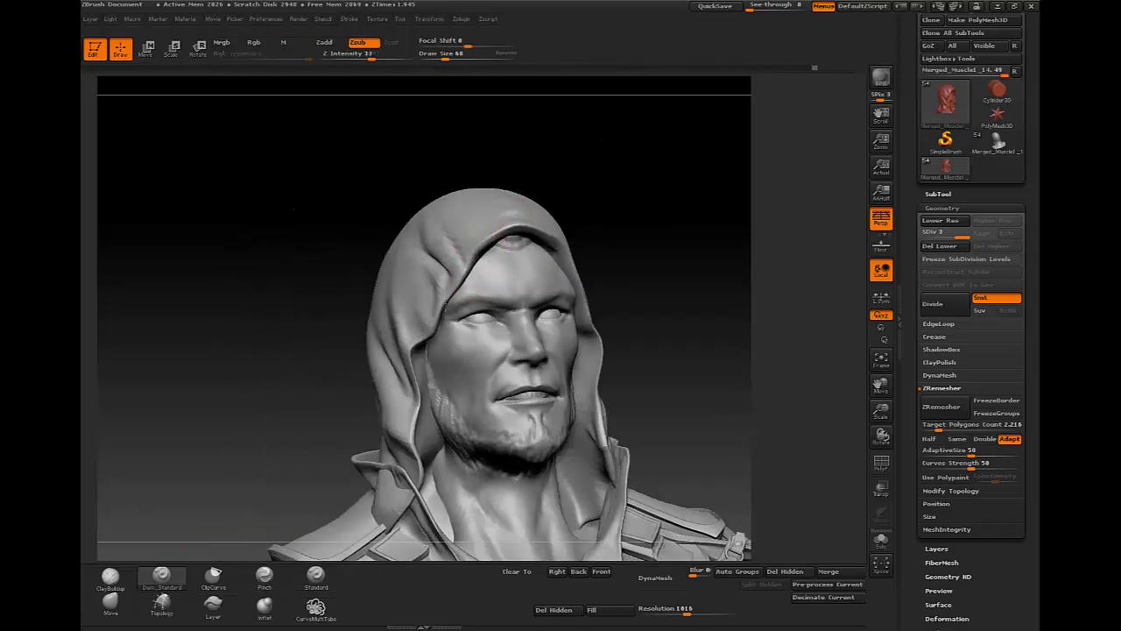
key(bracketright)
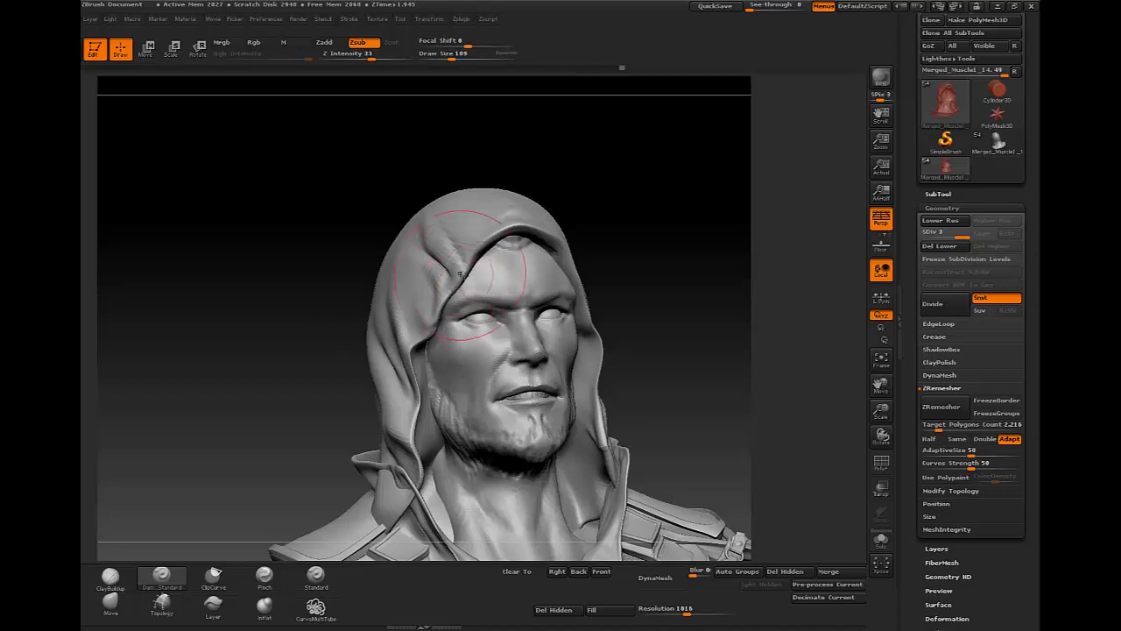
ctrl+right_drag(450, 305, 444, 237)
shift+drag(444, 237, 416, 278)
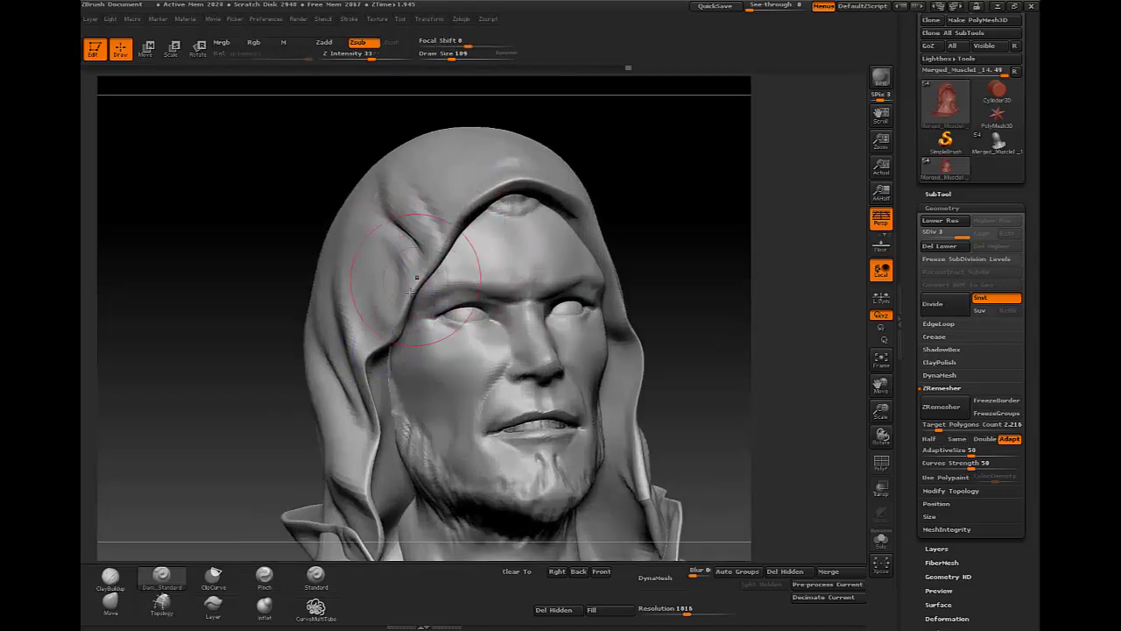
click(265, 575)
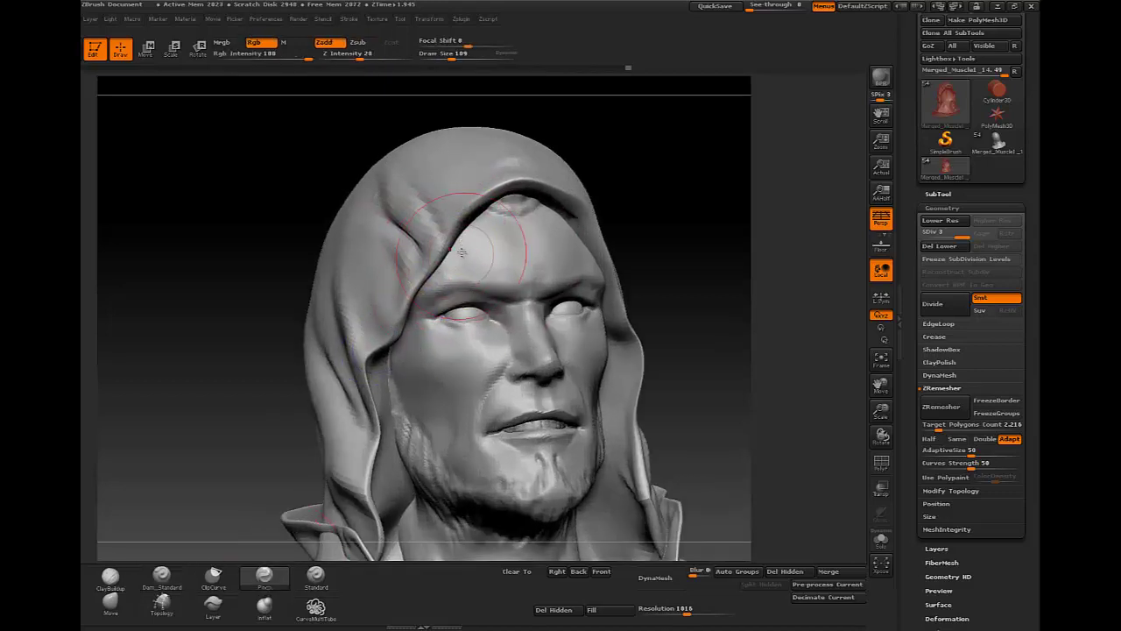
right_drag(500, 194, 574, 204)
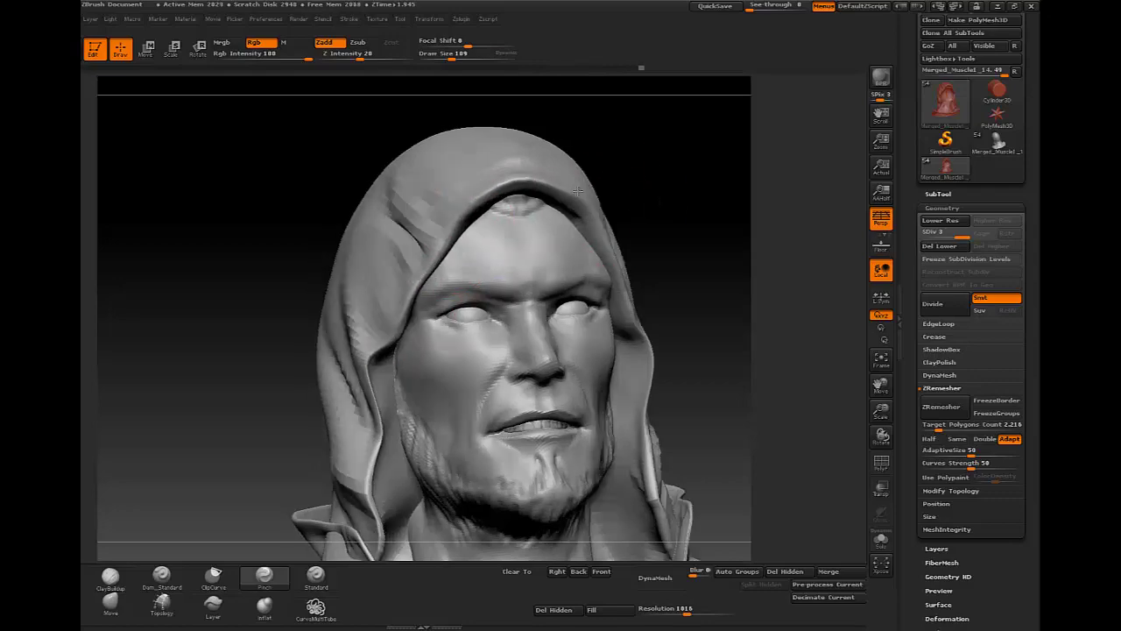
mouse_move(596, 247)
right_down()
mouse_move(469, 278)
mouse_move(560, 242)
mouse_move(612, 265)
mouse_move(583, 210)
mouse_move(596, 187)
mouse_move(416, 192)
right_up()
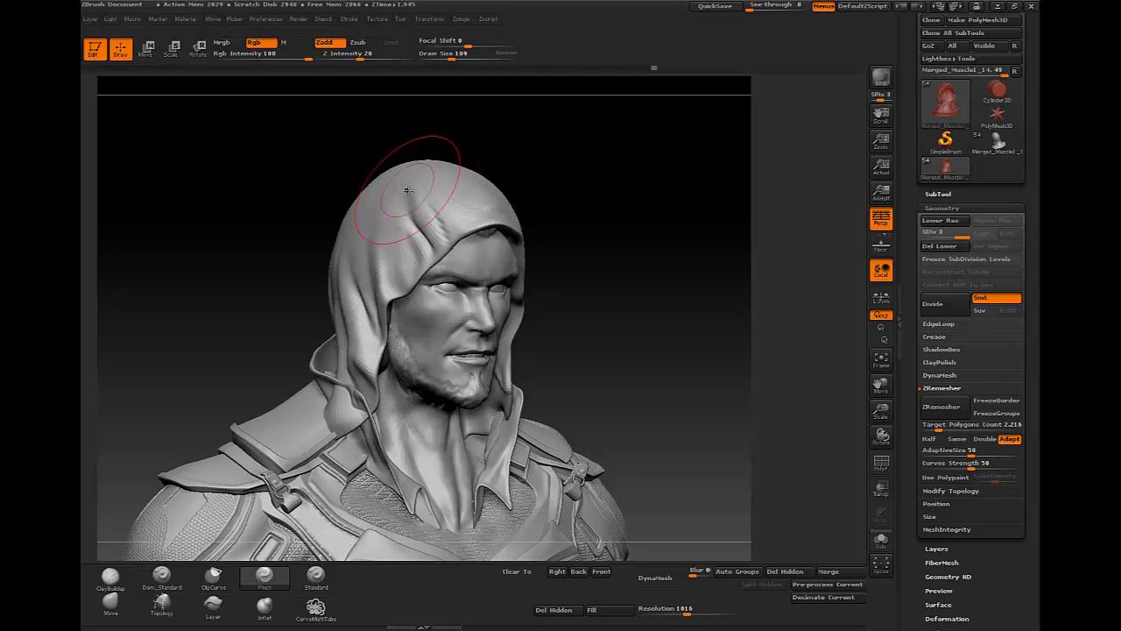
At subdivision level 2, push the back of the hood outward with a size-160 Move brush
key(b)
key(m)
key(v)
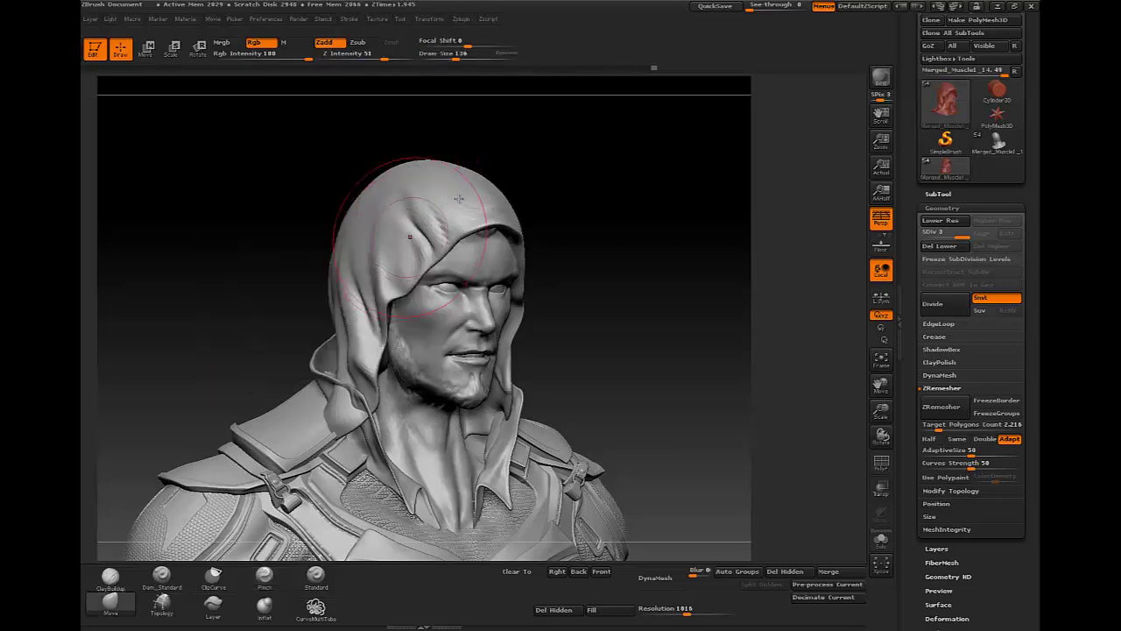
key(shift+d)
mouse_move(610, 181)
mouse_down()
mouse_move(385, 276)
mouse_move(279, 347)
mouse_up()
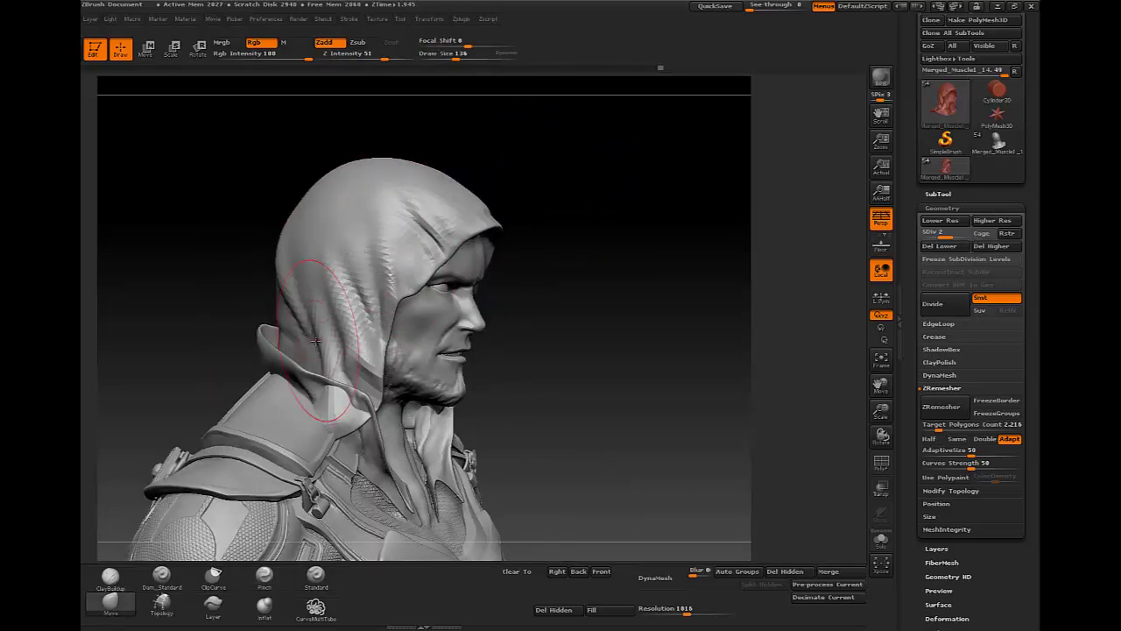
drag(254, 247, 193, 345)
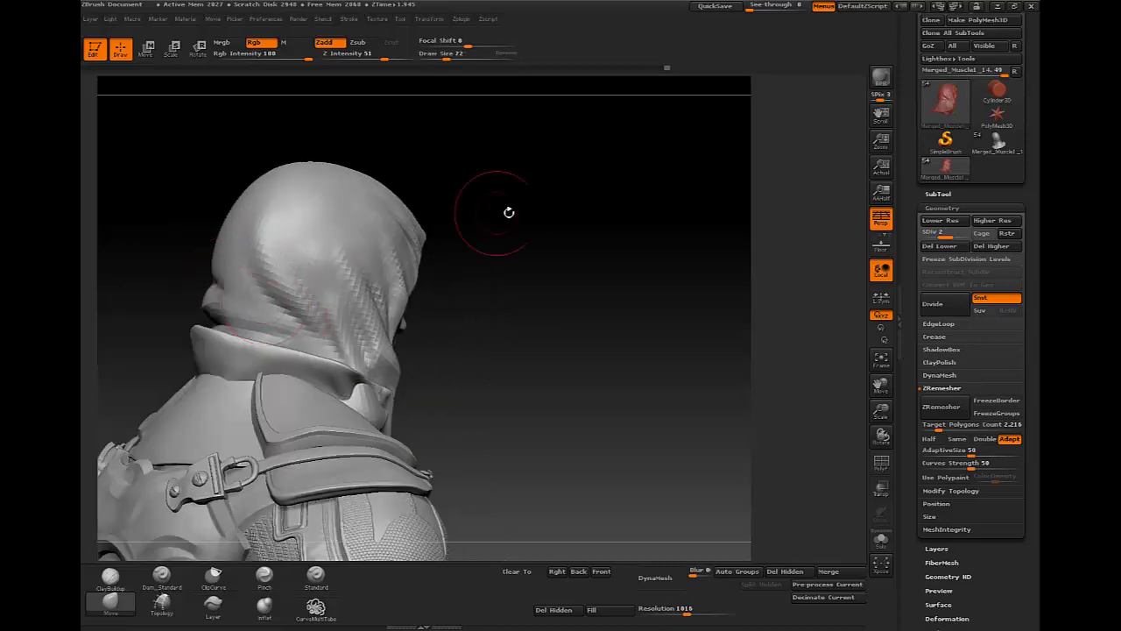
drag(508, 211, 241, 313)
right_drag(249, 310, 226, 322)
key(s)
mouse_move(236, 337)
mouse_down()
mouse_move(263, 337)
mouse_move(254, 289)
mouse_up()
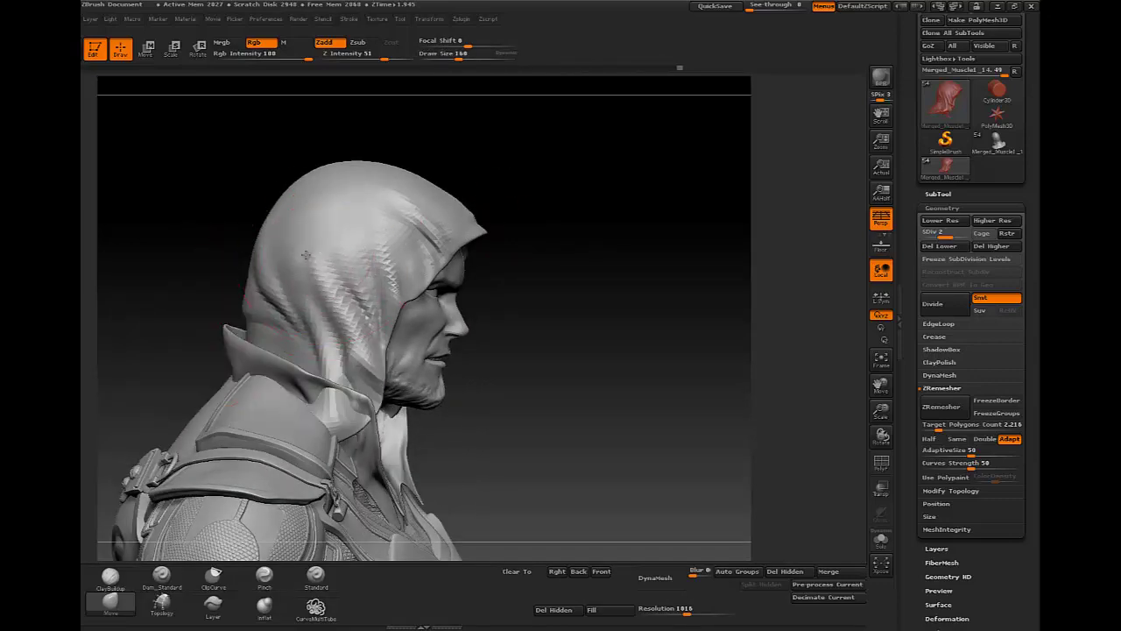
key(s)
drag(333, 351, 370, 373)
Reshape the hood edge beside the left temple with the Move brush
right_drag(370, 372, 378, 432)
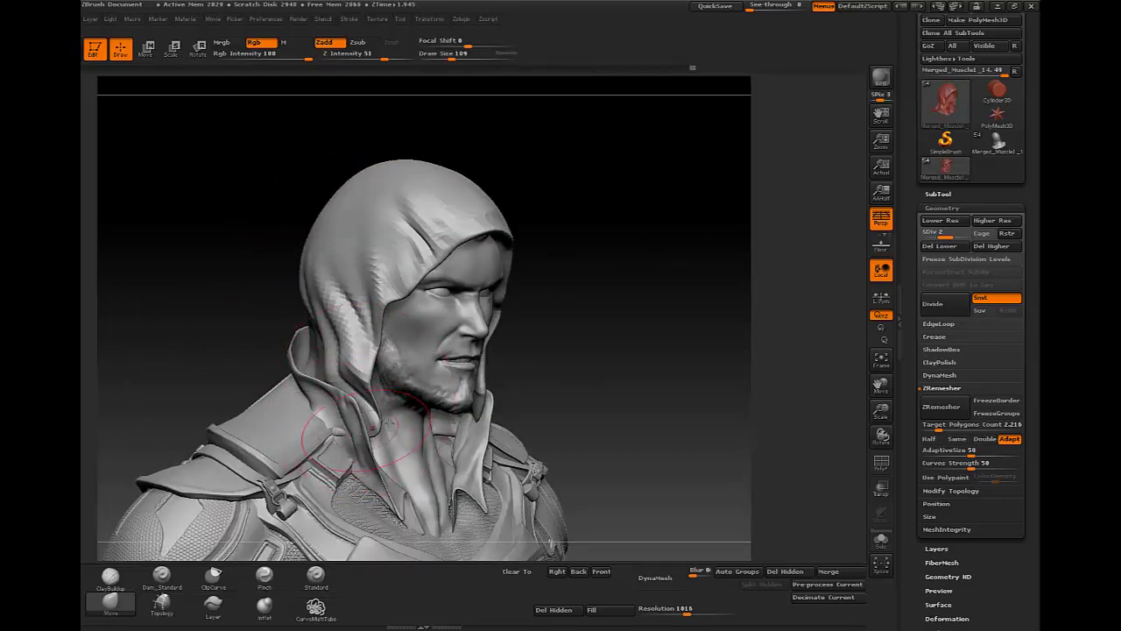
right_drag(351, 433, 373, 257)
drag(373, 258, 338, 263)
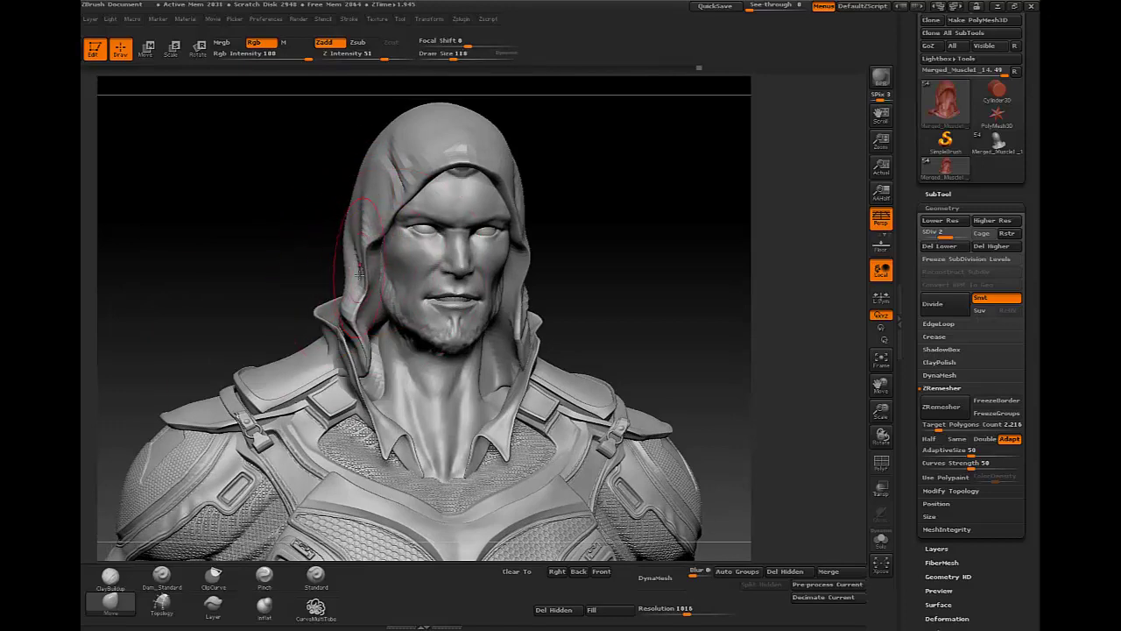
right_drag(604, 202, 492, 285)
mouse_move(622, 151)
right_down()
mouse_move(488, 138)
mouse_move(536, 164)
right_up()
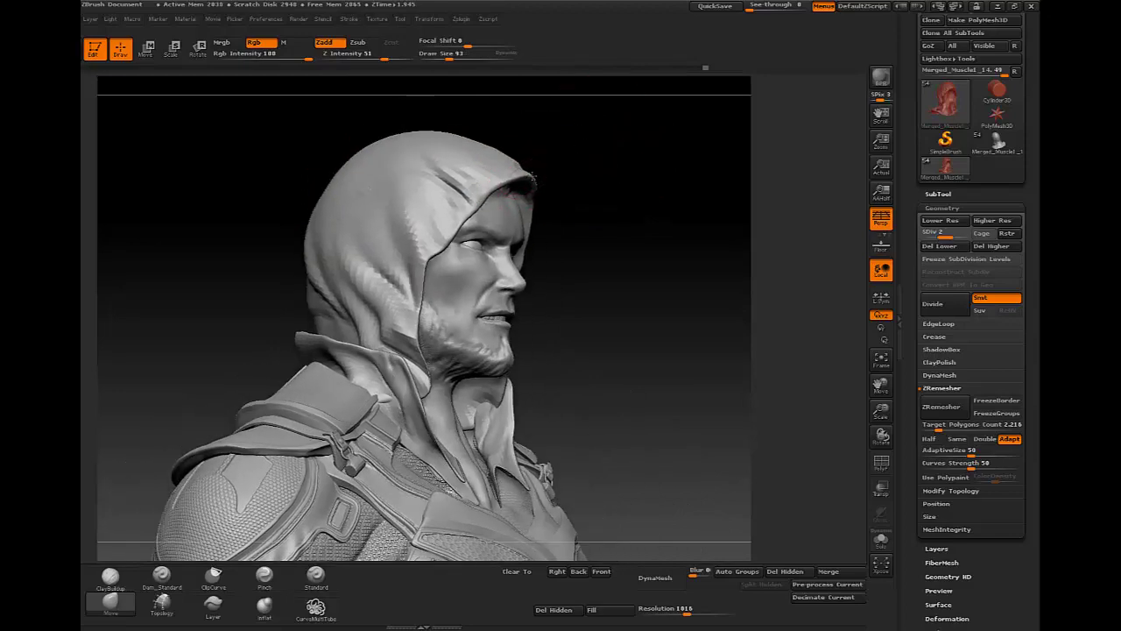
drag(611, 185, 544, 188)
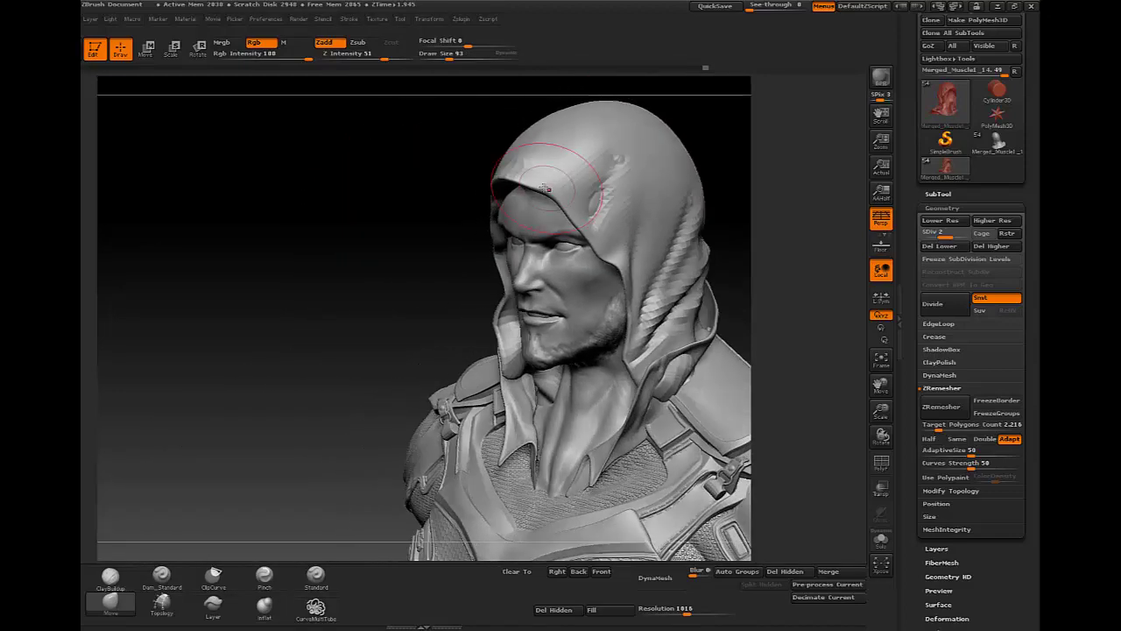
drag(440, 202, 325, 241)
mouse_move(651, 193)
mouse_down()
mouse_move(473, 304)
mouse_move(572, 308)
mouse_move(631, 283)
mouse_move(593, 321)
mouse_up()
Shrink the brush to 32 and carve fine creases into the hood's upper side with Dam_Standard
key(space)
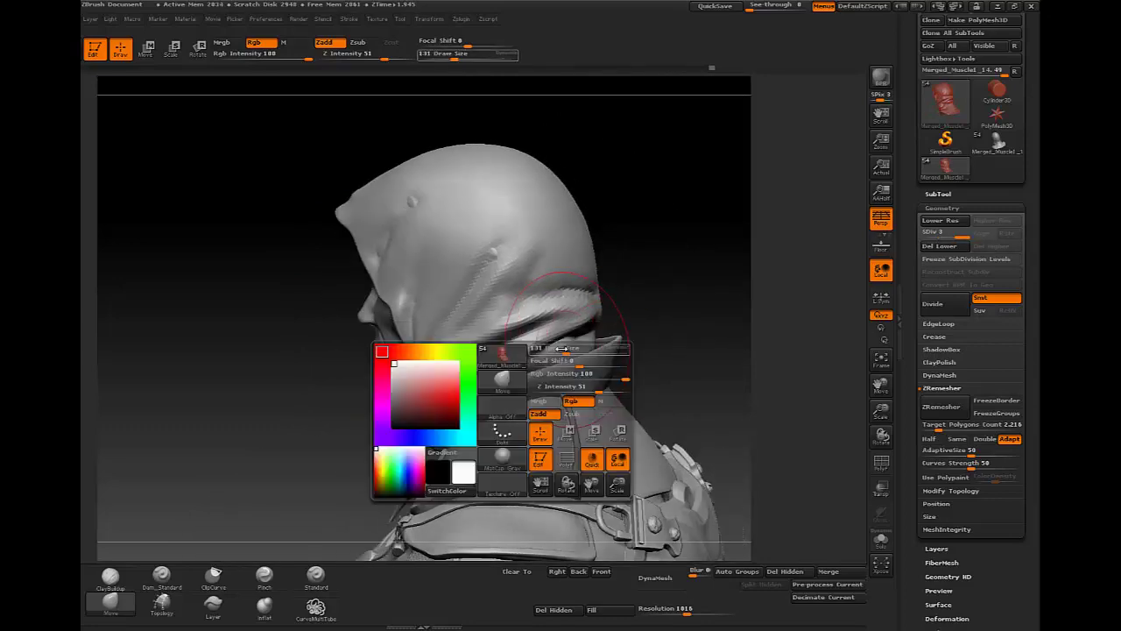
mouse_move(525, 348)
mouse_down()
mouse_move(561, 349)
mouse_move(619, 293)
mouse_move(628, 218)
mouse_move(583, 192)
mouse_move(609, 202)
mouse_move(457, 216)
mouse_up()
key([)
key(b)
key(m)
key(v)
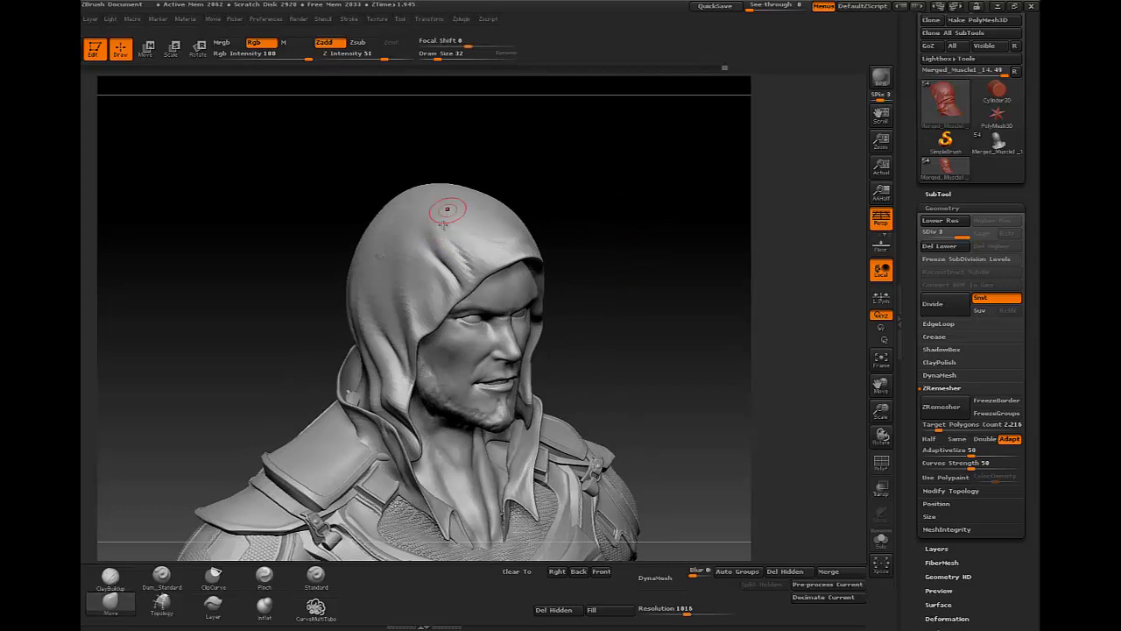
drag(527, 189, 588, 172)
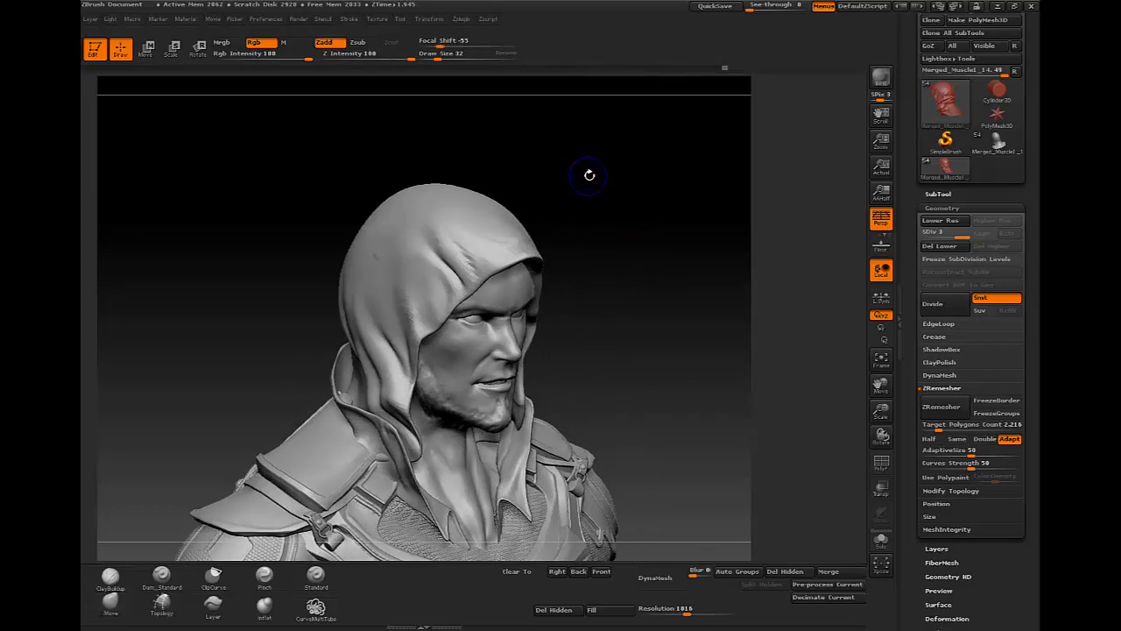
key(b)
key(d)
key(s)
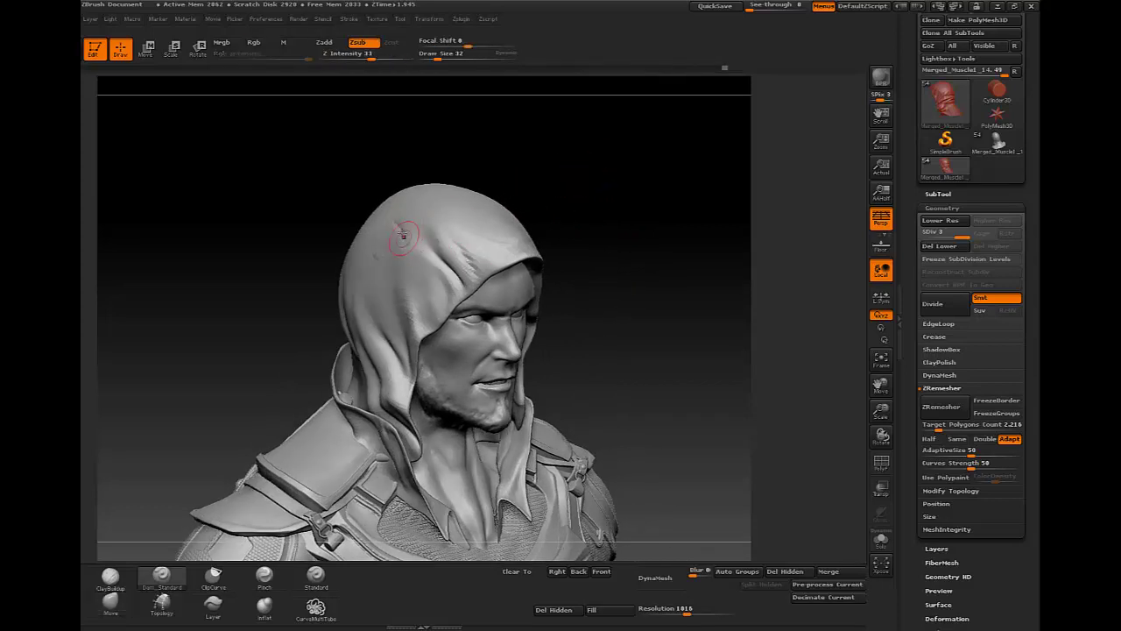
drag(500, 172, 381, 246)
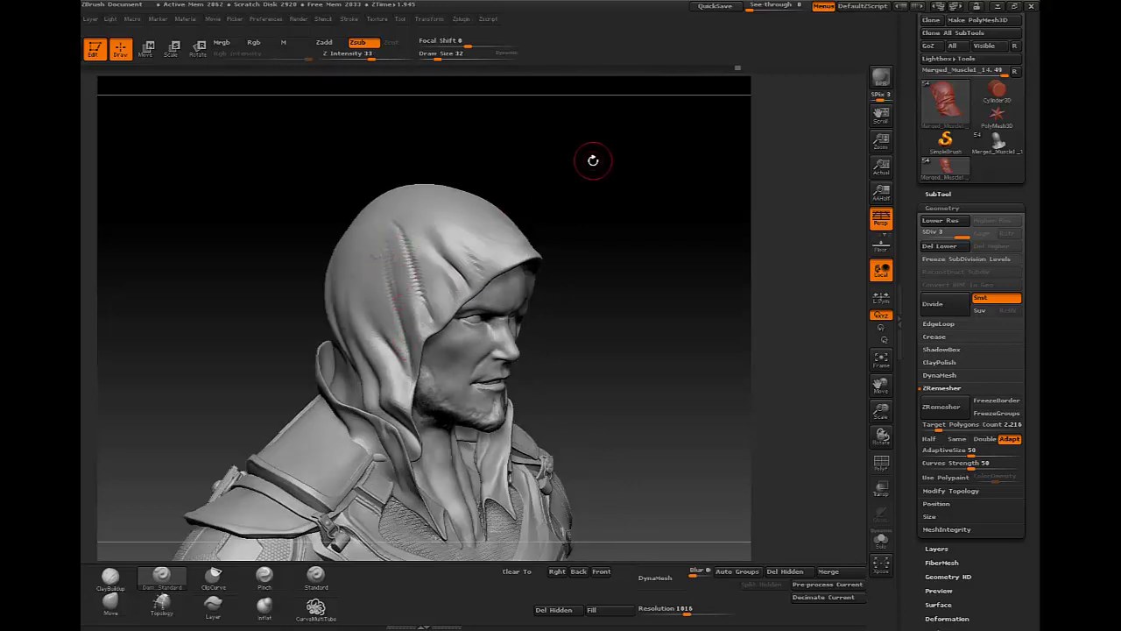
Switch to ClayBuildup, frame the face front-on, and show the hood alone with Solo
drag(593, 161, 656, 210)
key(b)
key(c)
key(b)
mouse_move(586, 205)
mouse_down()
mouse_move(601, 237)
mouse_move(600, 290)
mouse_move(425, 201)
mouse_move(812, 463)
mouse_up()
click(880, 541)
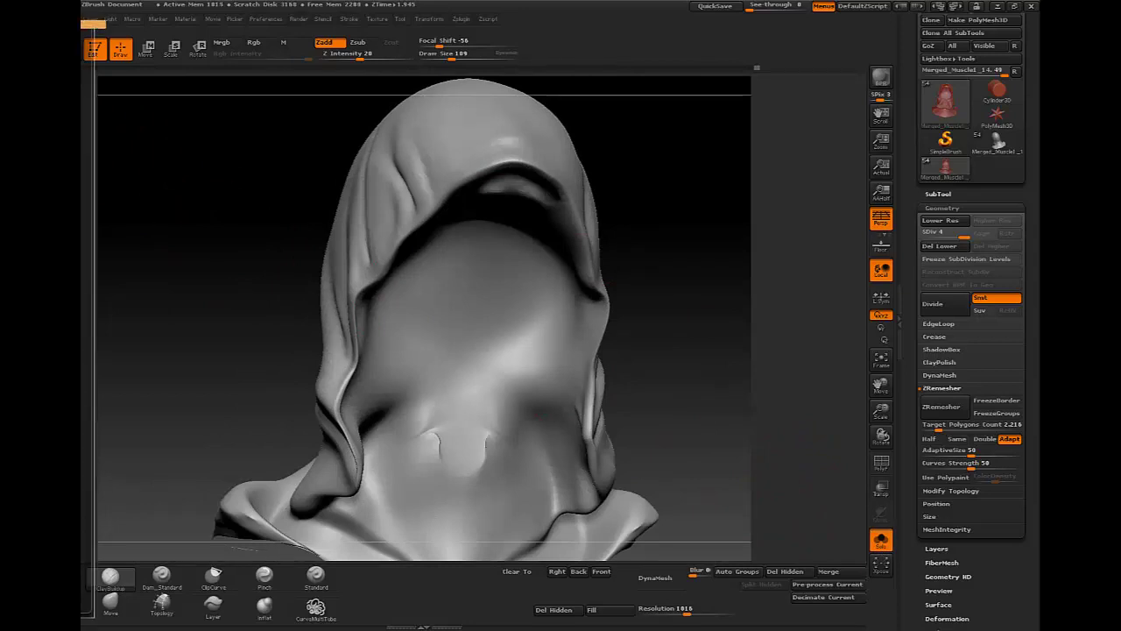
Enable BackfaceMask, solo the hood, and smooth its inside surface
scroll(983, 285, up, 8)
scroll(984, 286, up, 3)
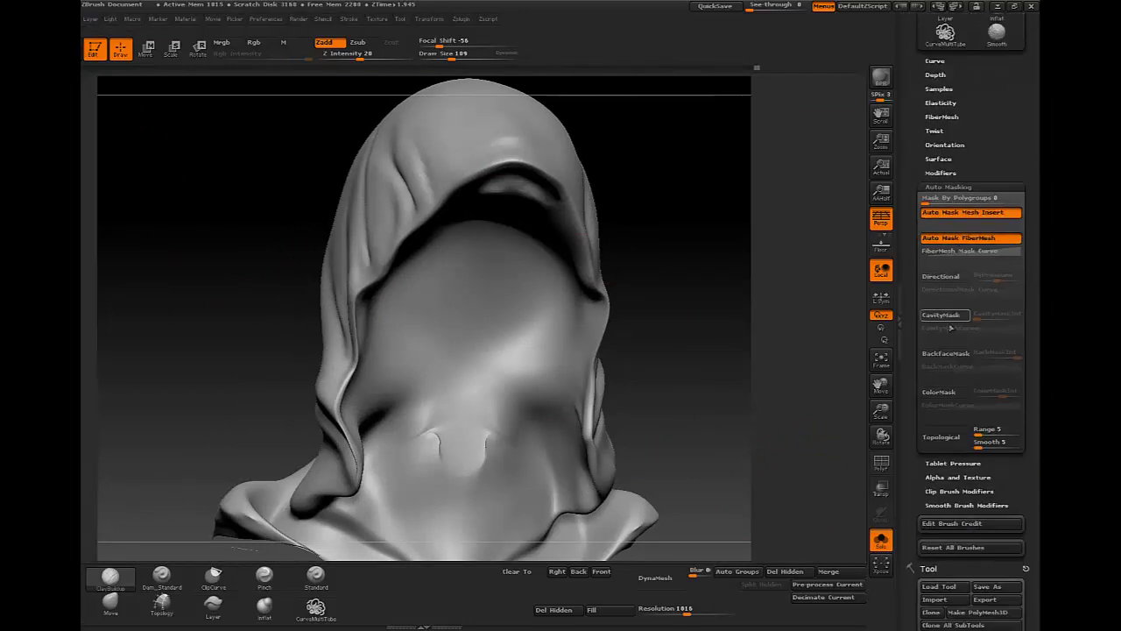
click(950, 355)
drag(789, 351, 726, 376)
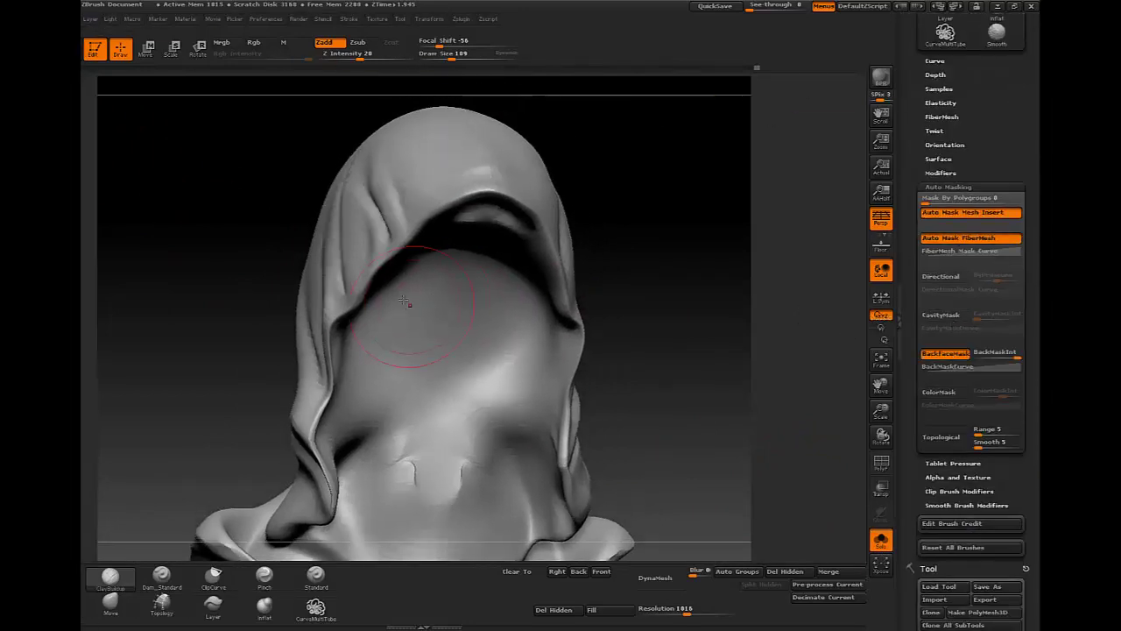
click(881, 541)
click(877, 543)
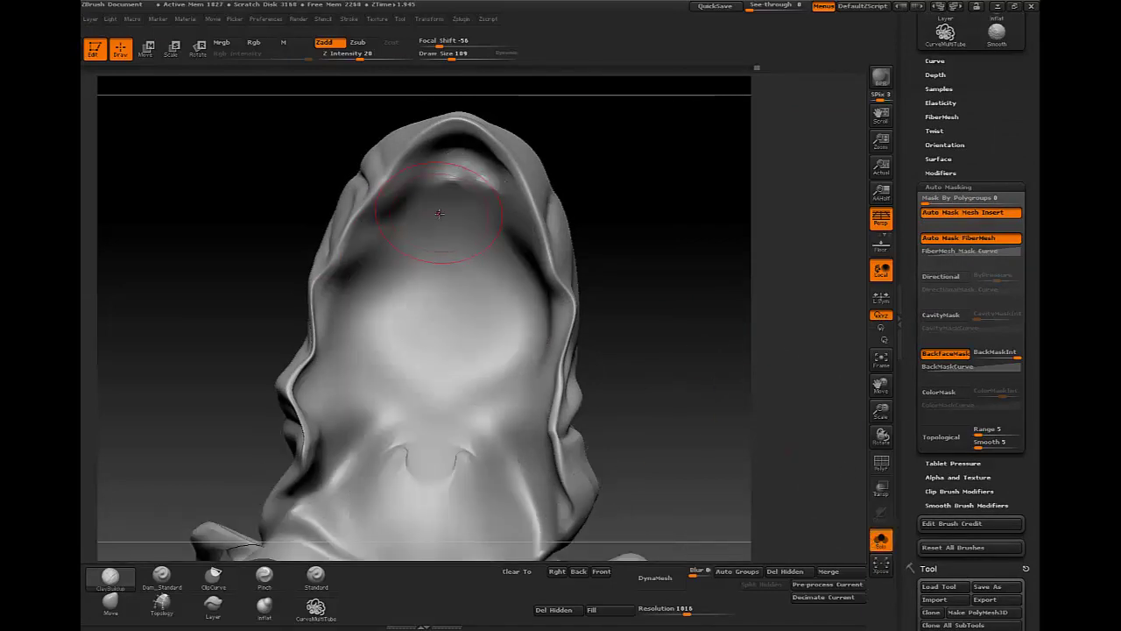
drag(455, 175, 392, 203)
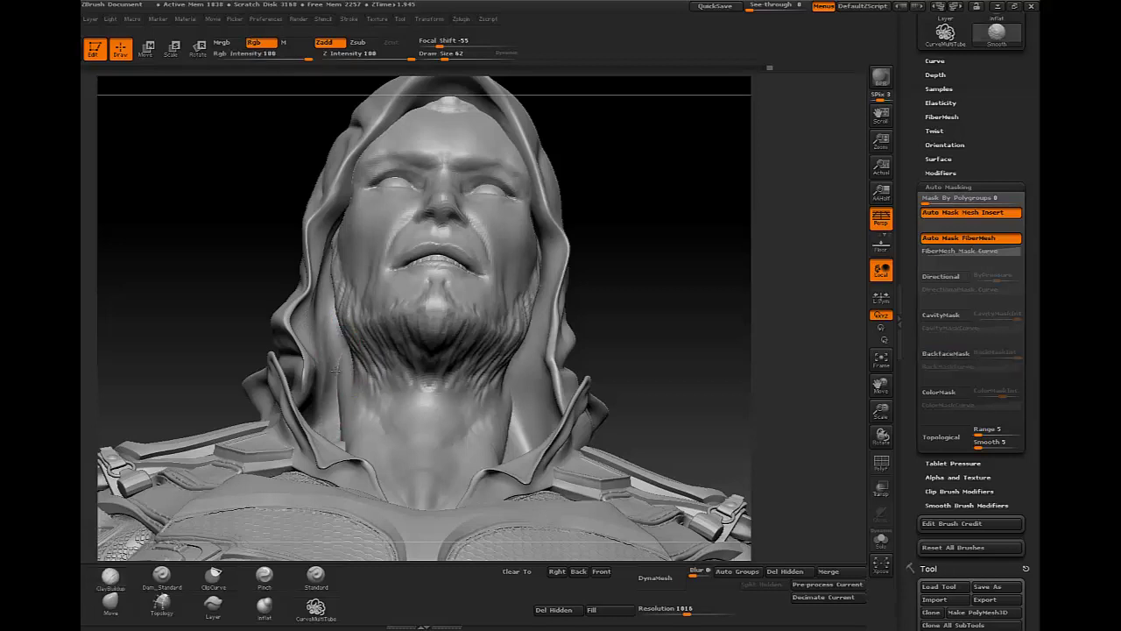
Sculpt creases along the hood's inner fold and touch up its left fold
mouse_move(613, 412)
mouse_down()
mouse_move(529, 412)
mouse_move(526, 351)
mouse_move(540, 402)
mouse_move(533, 343)
mouse_up()
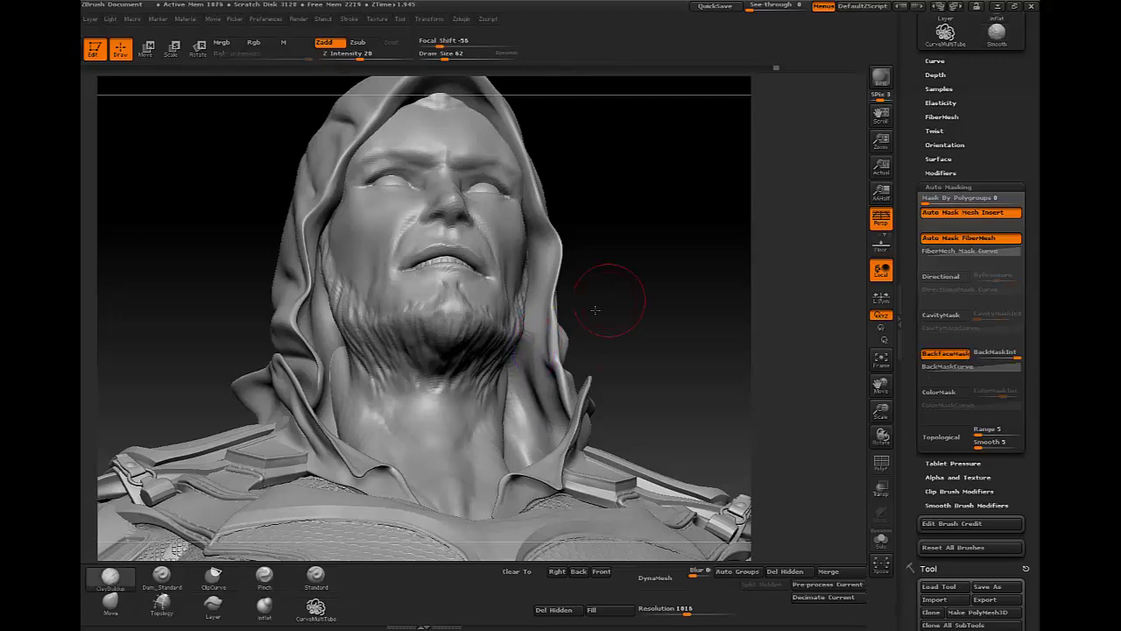
mouse_move(601, 301)
mouse_down()
mouse_move(485, 329)
mouse_move(470, 271)
mouse_up()
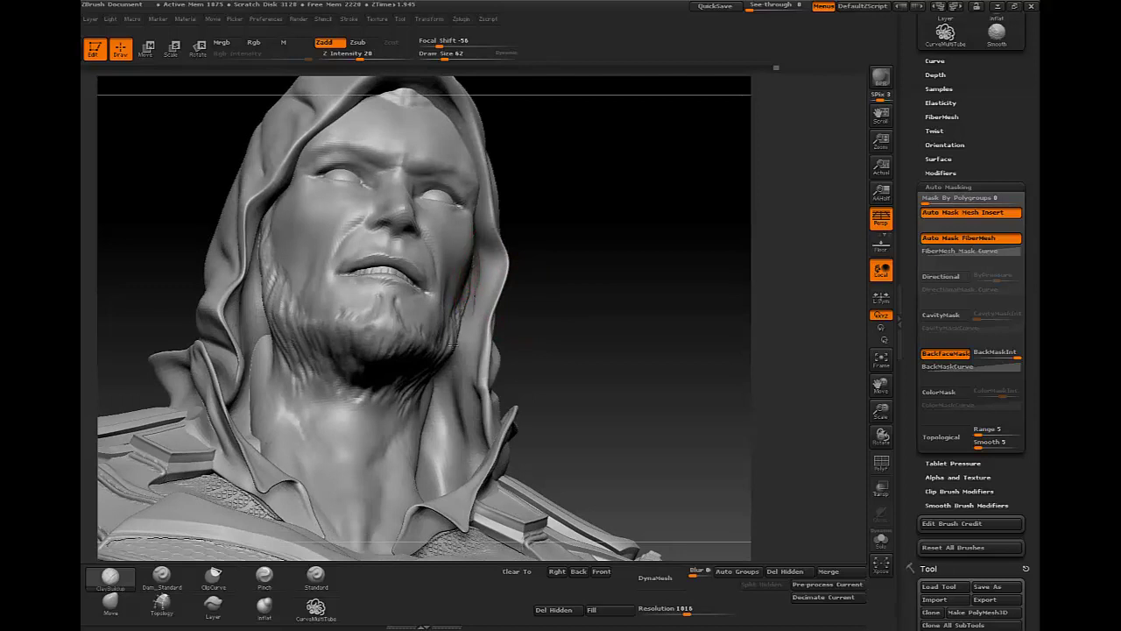
click(880, 536)
mouse_move(613, 280)
mouse_down()
mouse_move(445, 243)
mouse_move(454, 251)
mouse_move(450, 237)
mouse_up()
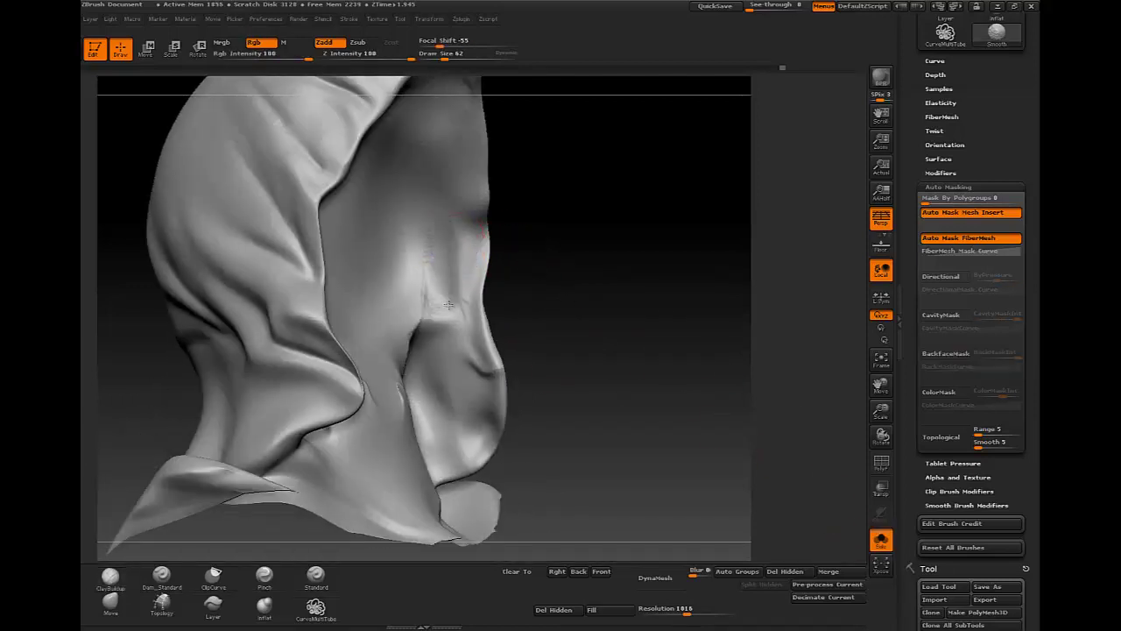
drag(415, 323, 410, 386)
mouse_move(412, 250)
mouse_down()
mouse_move(405, 359)
mouse_move(424, 272)
mouse_move(396, 361)
mouse_up()
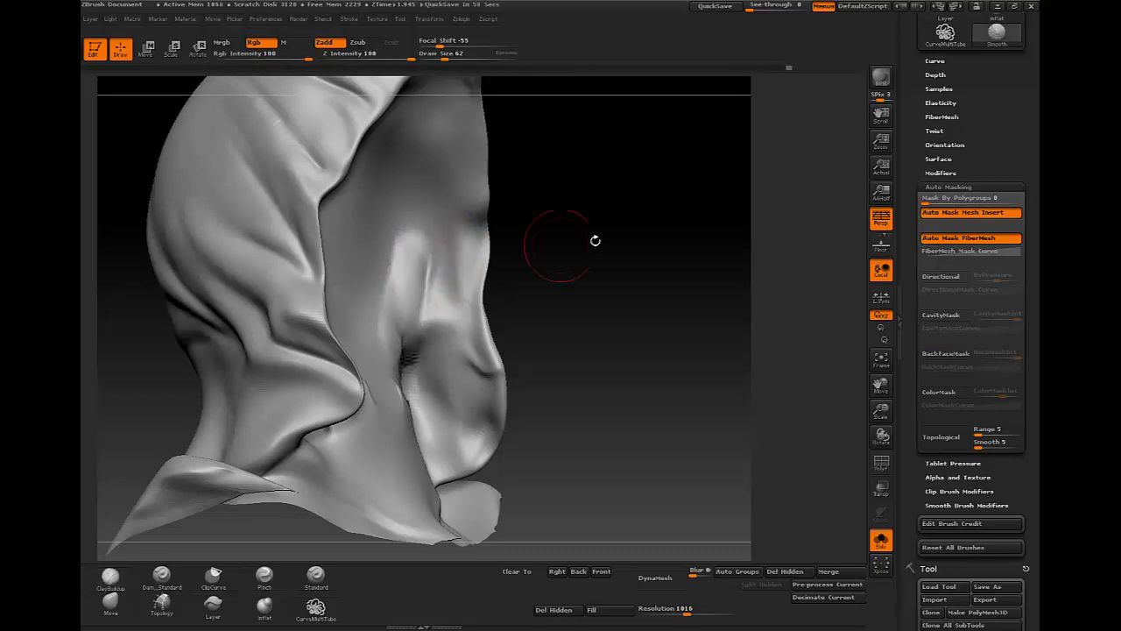
drag(594, 240, 412, 250)
drag(251, 343, 245, 201)
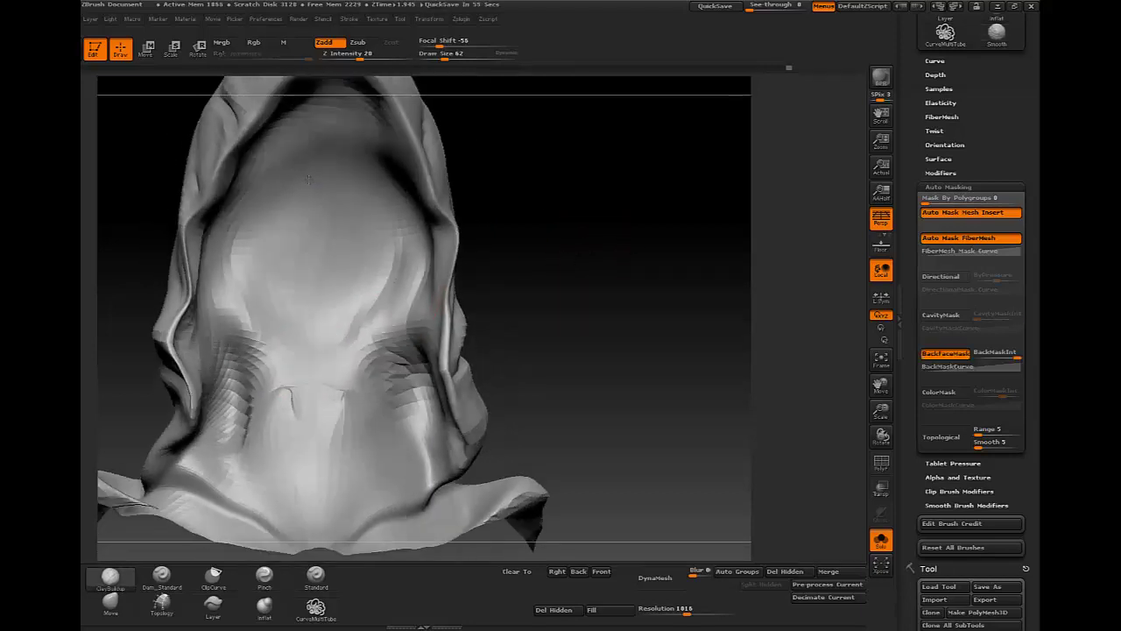
drag(596, 263, 561, 202)
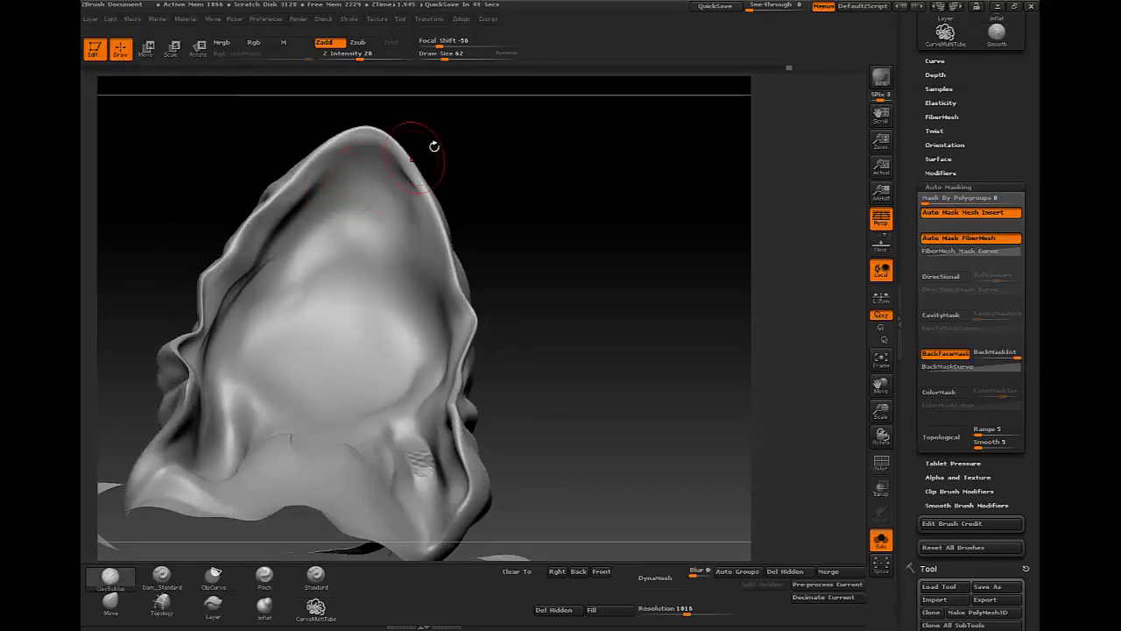
mouse_move(446, 144)
mouse_down()
mouse_move(538, 143)
mouse_move(529, 143)
mouse_up()
Carve a crease along the hood's upper-left slope, then Shift-smooth it away
key(t)
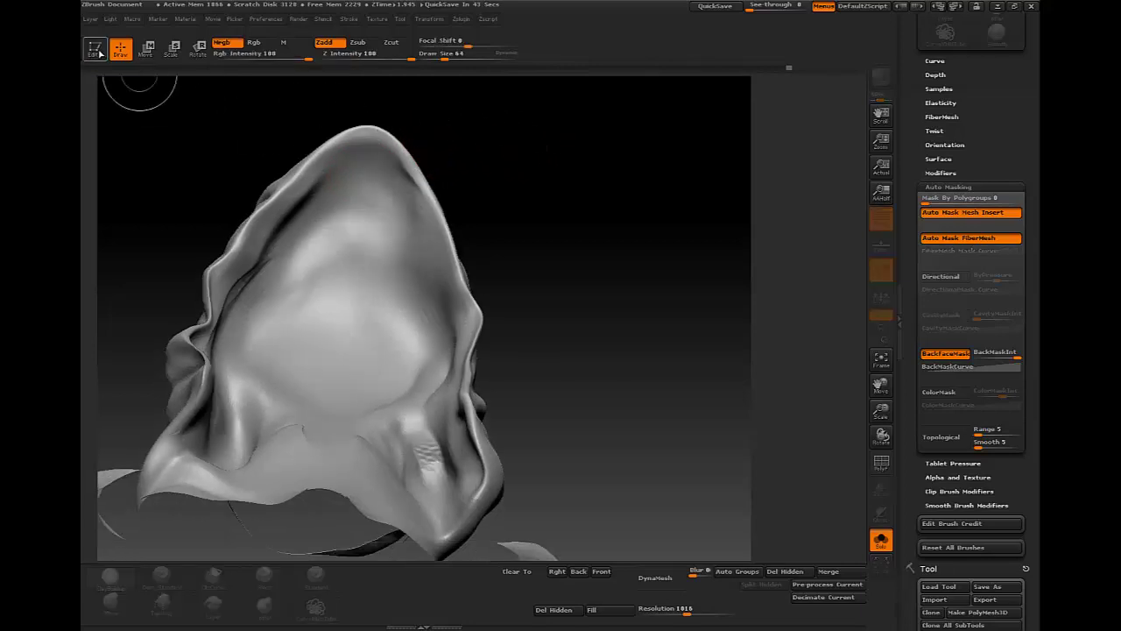
key(t)
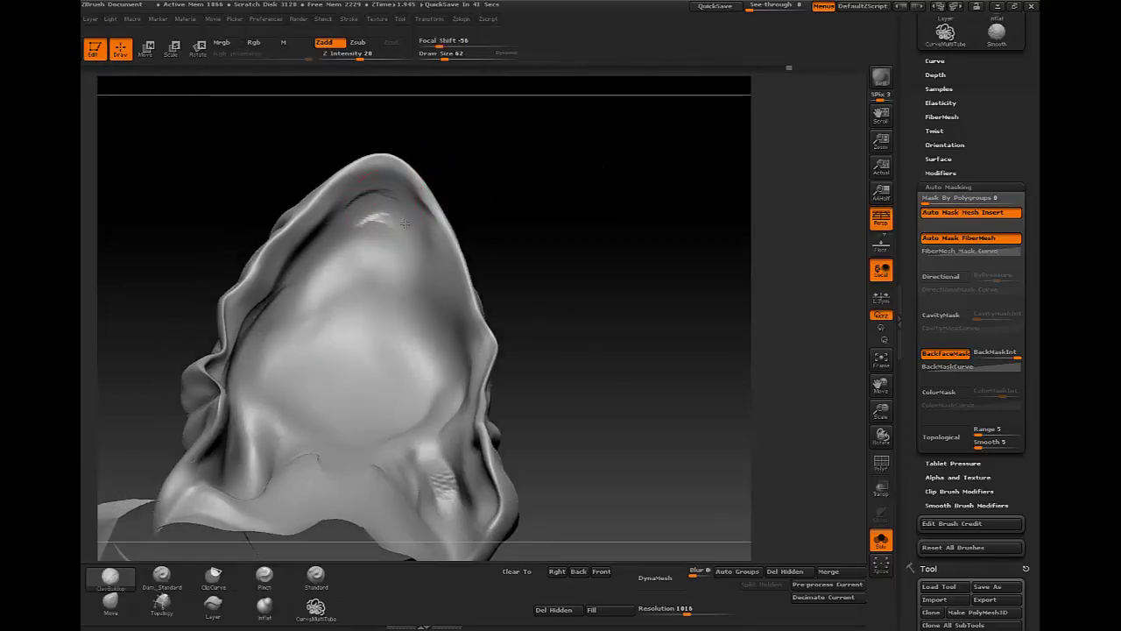
mouse_move(405, 224)
mouse_down()
mouse_move(334, 202)
mouse_move(293, 263)
mouse_up()
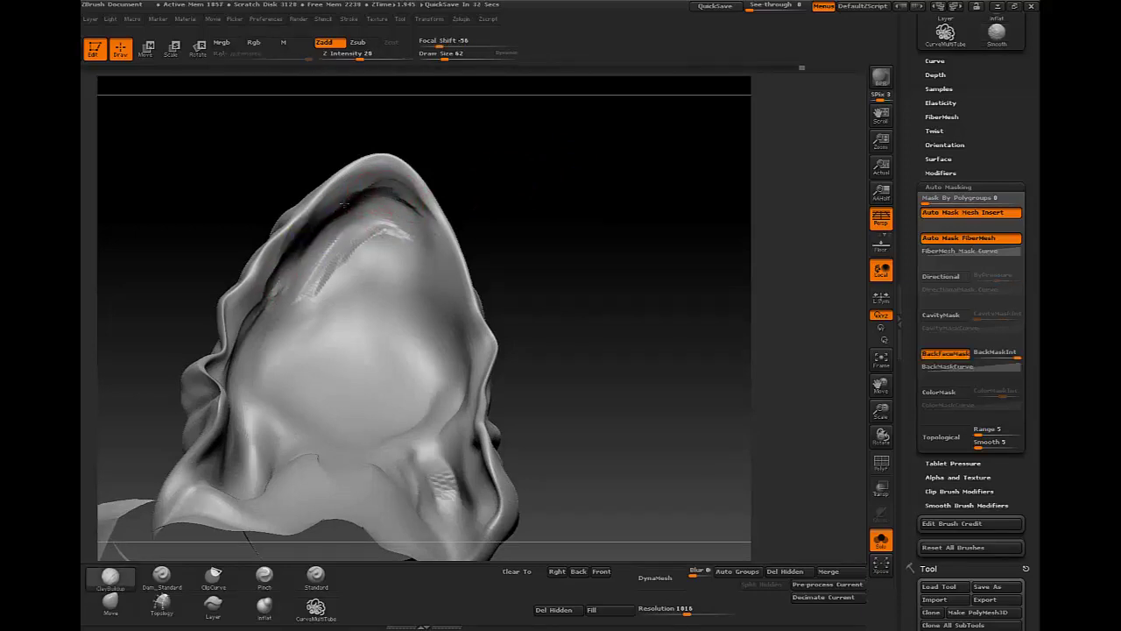
key(shift)
mouse_move(545, 190)
mouse_down()
mouse_move(491, 219)
mouse_move(539, 204)
mouse_move(425, 213)
mouse_move(423, 263)
mouse_move(443, 319)
mouse_up()
shift+drag(377, 184, 428, 300)
mouse_move(708, 389)
mouse_down()
mouse_move(595, 225)
mouse_move(581, 248)
mouse_move(608, 240)
mouse_move(621, 218)
mouse_up()
mouse_move(675, 175)
mouse_down()
mouse_move(653, 167)
mouse_move(639, 193)
mouse_move(656, 268)
mouse_move(650, 249)
mouse_move(584, 254)
mouse_up()
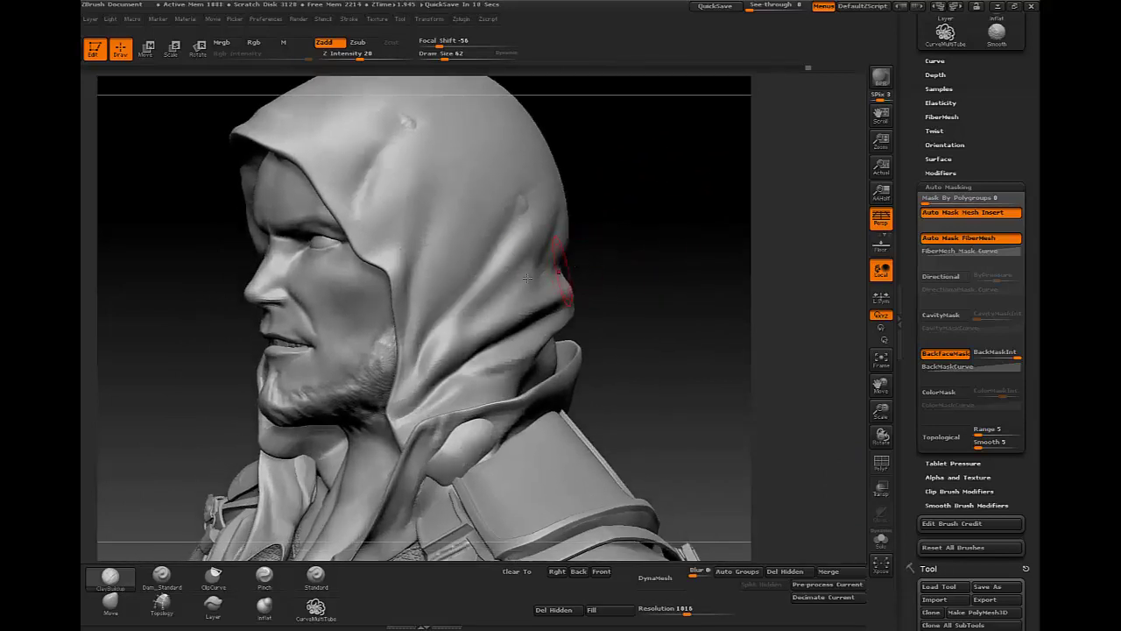
With the Standard brush, deepen the crease on the hood's right side
key(b)
key(s)
key(t)
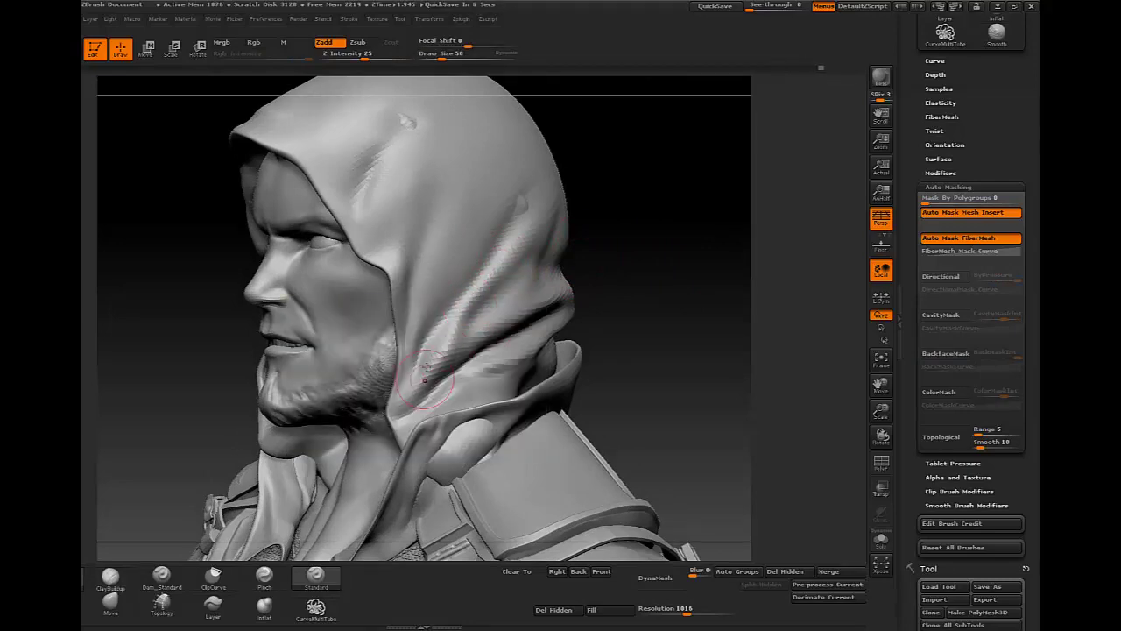
scroll(455, 263, up, 2)
scroll(449, 248, up, 3)
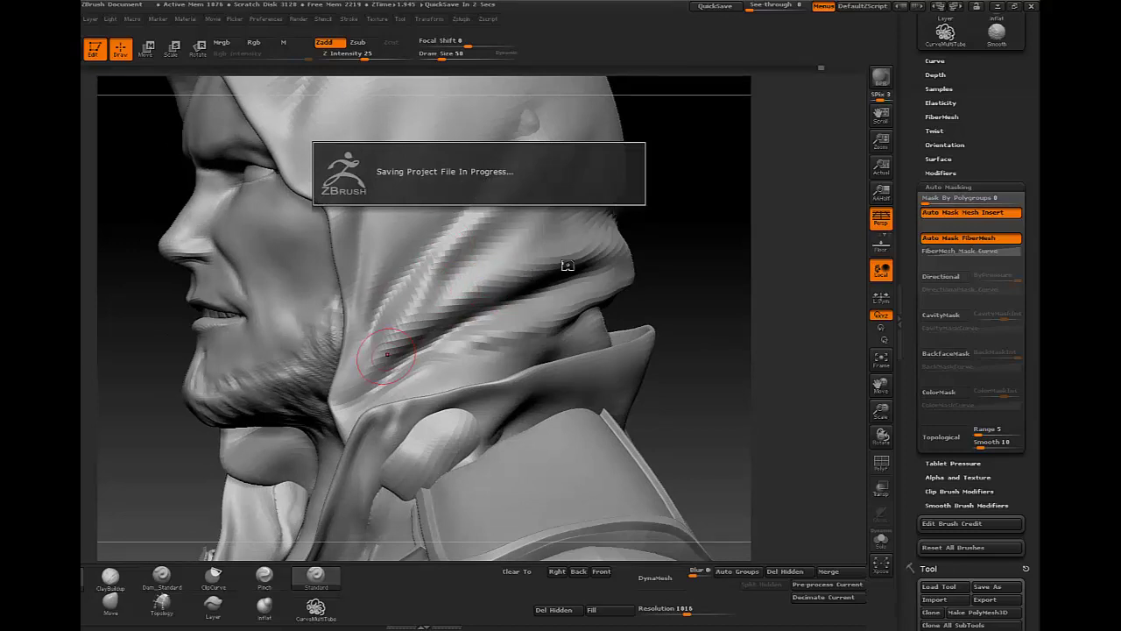
mouse_move(386, 355)
mouse_down()
mouse_move(581, 225)
mouse_move(454, 312)
mouse_move(349, 198)
mouse_up()
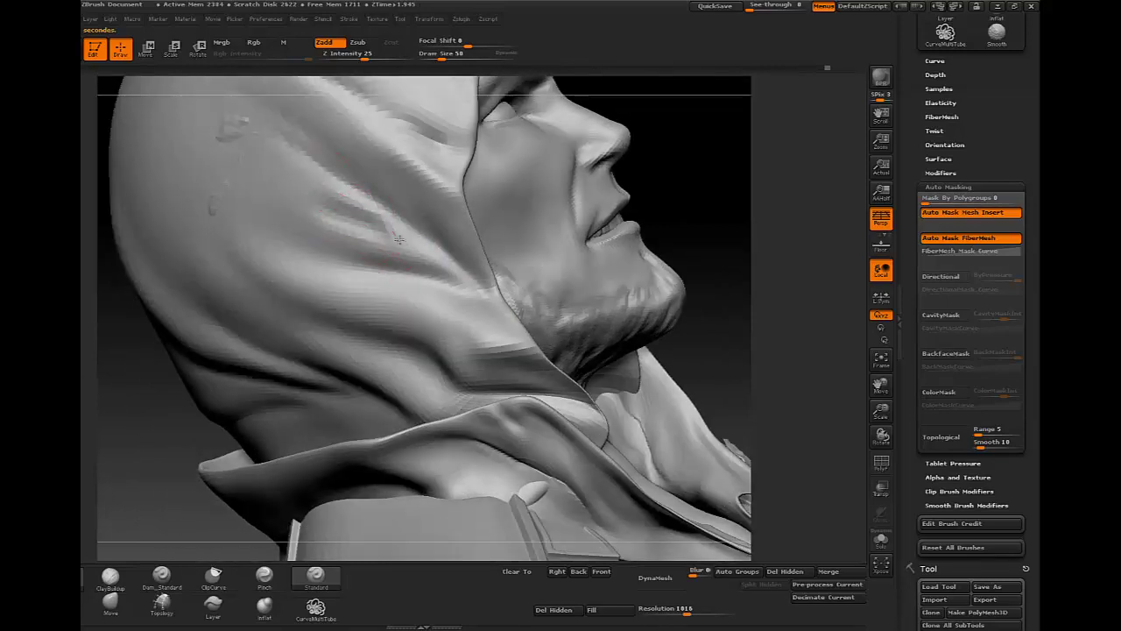
mouse_move(360, 240)
mouse_down()
mouse_move(343, 240)
mouse_move(376, 237)
mouse_move(347, 206)
mouse_up()
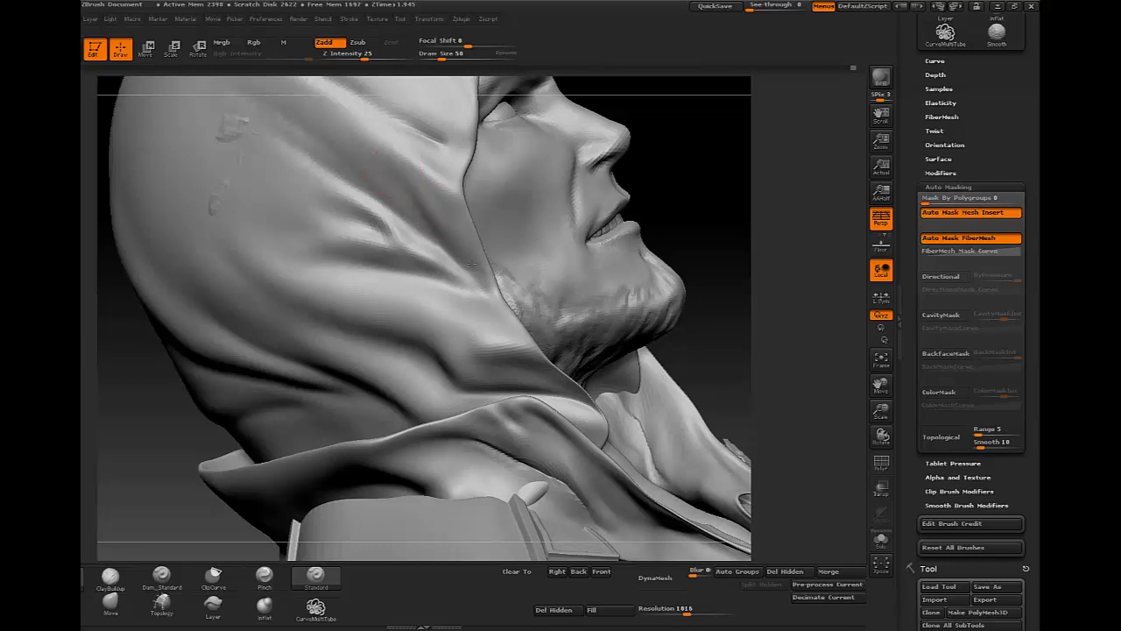
Smooth the hood's surface where it meets the neck and along the jaw
shift+drag(470, 279, 364, 234)
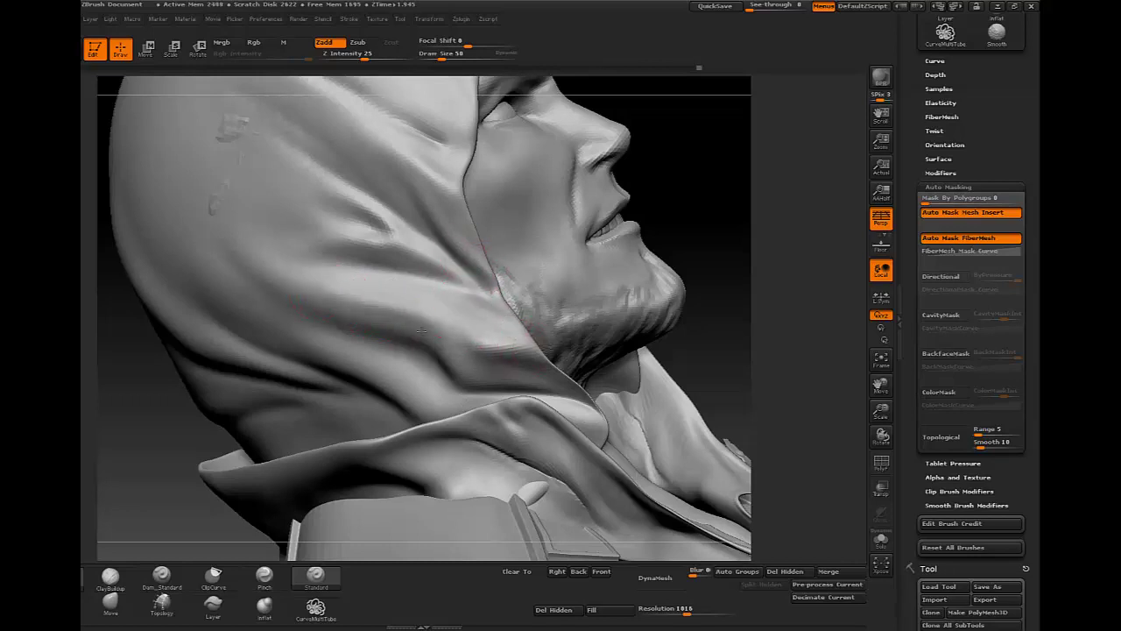
shift+drag(458, 321, 476, 338)
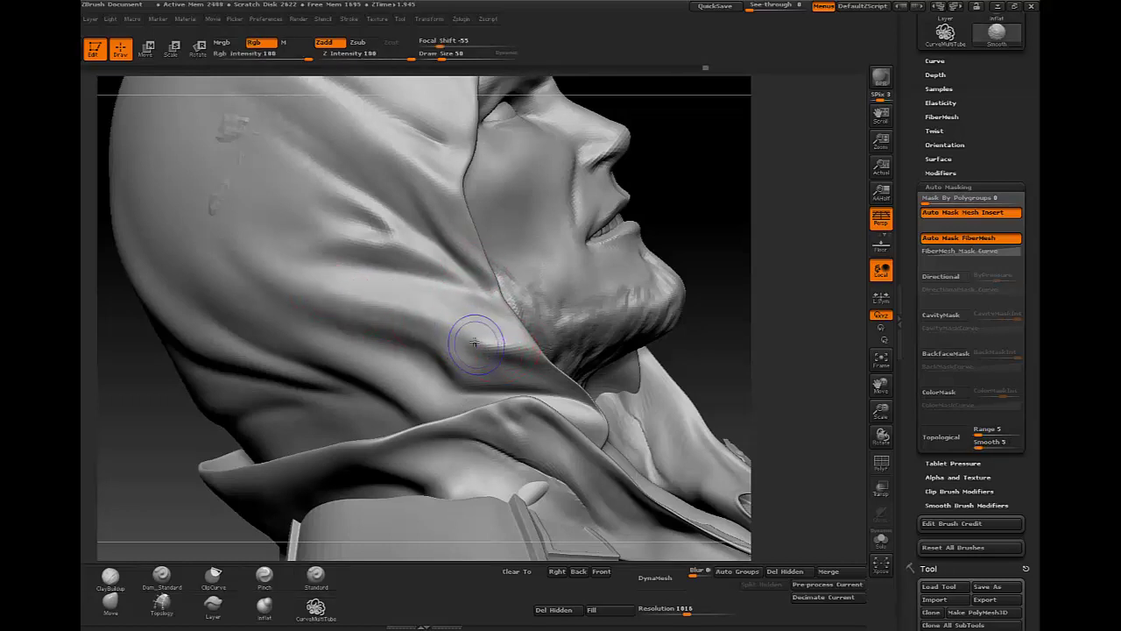
right_drag(420, 364, 405, 366)
shift+drag(419, 359, 320, 348)
right_drag(405, 317, 421, 283)
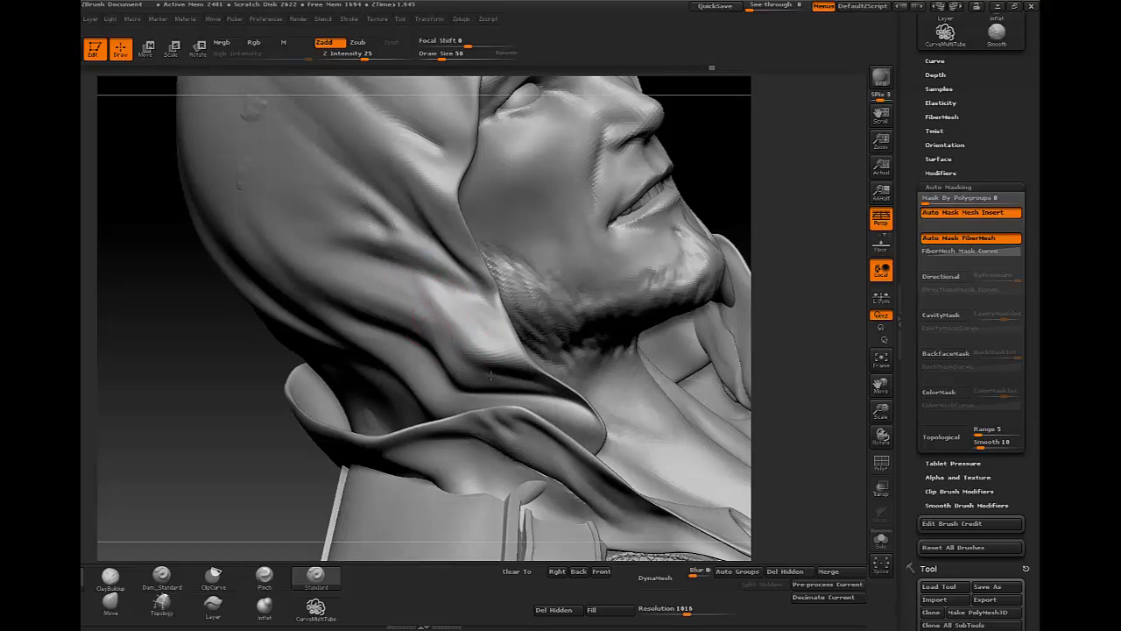
right_drag(503, 246, 422, 212)
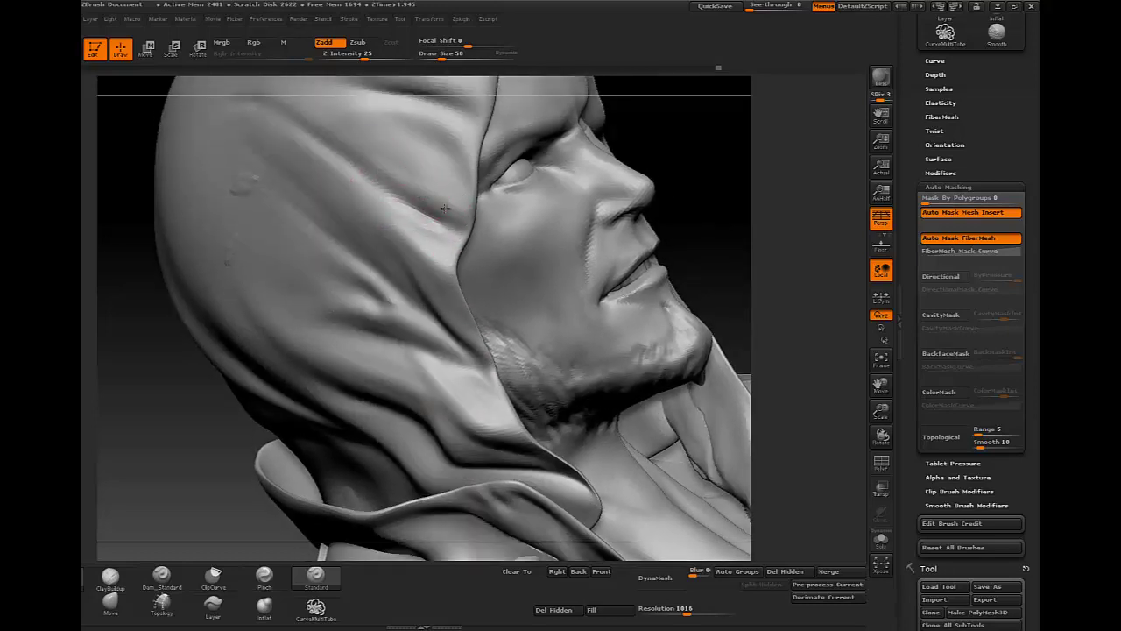
mouse_move(449, 263)
right_down()
mouse_move(390, 208)
mouse_move(488, 248)
mouse_move(449, 255)
mouse_move(568, 265)
mouse_move(583, 282)
mouse_move(595, 213)
mouse_move(560, 166)
mouse_move(382, 99)
right_up()
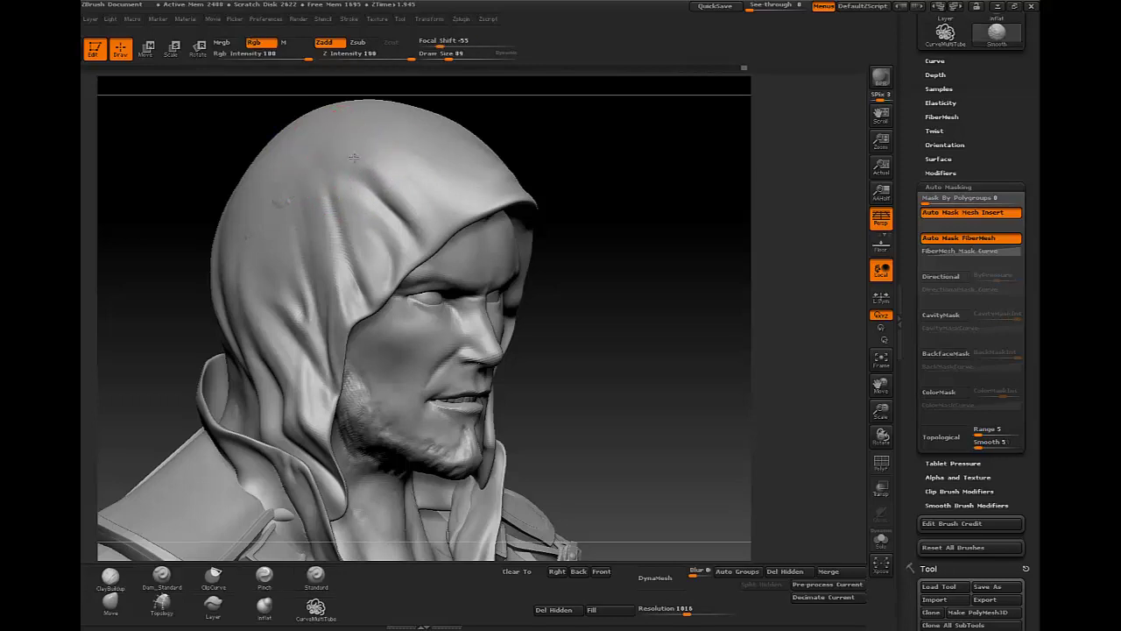
Turn the hood forward and resize the brush from 42 to 109
key(s)
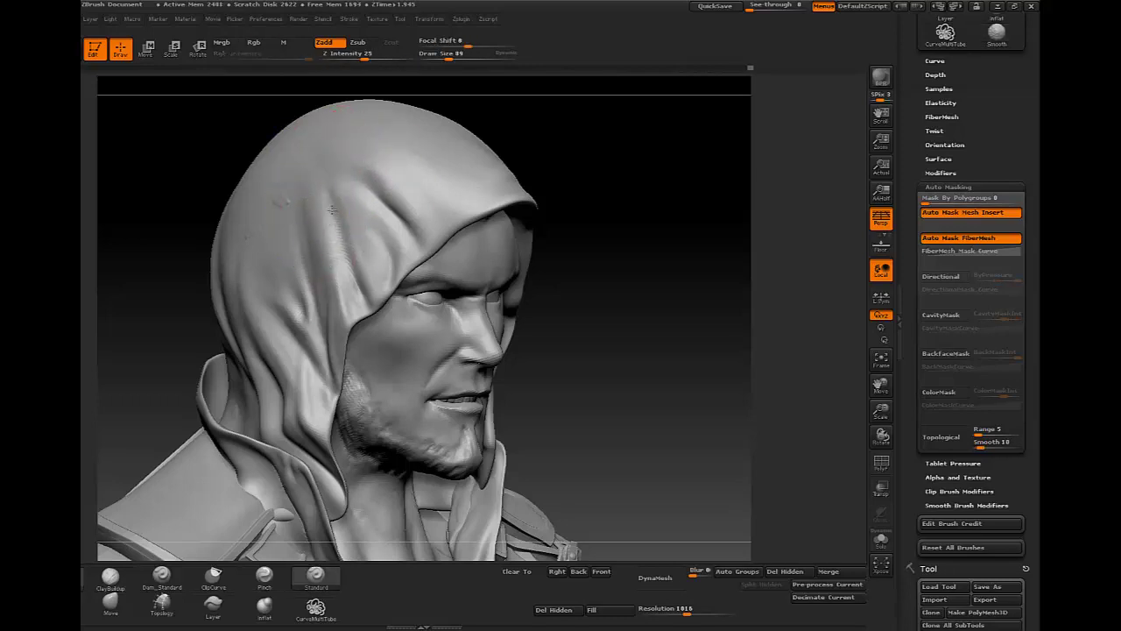
right_drag(306, 189, 338, 201)
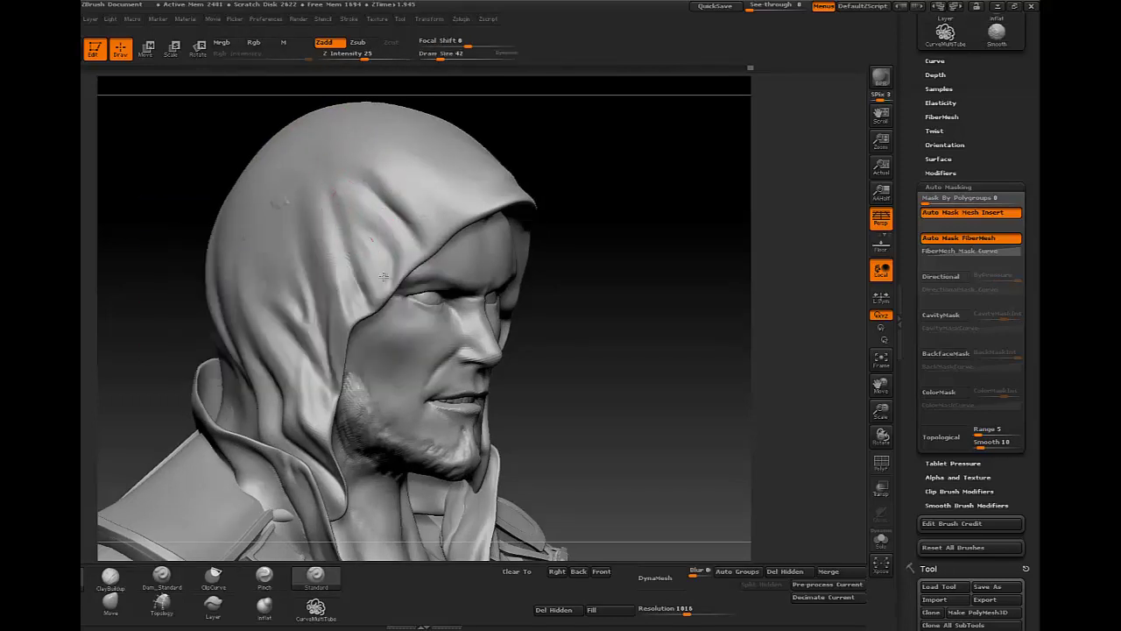
right_drag(363, 226, 406, 222)
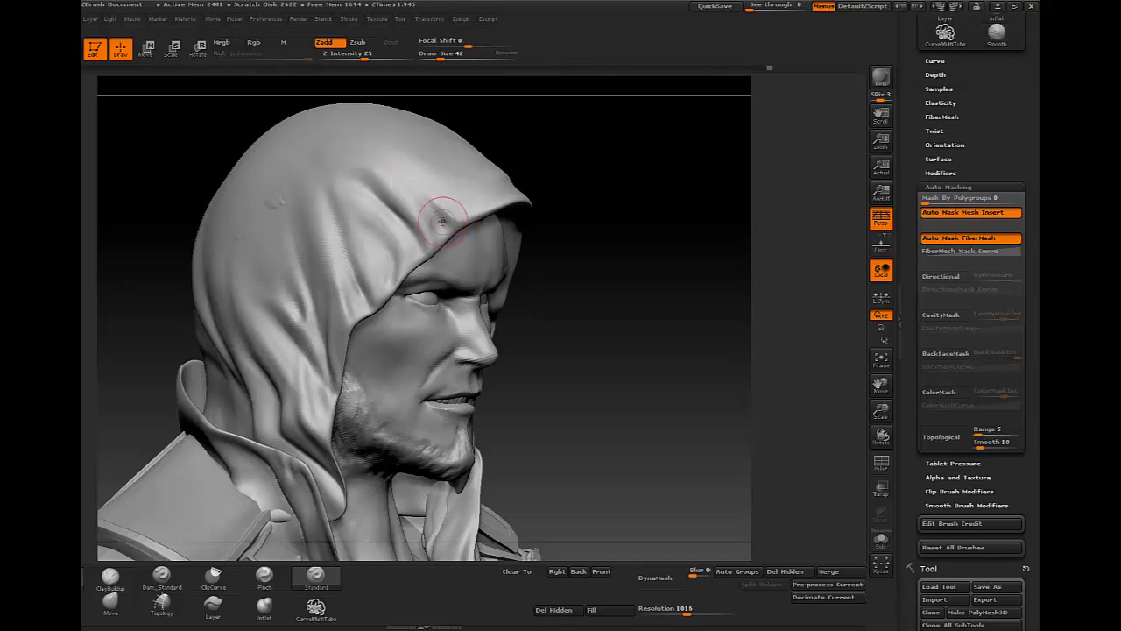
key(space)
drag(416, 230, 444, 230)
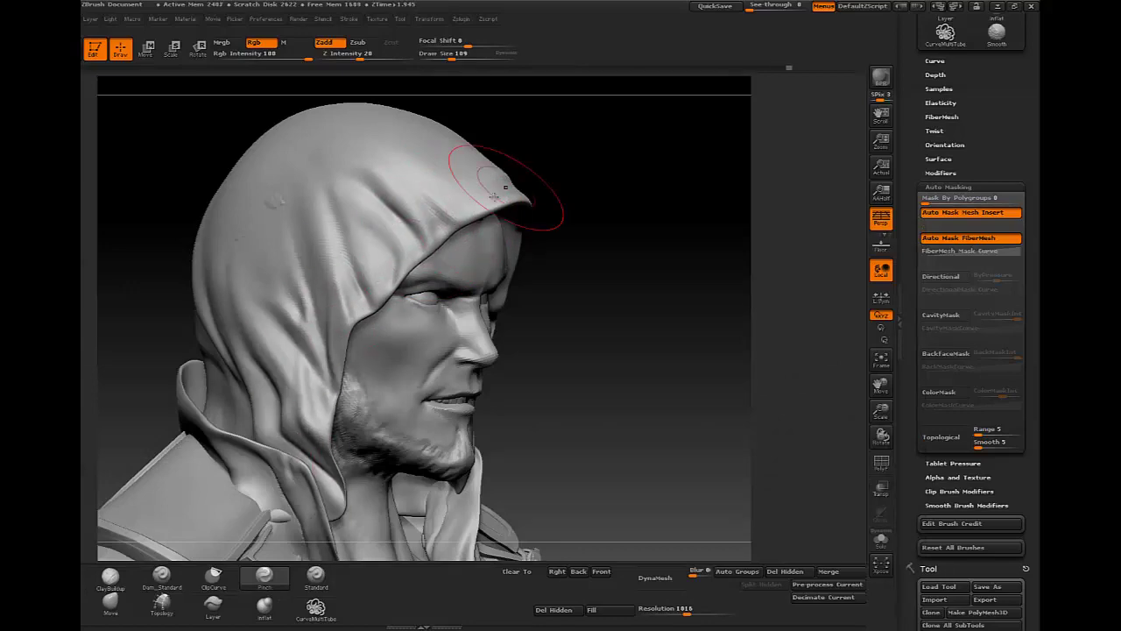
Smooth the hood's front edge near the face from a front view
ctrl+right_drag(475, 187, 567, 241)
mouse_move(566, 241)
mouse_down()
mouse_move(548, 174)
mouse_move(556, 180)
mouse_move(526, 187)
mouse_move(555, 193)
mouse_move(548, 213)
mouse_move(513, 180)
mouse_move(555, 167)
mouse_up()
key(shift)
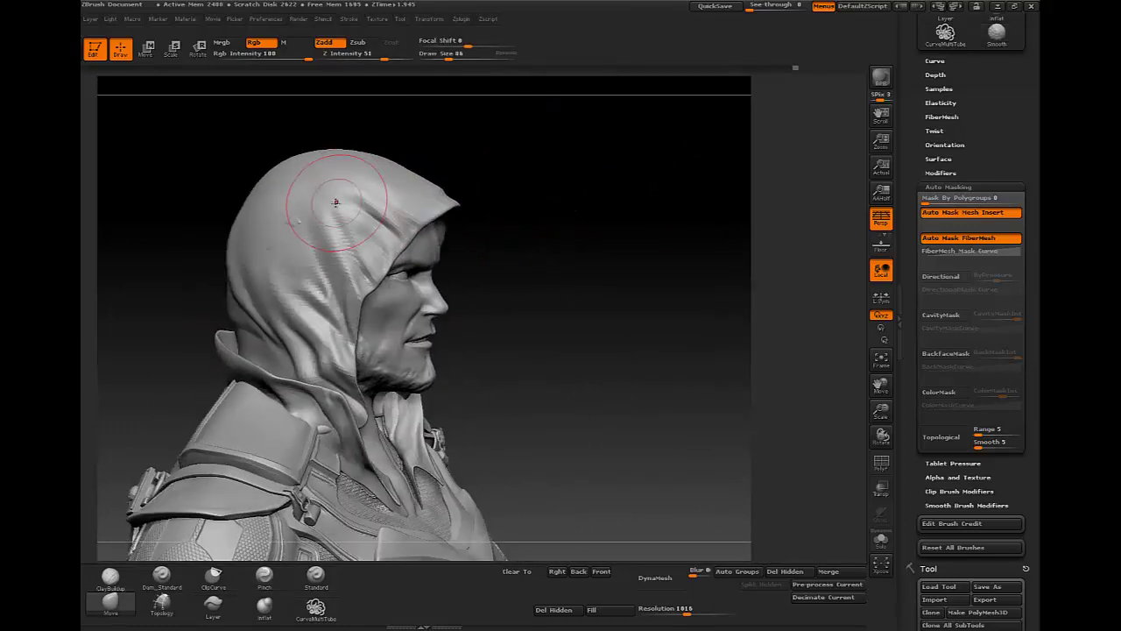
shift+drag(372, 205, 401, 245)
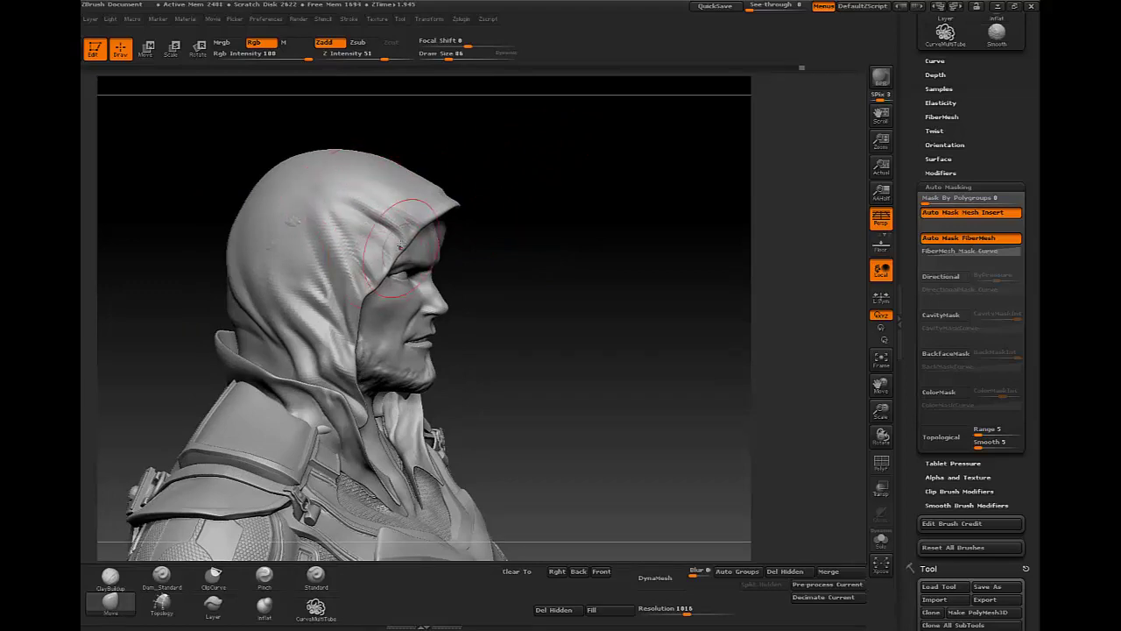
drag(540, 251, 201, 225)
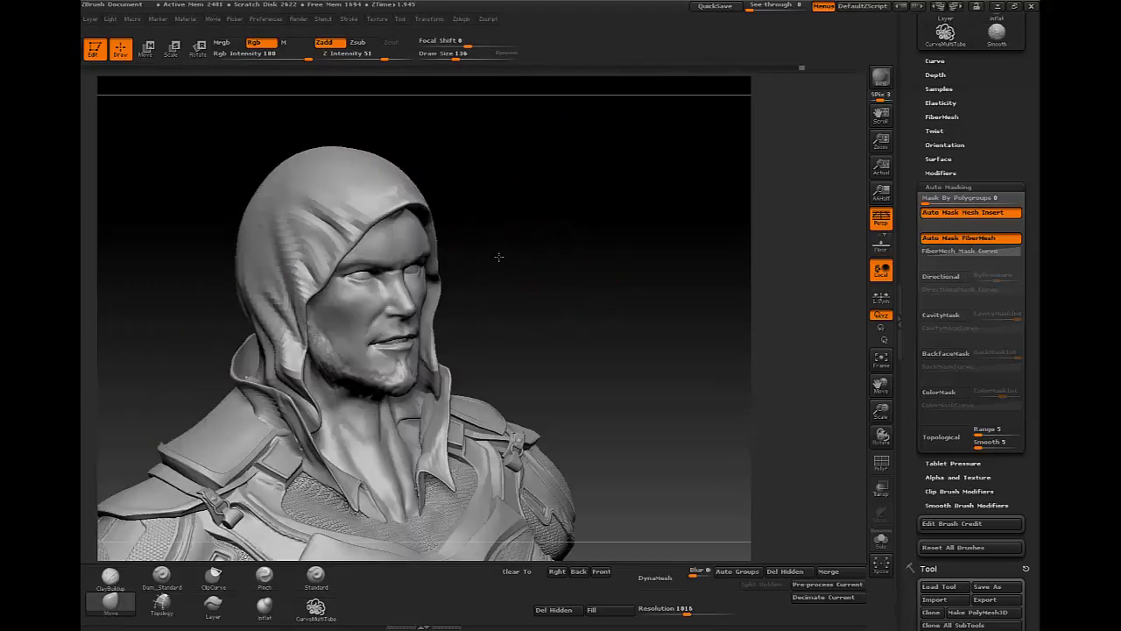
mouse_move(405, 234)
mouse_down()
mouse_move(456, 188)
mouse_move(417, 186)
mouse_up()
Switch to the Inflat brush and puff out the left side of the hood
key(b)
key(i)
key(n)
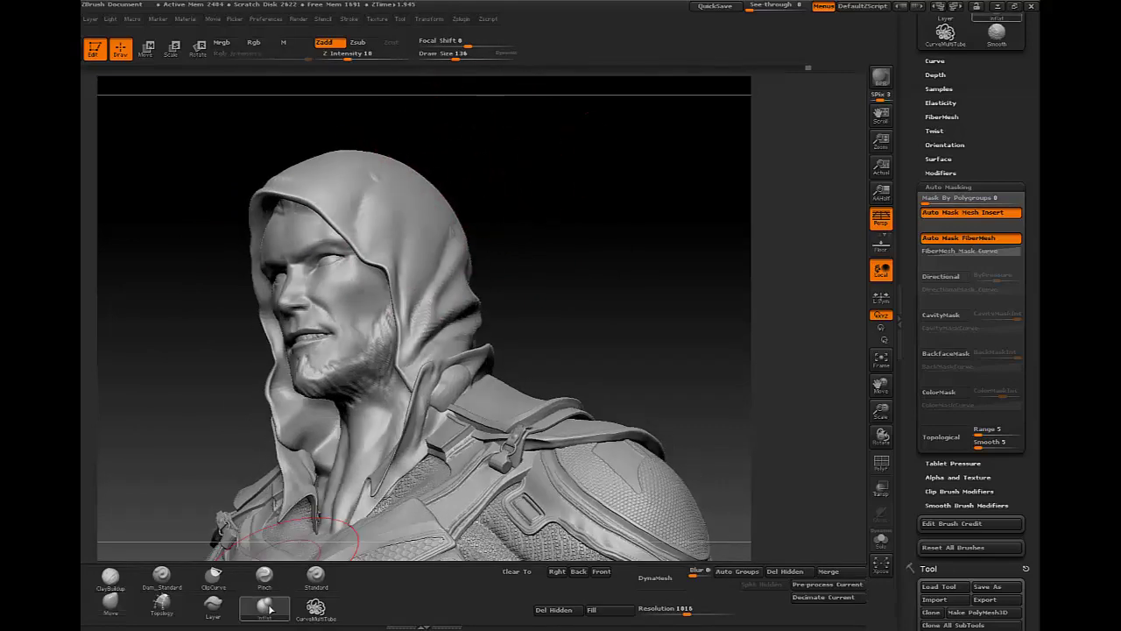
drag(508, 183, 386, 241)
key(space)
drag(400, 187, 371, 272)
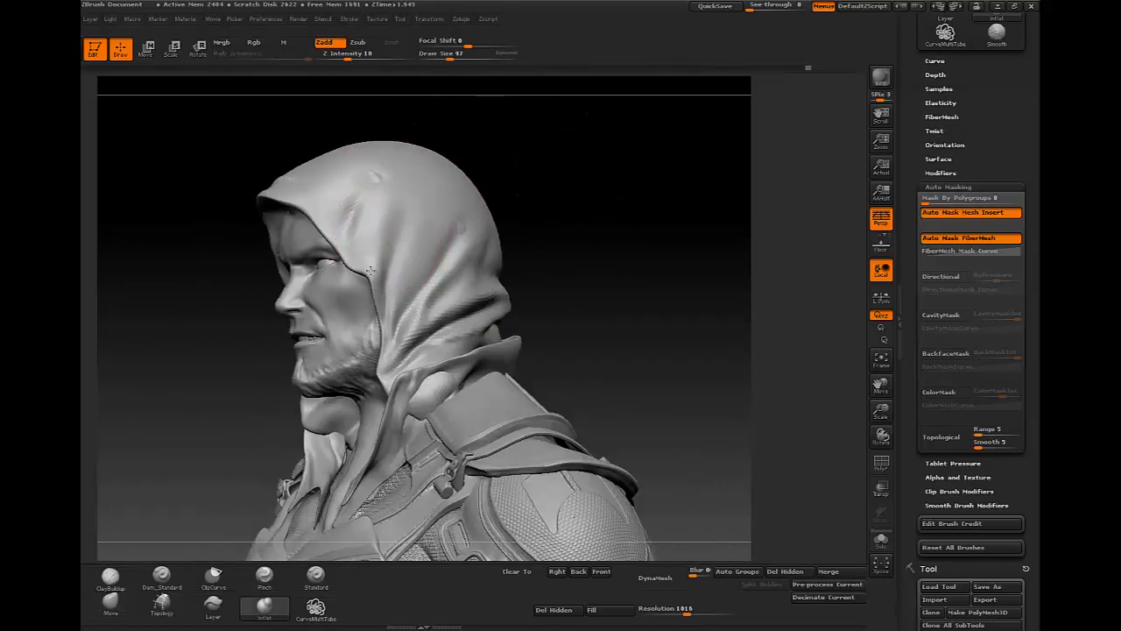
drag(520, 191, 426, 188)
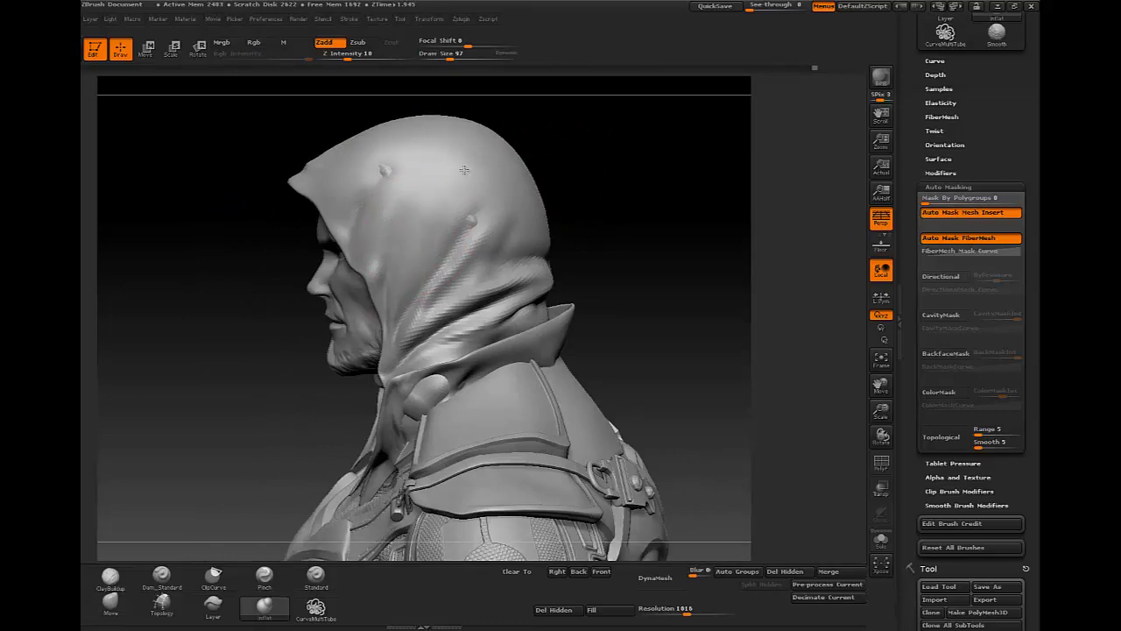
mouse_move(449, 267)
mouse_down()
mouse_move(462, 200)
mouse_move(447, 251)
mouse_move(463, 225)
mouse_up()
With the Standard brush, raise a patch and sculpt a fold along the hood
key(b)
key(s)
key(t)
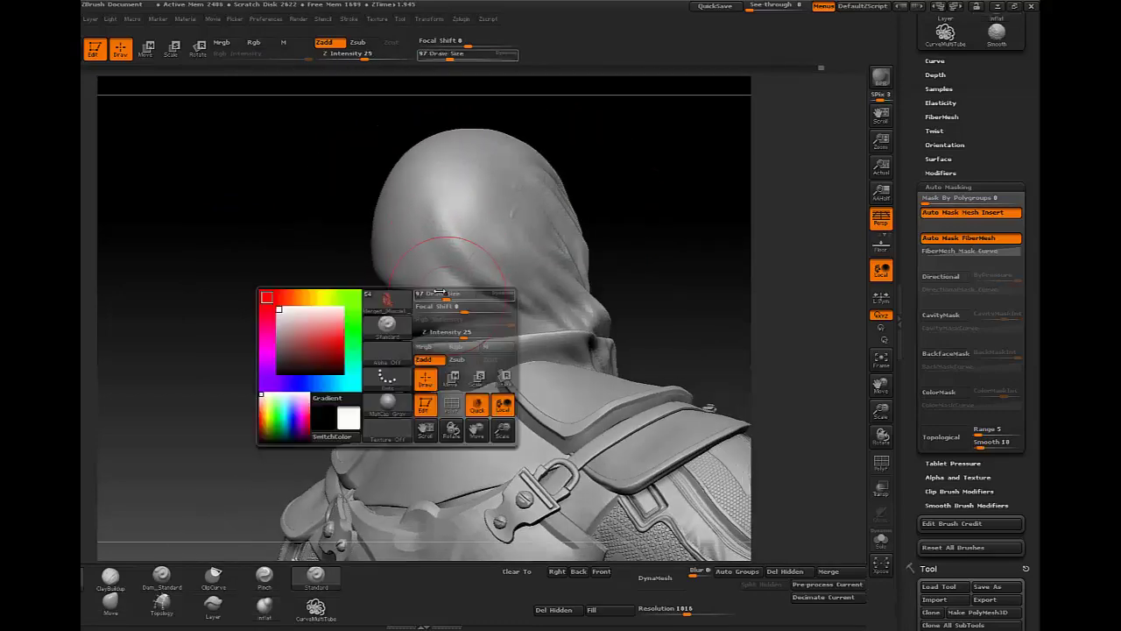
click(447, 298)
mouse_move(522, 322)
mouse_down()
mouse_move(457, 306)
mouse_move(541, 313)
mouse_move(467, 311)
mouse_up()
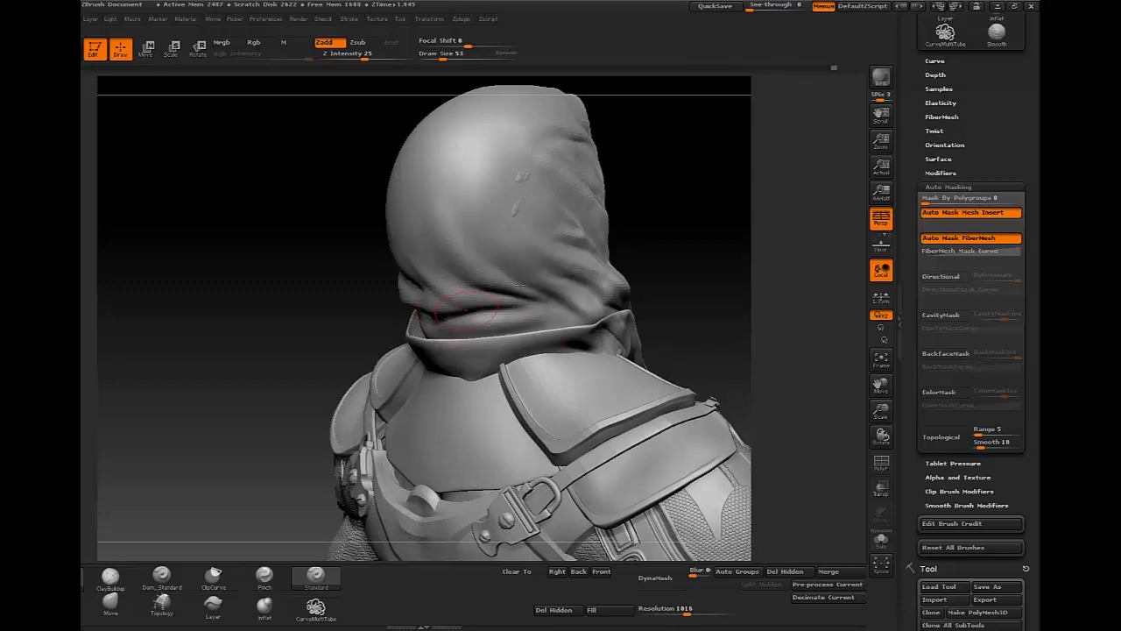
Orbit around the hood's back, sides and front to inspect the new folds
drag(685, 192, 490, 227)
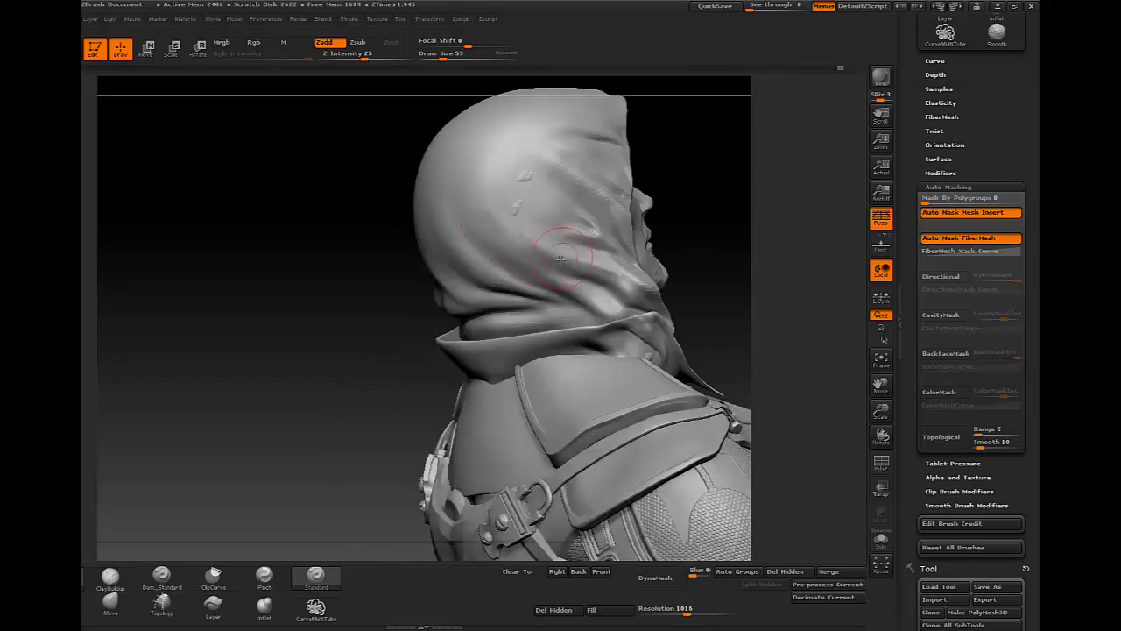
drag(476, 187, 349, 233)
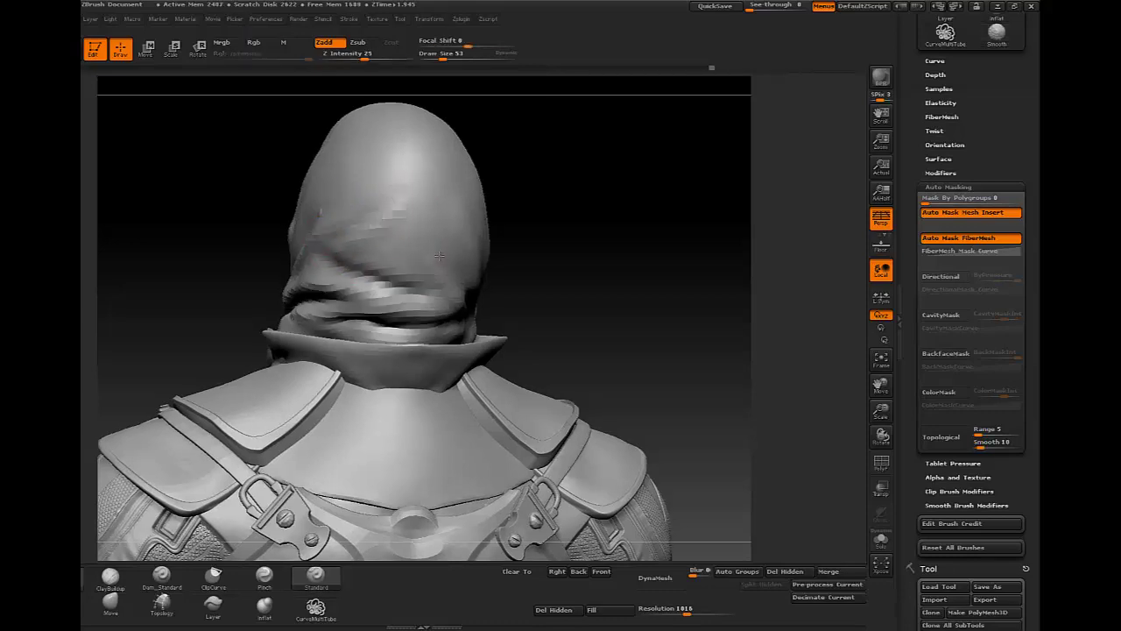
mouse_move(329, 249)
mouse_down()
mouse_move(411, 212)
mouse_move(459, 267)
mouse_up()
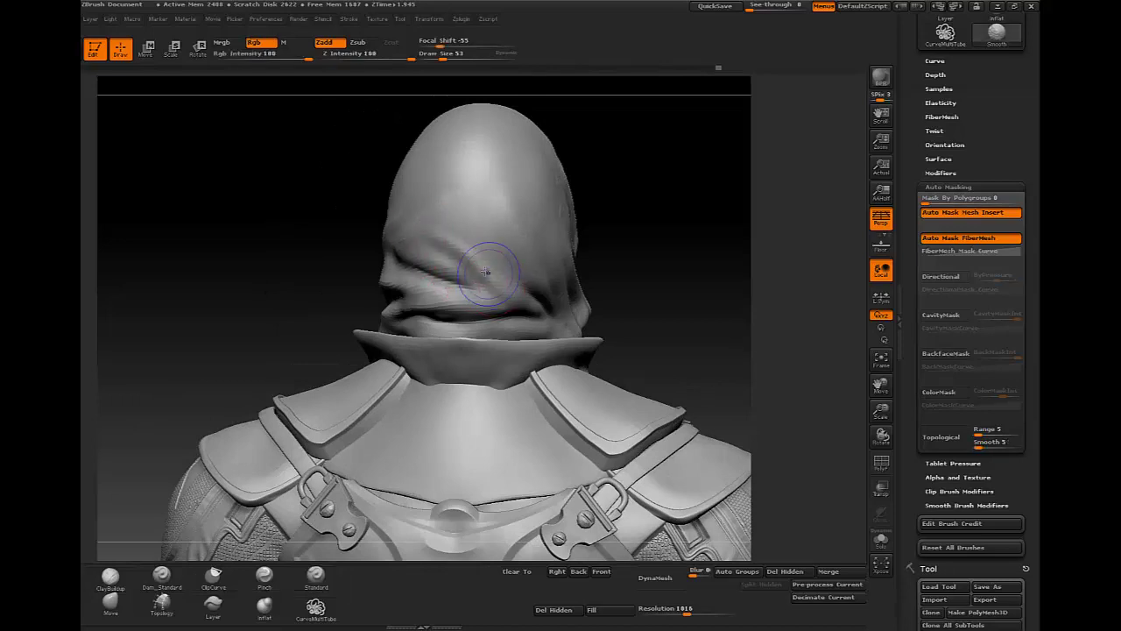
drag(634, 169, 405, 248)
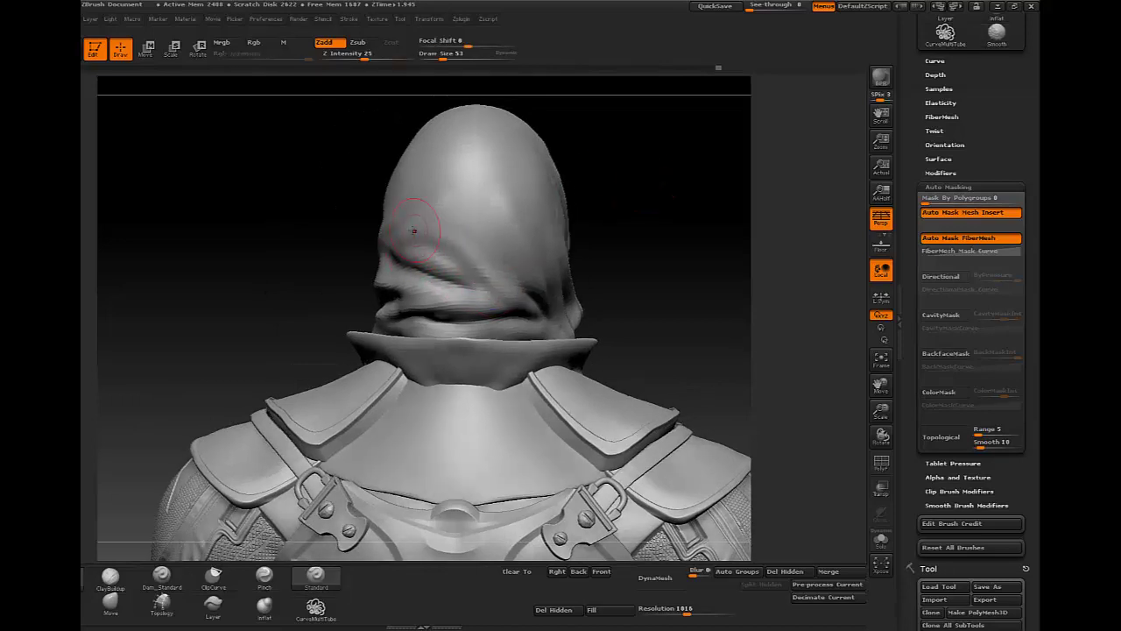
drag(647, 173, 458, 167)
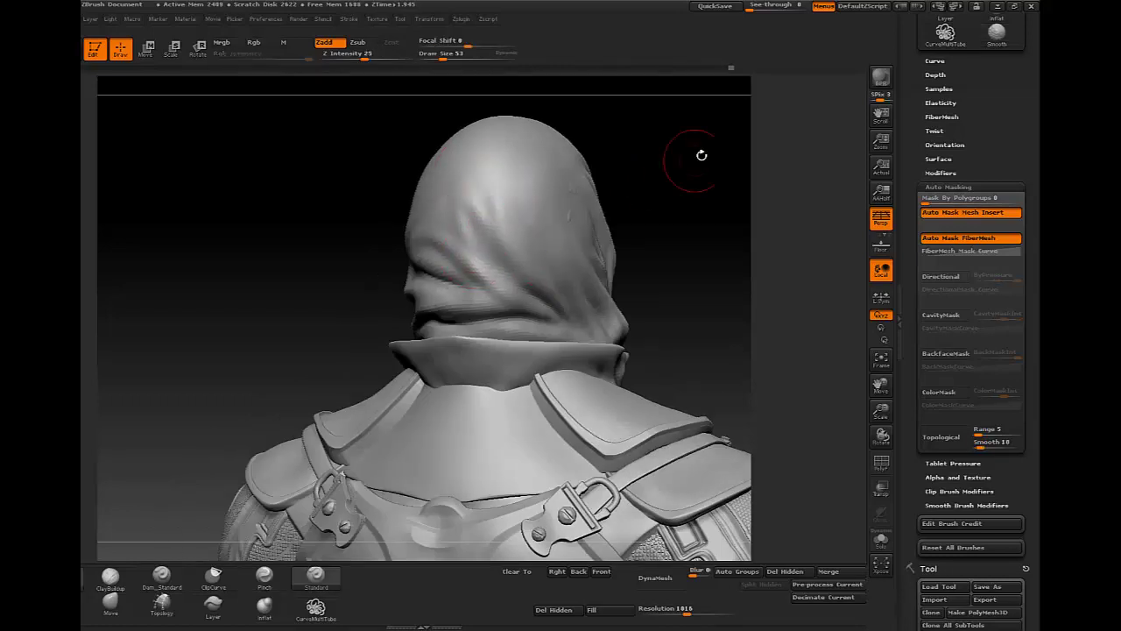
mouse_move(701, 158)
mouse_down()
mouse_move(500, 213)
mouse_move(456, 207)
mouse_move(417, 238)
mouse_up()
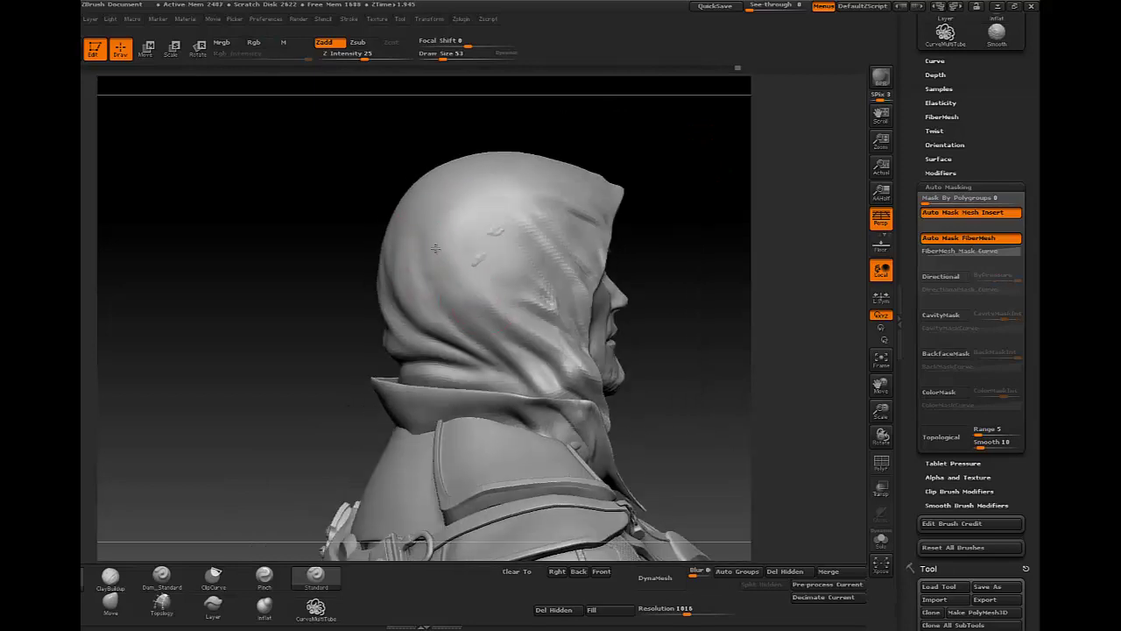
drag(436, 249, 452, 266)
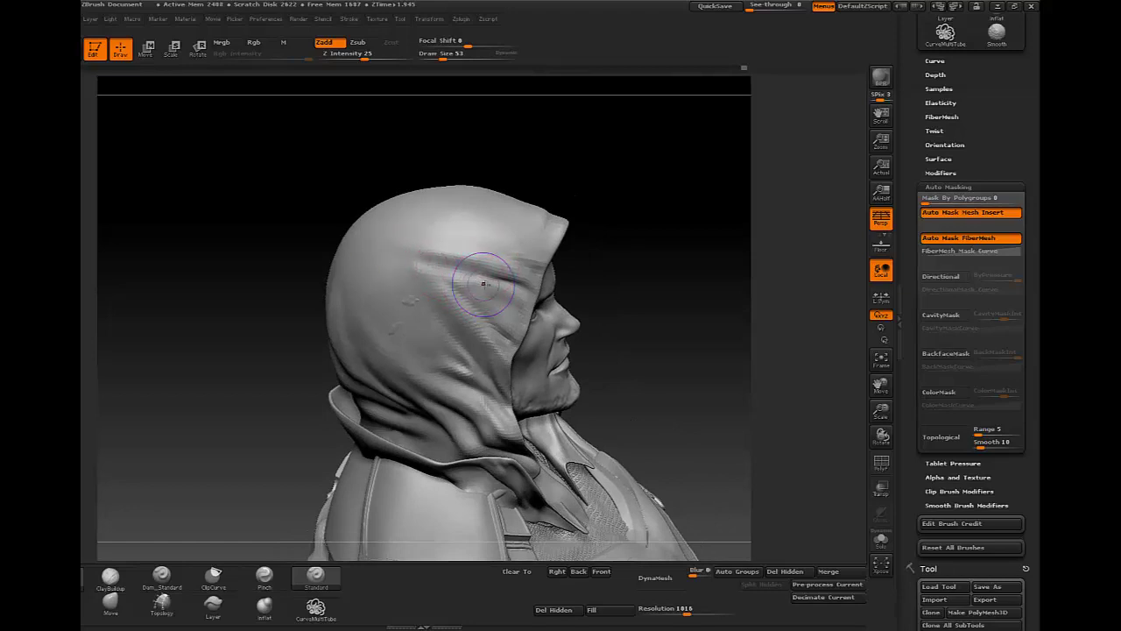
Soften brush streaks on the hood and adjust the Lazy Mouse stroke smoothing
shift+drag(462, 241, 411, 263)
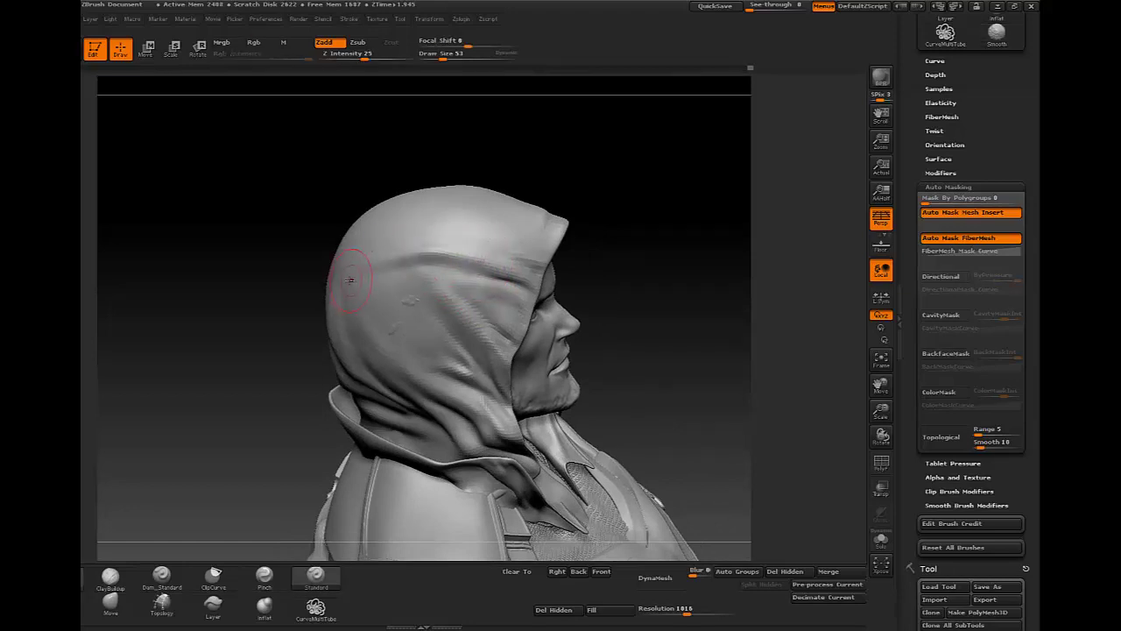
mouse_move(513, 270)
mouse_down()
mouse_move(656, 282)
mouse_move(458, 264)
mouse_move(462, 249)
mouse_up()
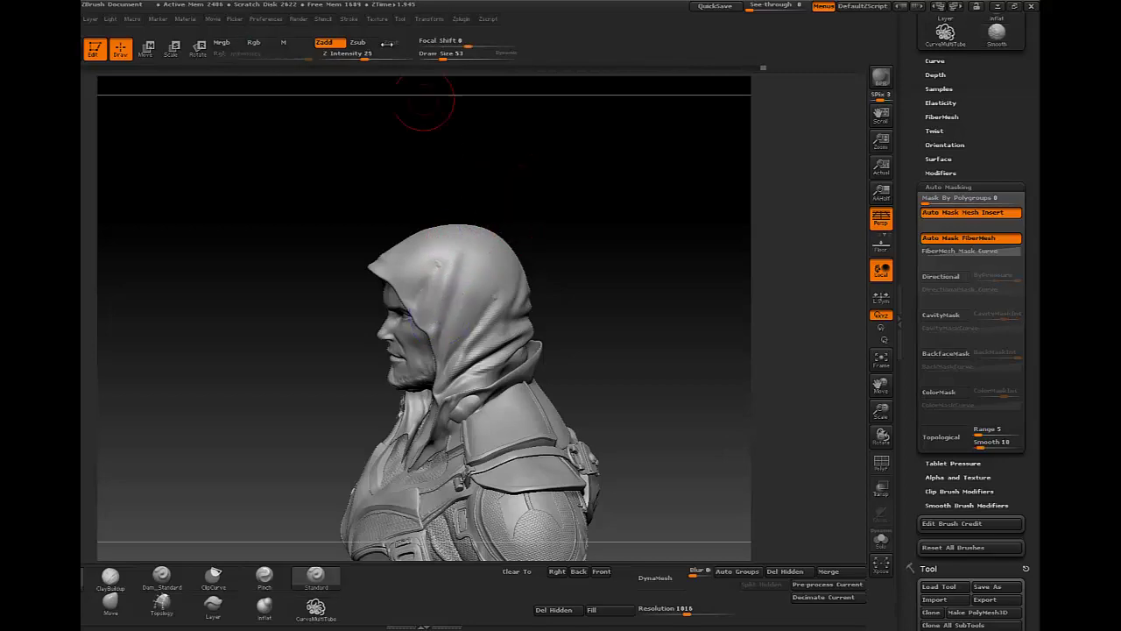
click(350, 20)
click(382, 183)
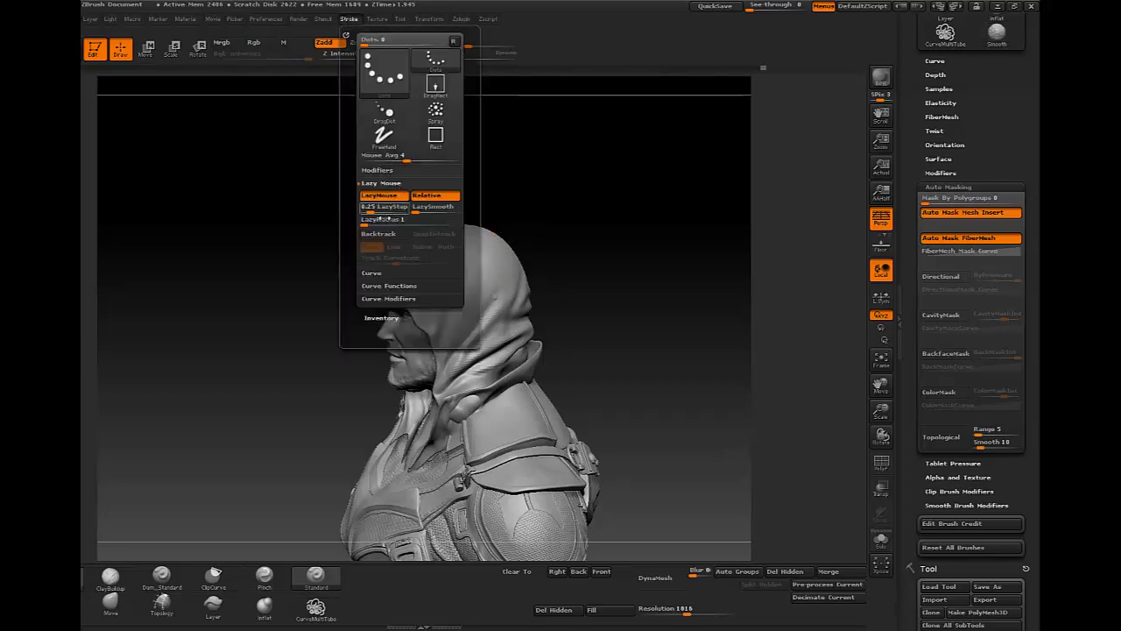
mouse_move(540, 219)
mouse_down()
mouse_move(596, 209)
mouse_move(479, 271)
mouse_up()
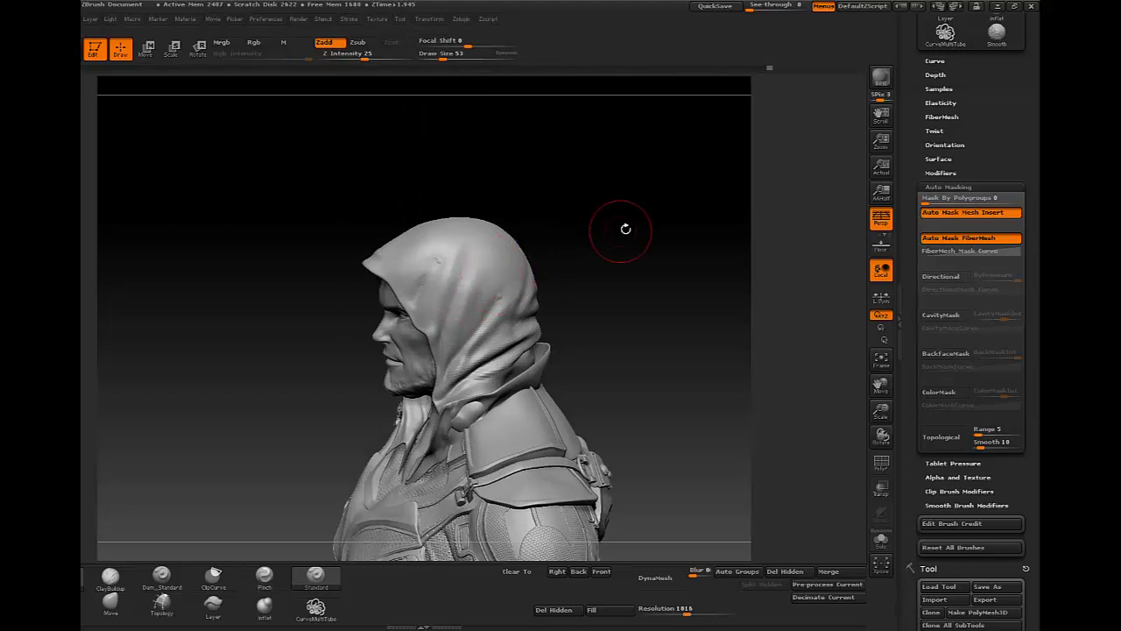
drag(623, 230, 484, 287)
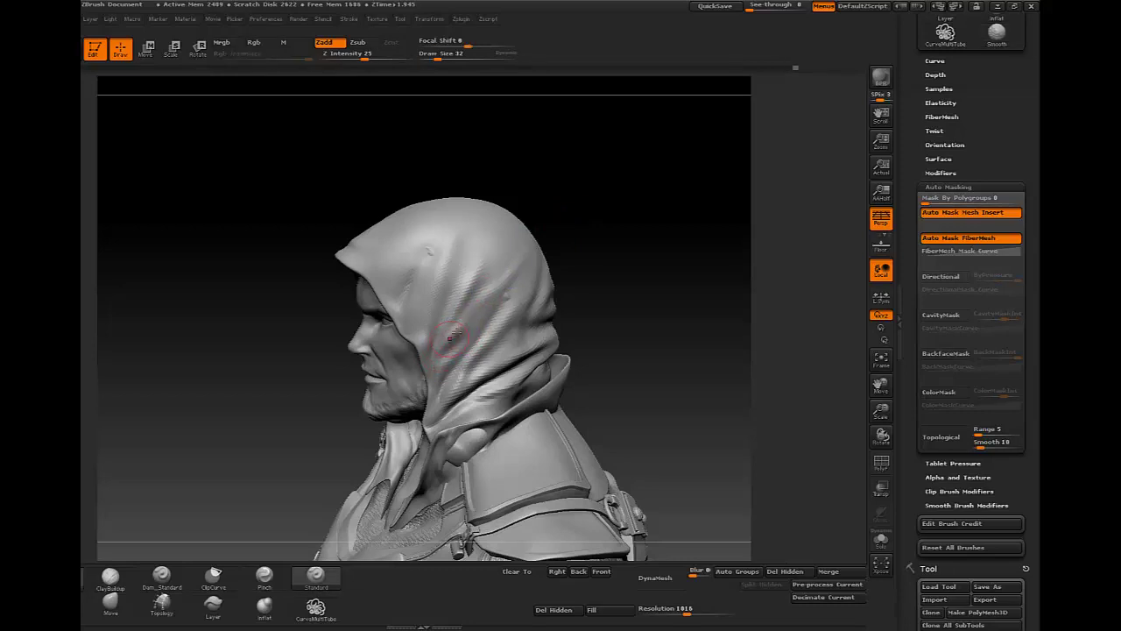
Cycle through Smooth, Pinch and Standard brushes and sculpt over the top of the hood
key(shift)
mouse_move(616, 233)
mouse_down()
mouse_move(625, 213)
mouse_move(587, 294)
mouse_move(596, 220)
mouse_move(605, 352)
mouse_move(588, 294)
mouse_up()
key(b)
key(p)
key(i)
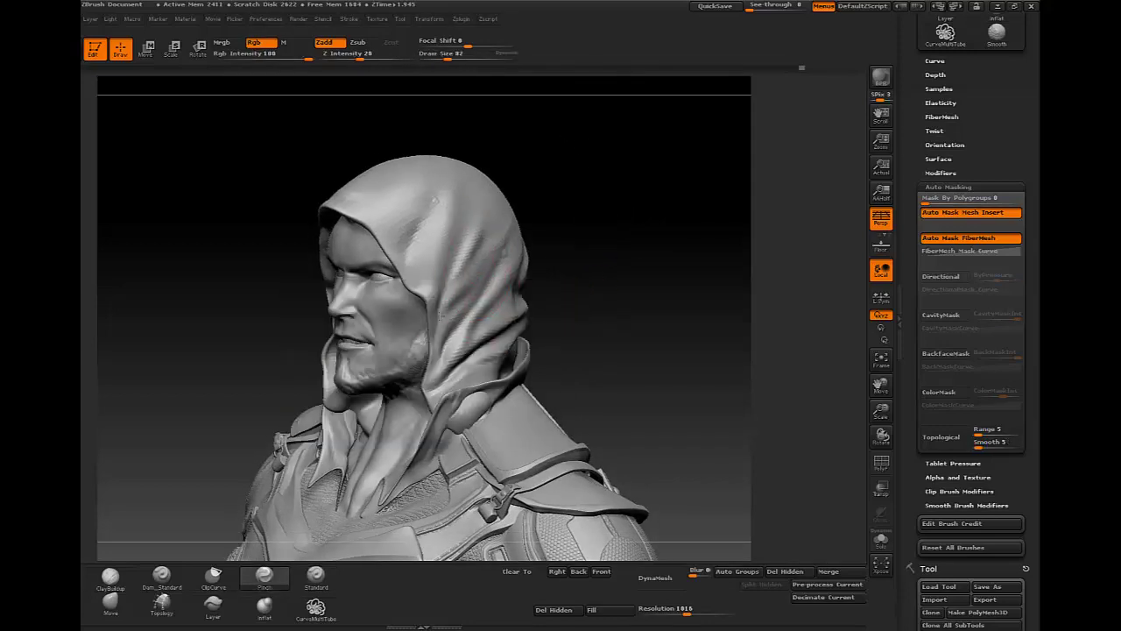
mouse_move(644, 197)
mouse_down()
mouse_move(613, 189)
mouse_move(561, 201)
mouse_up()
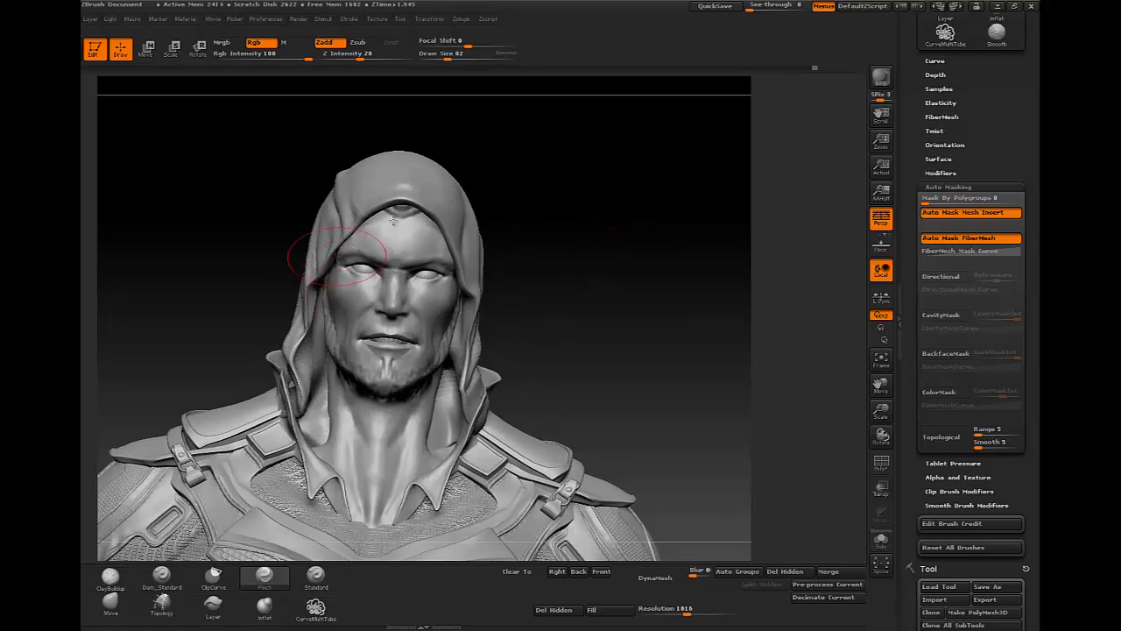
drag(337, 254, 305, 154)
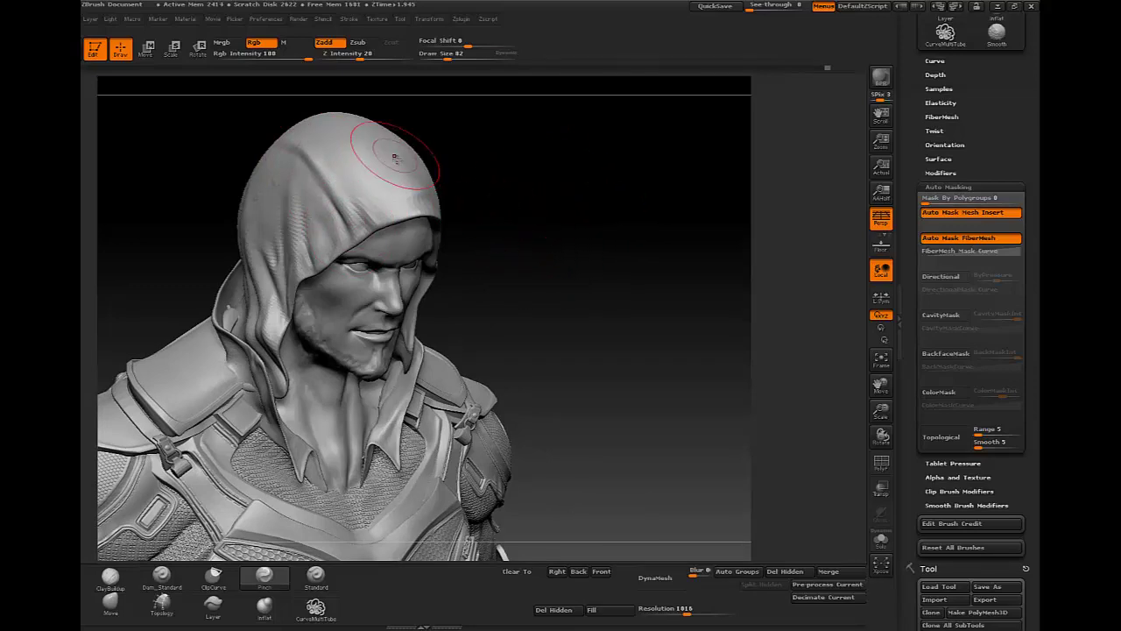
key(b)
key(s)
key(t)
shift+drag(307, 144, 360, 219)
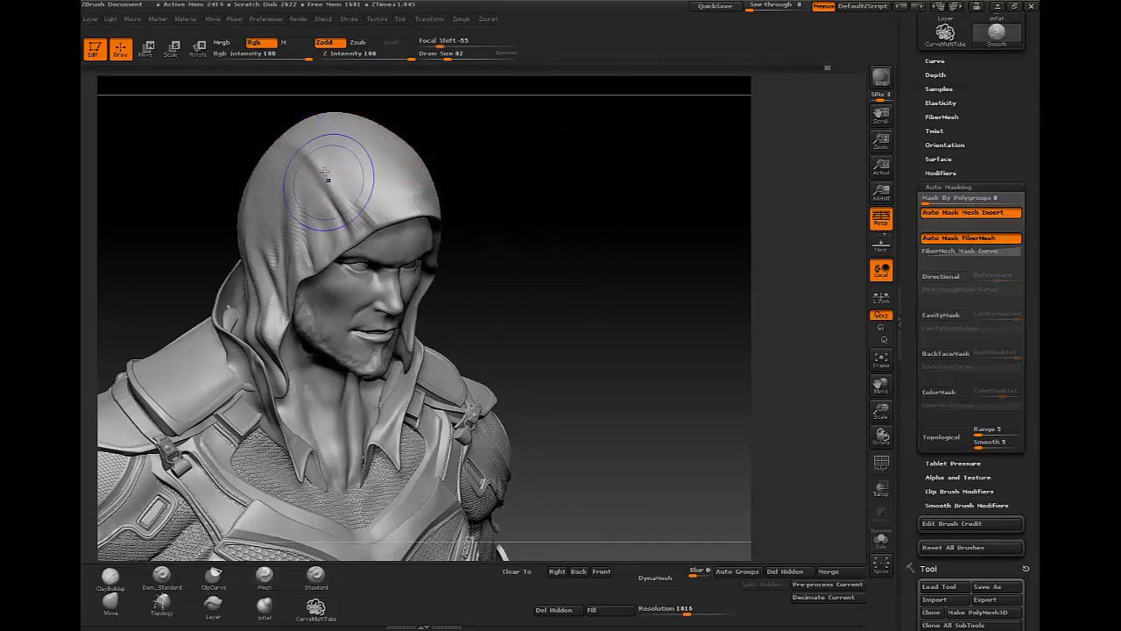
Use the Move brush to push the hood side beside the cheek inward
mouse_move(479, 177)
mouse_down()
mouse_move(561, 218)
mouse_move(543, 237)
mouse_move(568, 198)
mouse_move(578, 254)
mouse_move(569, 289)
mouse_up()
key(b)
key(m)
key(v)
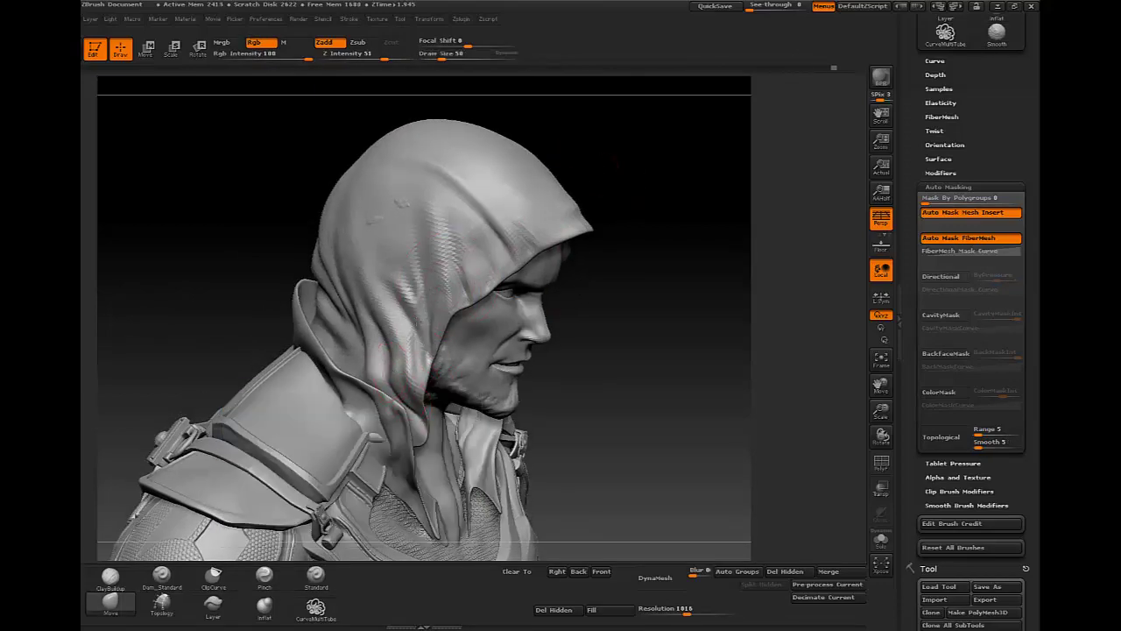
drag(421, 377, 430, 324)
key(s)
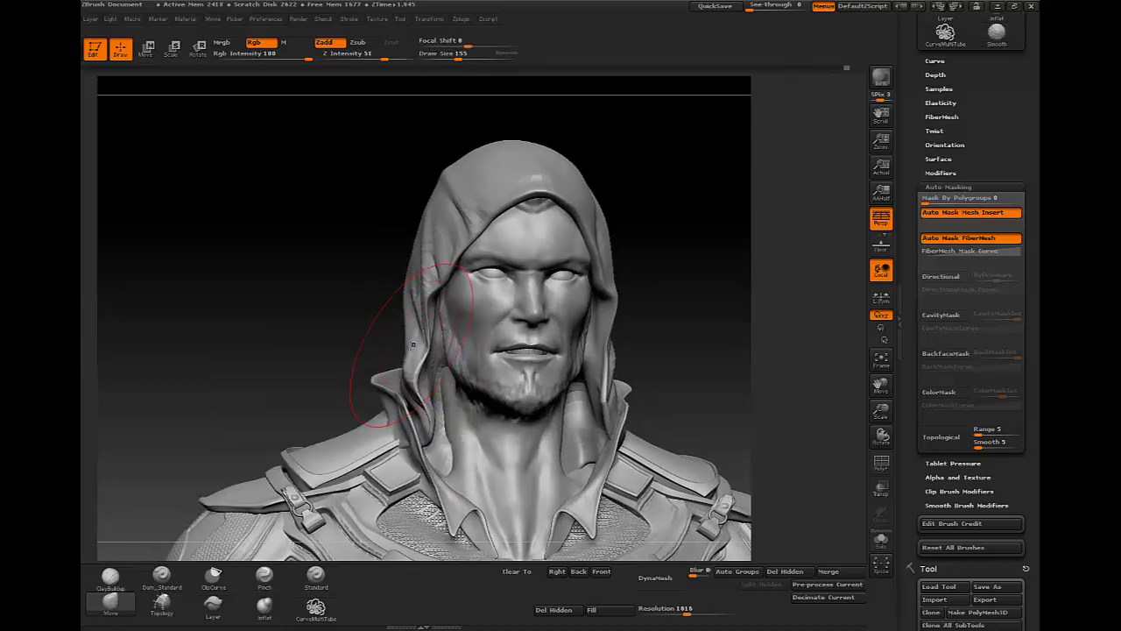
drag(410, 344, 430, 358)
Fine-tune the brush size to about 60 while turning between profile and front views
key(space)
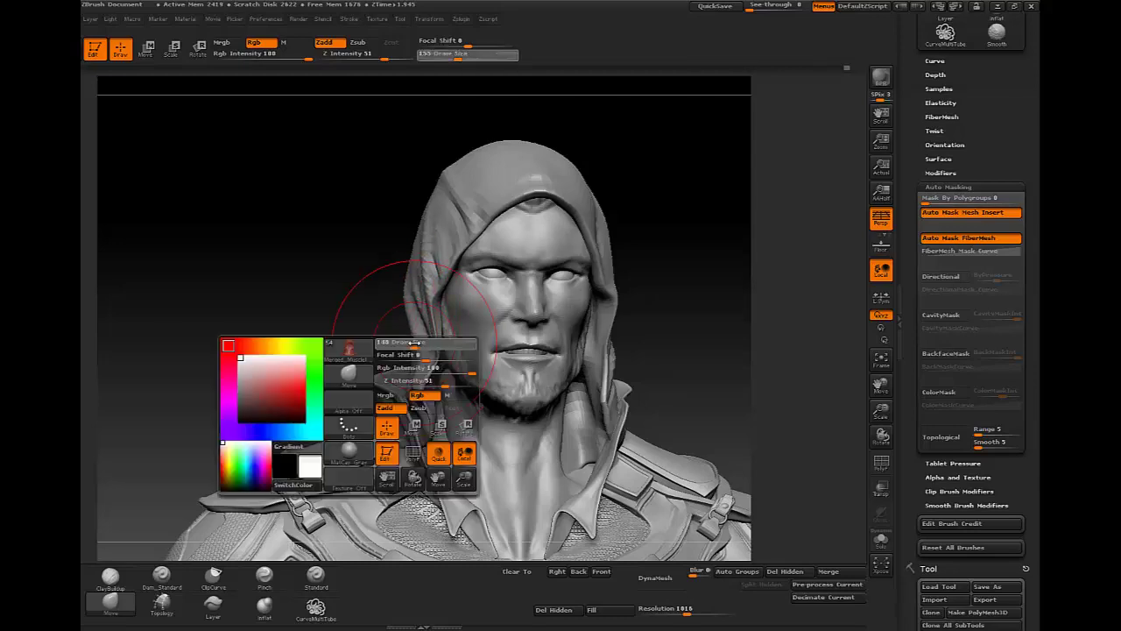
drag(618, 259, 646, 257)
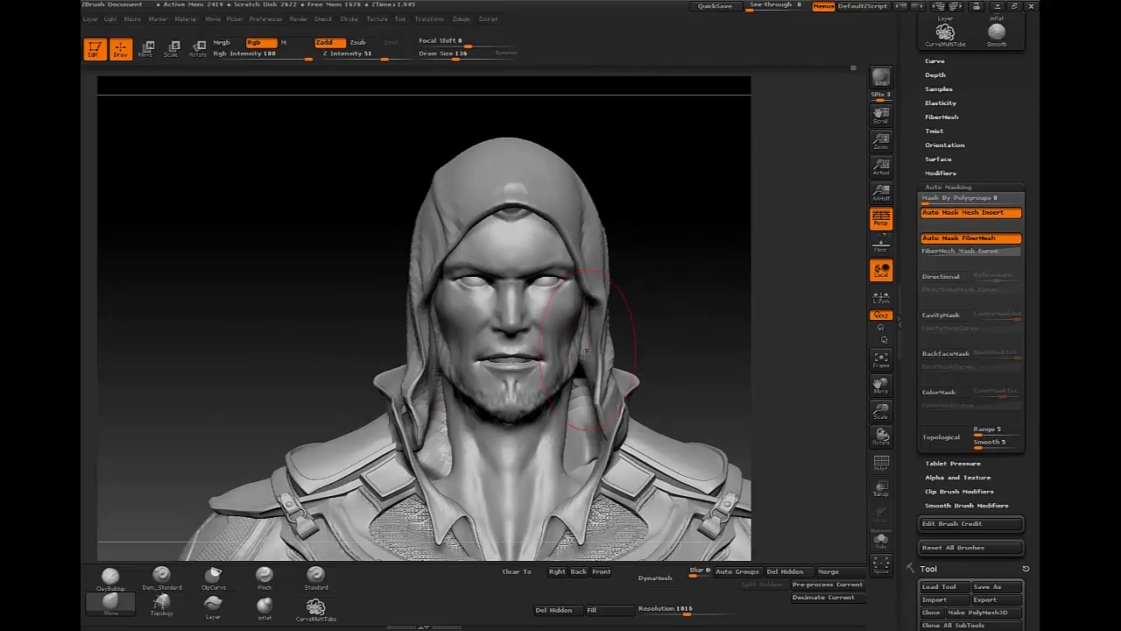
mouse_move(645, 324)
mouse_down()
mouse_move(618, 335)
mouse_move(665, 289)
mouse_move(631, 326)
mouse_up()
key(space)
mouse_move(678, 236)
mouse_down()
mouse_move(630, 289)
mouse_move(550, 308)
mouse_up()
key(space)
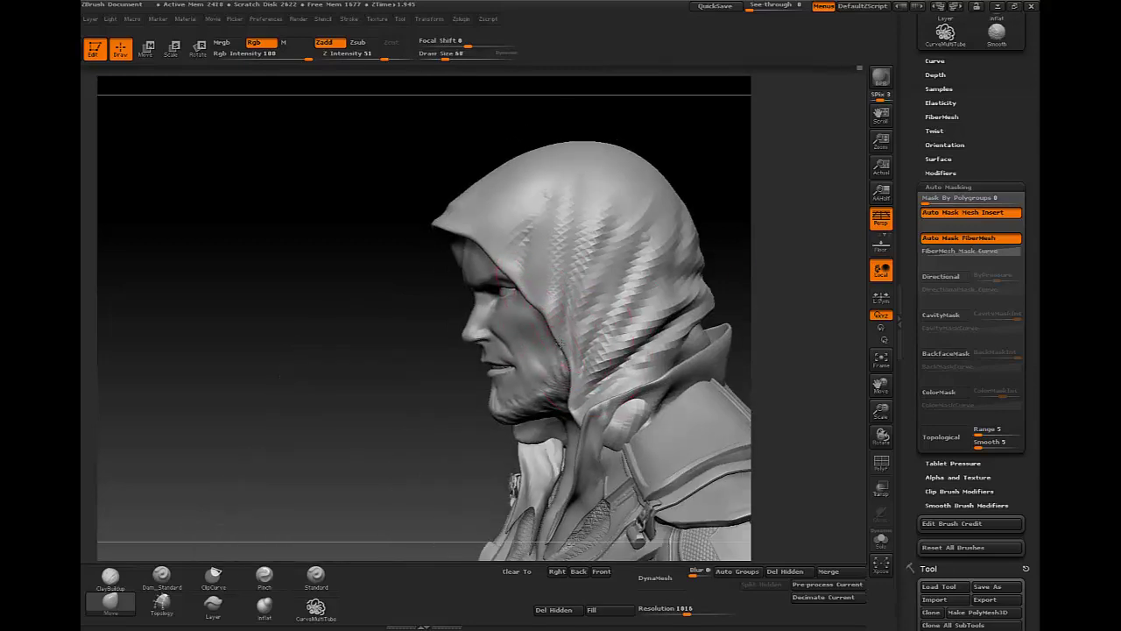
drag(701, 263, 613, 262)
key(space)
drag(543, 403, 578, 403)
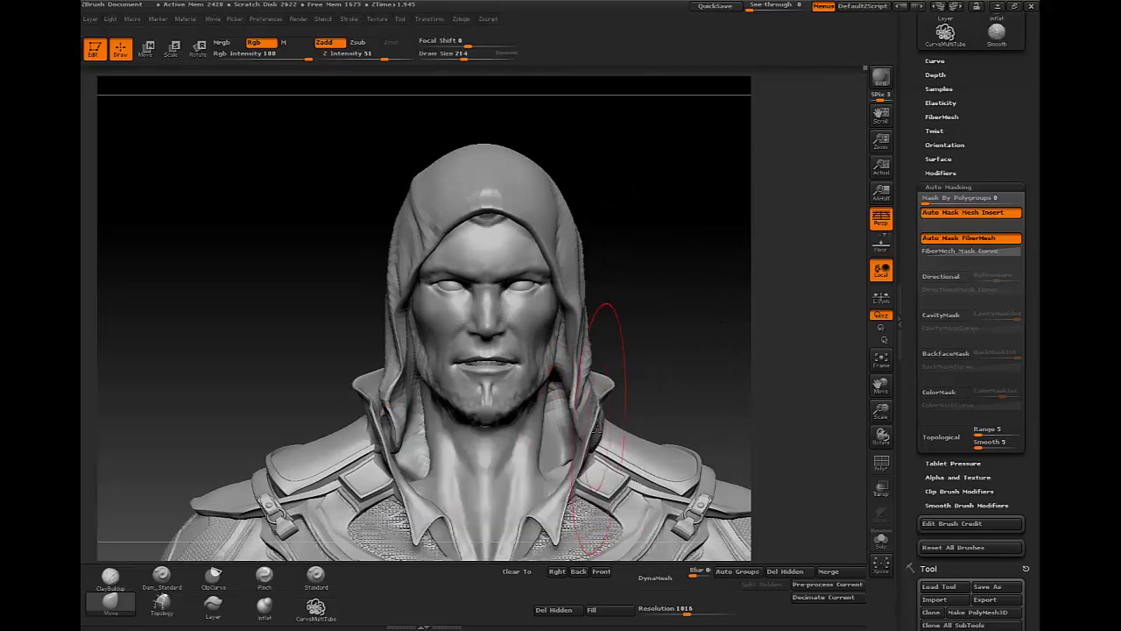
key(space)
drag(525, 438, 499, 438)
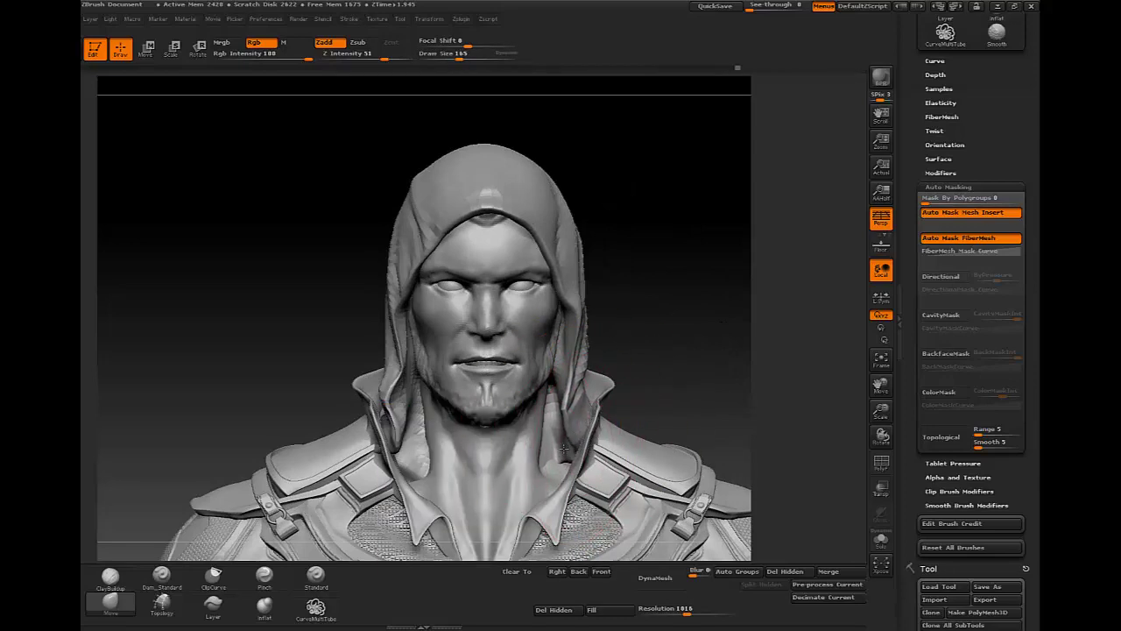
Enlarge the brush slightly and smooth the hood edge beside the neck
right_drag(410, 469, 368, 386)
key(space)
drag(350, 401, 368, 401)
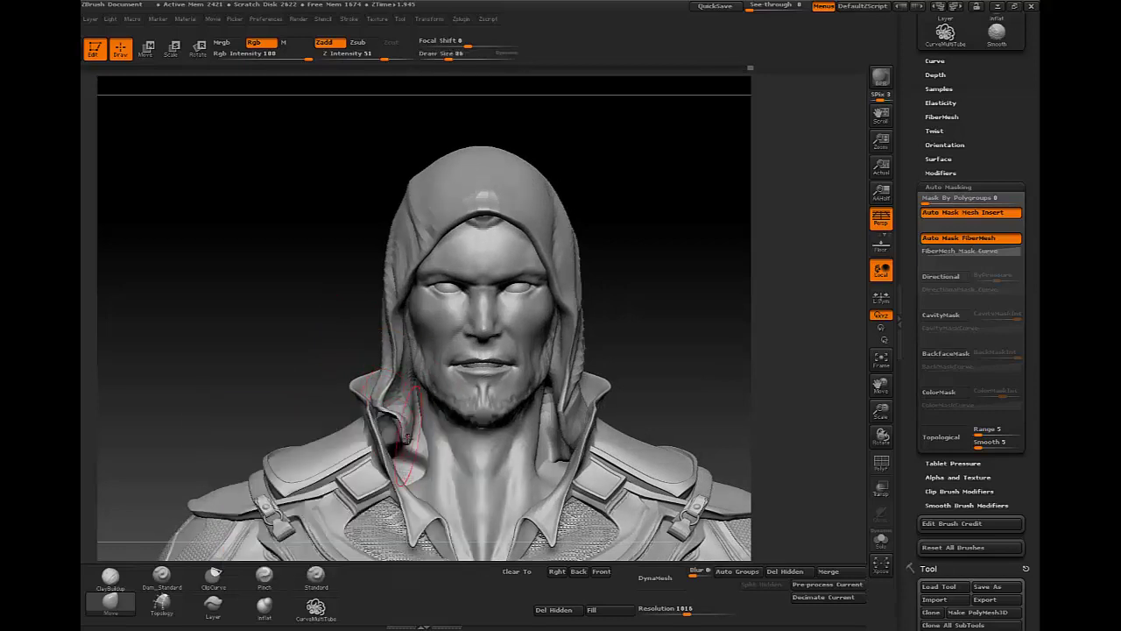
shift+drag(412, 464, 376, 398)
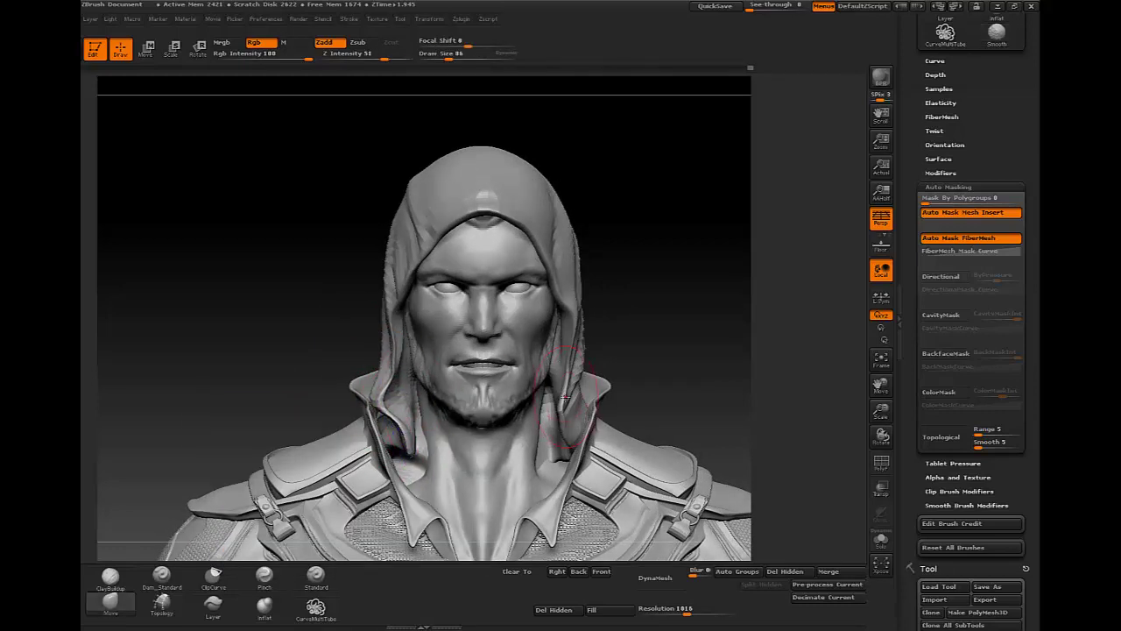
mouse_move(548, 359)
right_down()
mouse_move(618, 379)
mouse_move(598, 441)
right_up()
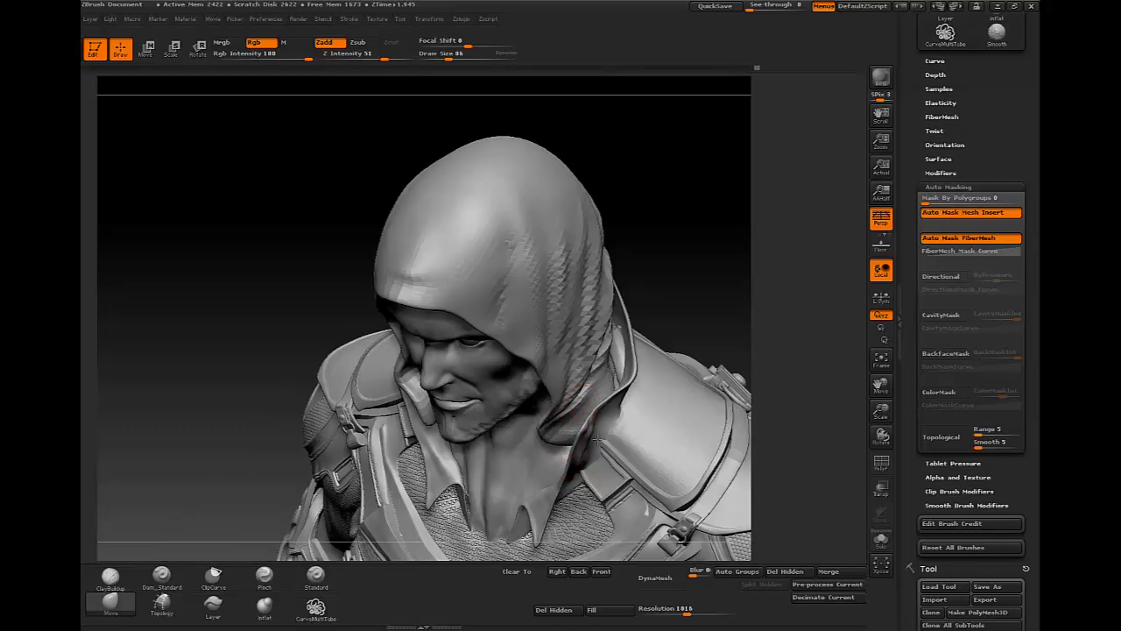
Solo the hood and carve a deeper crease into its neck drape
click(881, 538)
right_drag(613, 394, 519, 342)
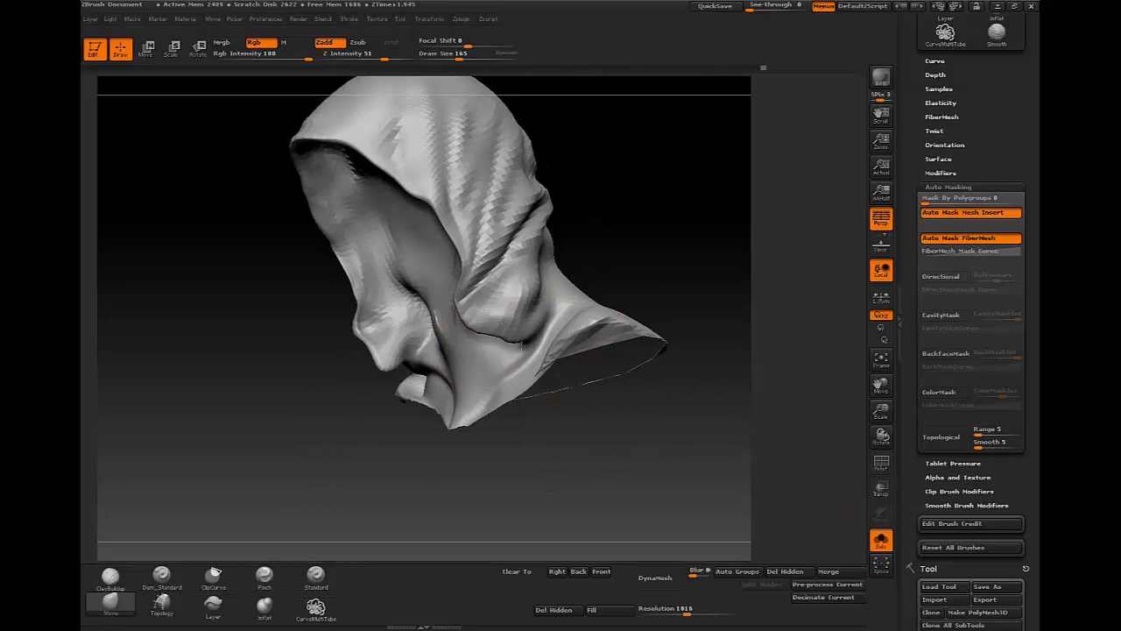
drag(519, 342, 482, 396)
right_drag(616, 255, 628, 251)
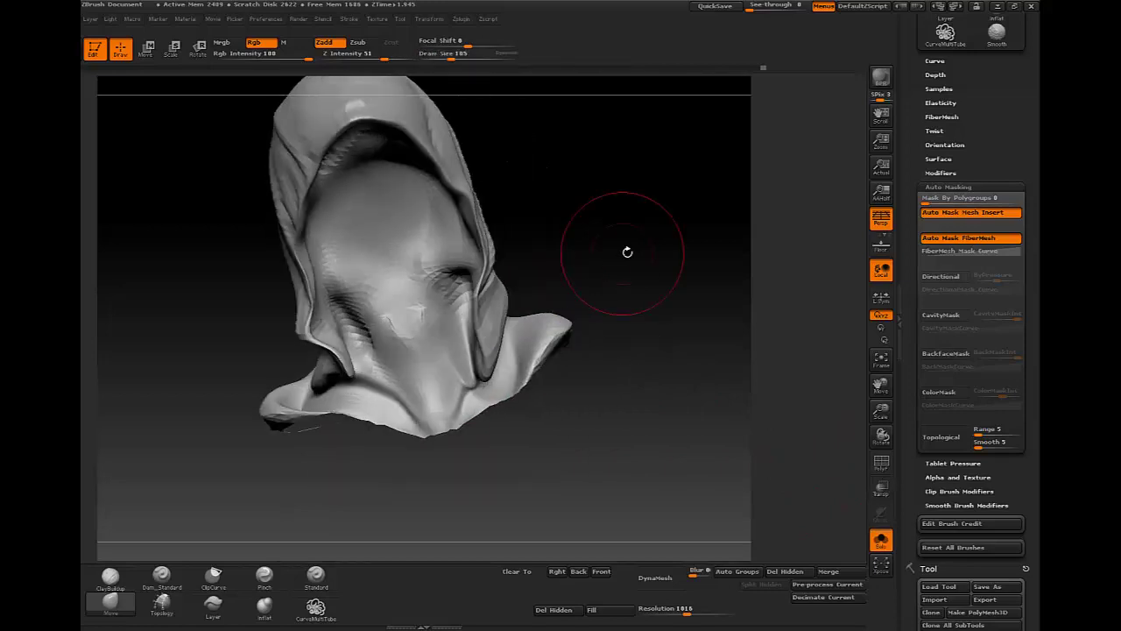
key(b)
key(p)
key(i)
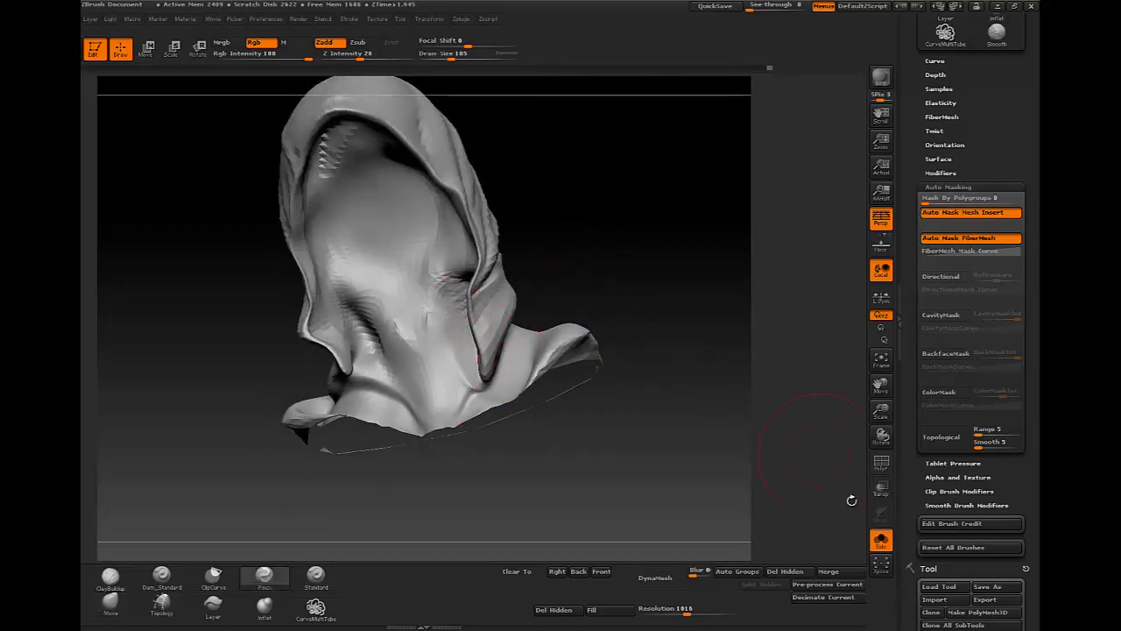
Show the full bust again, return to the Move brush and set brush size 82
click(882, 539)
right_drag(613, 250, 745, 530)
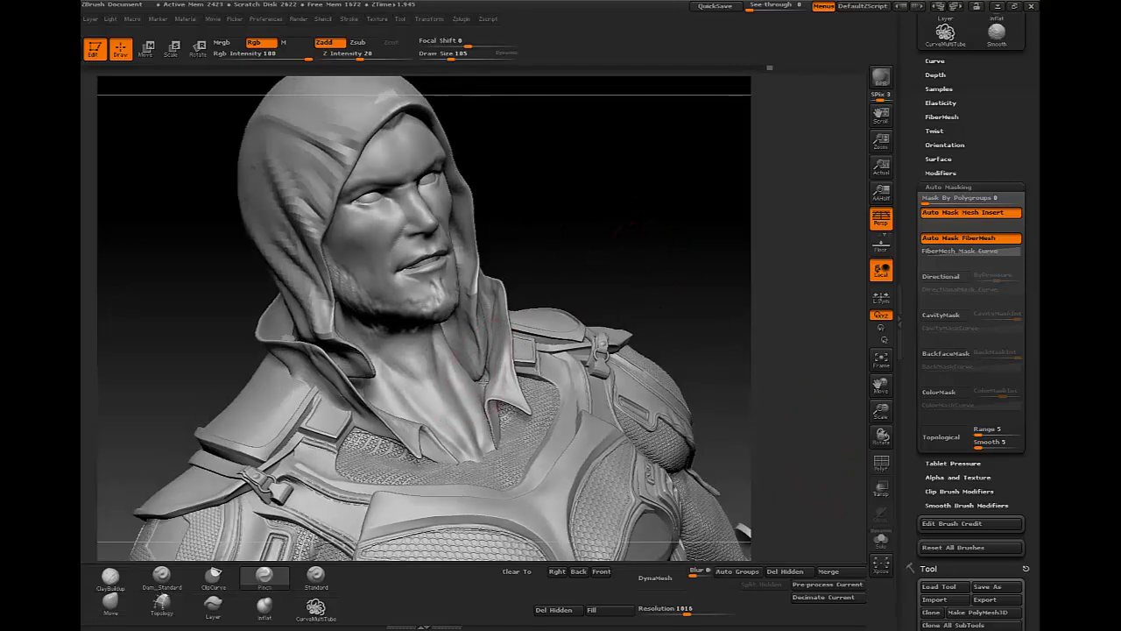
key(b)
key(m)
key(v)
right_drag(535, 298, 472, 351)
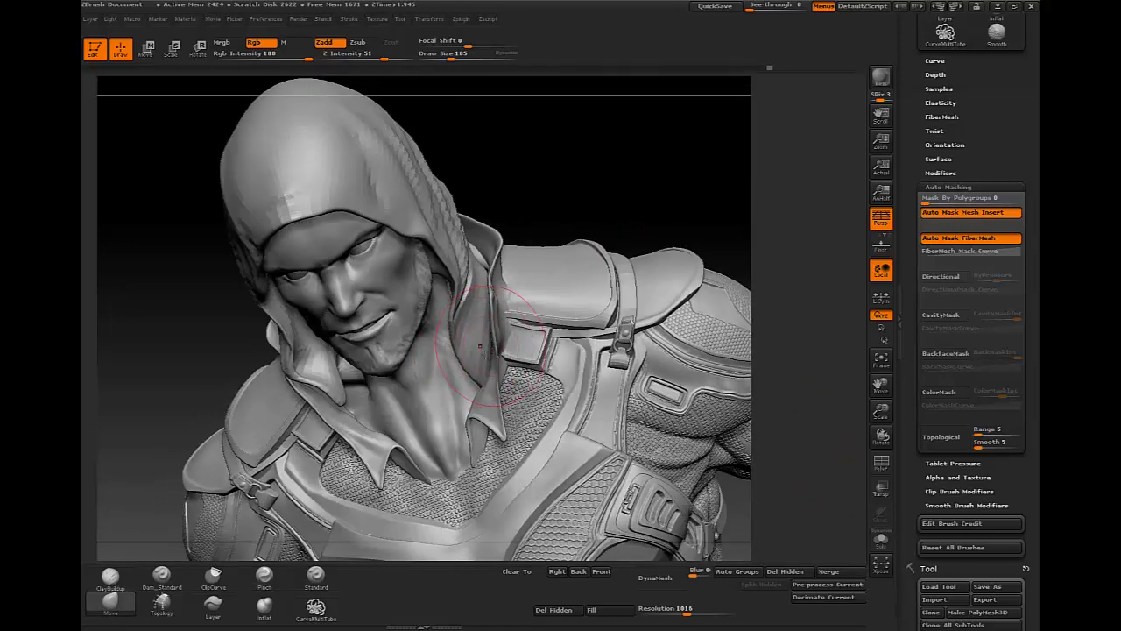
shift+right_drag(480, 346, 495, 259)
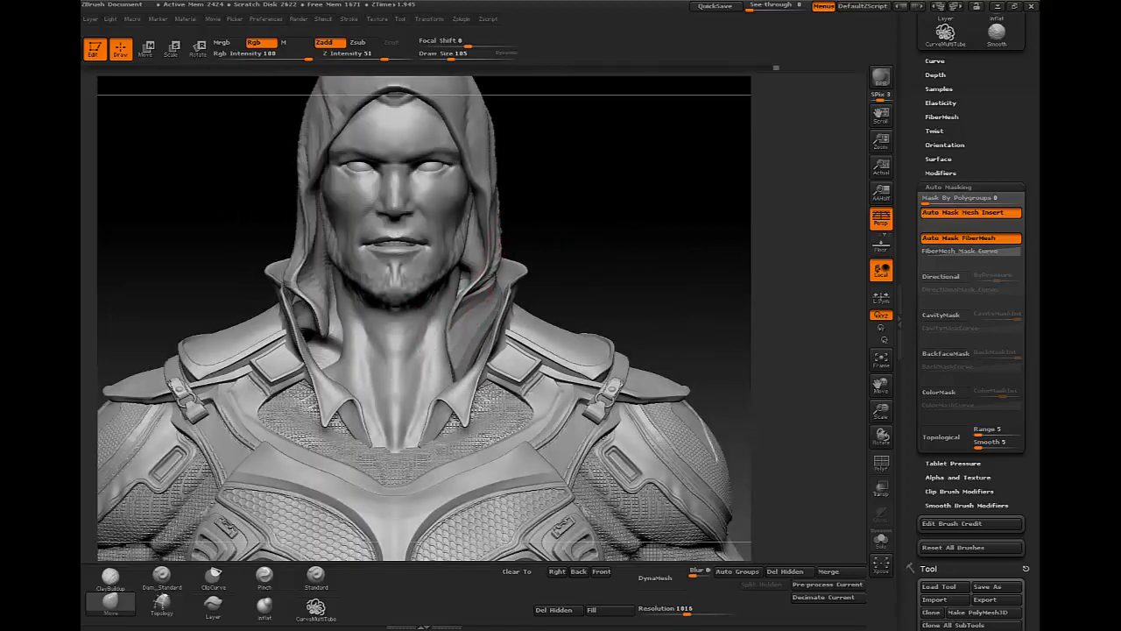
right_click(451, 349)
drag(477, 292, 488, 287)
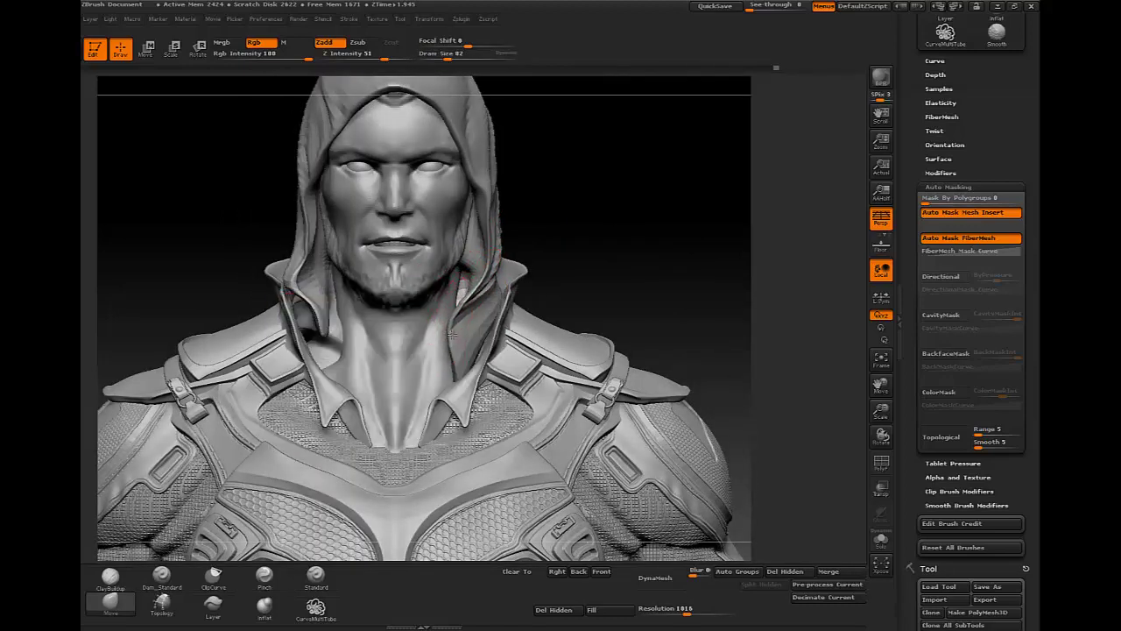
Isolate the hood again and smooth the fold along its side
mouse_move(324, 348)
right_down()
mouse_move(441, 417)
mouse_move(348, 301)
right_up()
key(shift+alt+s)
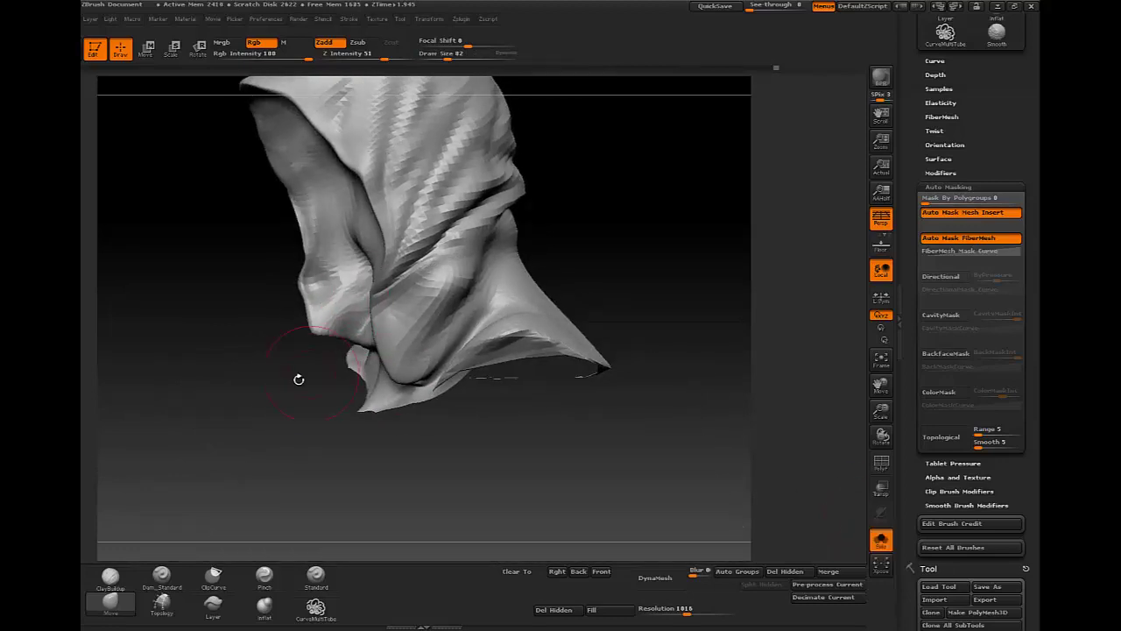
right_drag(298, 379, 366, 347)
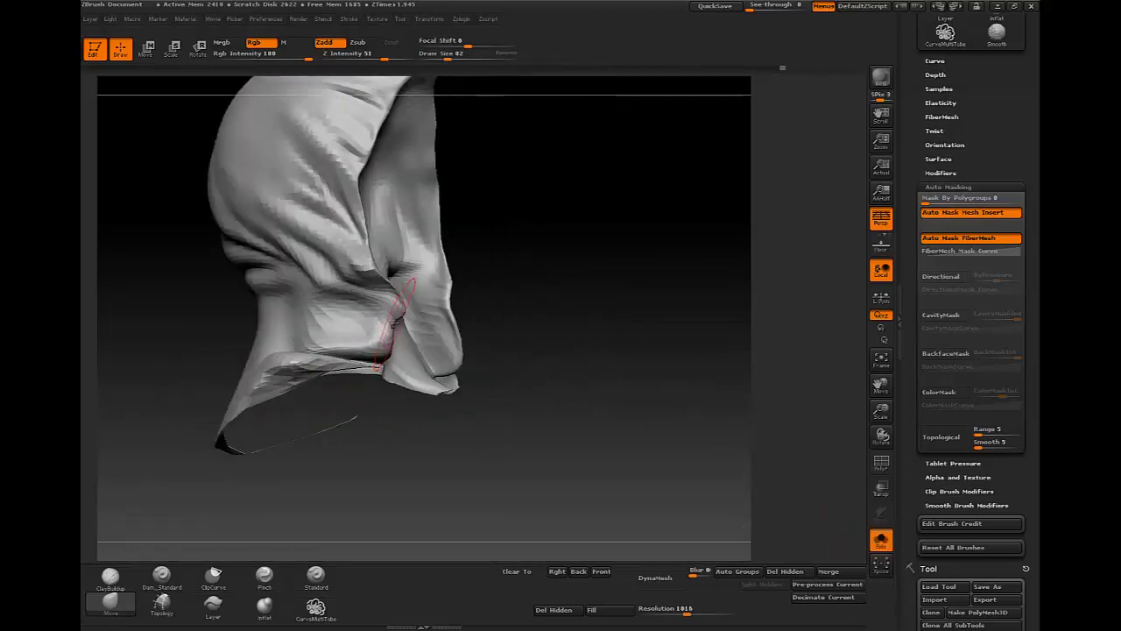
key(shift)
shift+drag(407, 316, 399, 326)
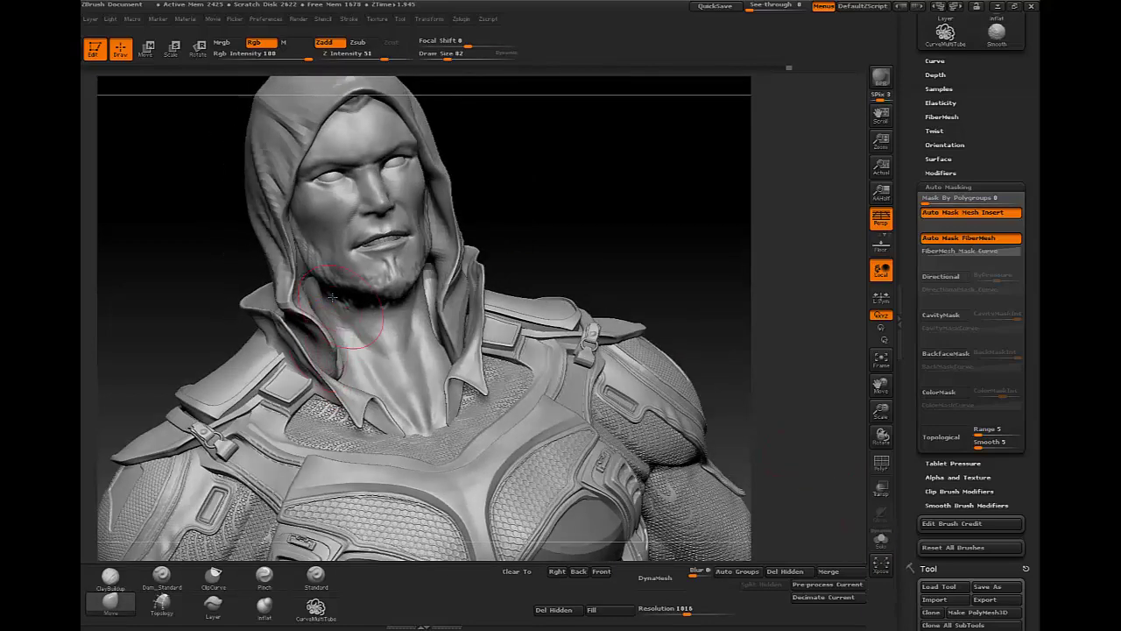
Alternate Inflat, Move and Pinch brushes to shape the collar folds near the neck
key(b)
key(i)
key(n)
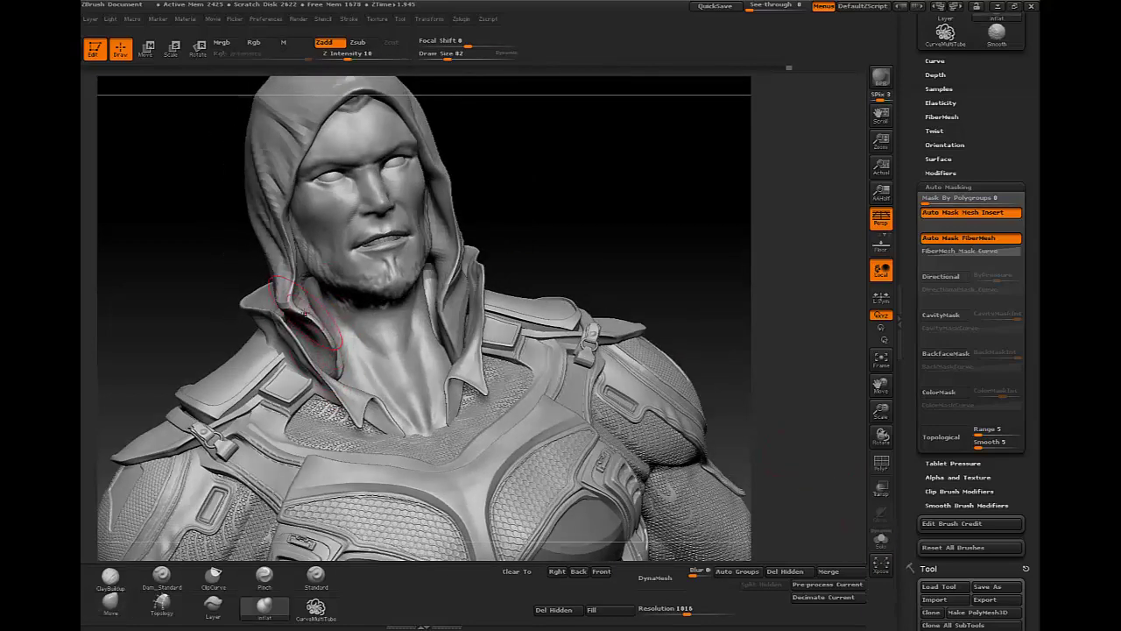
right_drag(332, 354, 355, 321)
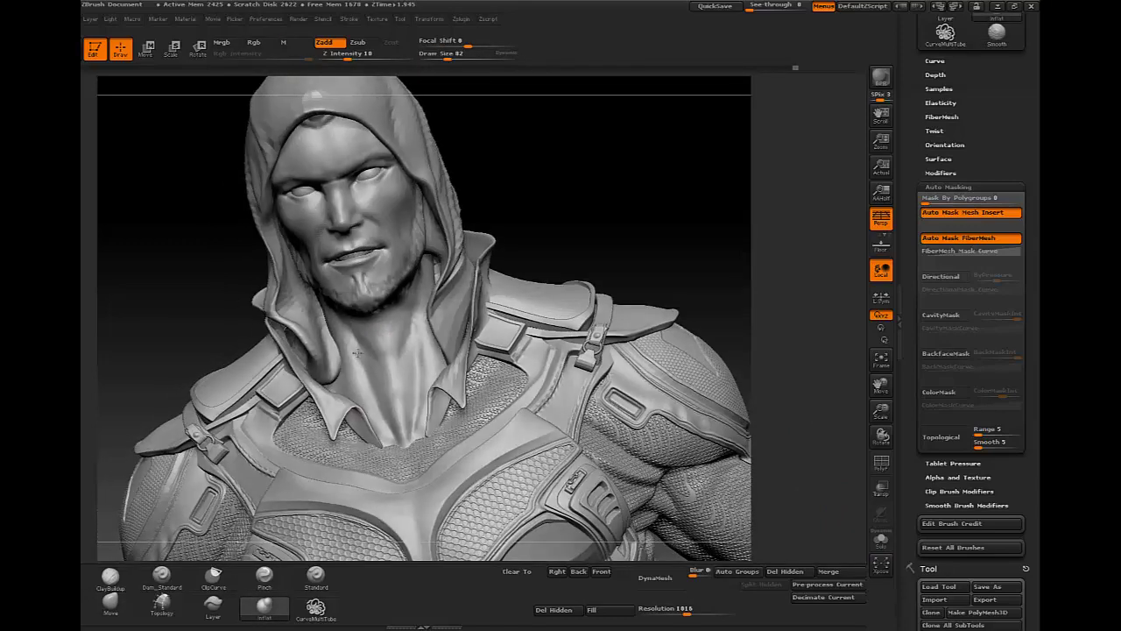
key(b)
key(m)
key(v)
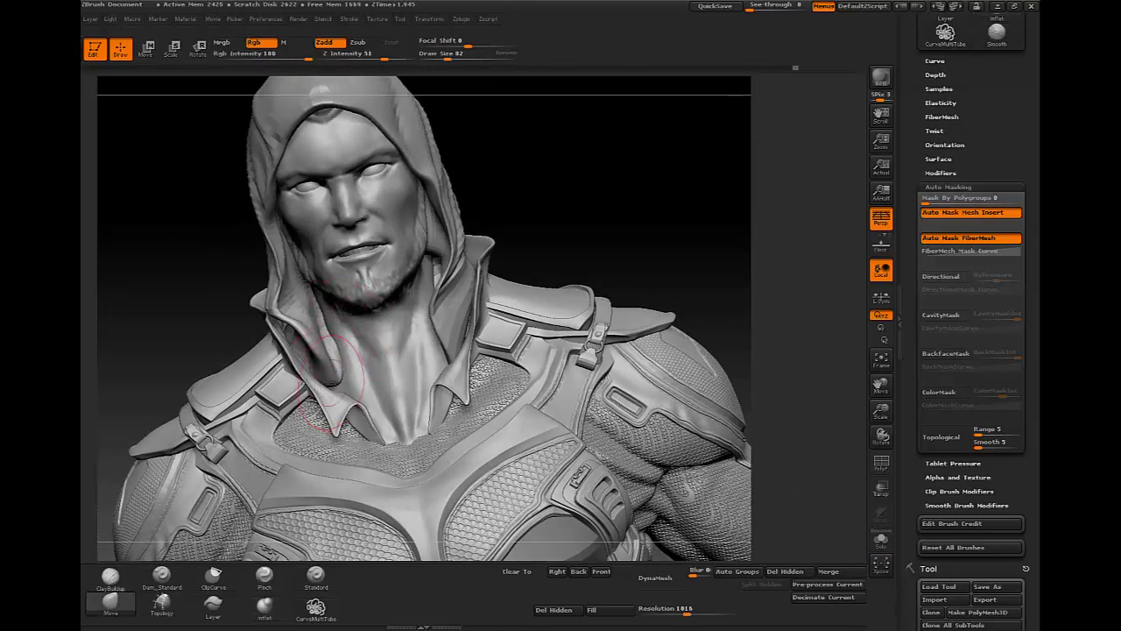
key(b)
key(p)
key(i)
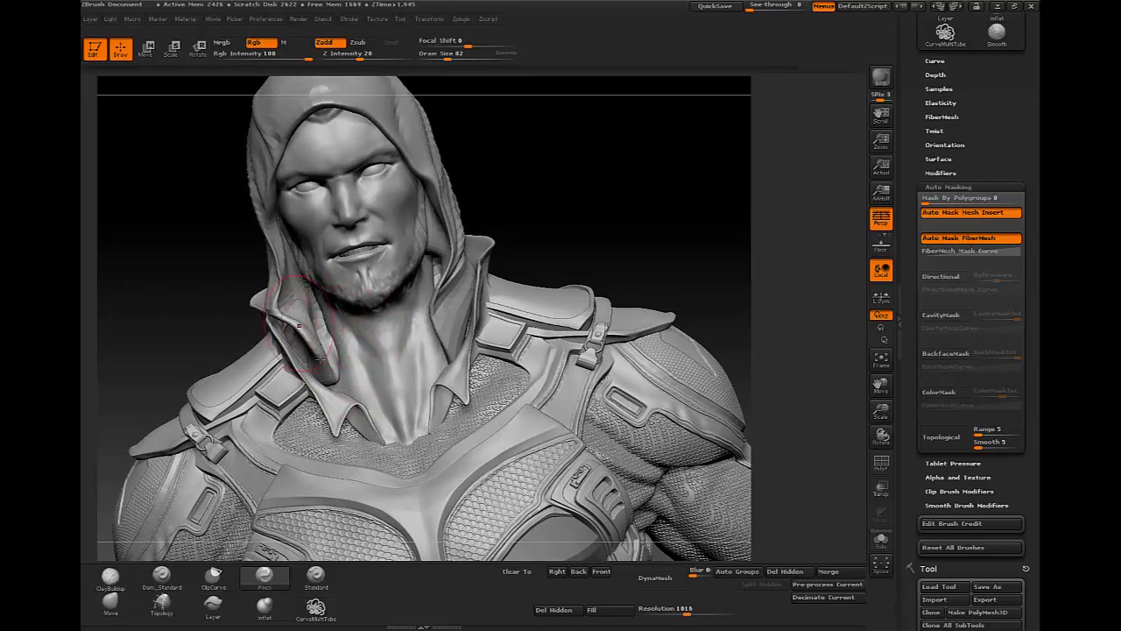
mouse_move(560, 183)
mouse_down()
mouse_move(321, 375)
mouse_move(347, 337)
mouse_up()
Keep alternating Move and low-intensity Inflat to refine the collar folds
key(b)
key(m)
key(v)
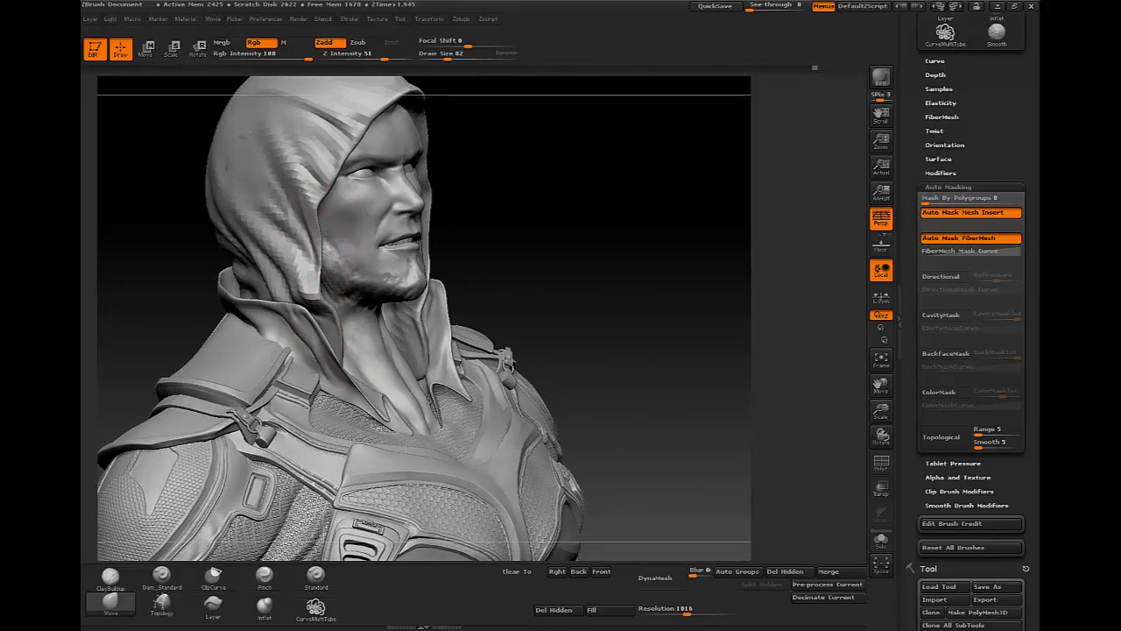
key(b)
key(i)
key(n)
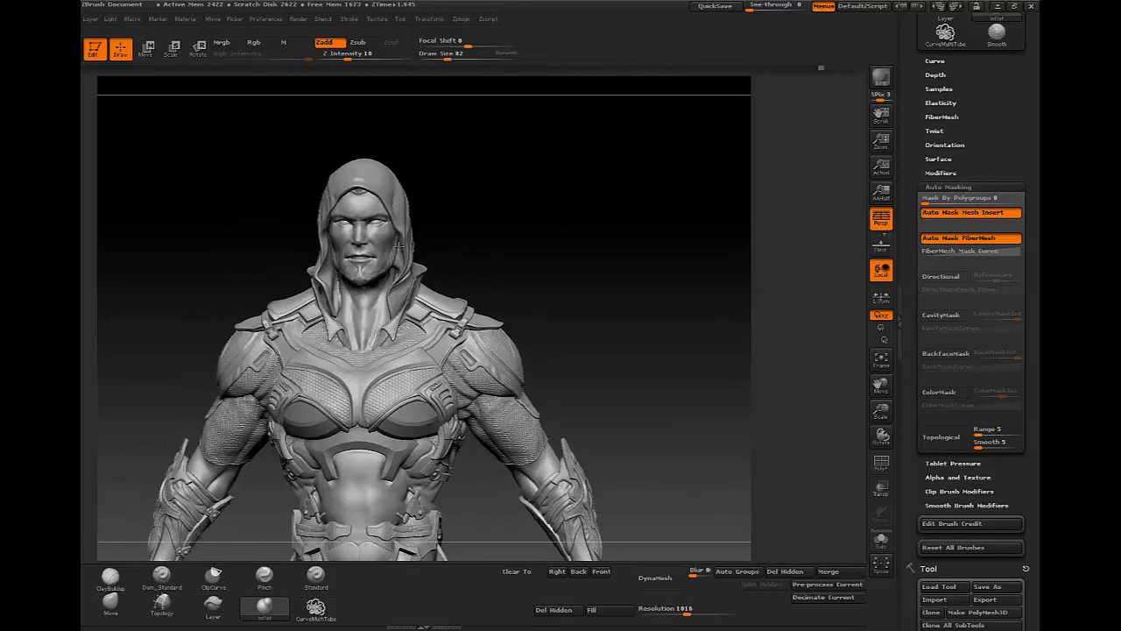
key(b)
key(m)
key(v)
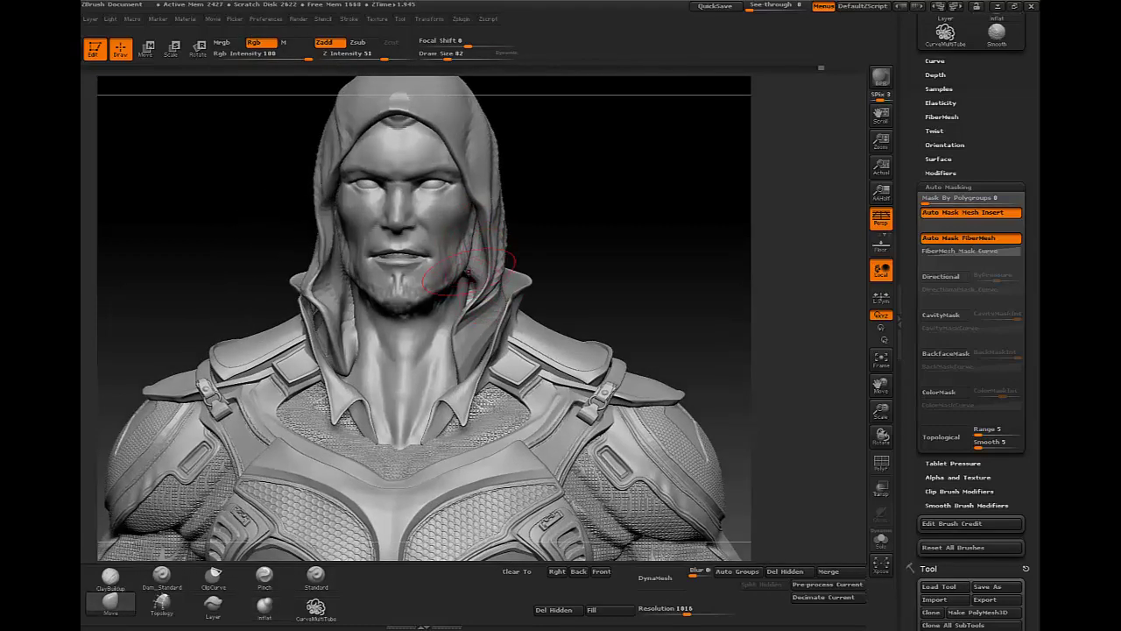
key(b)
key(i)
key(n)
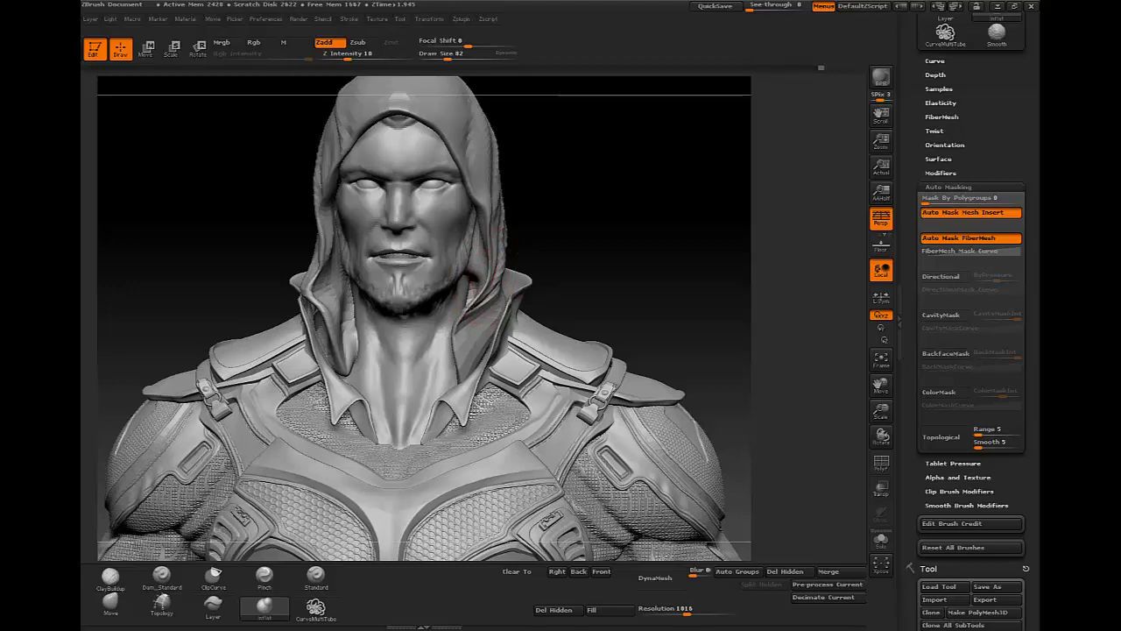
key(b)
key(m)
key(v)
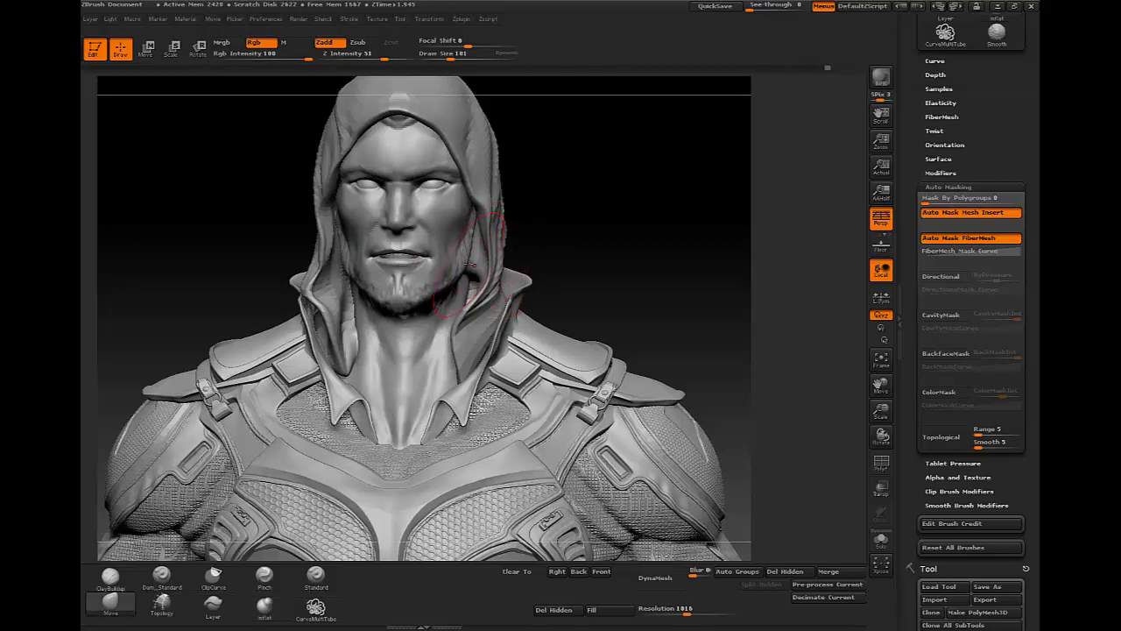
Set brush size 82 and smooth the faceted patches on the hood's side
drag(585, 200, 468, 278)
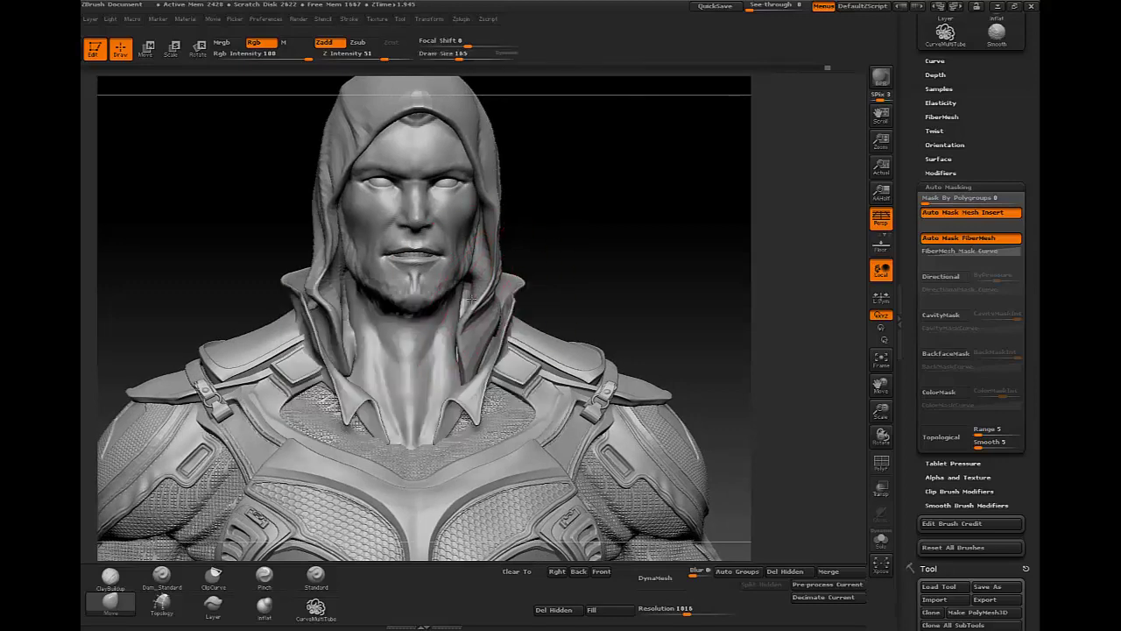
drag(570, 210, 478, 339)
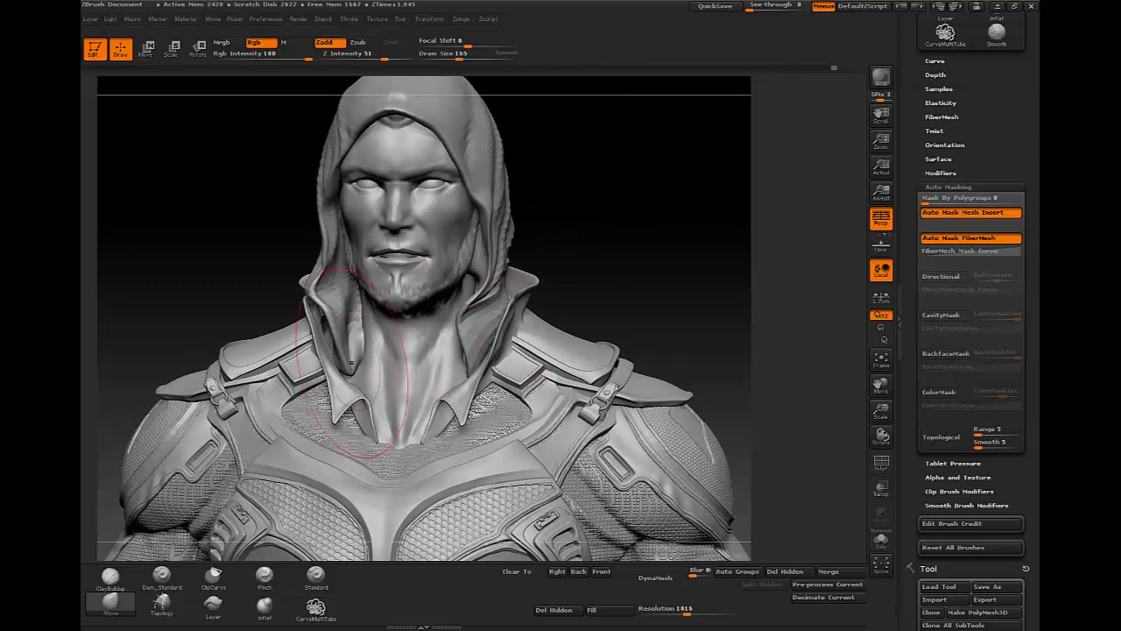
drag(613, 211, 495, 387)
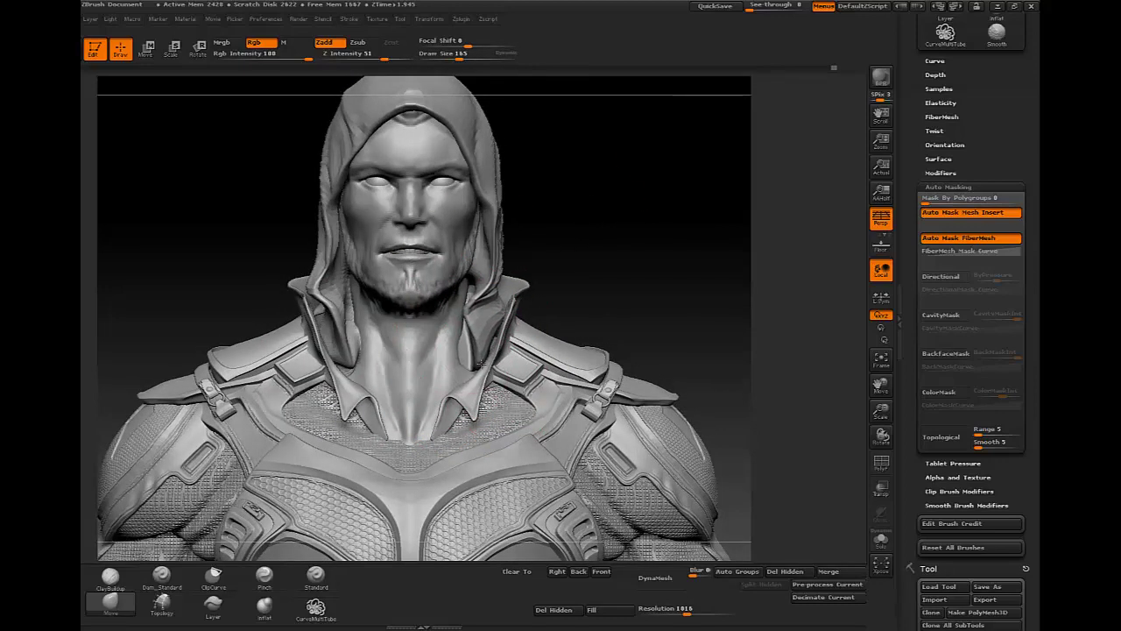
mouse_move(596, 193)
mouse_down()
mouse_move(534, 240)
mouse_move(473, 231)
mouse_up()
key(space)
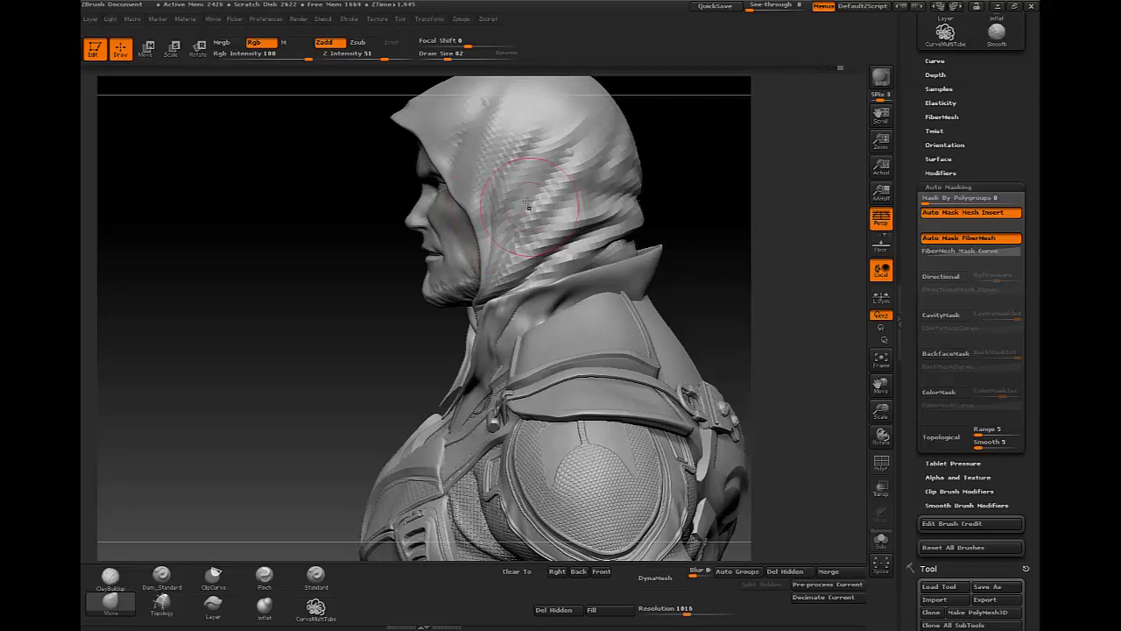
shift+drag(503, 226, 640, 149)
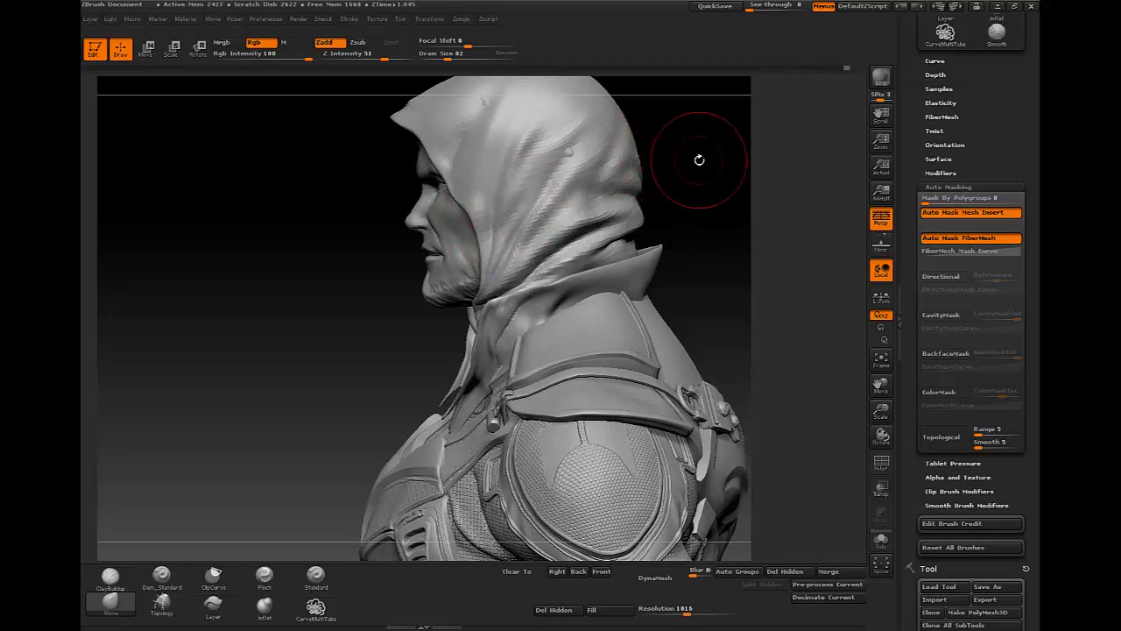
shift+drag(558, 224, 553, 233)
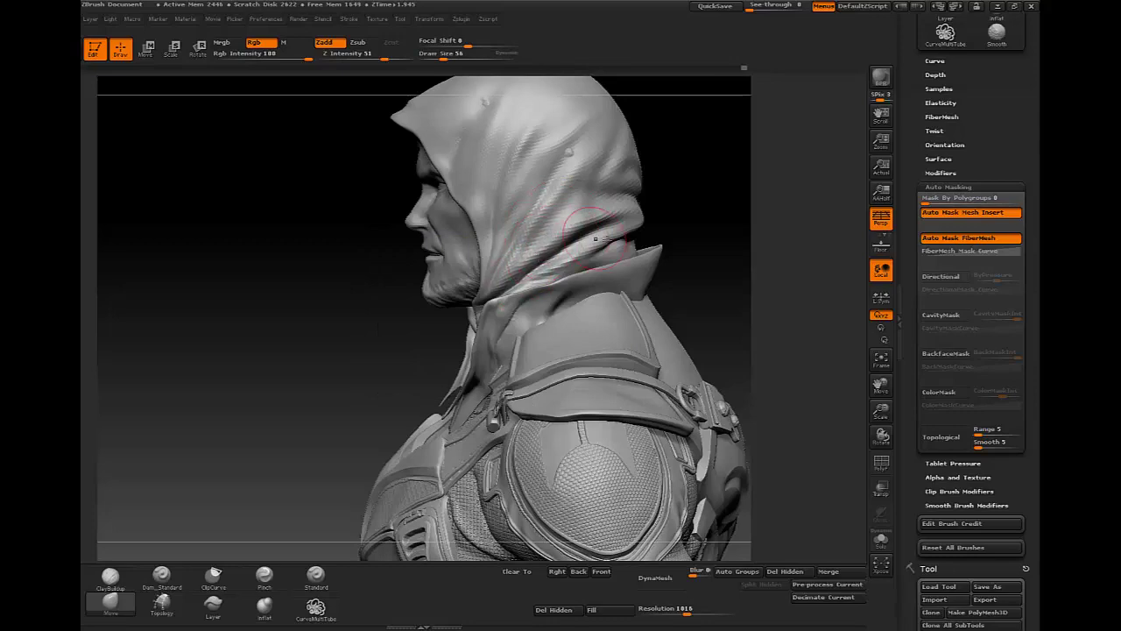
Enlarge the brush to 93, then 118, while working around the hood's back
right_drag(595, 238, 517, 263)
key(space)
mouse_move(517, 298)
mouse_down()
mouse_move(535, 300)
mouse_move(519, 313)
mouse_up()
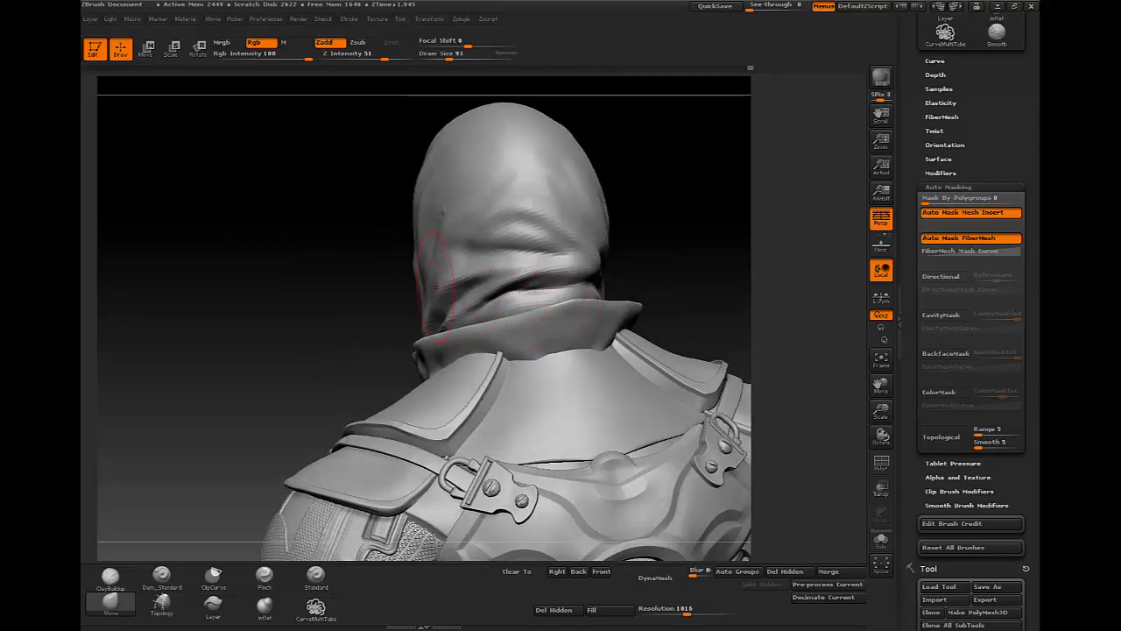
key(space)
drag(429, 253, 443, 253)
mouse_move(420, 289)
right_down()
mouse_move(553, 251)
mouse_move(586, 211)
mouse_move(601, 225)
mouse_move(520, 210)
mouse_move(583, 215)
right_up()
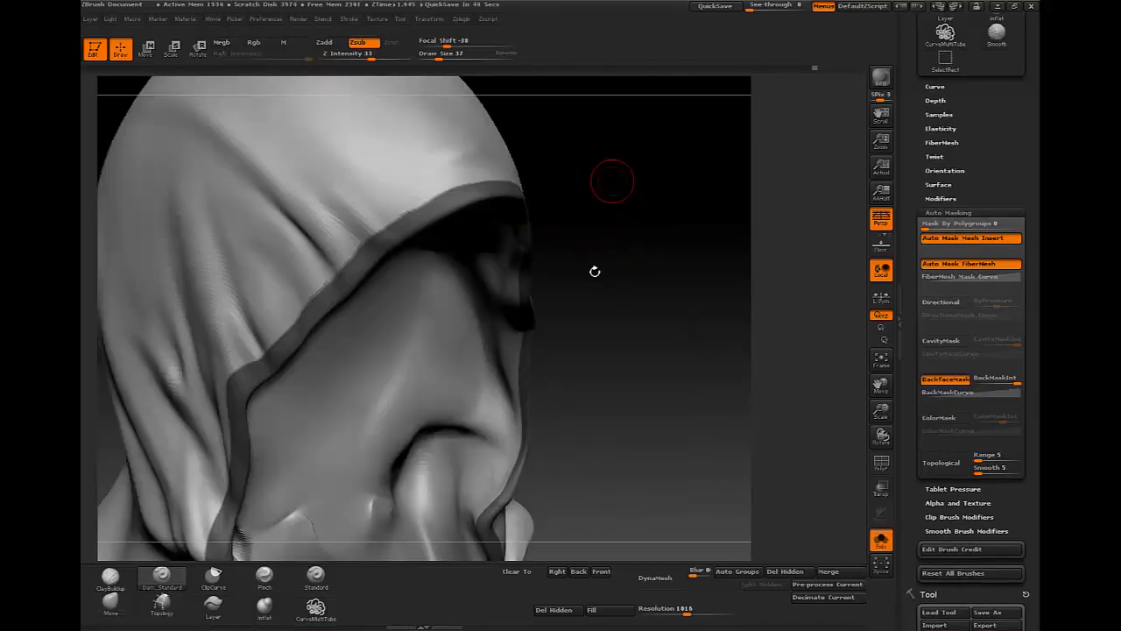
Turn the isolated hood side-on and zoom out to see the whole hood
right_drag(594, 269, 530, 242)
mouse_move(630, 318)
right_down()
mouse_move(521, 313)
mouse_move(581, 261)
mouse_move(858, 198)
right_up()
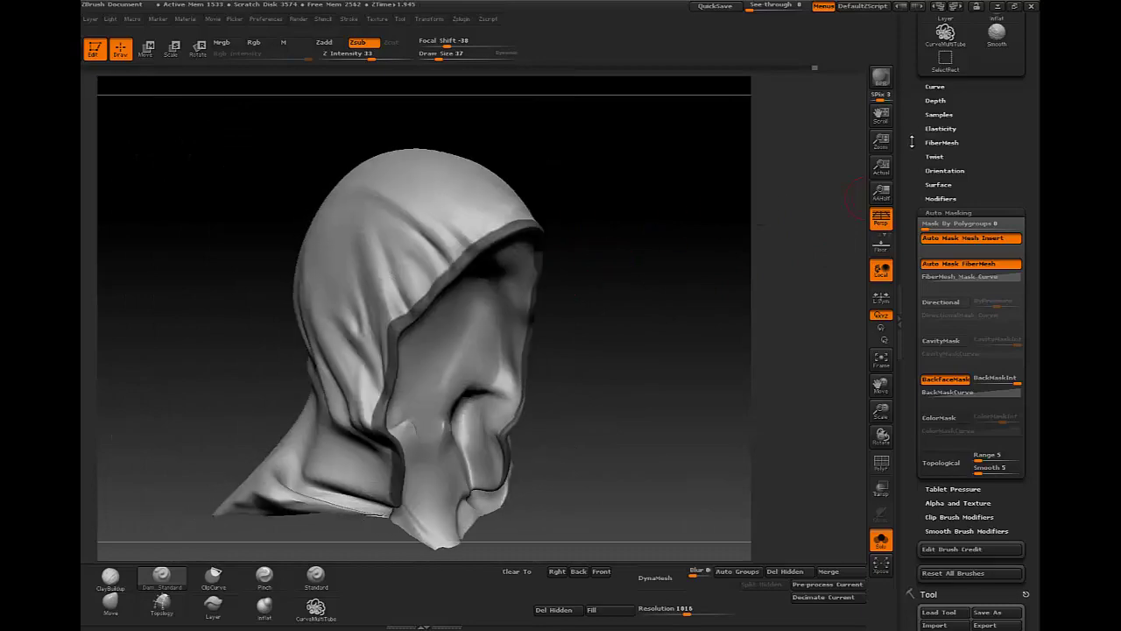
drag(911, 142, 968, 295)
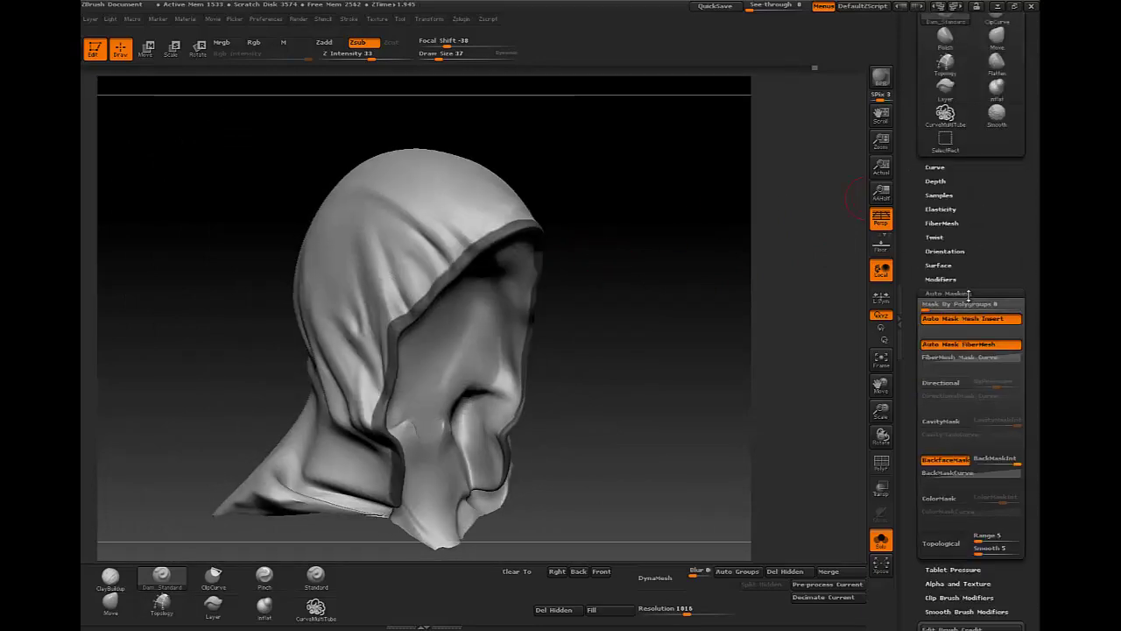
Extract the masked hood border as new geometry with SubTool Extract
click(968, 294)
click(935, 591)
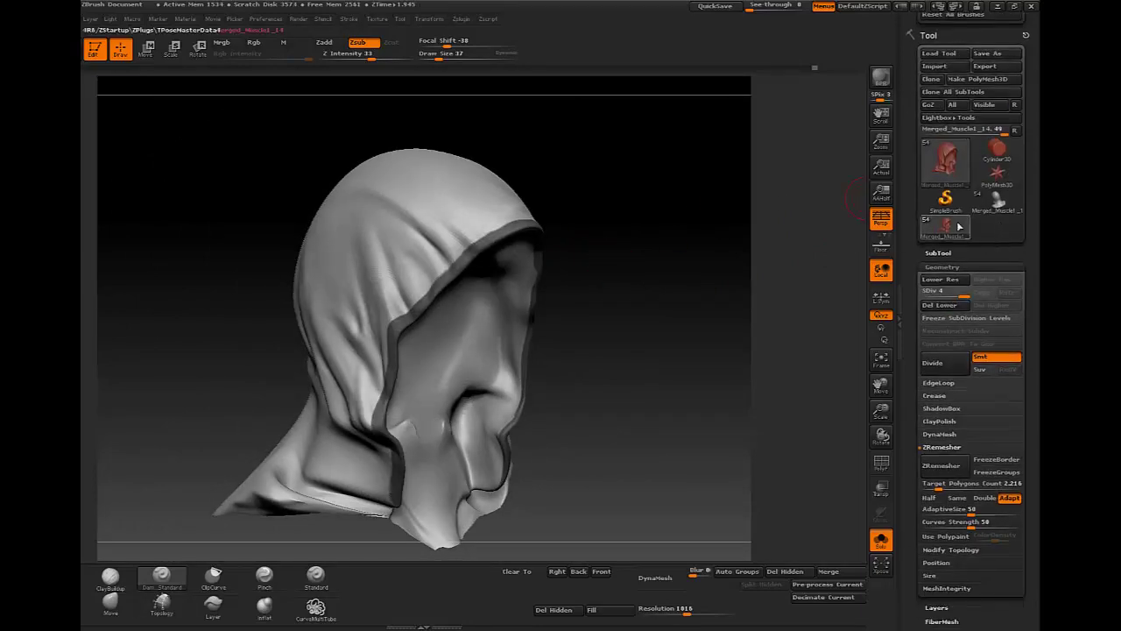
click(938, 253)
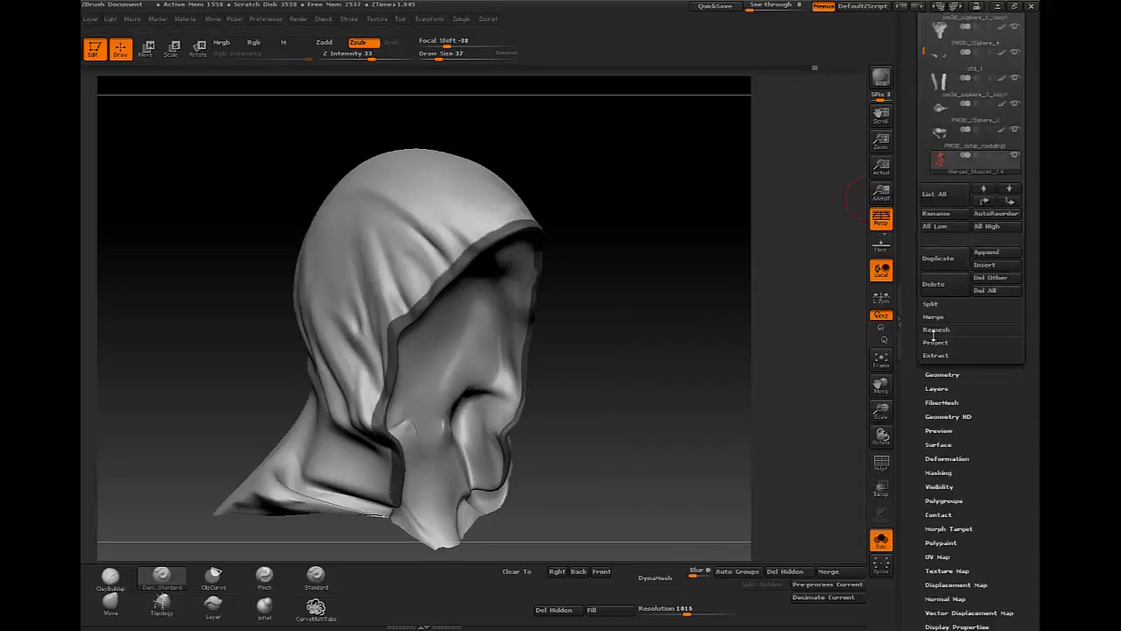
click(937, 354)
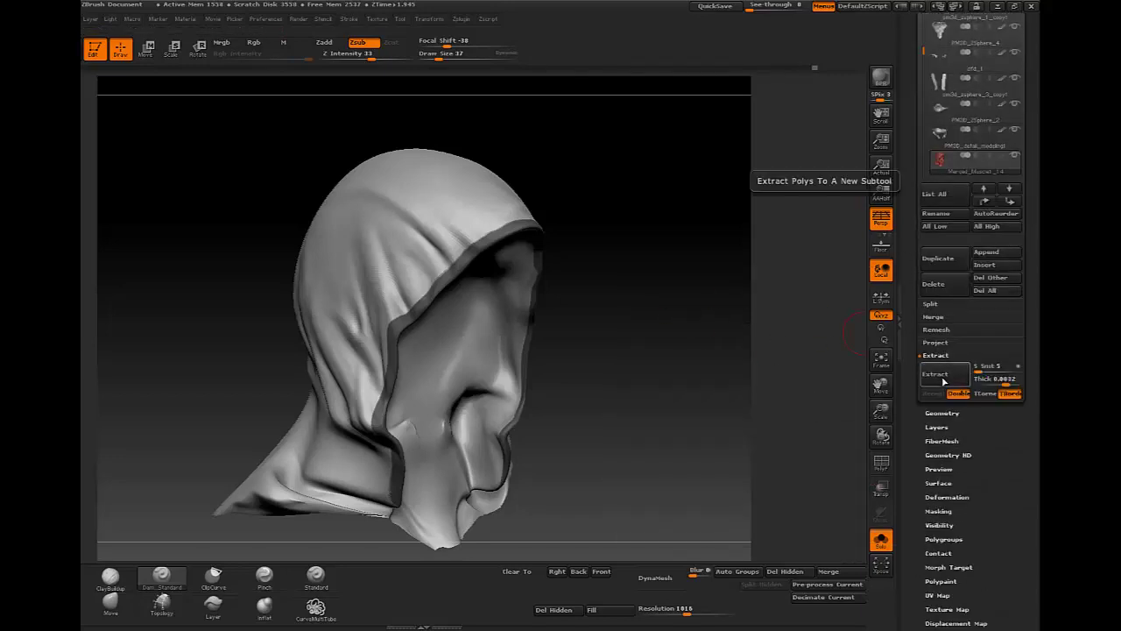
click(943, 381)
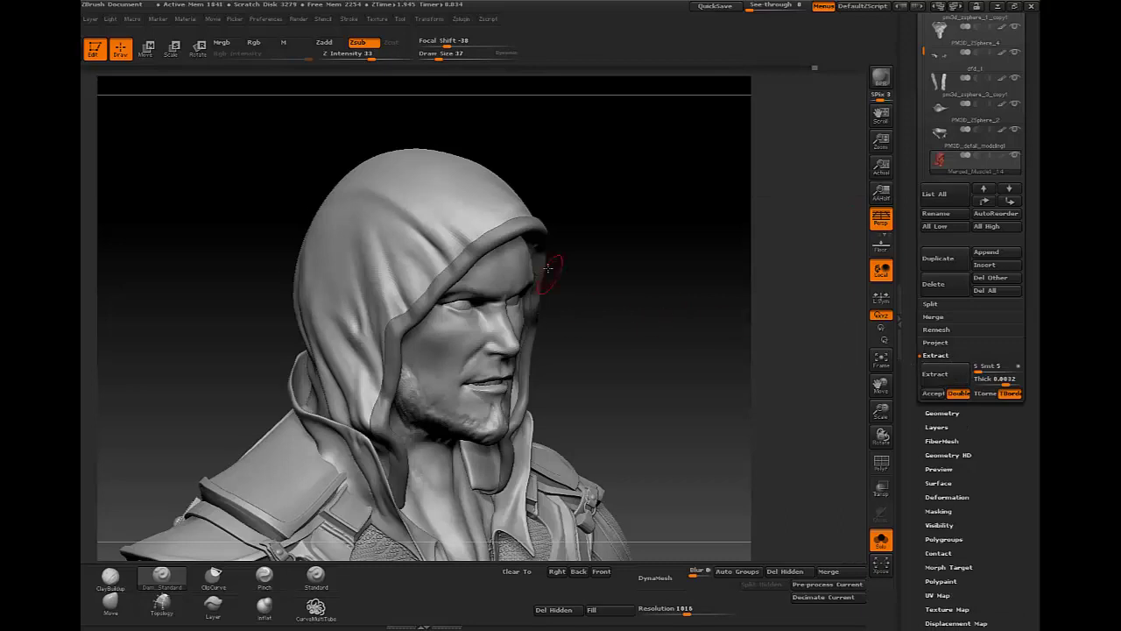
Re-extract the rim at 0.02 thickness with Double off, and accept it as Extract5
mouse_move(551, 251)
mouse_down()
mouse_move(531, 237)
mouse_move(563, 320)
mouse_up()
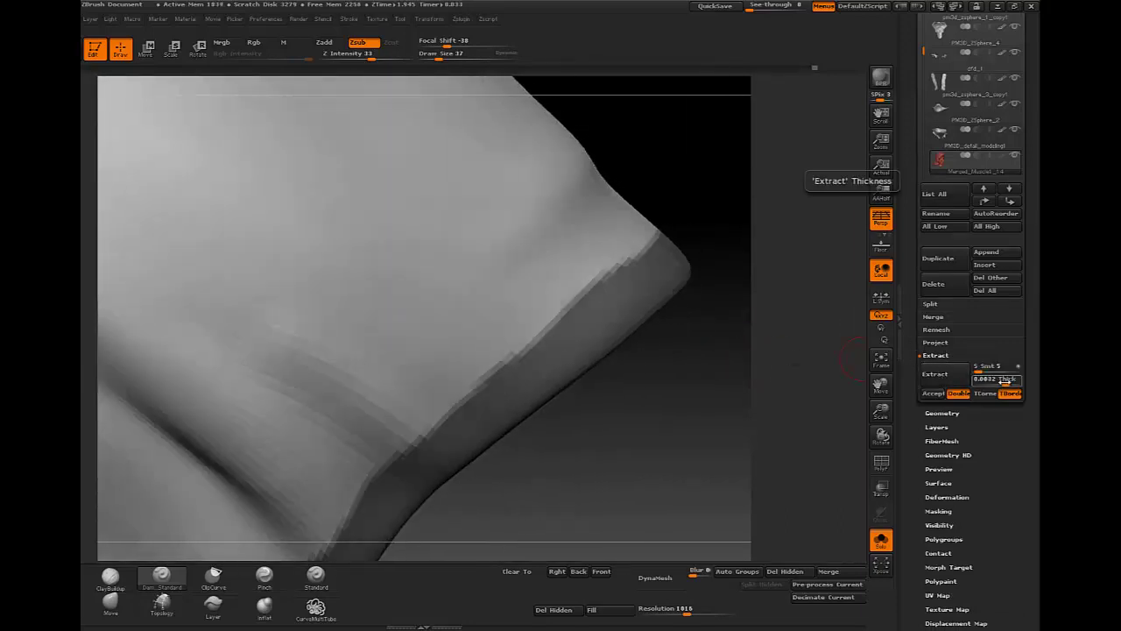
drag(983, 380, 974, 380)
click(946, 375)
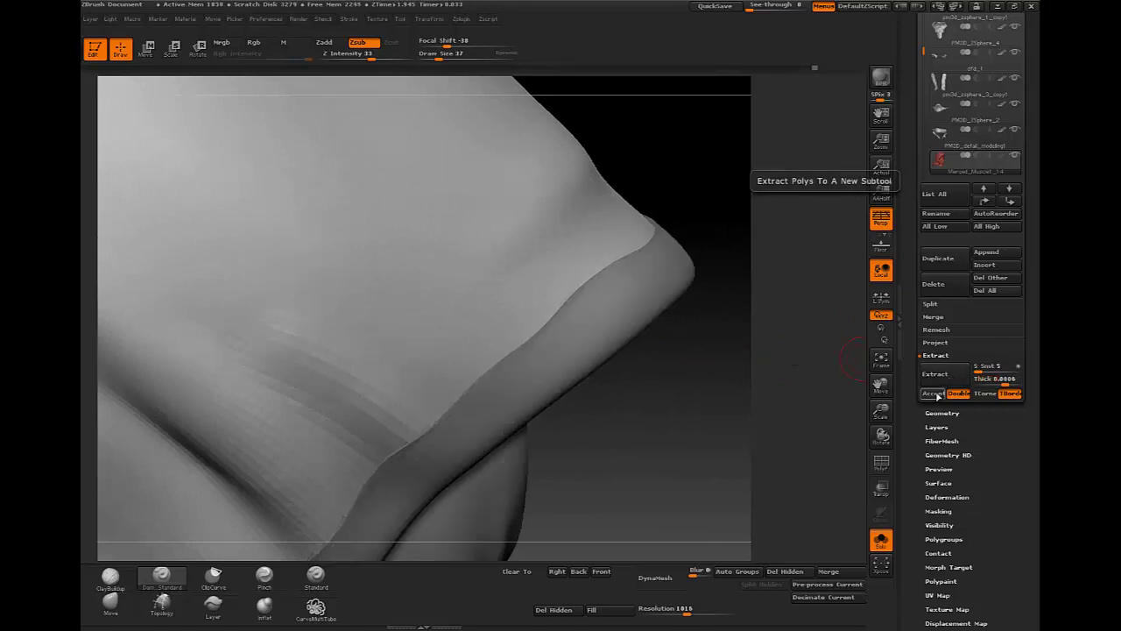
click(958, 393)
click(946, 375)
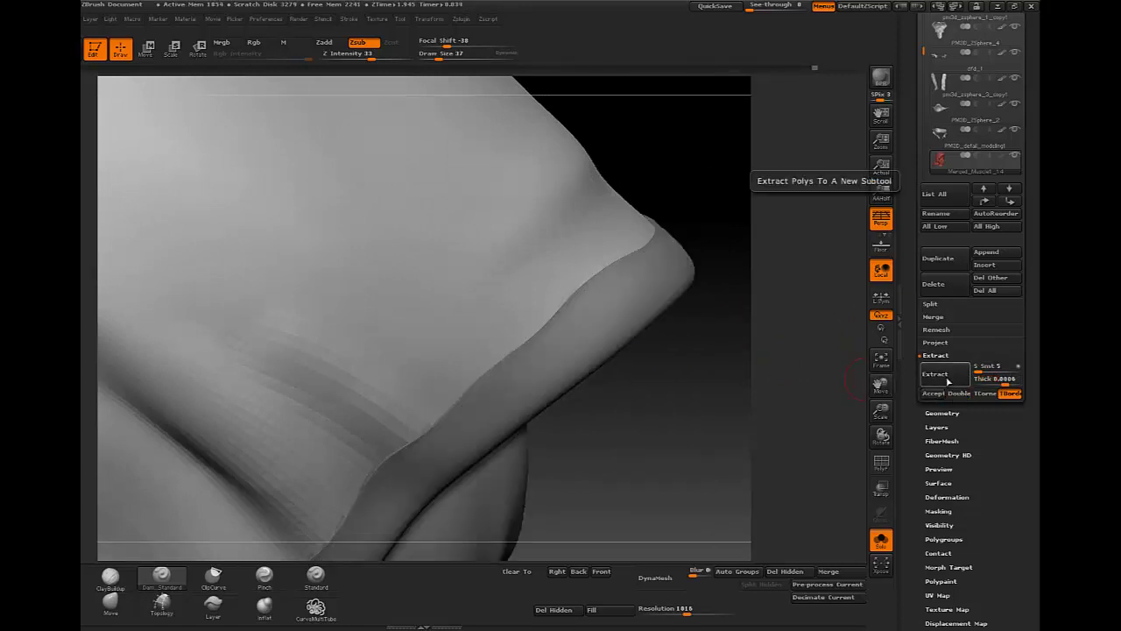
click(934, 393)
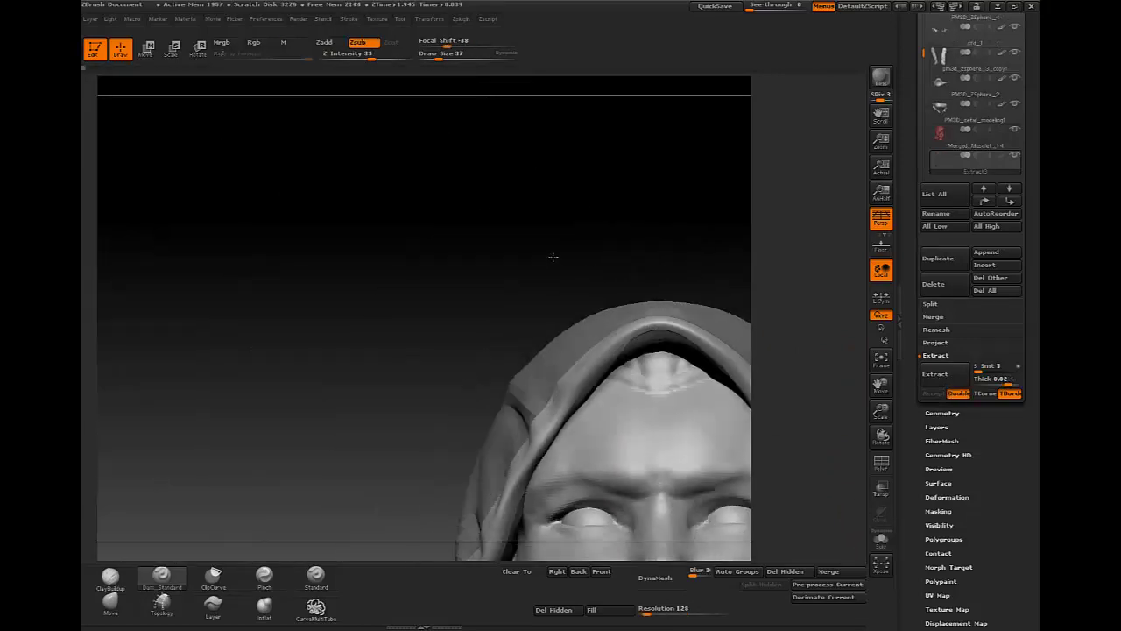
Load the Stitch brush from LightBox and frame the new hood rim closely
mouse_move(553, 257)
mouse_down()
mouse_move(523, 282)
mouse_move(503, 361)
mouse_move(508, 272)
mouse_up()
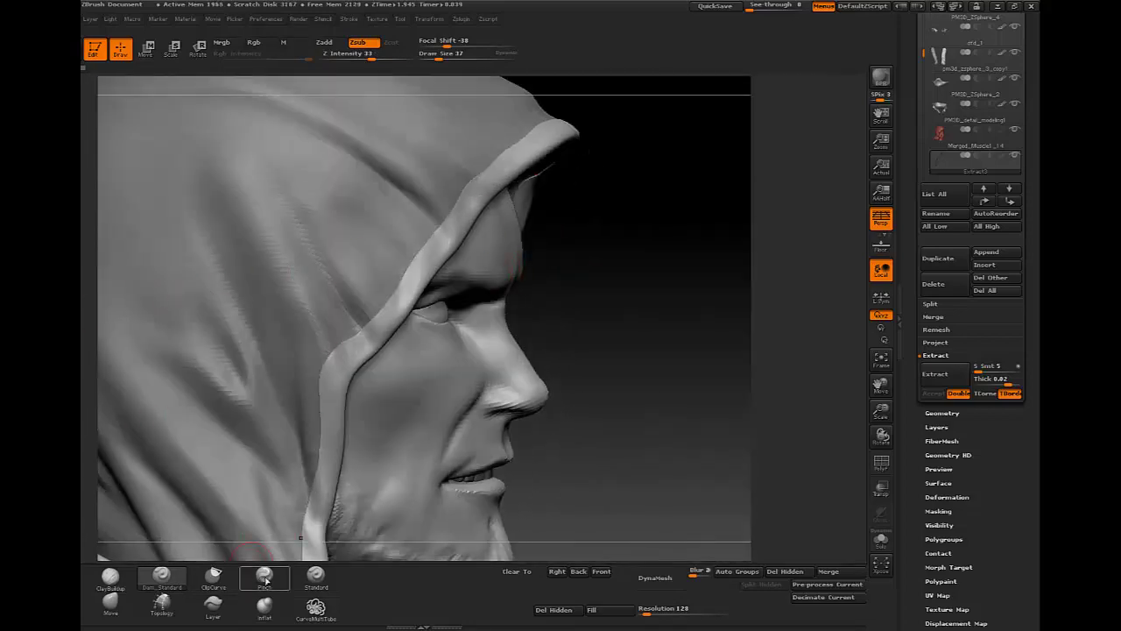
click(317, 578)
key(b)
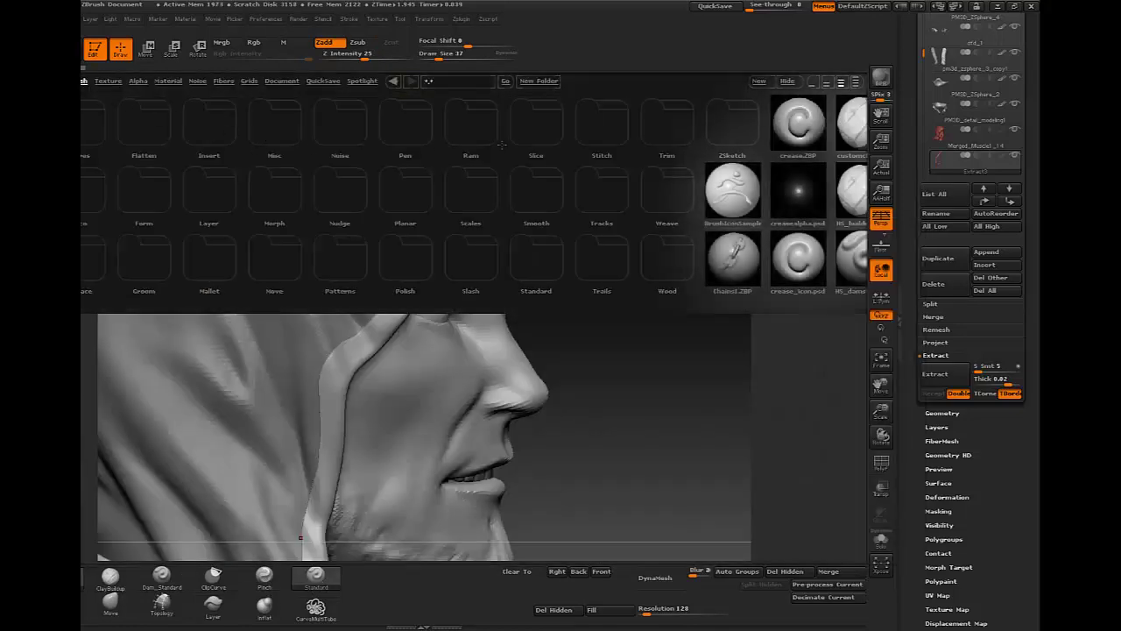
click(614, 135)
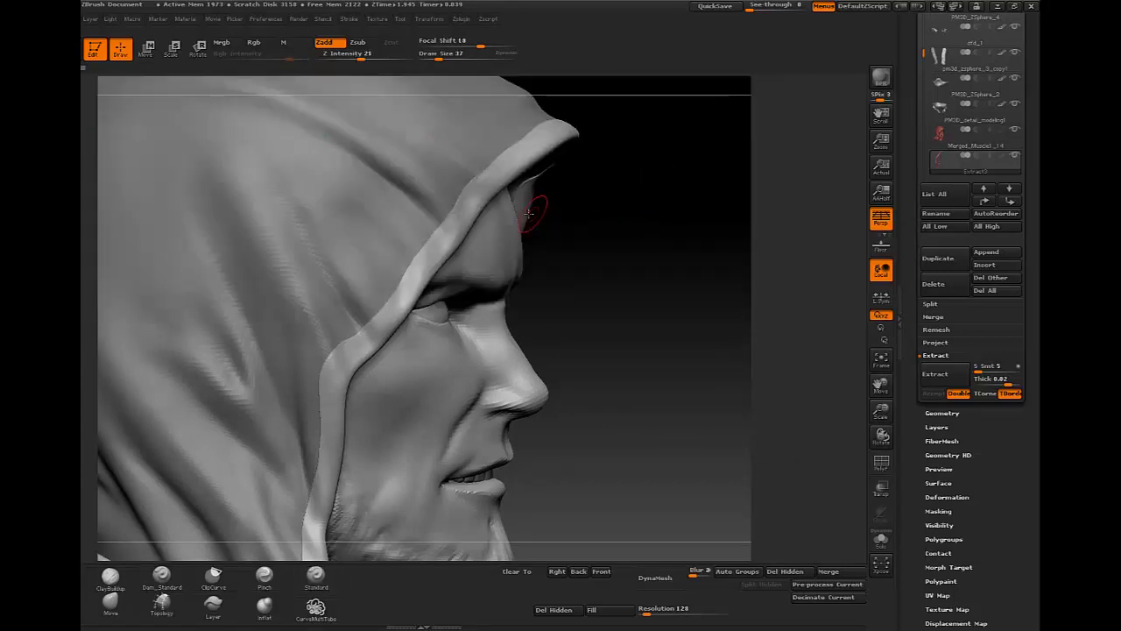
ctrl+right_drag(529, 213, 425, 260)
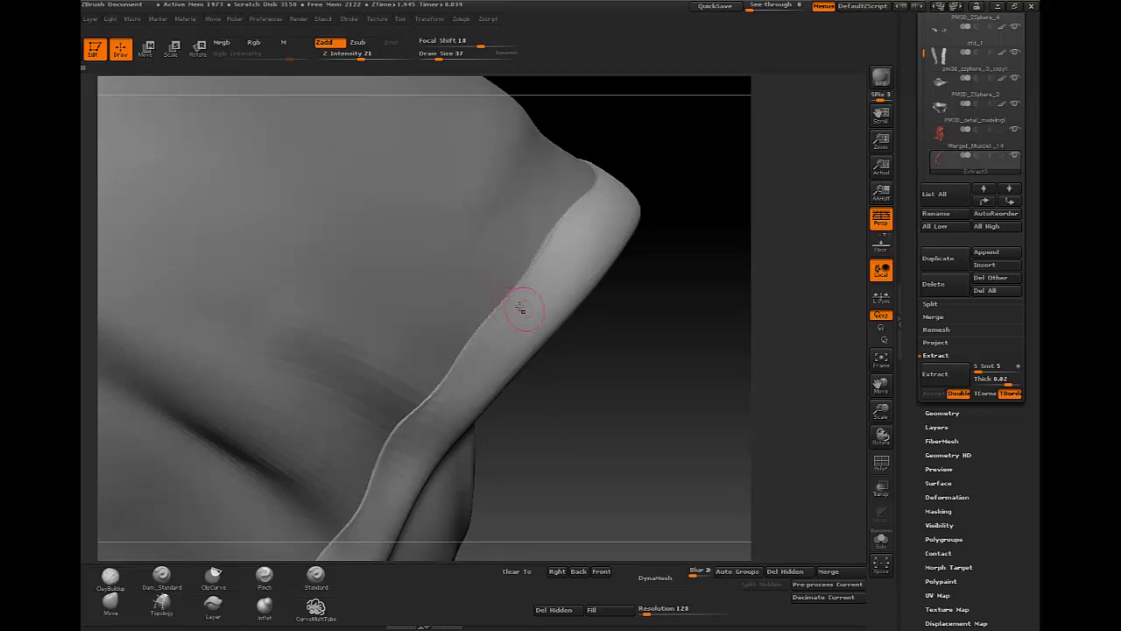
mouse_move(520, 309)
mouse_down()
mouse_move(483, 257)
mouse_move(502, 213)
mouse_move(478, 219)
mouse_up()
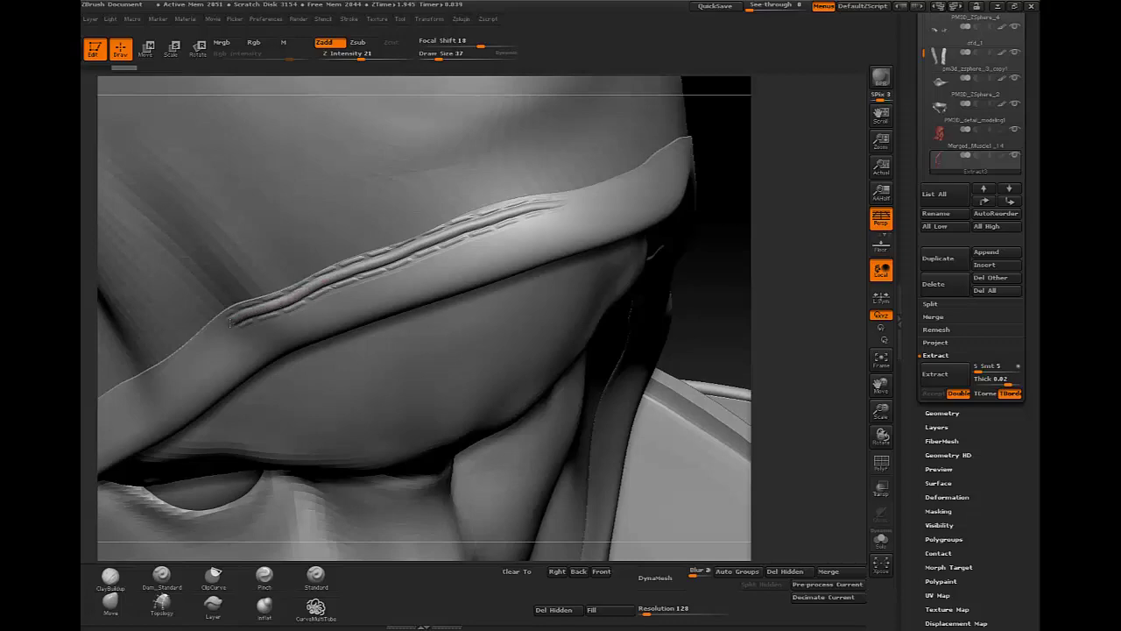
Add stitch marks further along the hood rim toward the side of the face
mouse_move(210, 336)
right_down()
mouse_move(597, 256)
mouse_move(513, 257)
mouse_move(523, 272)
right_up()
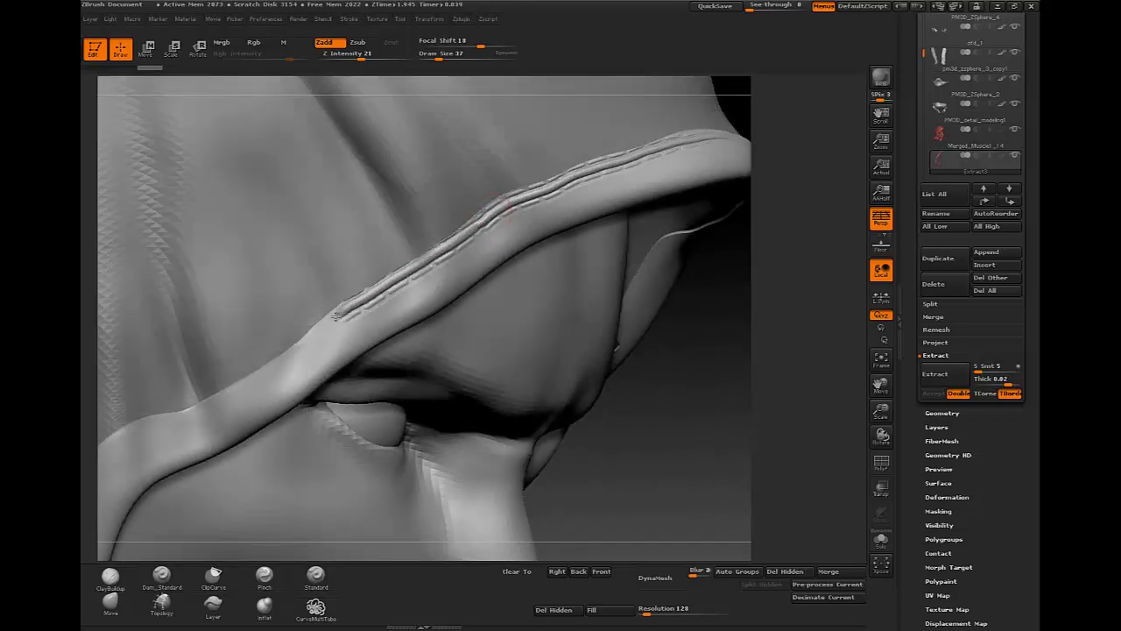
right_drag(305, 341, 463, 295)
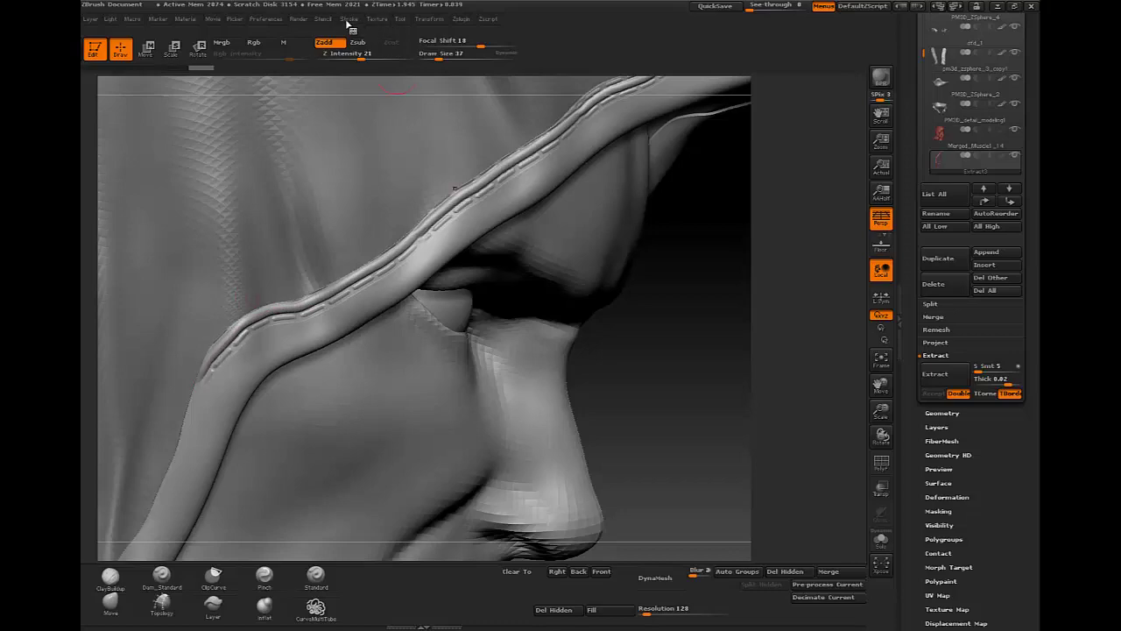
click(349, 18)
mouse_move(400, 263)
right_down()
mouse_move(451, 207)
mouse_move(453, 158)
right_up()
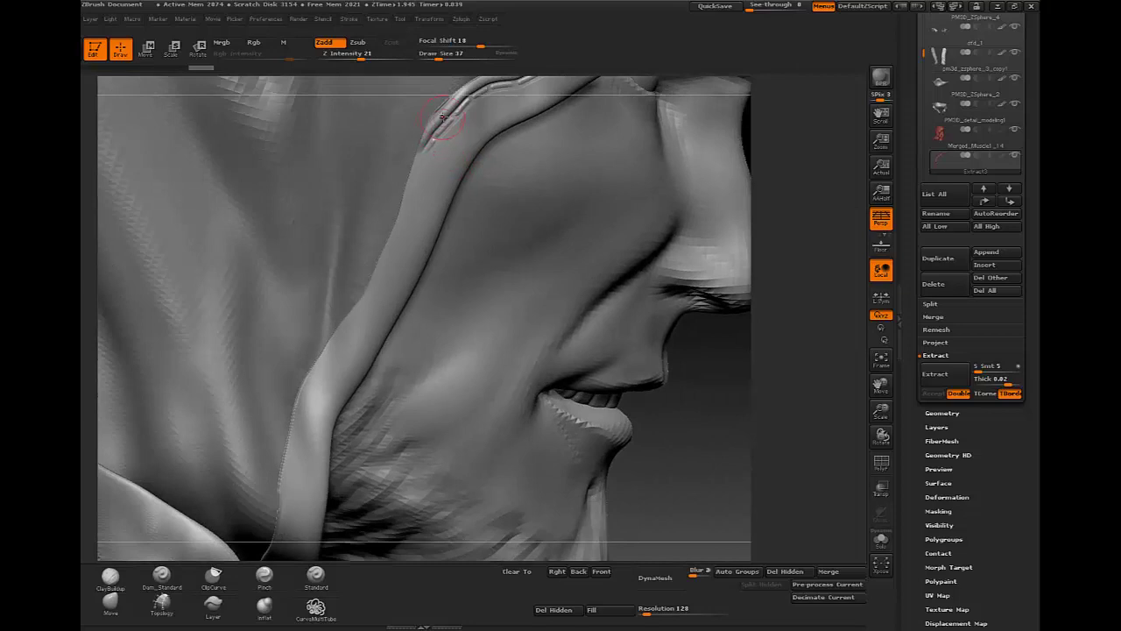
drag(416, 173, 440, 115)
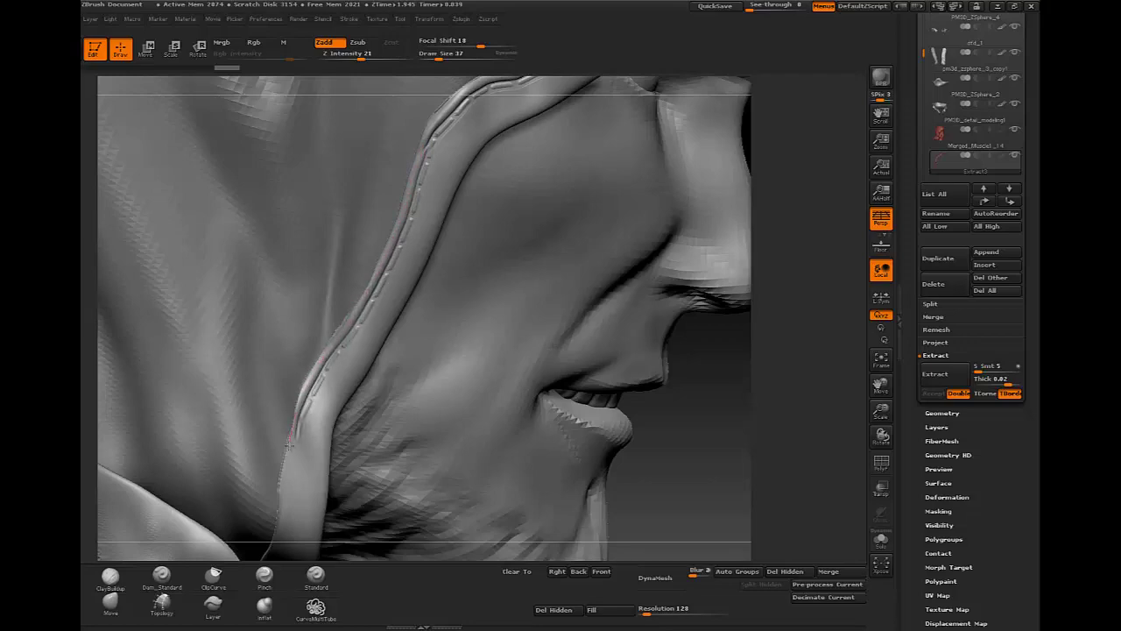
key(f)
Solo the extracted rim strip to inspect it alone, then show the full bust
mouse_move(454, 405)
mouse_down()
mouse_move(471, 308)
mouse_move(496, 263)
mouse_move(439, 132)
mouse_up()
click(882, 541)
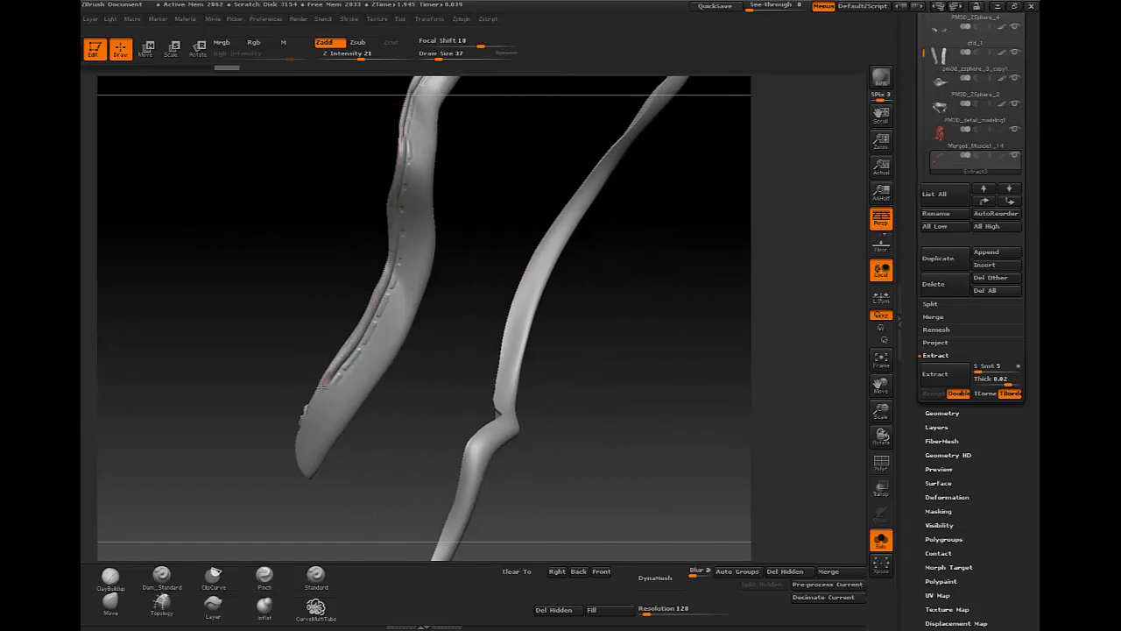
mouse_move(308, 506)
mouse_down()
mouse_move(426, 325)
mouse_move(520, 290)
mouse_move(456, 253)
mouse_move(490, 294)
mouse_move(571, 321)
mouse_up()
click(881, 541)
Isolate the rim strip with Solo and stitch along its edge
click(881, 541)
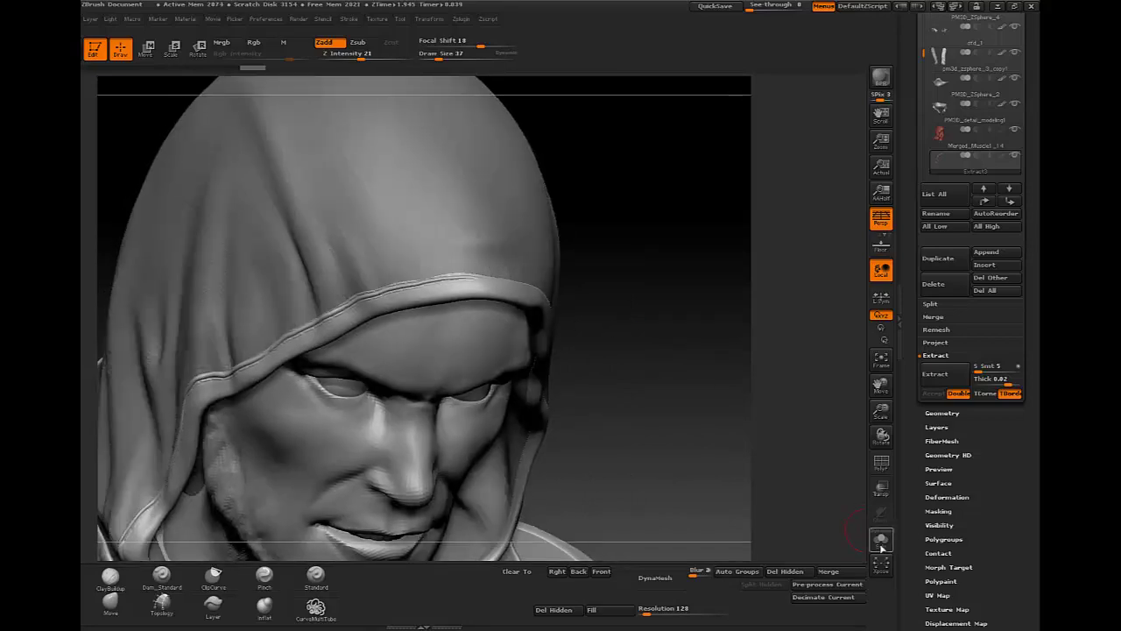
mouse_move(578, 368)
mouse_down()
mouse_move(505, 268)
mouse_move(521, 247)
mouse_move(421, 175)
mouse_move(363, 170)
mouse_up()
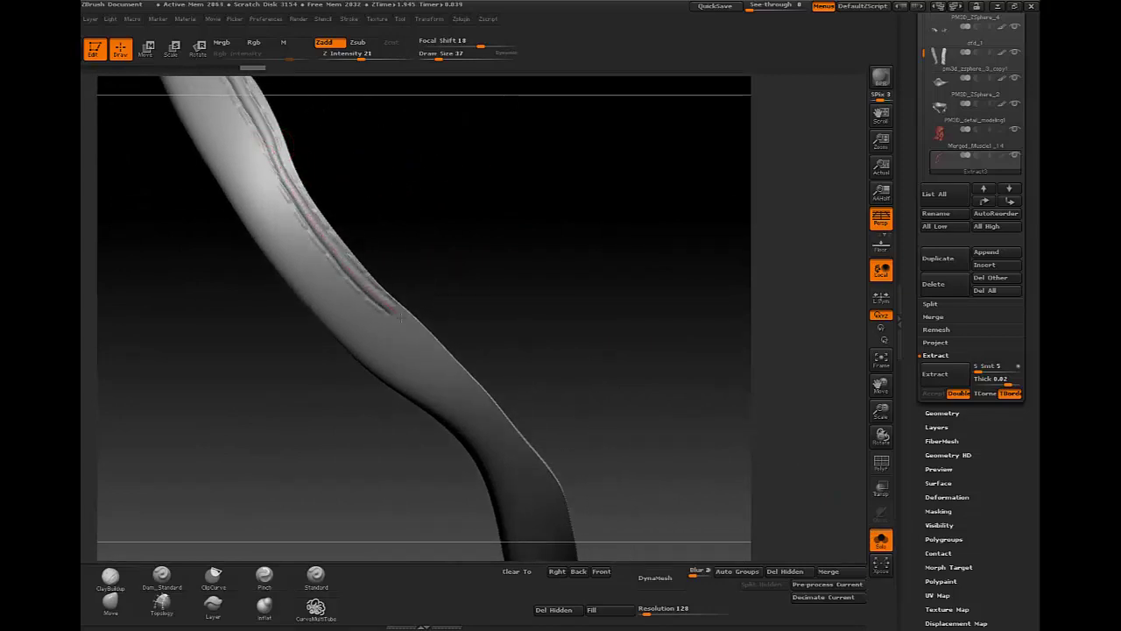
drag(414, 336, 475, 399)
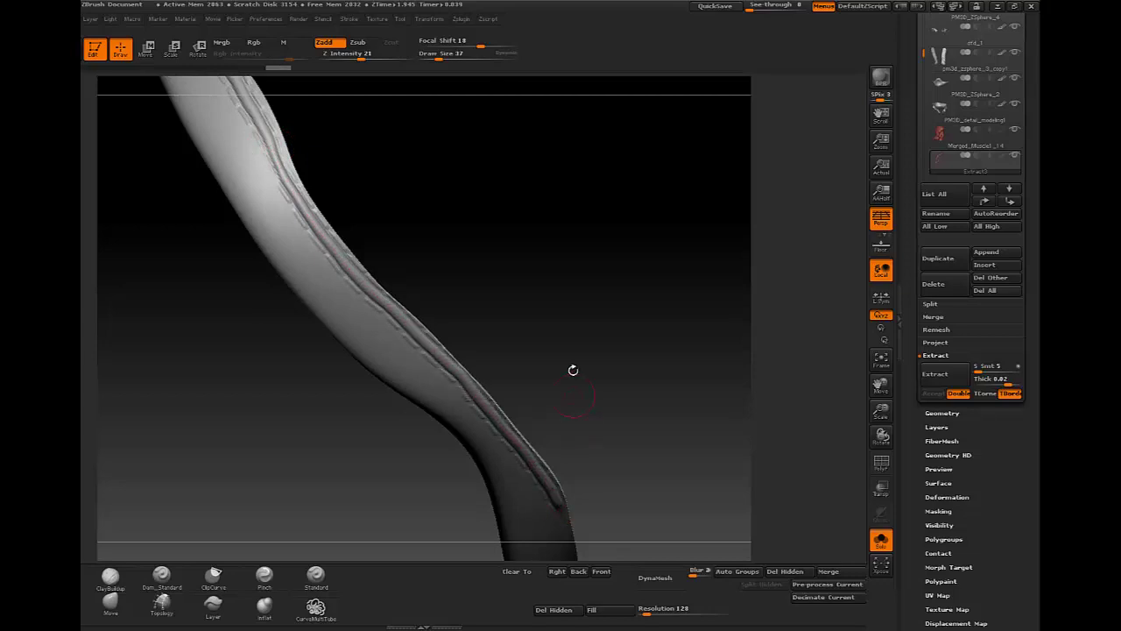
mouse_move(573, 370)
mouse_down()
mouse_move(475, 183)
mouse_move(378, 102)
mouse_move(383, 156)
mouse_up()
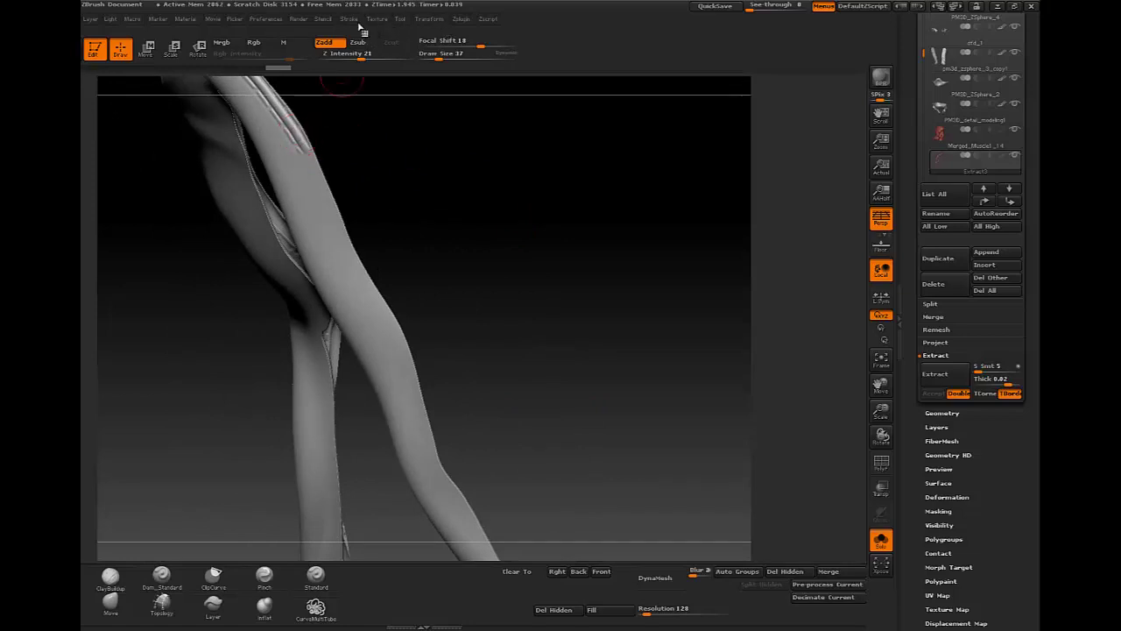
click(352, 19)
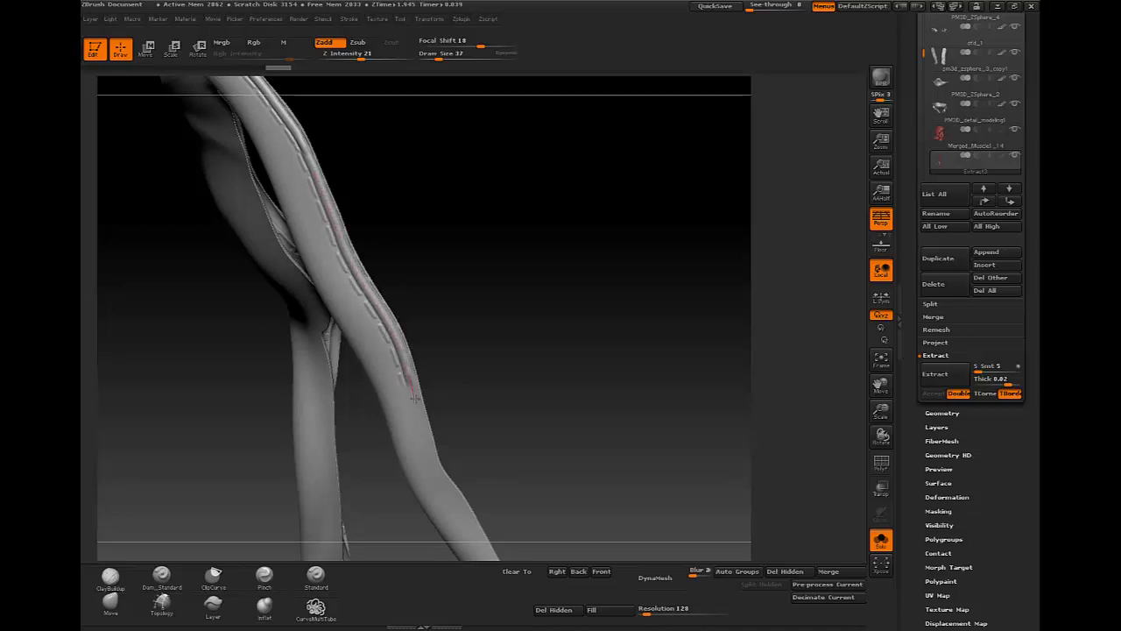
Continue the stitches down the strip's lower curve to its tip
drag(473, 421, 308, 153)
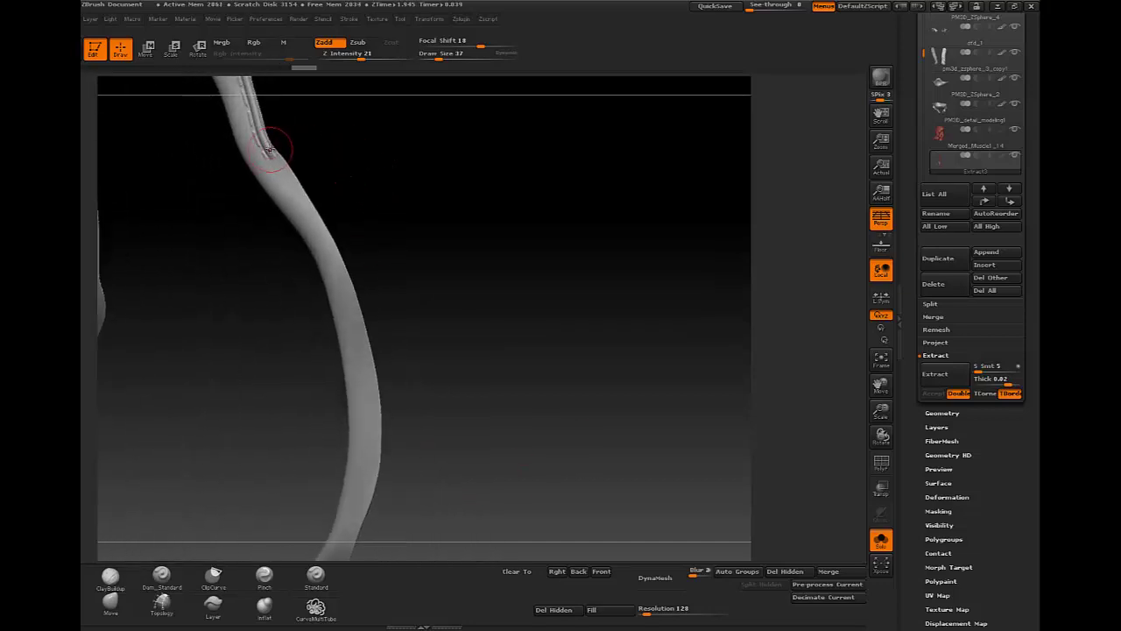
drag(295, 183, 325, 234)
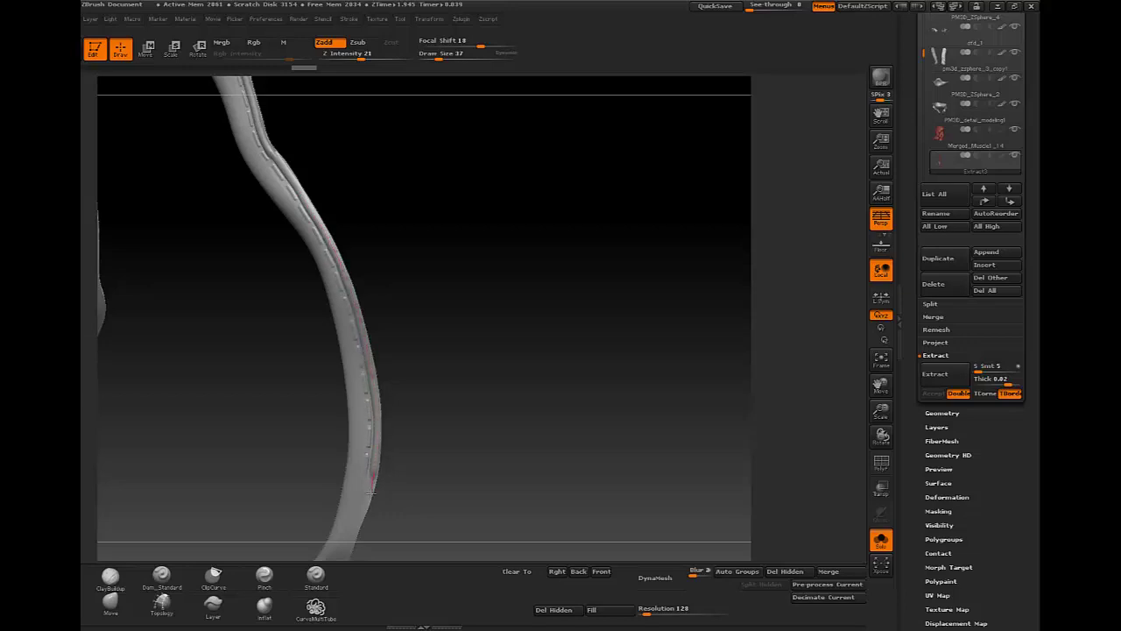
drag(478, 411, 473, 185)
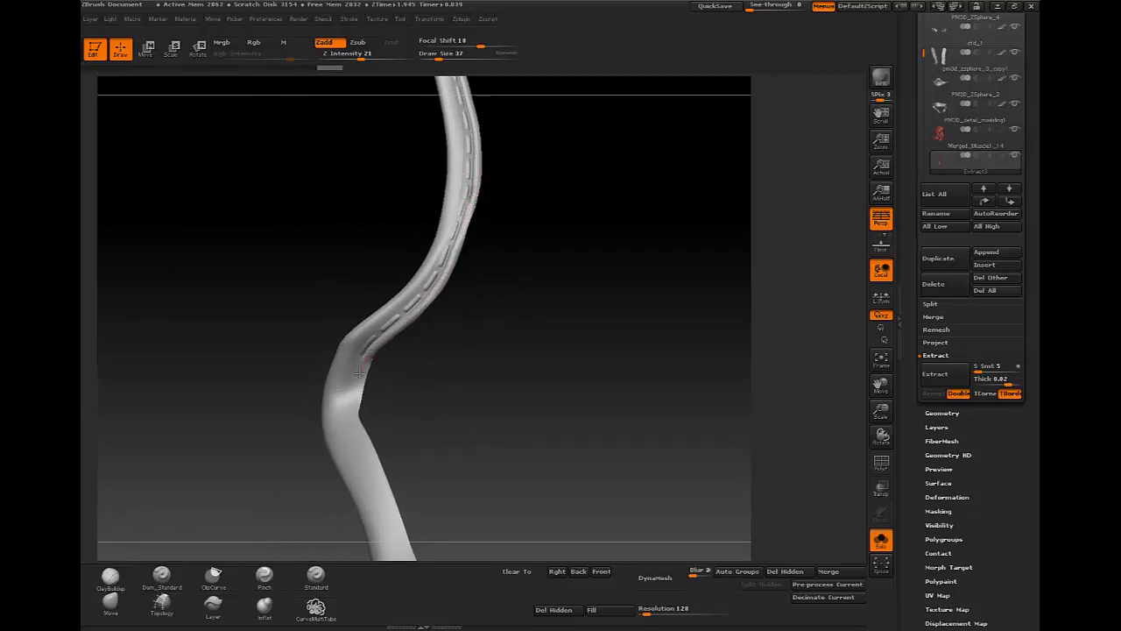
drag(367, 437, 286, 206)
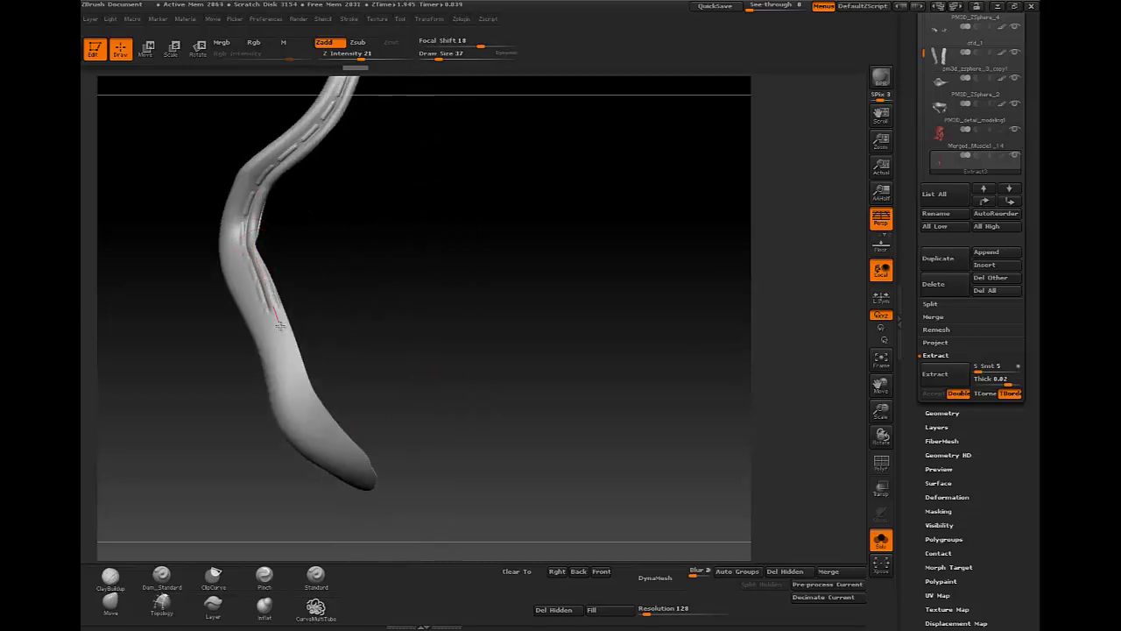
drag(278, 326, 306, 400)
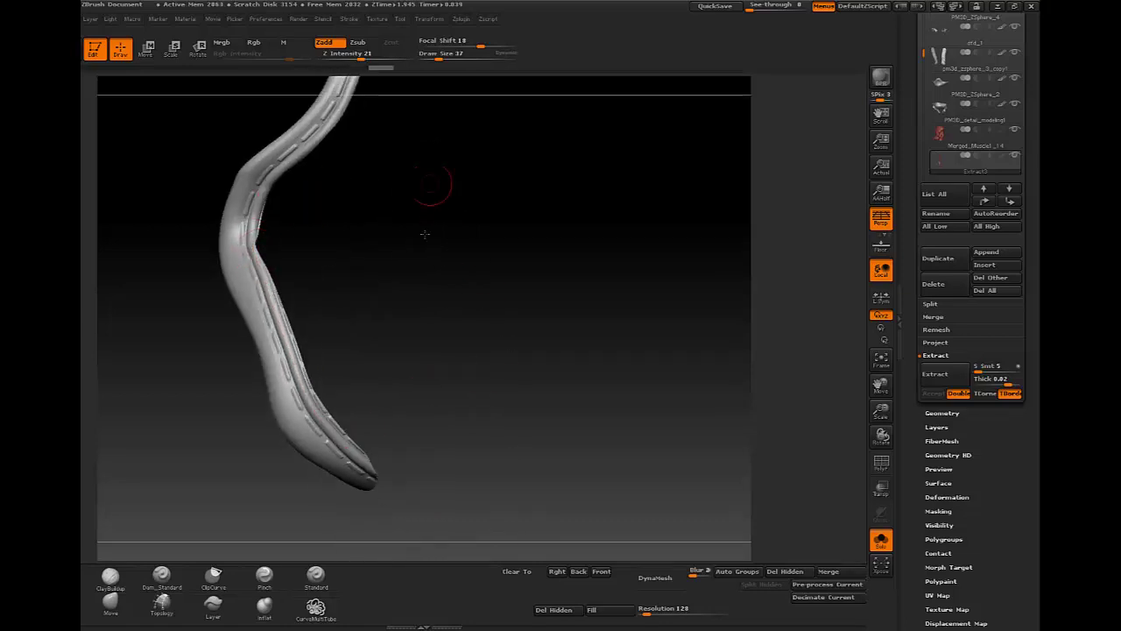
mouse_move(430, 187)
mouse_down()
mouse_move(529, 168)
mouse_move(514, 259)
mouse_up()
Show the full head and switch to the Pinch brush at size 109
click(881, 539)
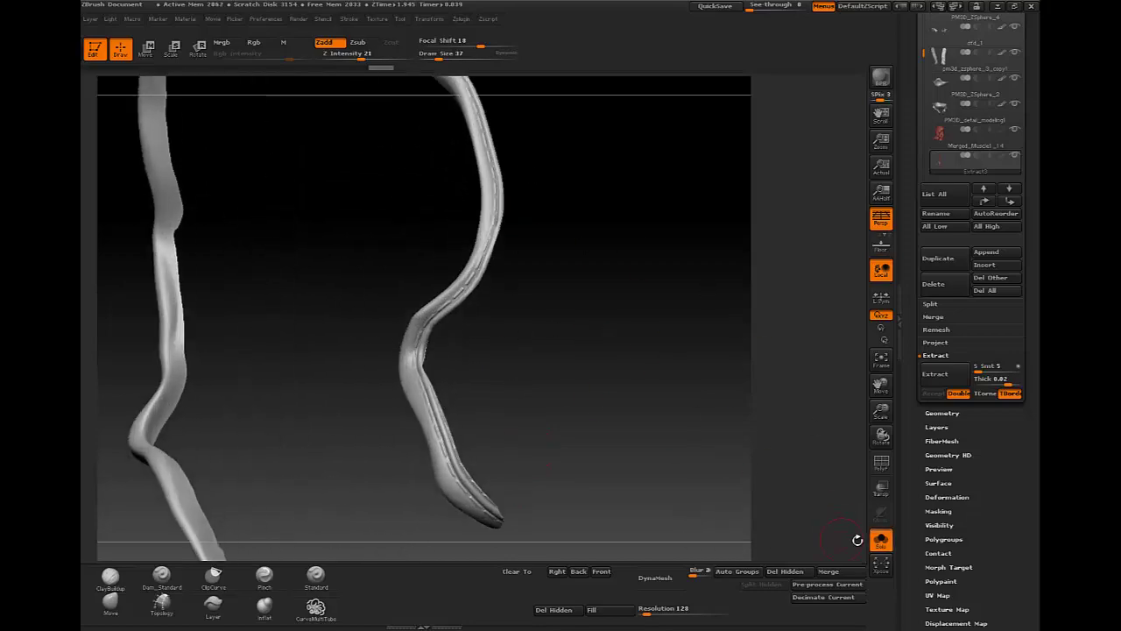
key(b)
key(p)
key(i)
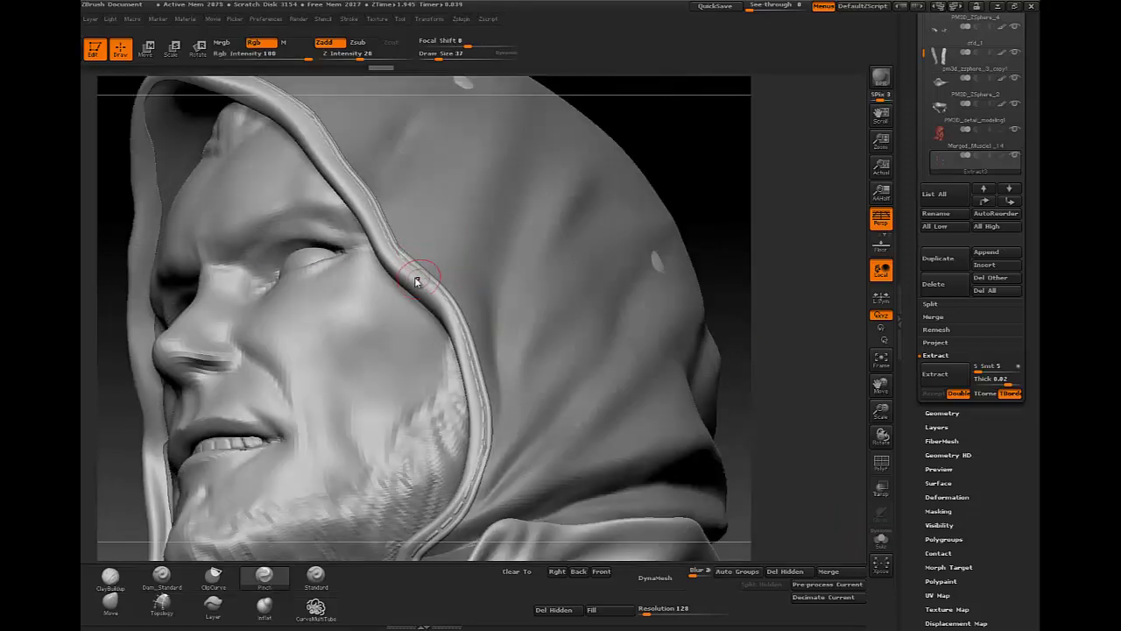
drag(408, 272, 390, 278)
key(space)
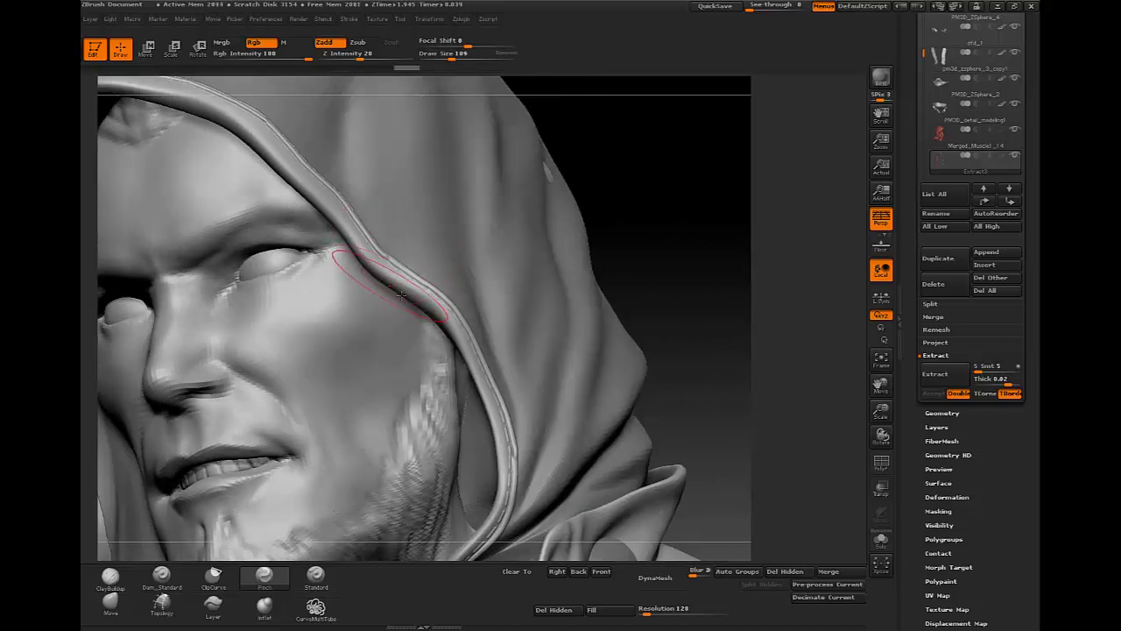
Select the hood subtool in Solo and pinch its rim into a tighter crease
alt+click(430, 195)
click(882, 540)
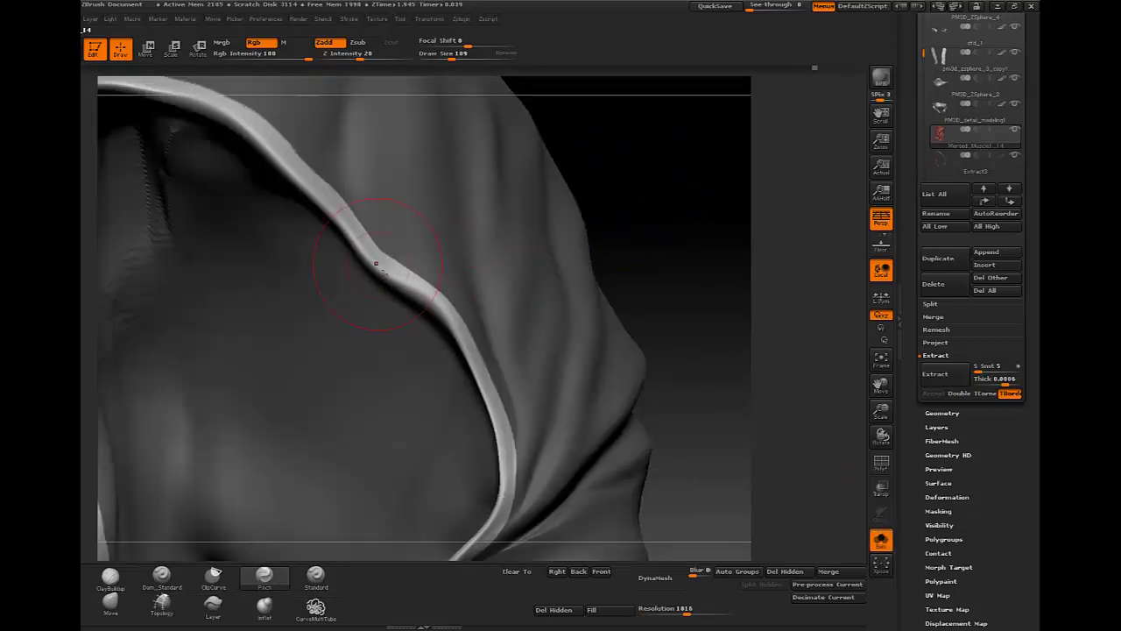
drag(375, 263, 433, 306)
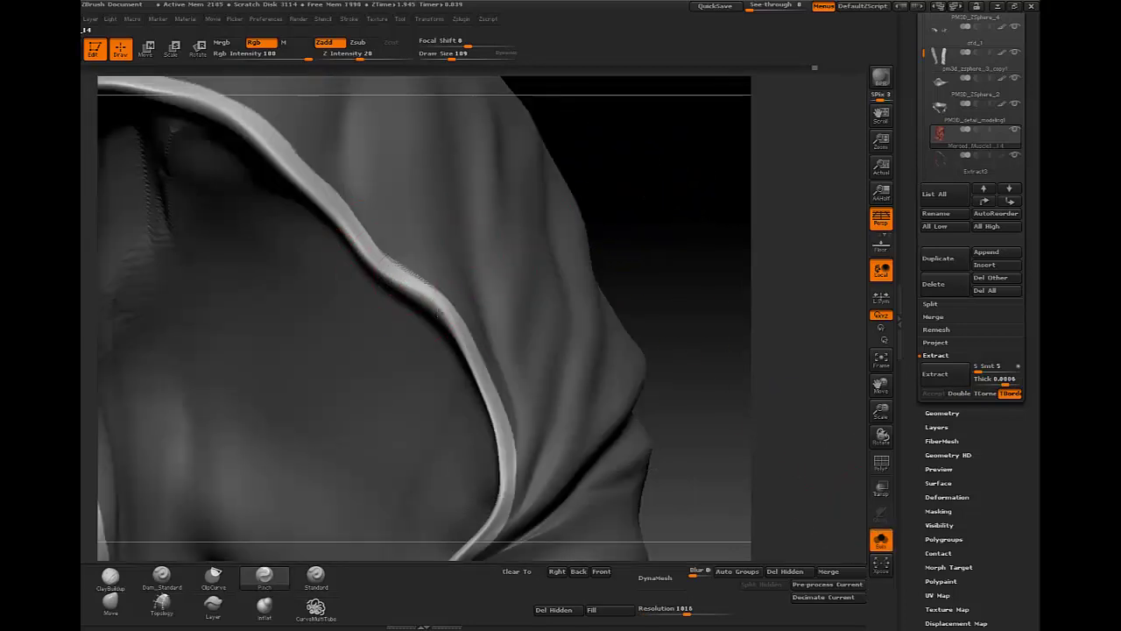
right_drag(458, 277, 437, 267)
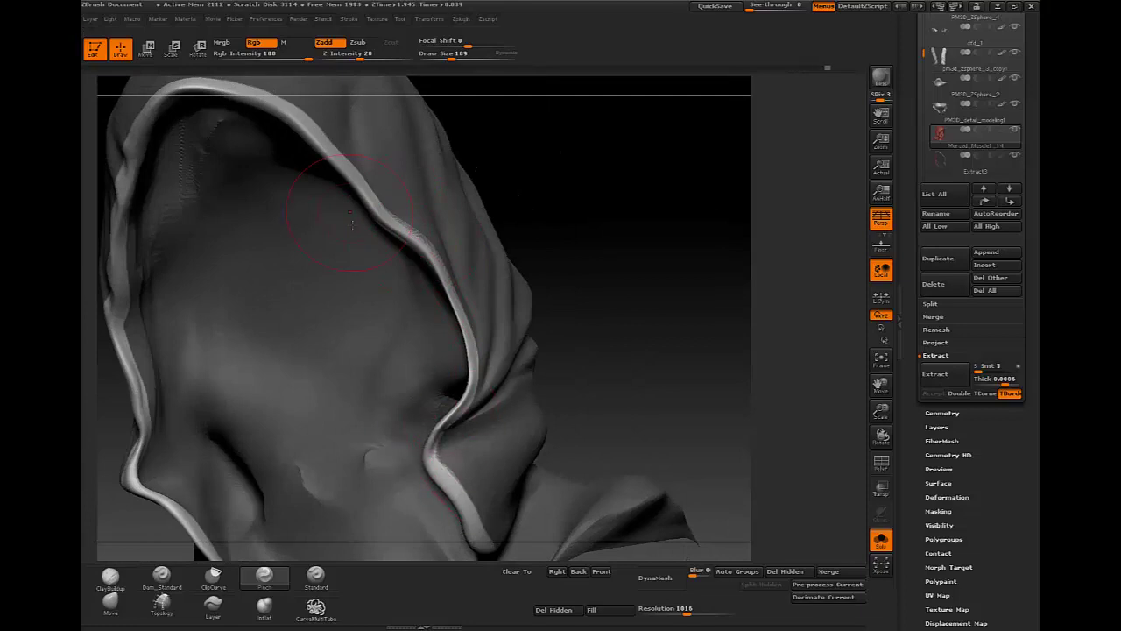
right_drag(352, 224, 450, 288)
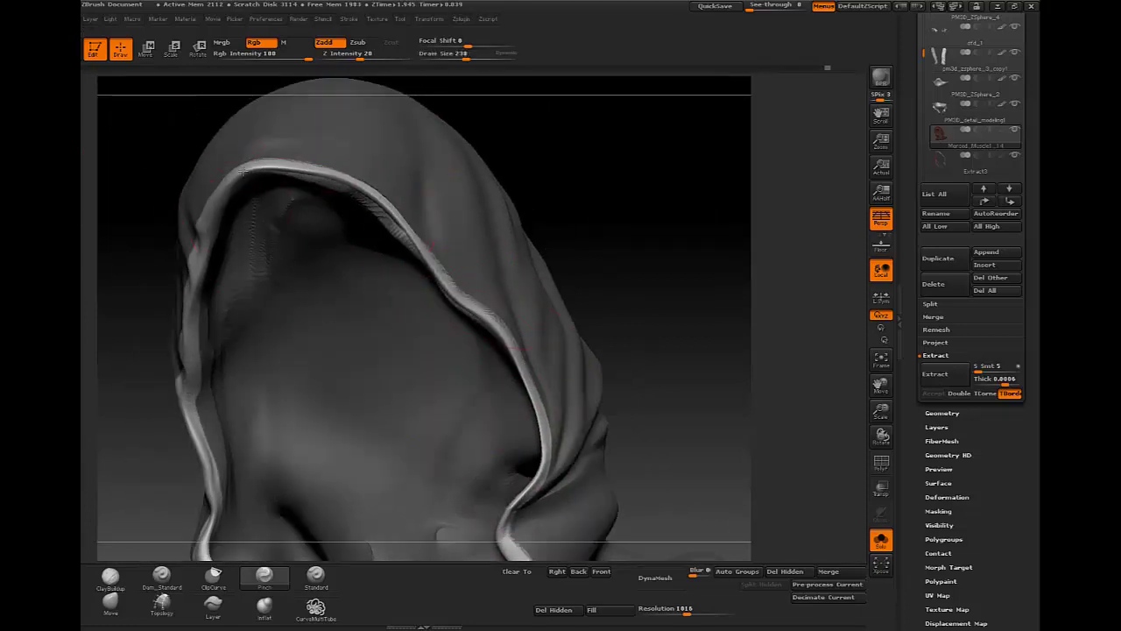
mouse_move(244, 174)
right_down()
mouse_move(301, 149)
mouse_move(368, 199)
mouse_move(273, 337)
right_up()
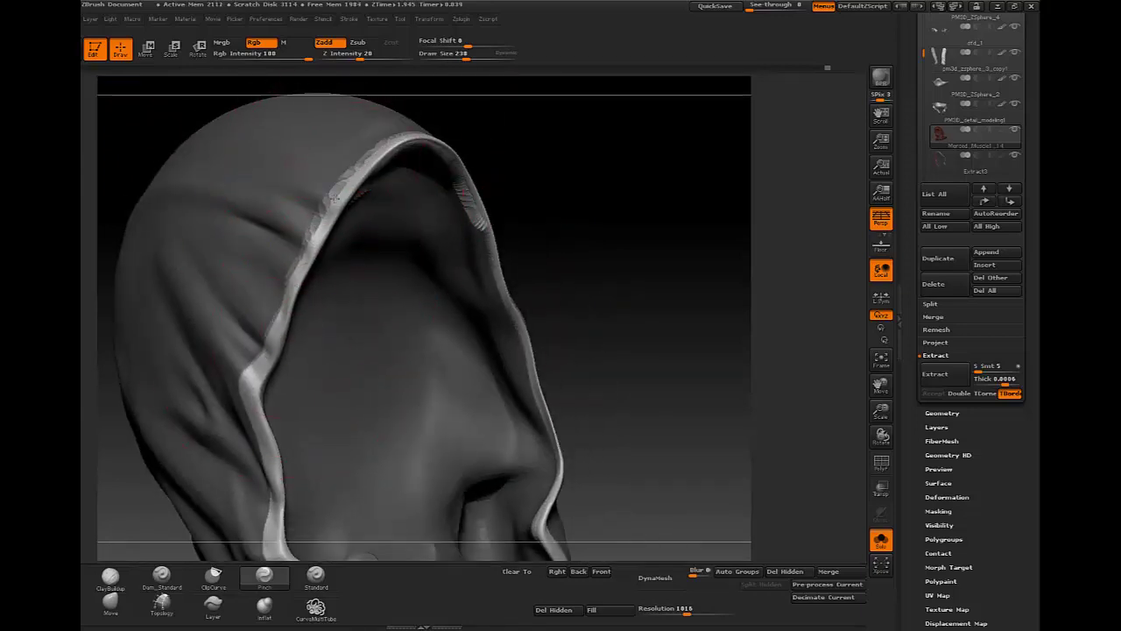
right_drag(334, 199, 289, 262)
Bring the bust back and hide part of the hood mesh via Tool > Visibility
click(881, 541)
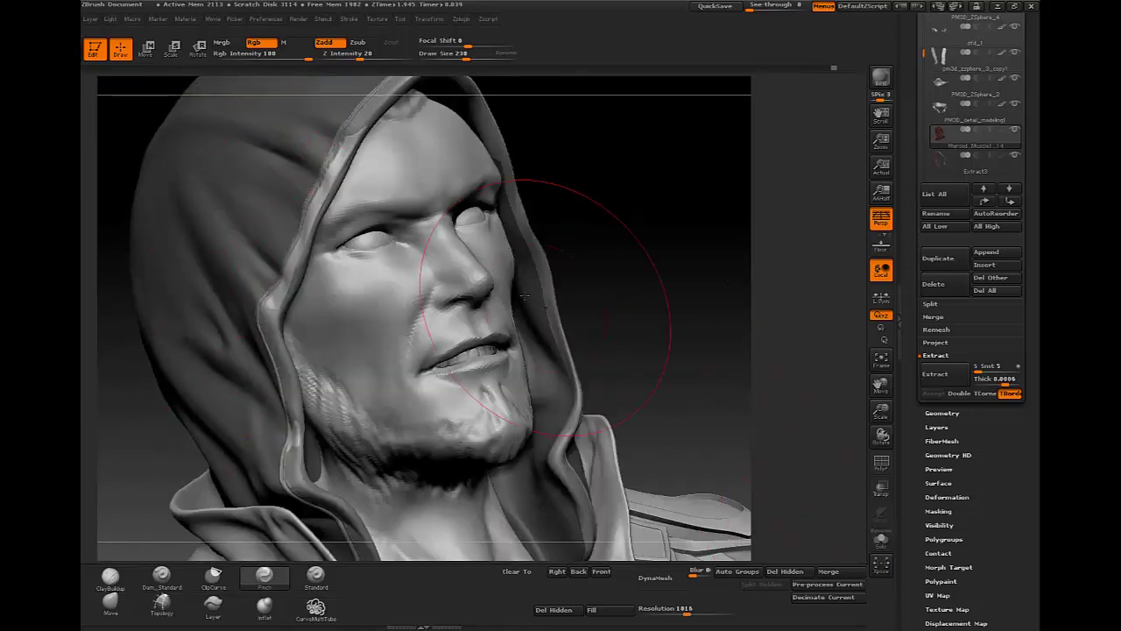
drag(976, 477, 975, 381)
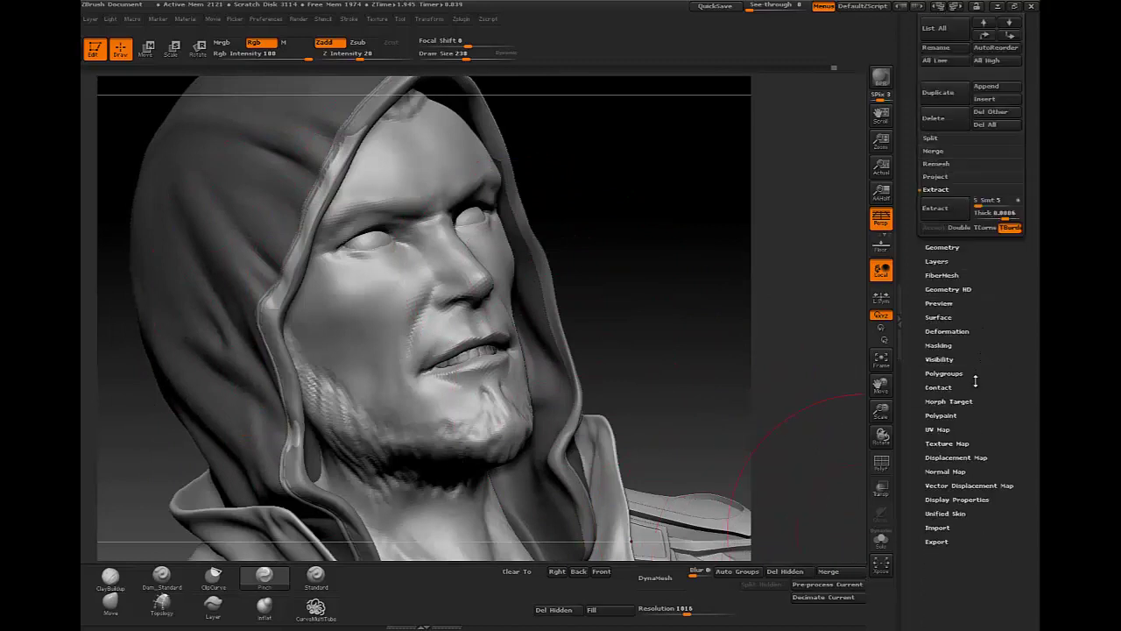
click(939, 359)
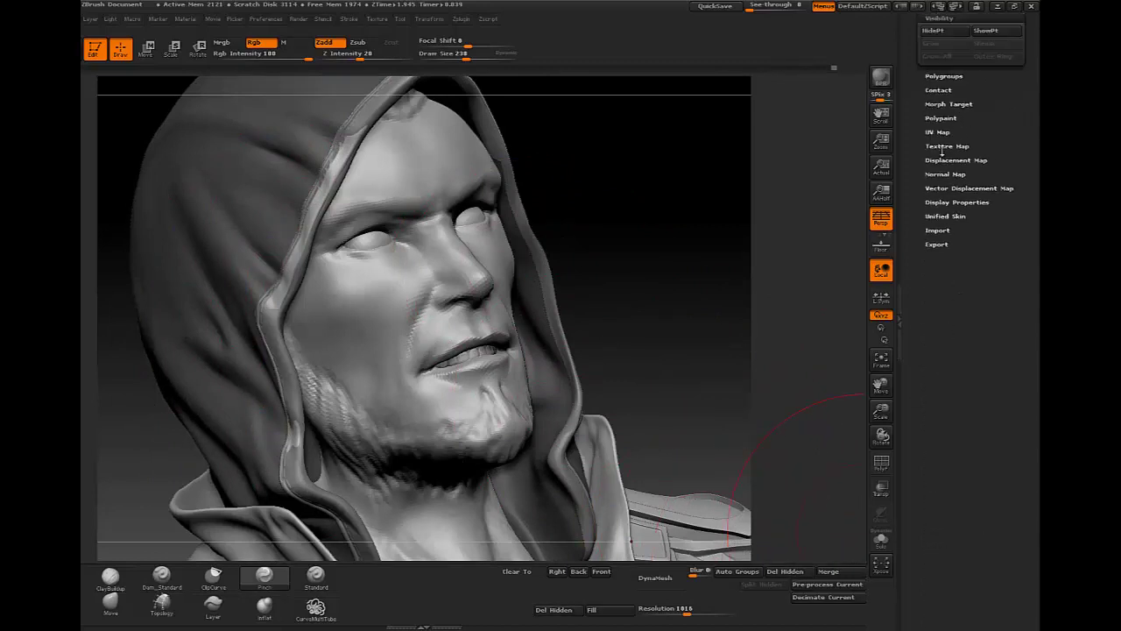
click(944, 35)
Solo the hood and try Del Hidden, dismissing the subdivision-level note
click(881, 541)
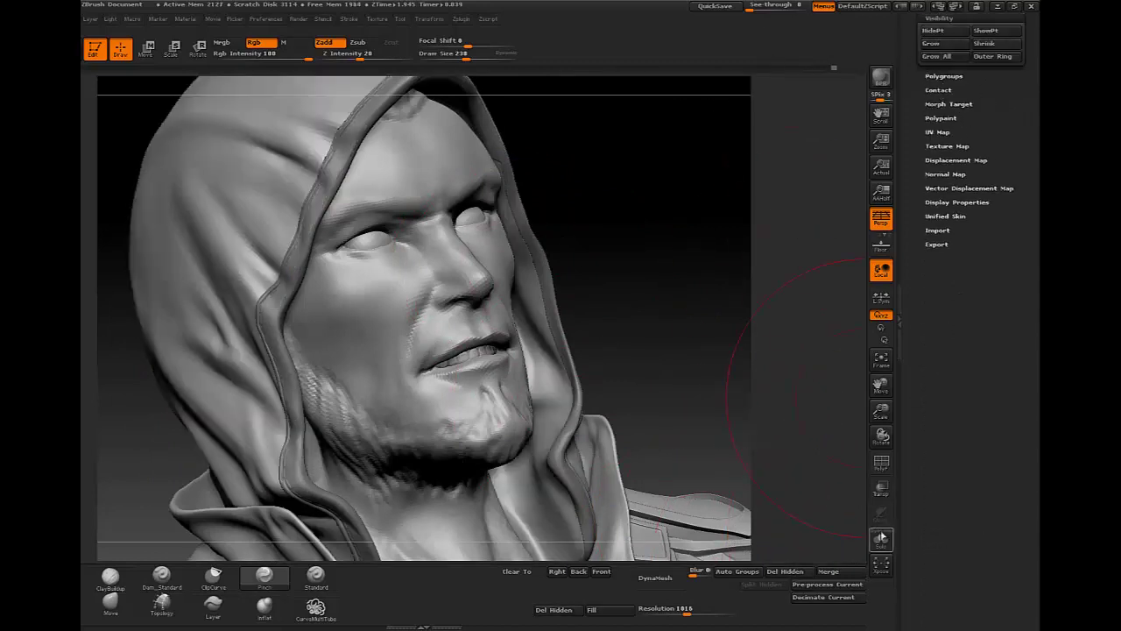
mouse_move(463, 251)
mouse_down()
mouse_move(515, 219)
mouse_move(538, 225)
mouse_up()
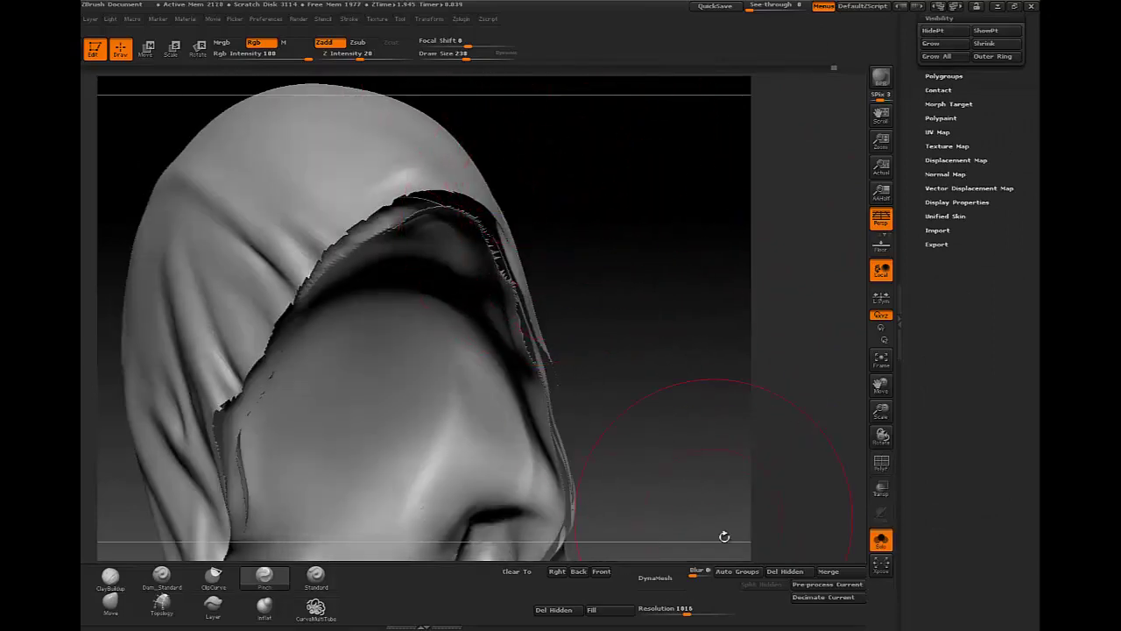
click(786, 574)
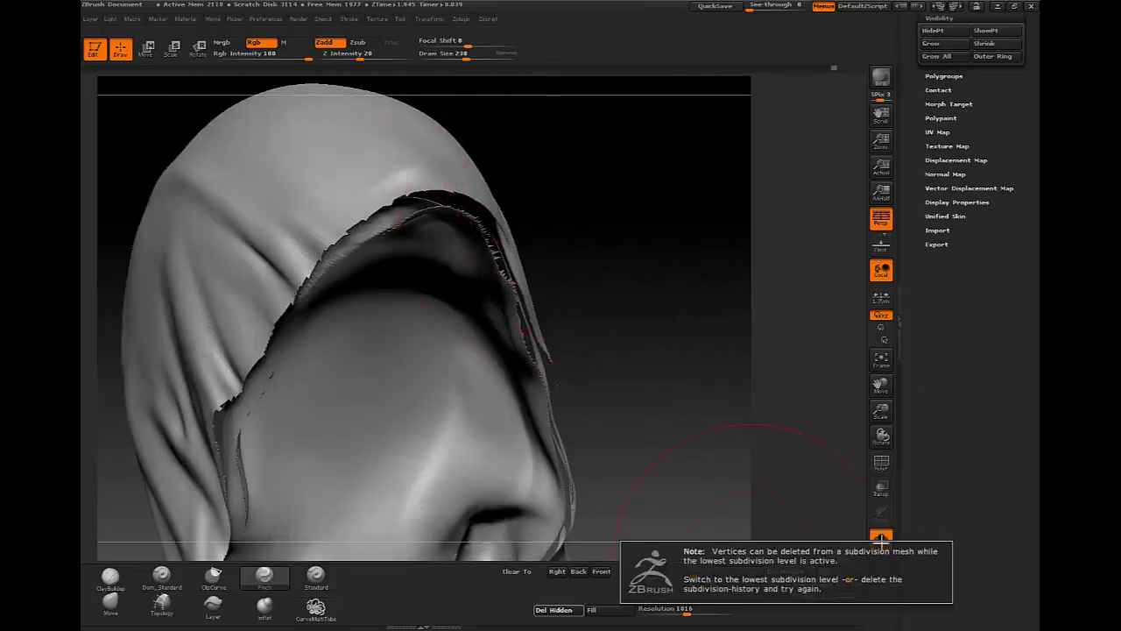
ctrl+click(676, 308)
ctrl+shift+click(675, 309)
mouse_move(677, 305)
mouse_down()
mouse_move(648, 271)
mouse_move(751, 405)
mouse_up()
Revert to an earlier Undo History point, discarding the 28 later entries
ctrl+shift+click(640, 218)
ctrl+click(640, 218)
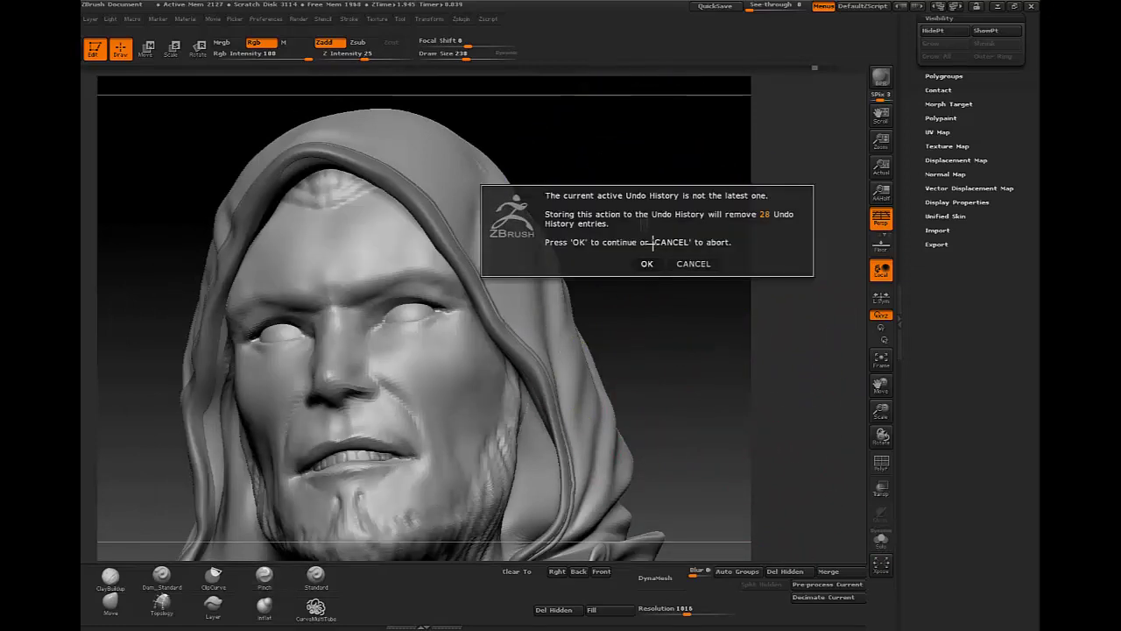
click(649, 264)
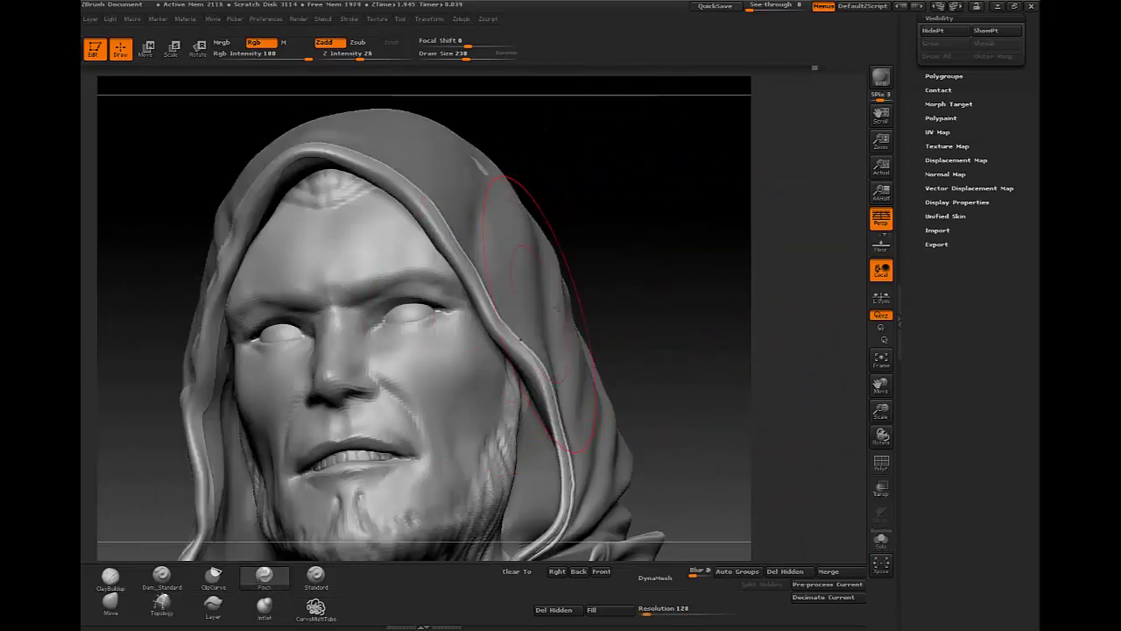
mouse_move(735, 263)
mouse_down()
mouse_move(515, 359)
mouse_move(459, 263)
mouse_up()
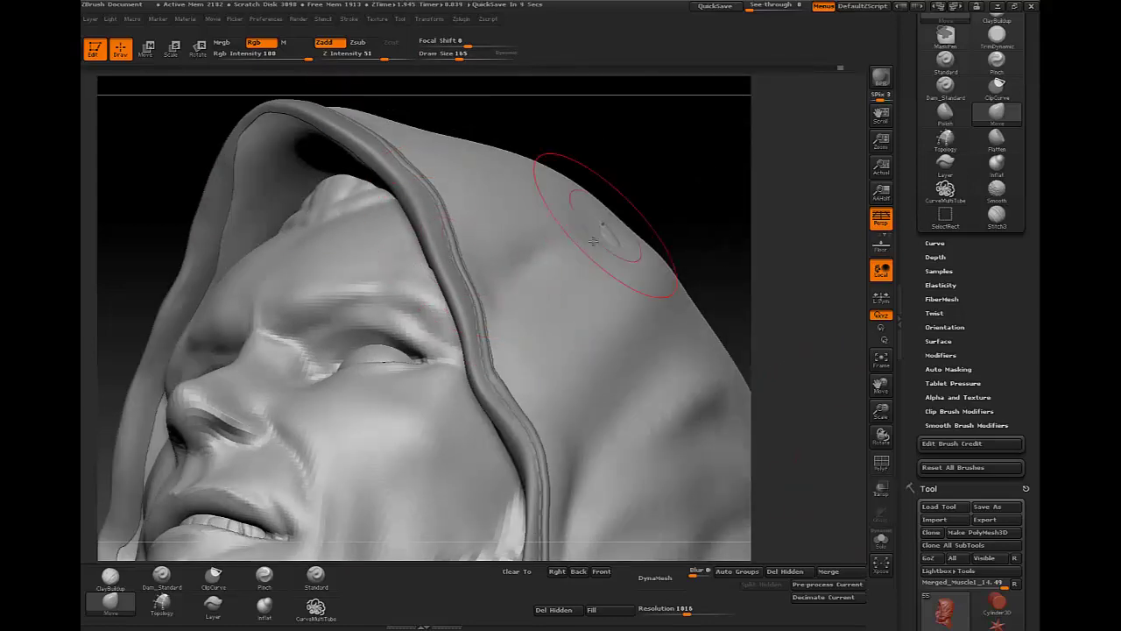
drag(501, 235, 582, 299)
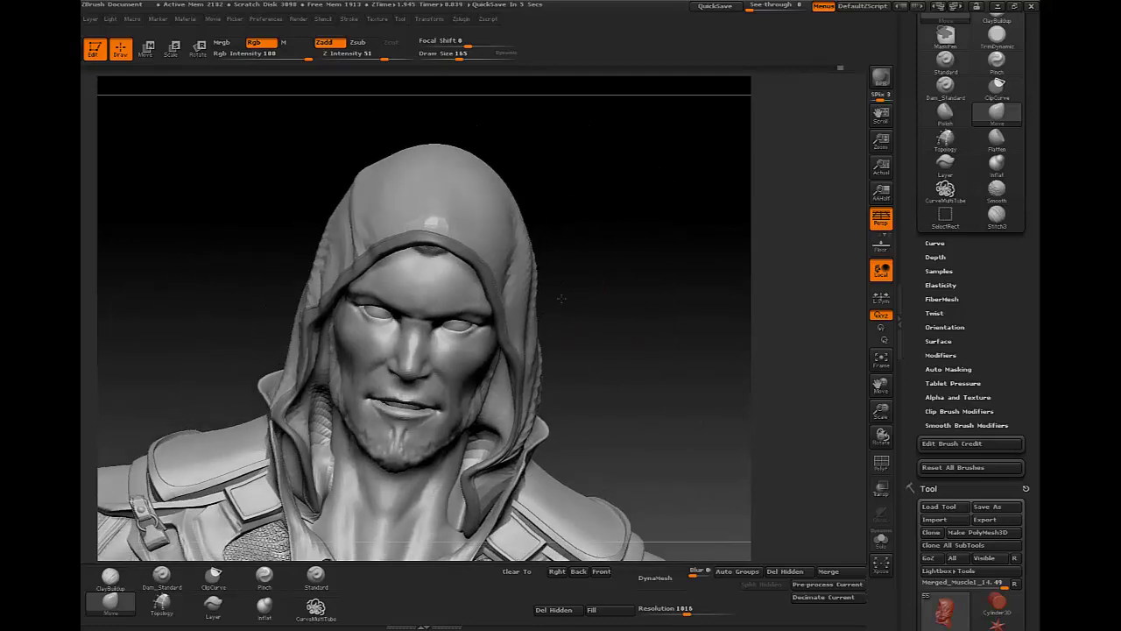
mouse_move(583, 299)
mouse_down()
mouse_move(546, 263)
mouse_move(605, 254)
mouse_up()
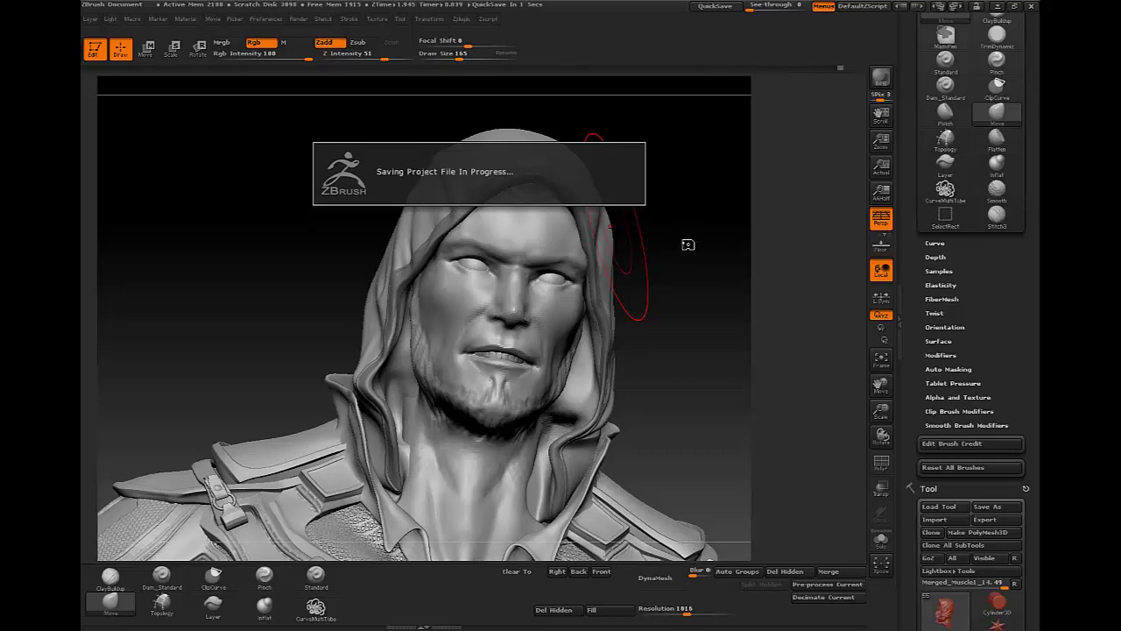
mouse_move(687, 244)
mouse_down()
mouse_move(481, 242)
mouse_move(518, 255)
mouse_up()
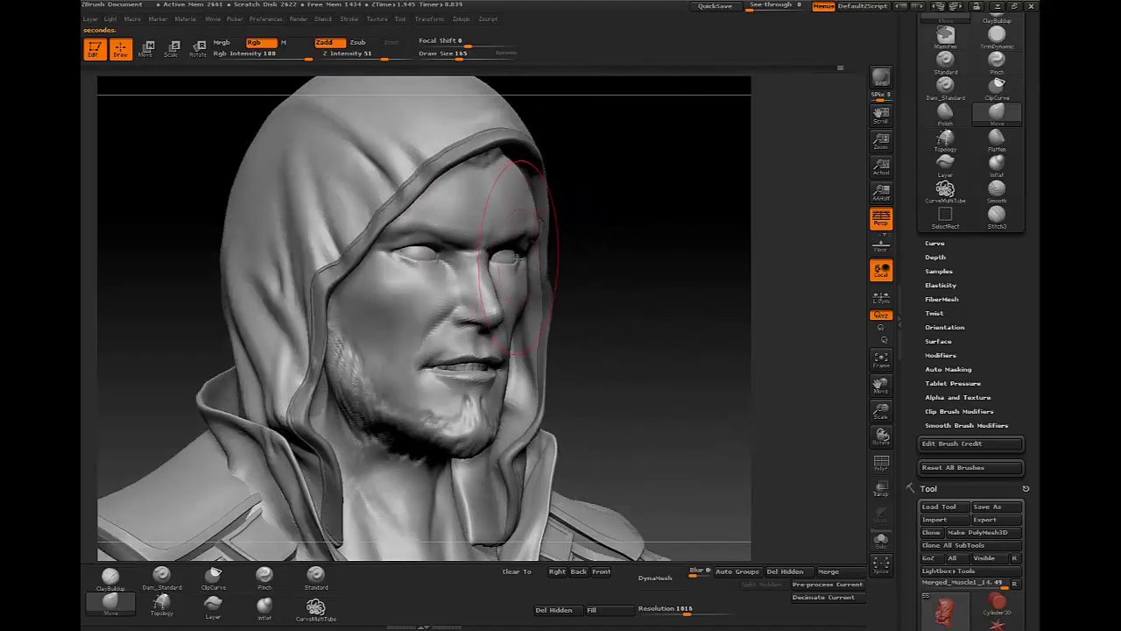
Solo the hood to look inside it, then orbit the full bust through side and front views
click(881, 539)
mouse_move(712, 259)
mouse_down()
mouse_move(526, 276)
mouse_move(838, 495)
mouse_up()
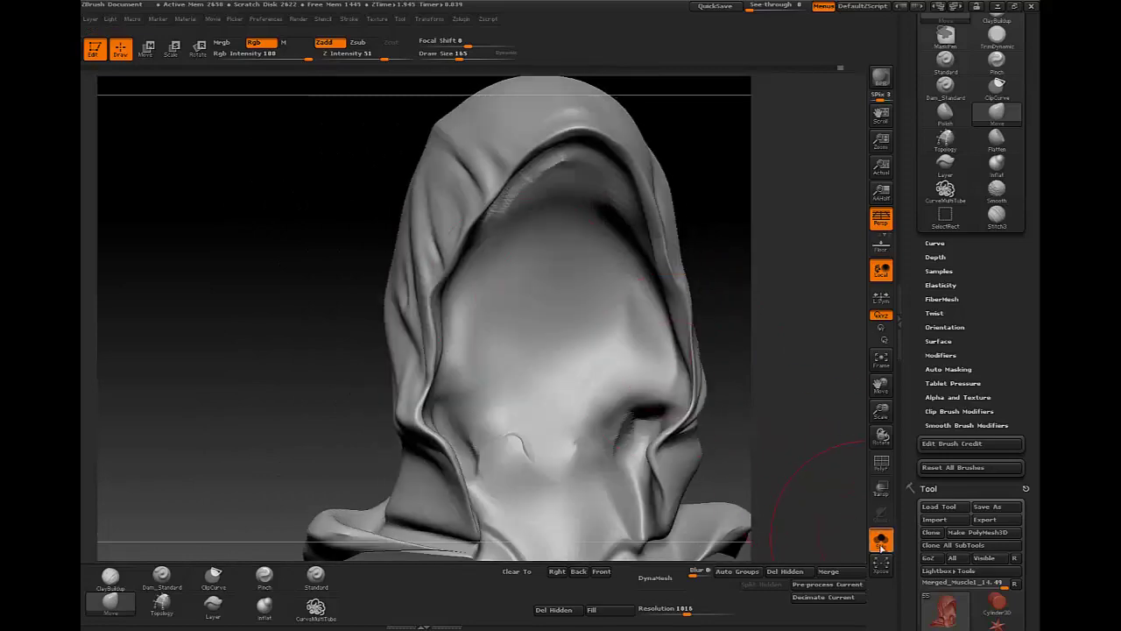
click(881, 540)
mouse_move(517, 164)
mouse_down()
mouse_move(647, 234)
mouse_move(581, 254)
mouse_move(581, 275)
mouse_move(600, 280)
mouse_move(613, 255)
mouse_up()
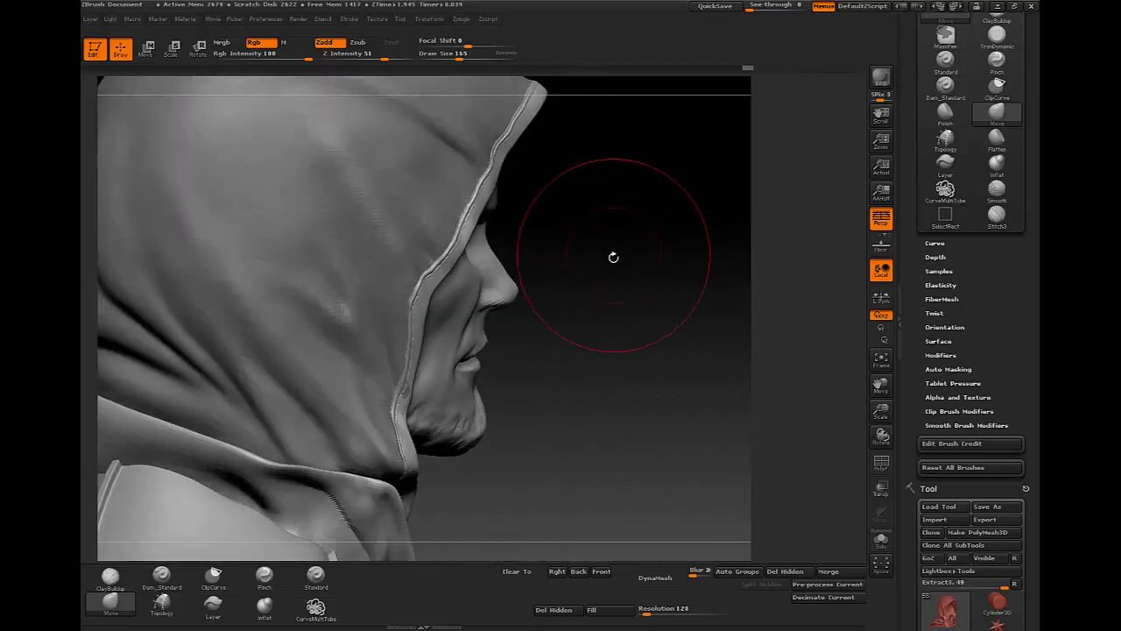
mouse_move(598, 303)
mouse_down()
mouse_move(550, 259)
mouse_move(570, 223)
mouse_move(595, 262)
mouse_move(637, 242)
mouse_up()
drag(573, 247, 563, 186)
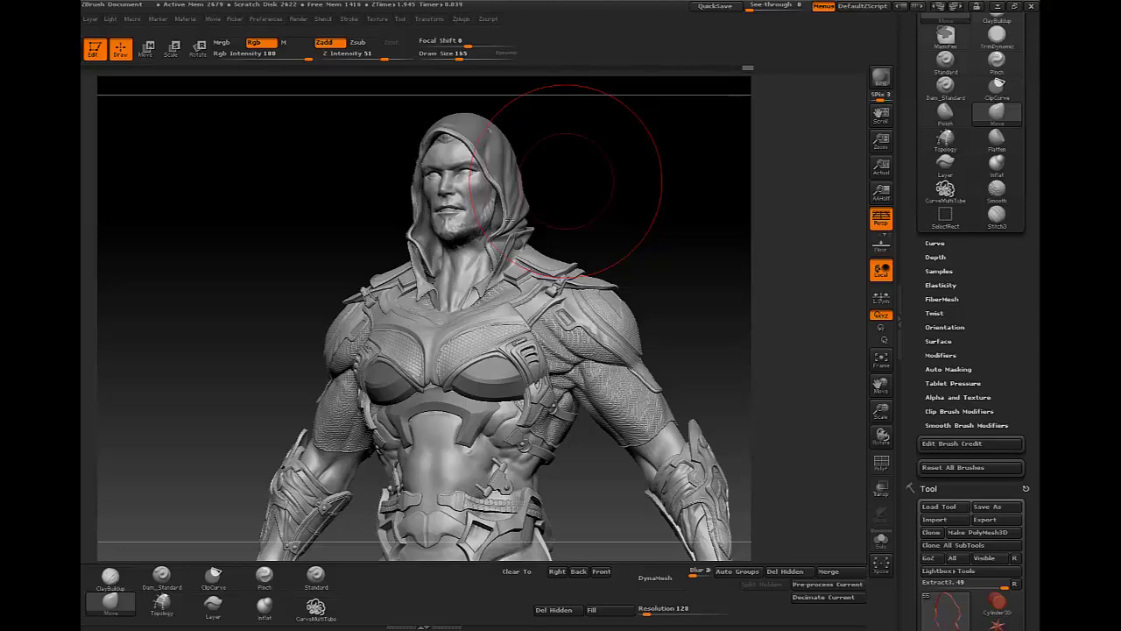
mouse_move(646, 210)
mouse_down()
mouse_move(646, 198)
mouse_move(675, 217)
mouse_move(671, 228)
mouse_move(641, 213)
mouse_up()
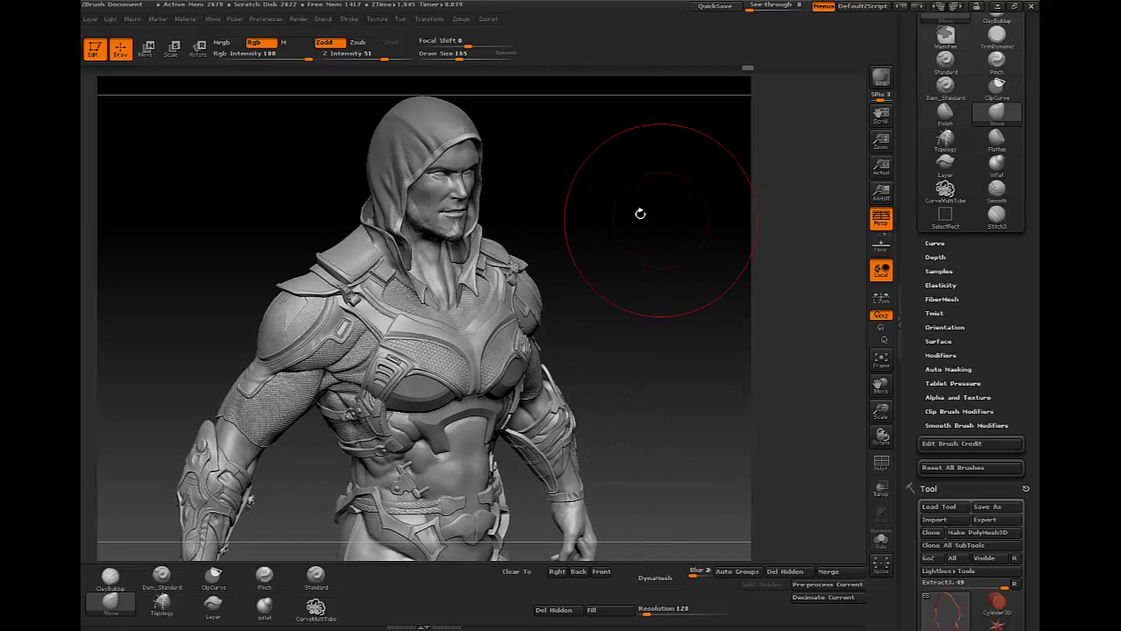
Delete the Extract3 subtool and select the Merged_Muscle hood subtool
click(880, 542)
scroll(1006, 313, down, 3)
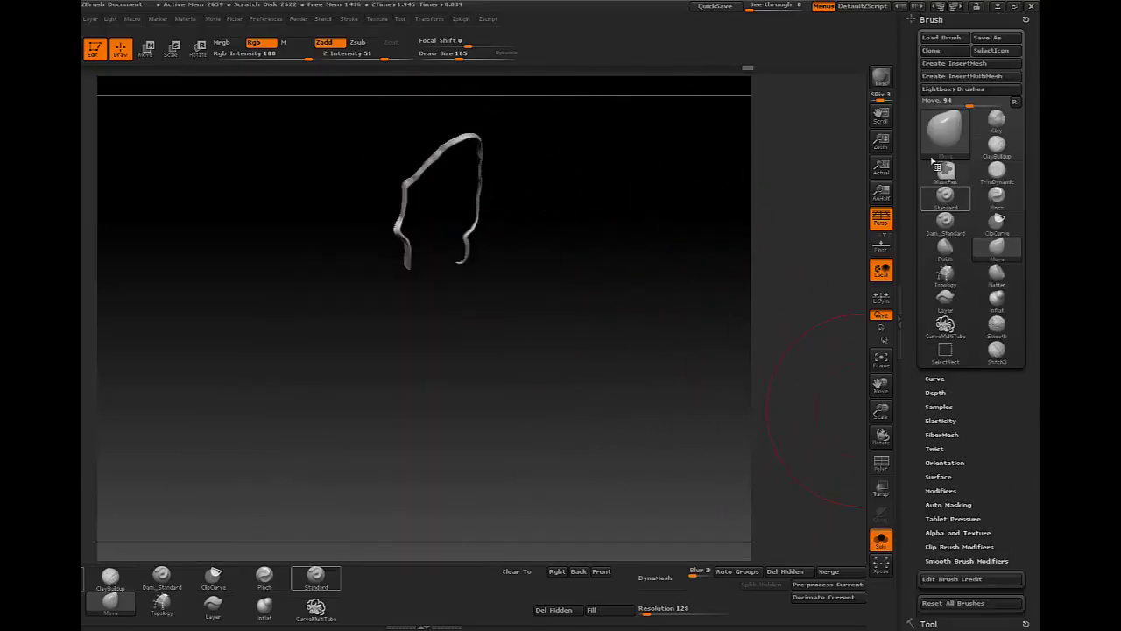
scroll(991, 296, down, 3)
scroll(945, 269, down, 2)
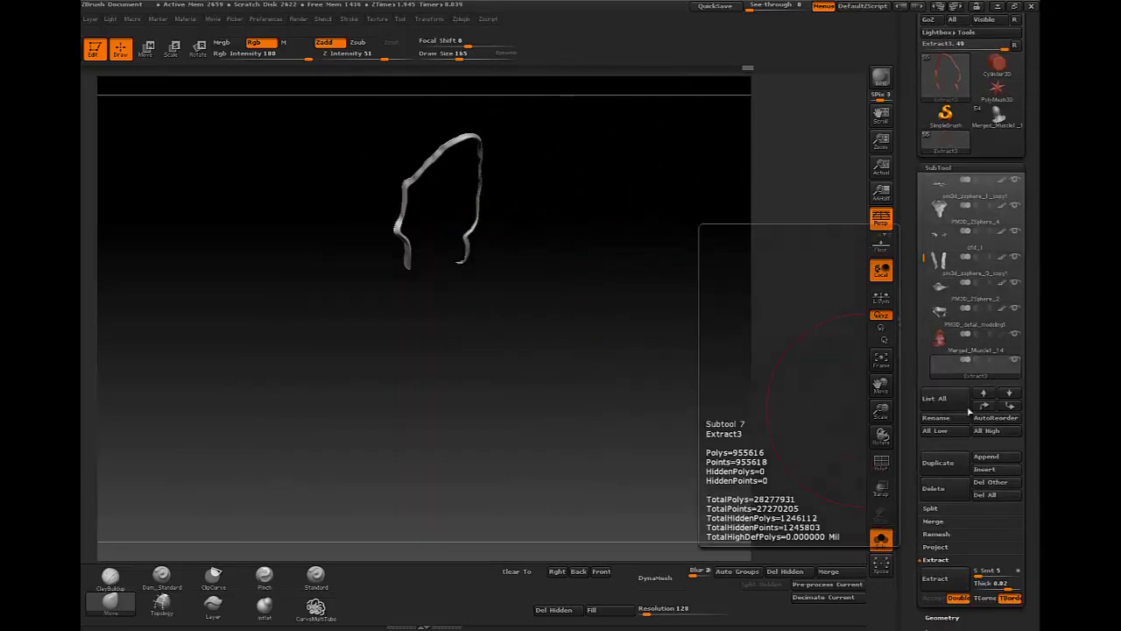
click(933, 488)
click(820, 513)
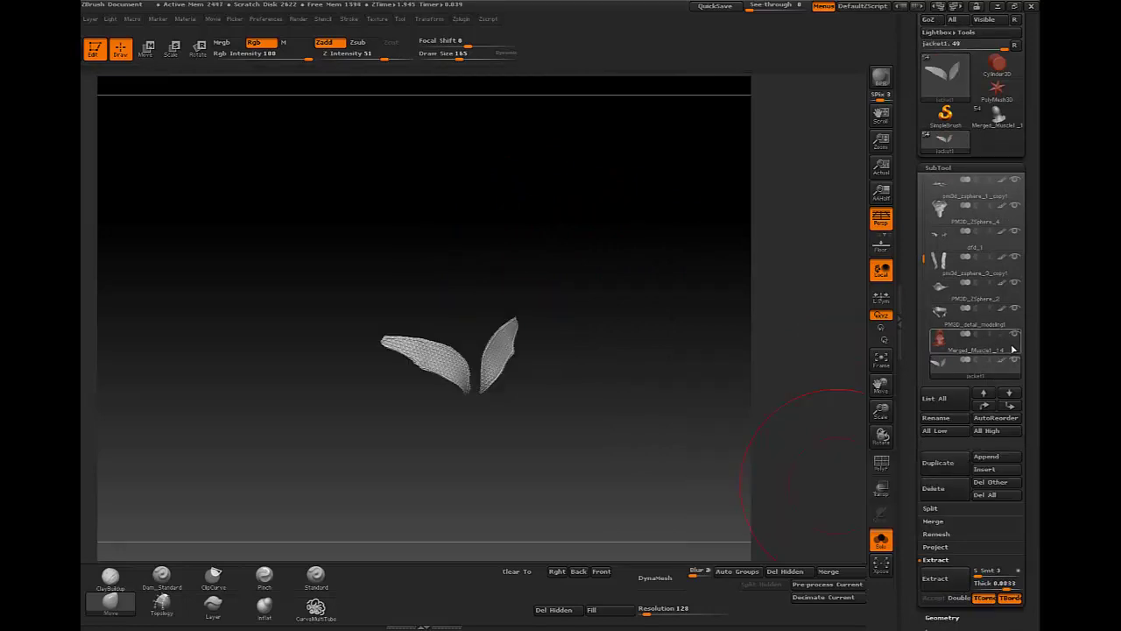
click(972, 338)
scroll(587, 192, up, 5)
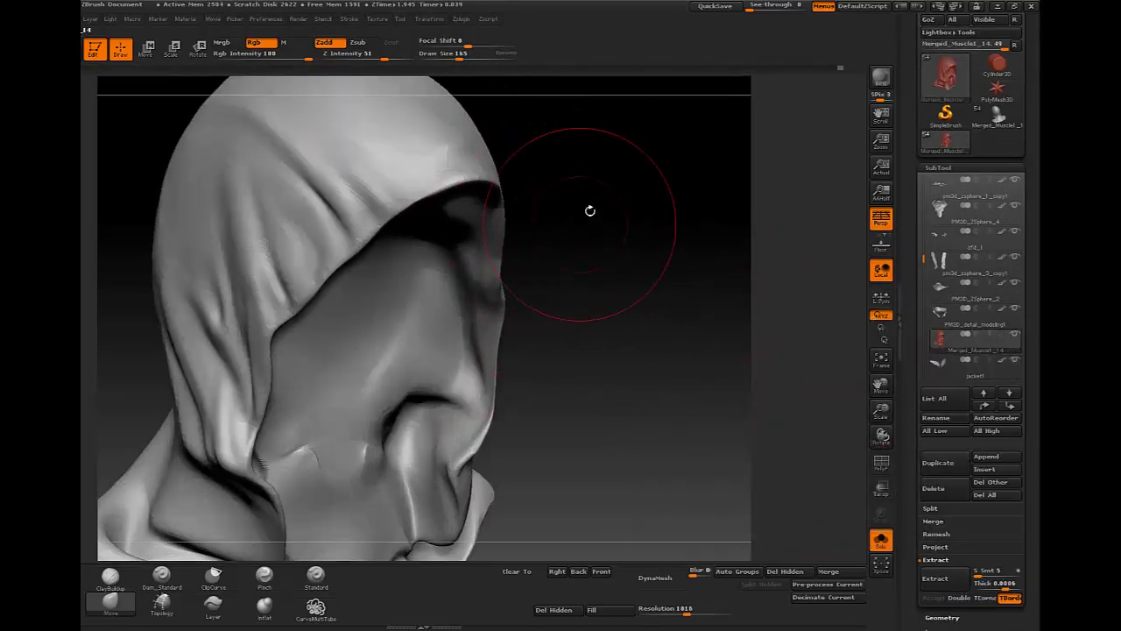
Sharpen the hood's left fold with a smaller, lower-intensity Pinch brush
drag(589, 210, 806, 66)
click(651, 215)
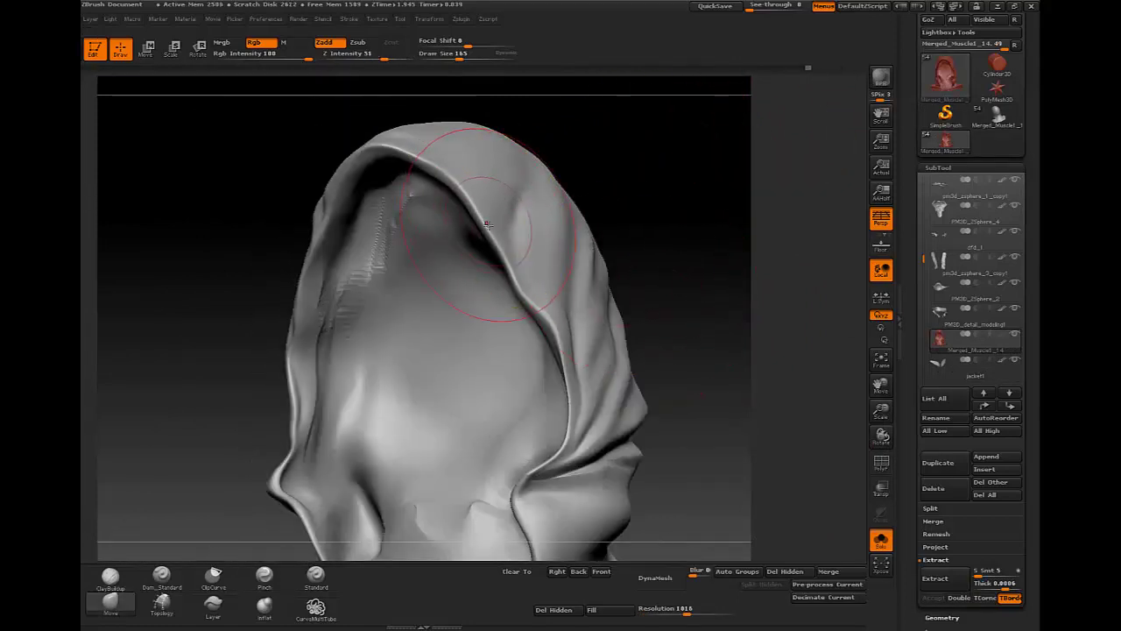
key(b)
key(p)
key(i)
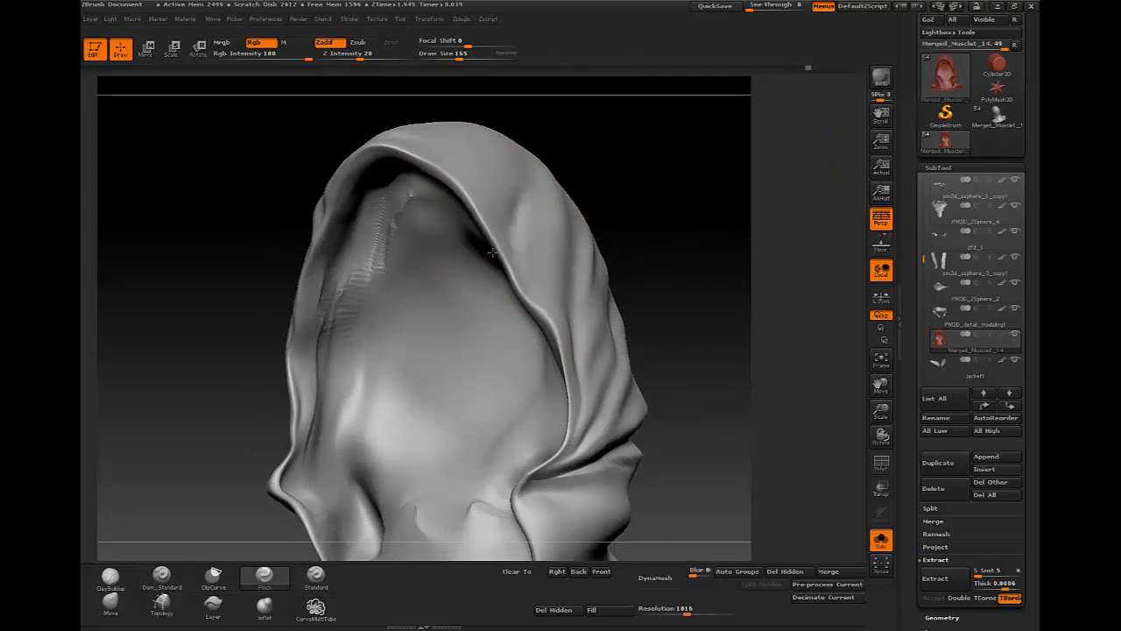
drag(513, 325, 400, 126)
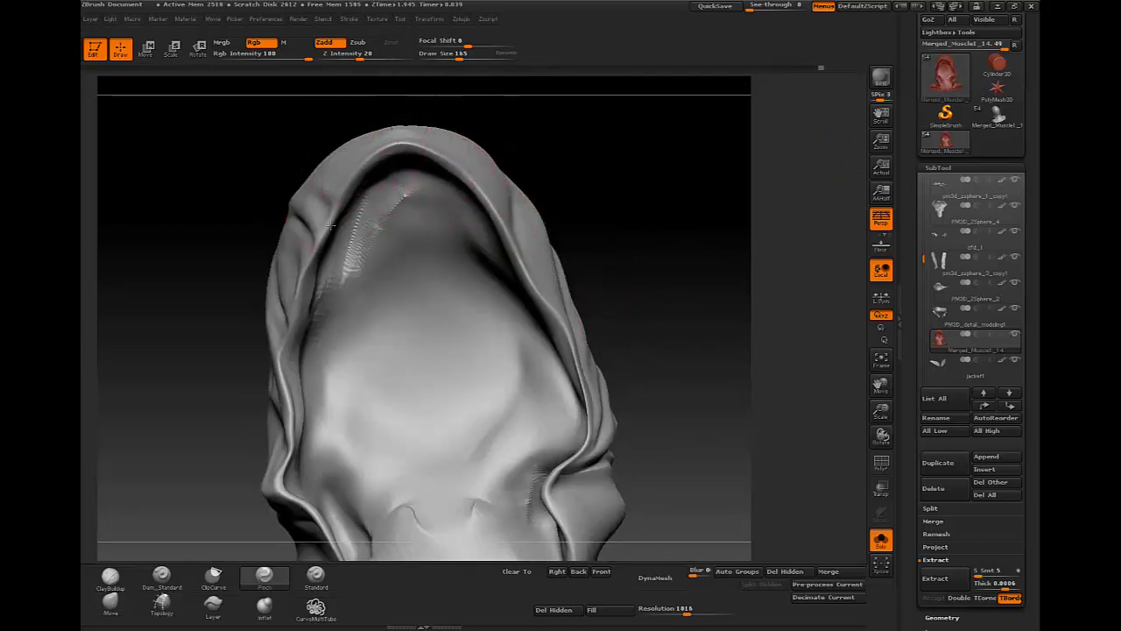
drag(263, 141, 307, 289)
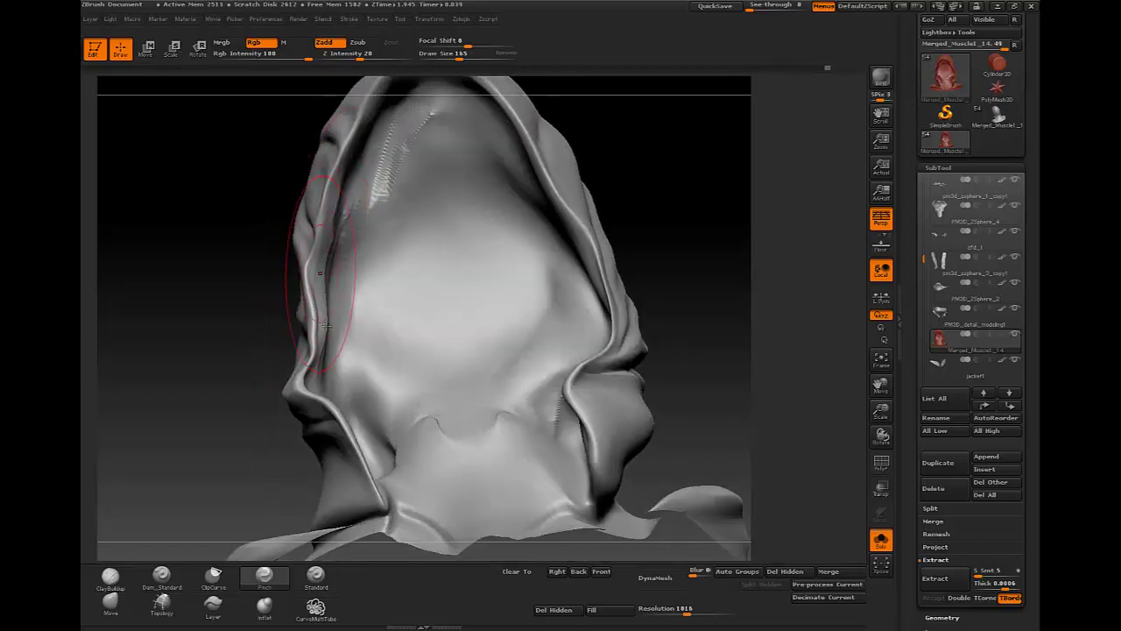
key(bracketleft)
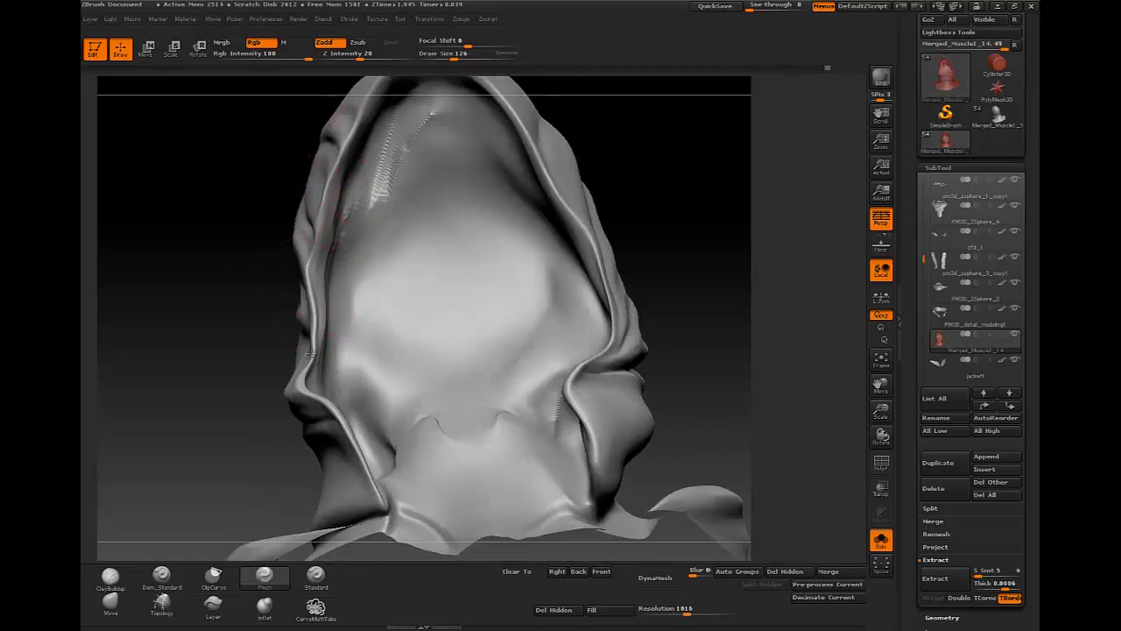
drag(301, 383, 342, 438)
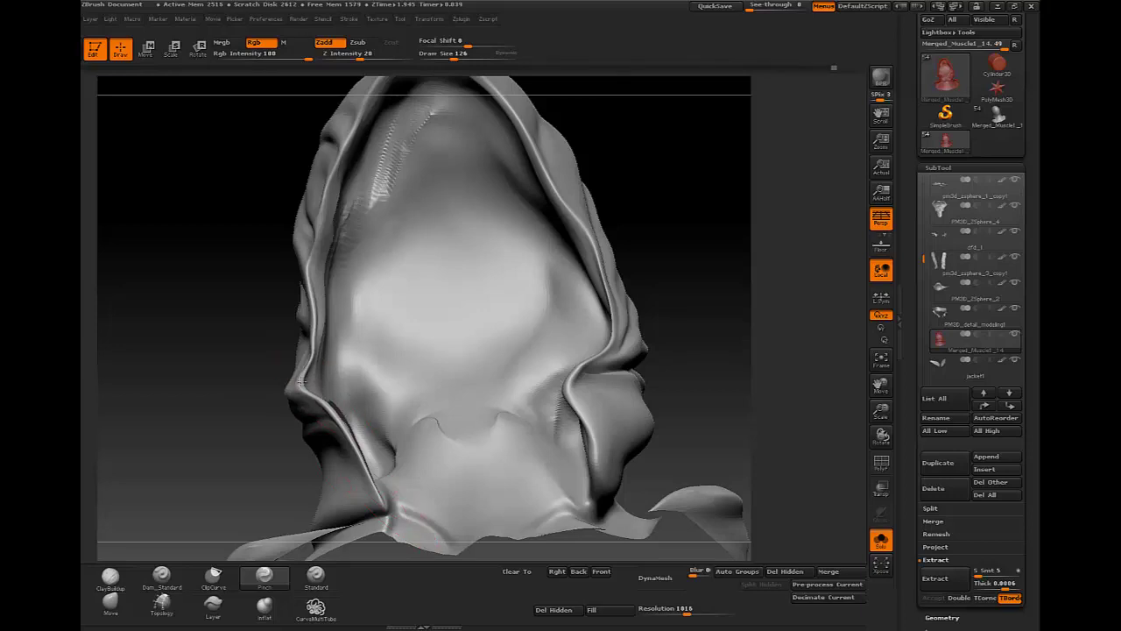
Switch to ClayBuildup and Shift-smooth the striations on the left fold and seam
drag(307, 280, 320, 199)
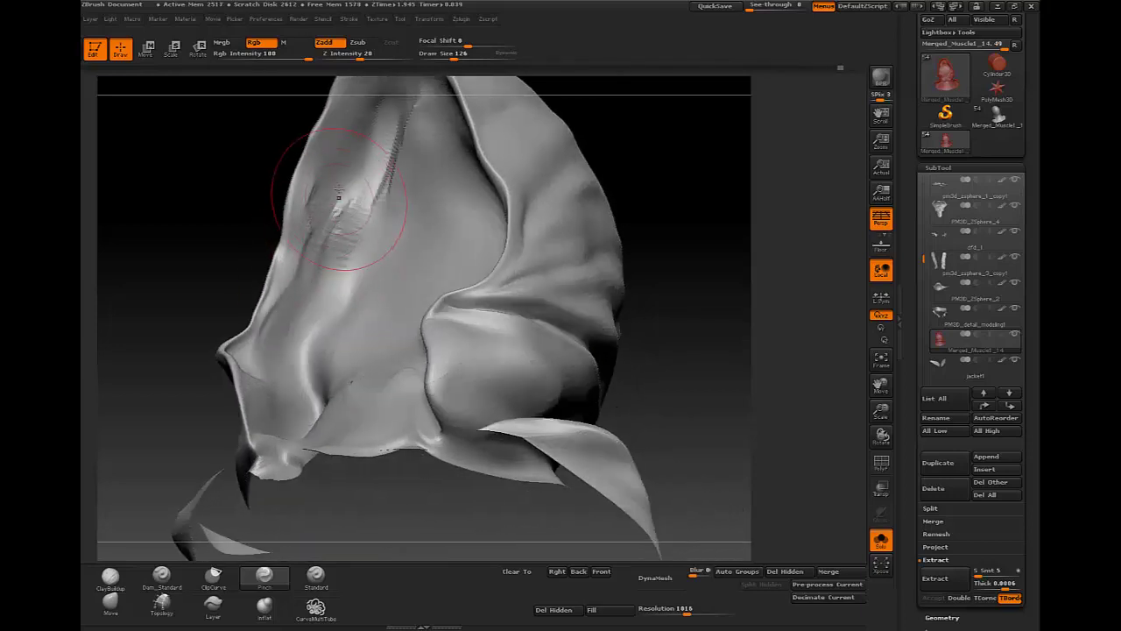
key(b)
key(c)
key(b)
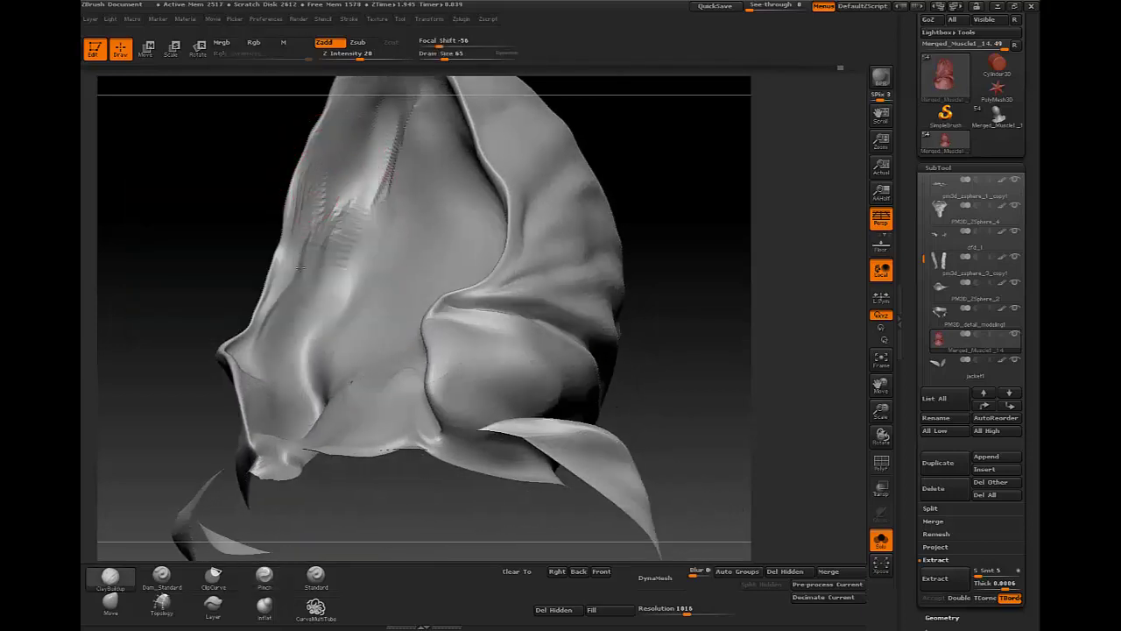
shift+drag(300, 262, 326, 215)
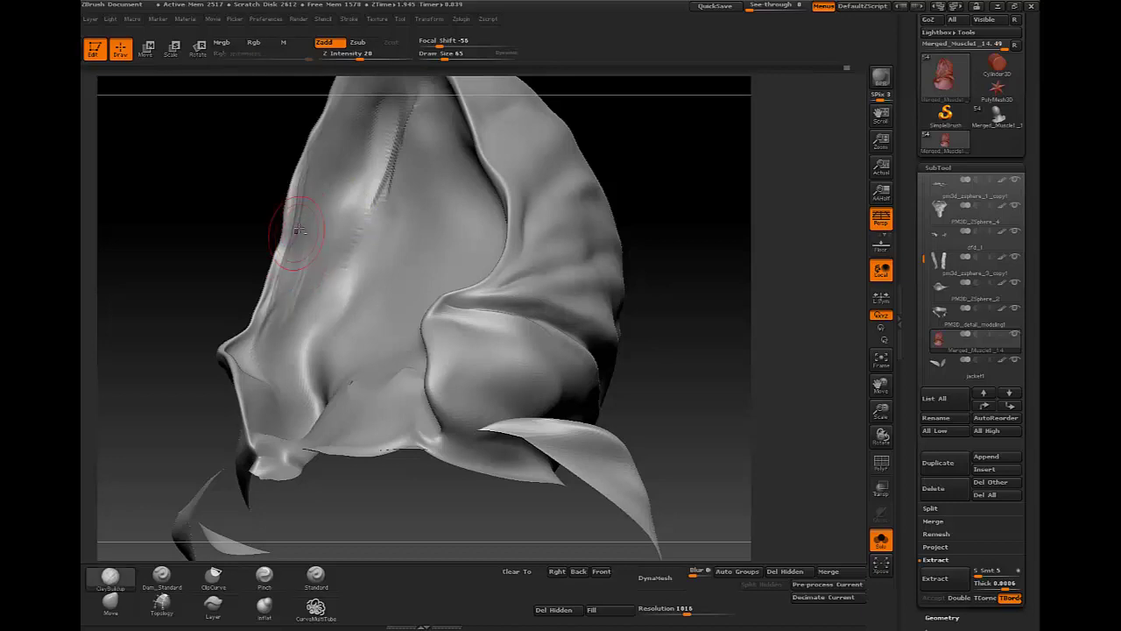
key(shift)
right_drag(299, 243, 325, 180)
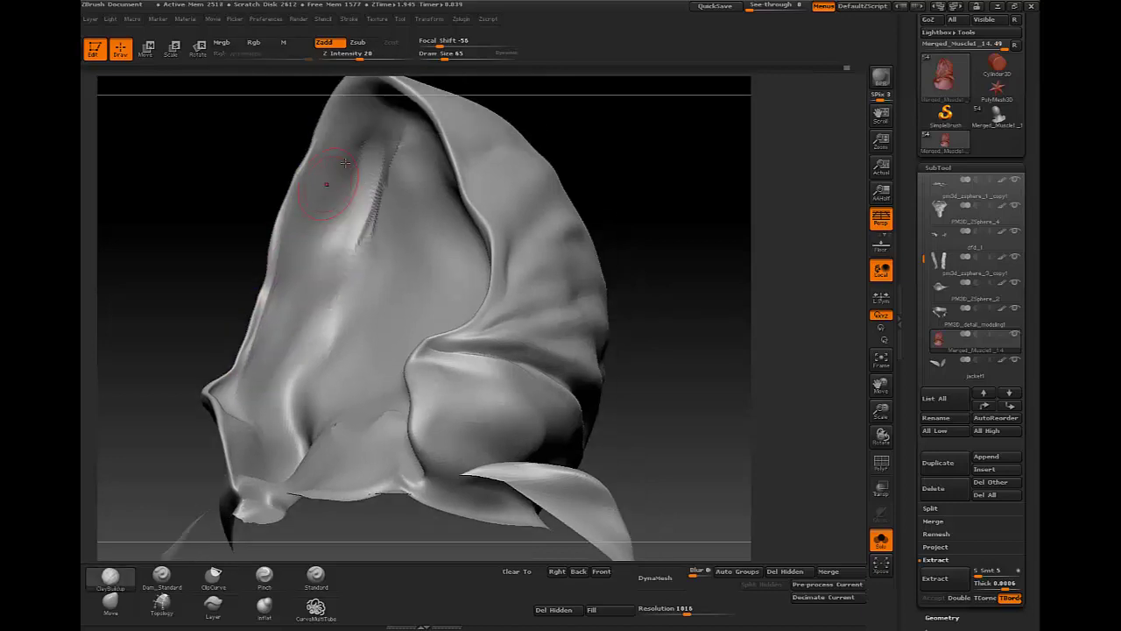
shift+drag(399, 142, 359, 245)
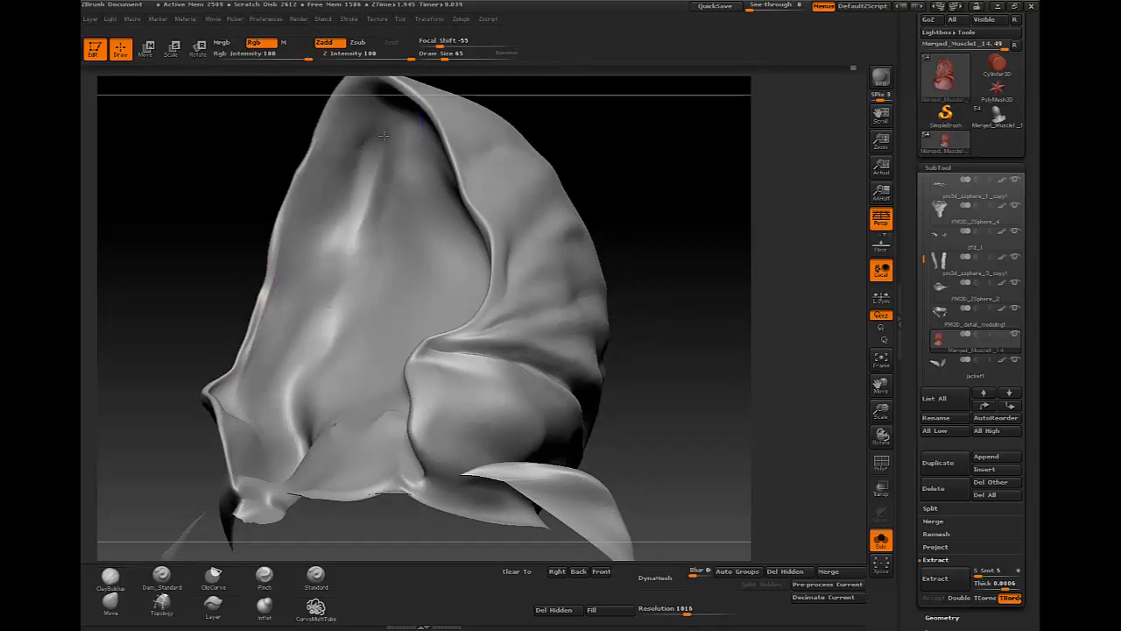
Build up the hood's top edge with clay and smooth the new marks
right_drag(359, 245, 383, 177)
mouse_move(383, 177)
mouse_down()
mouse_move(355, 191)
mouse_move(414, 193)
mouse_up()
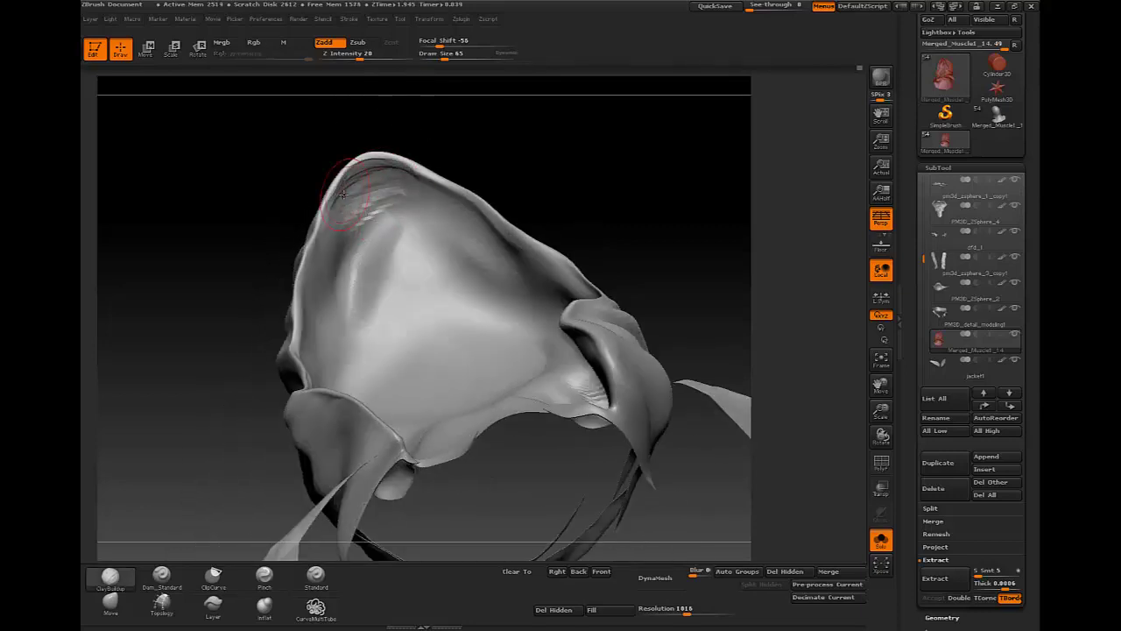
shift+drag(337, 171, 376, 194)
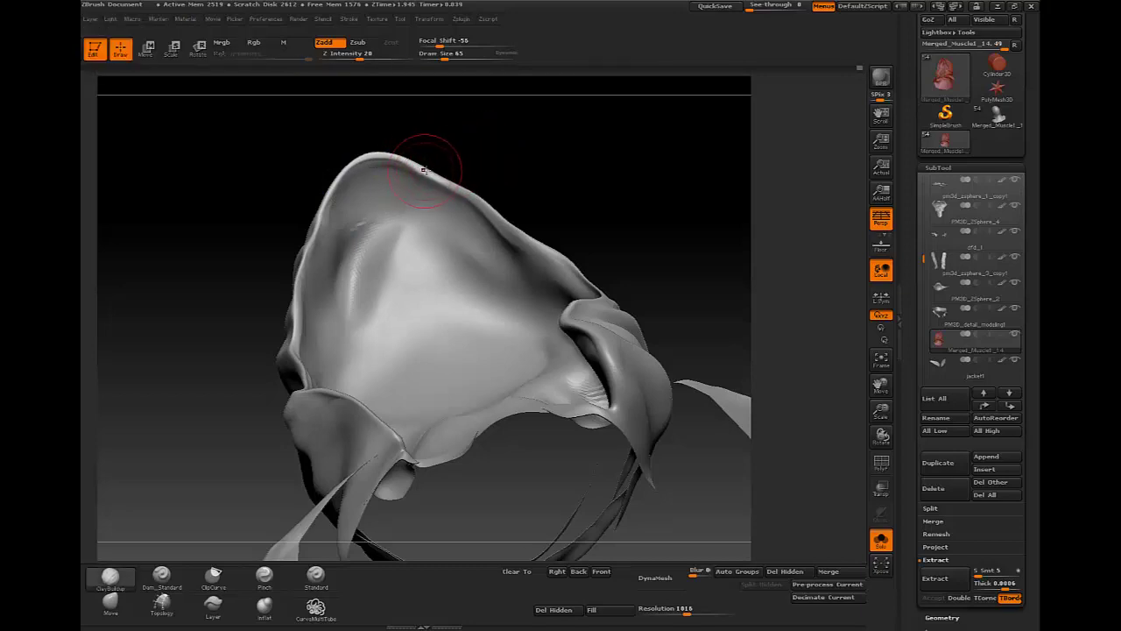
shift+drag(450, 170, 418, 198)
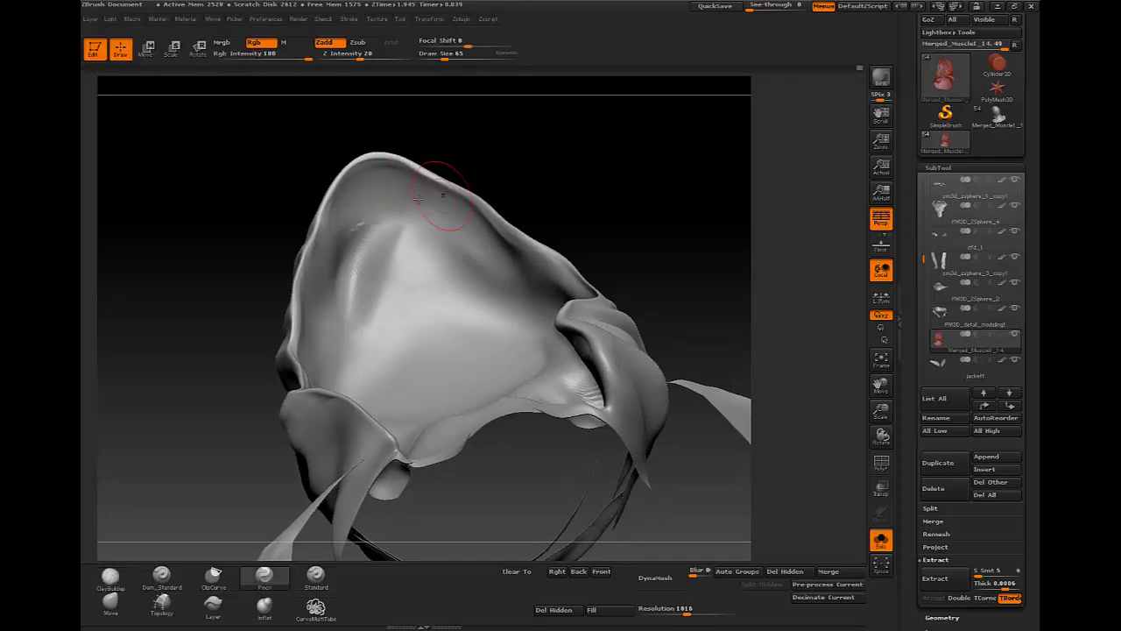
drag(643, 365, 439, 151)
Shape the hood edge near the jaw with Inflat, then Pinch at strength 20
key(s)
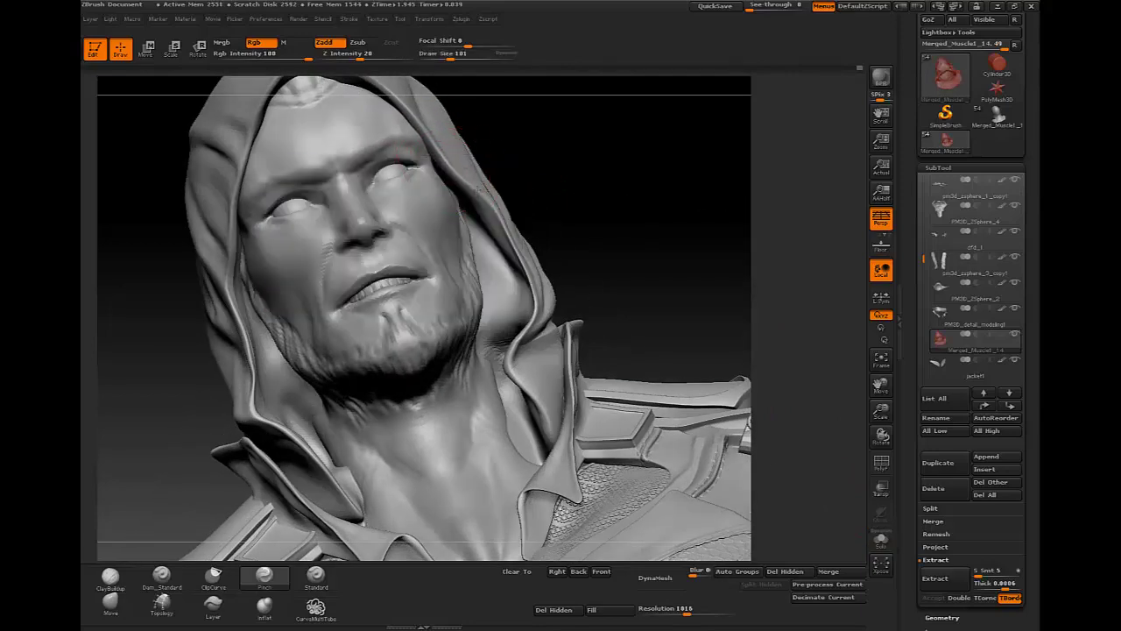
drag(526, 268, 492, 202)
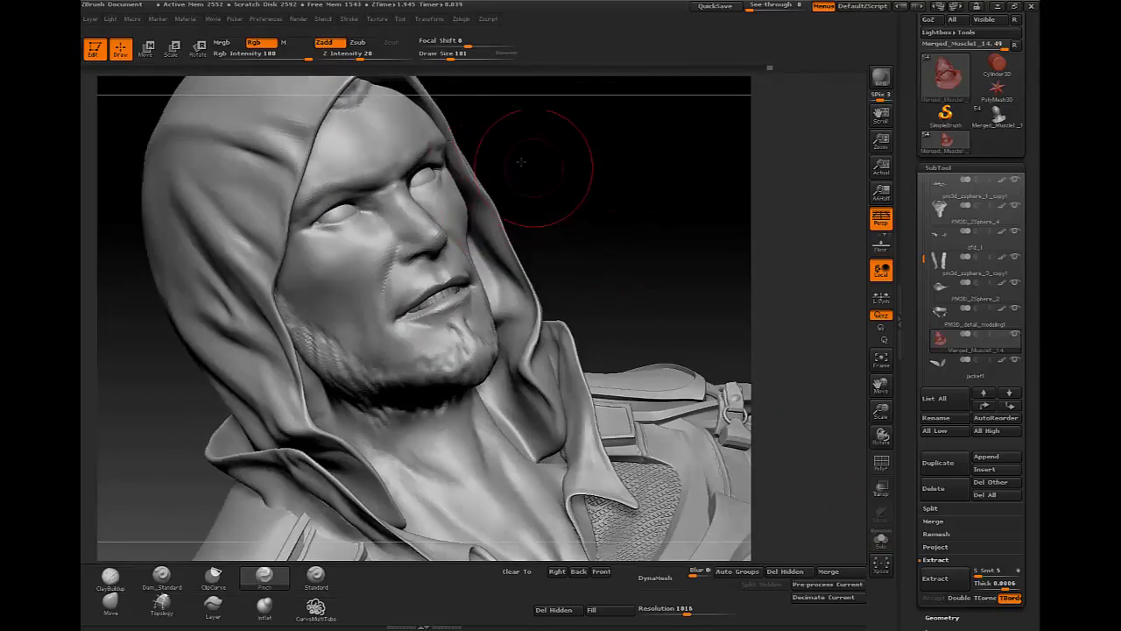
drag(520, 162, 334, 169)
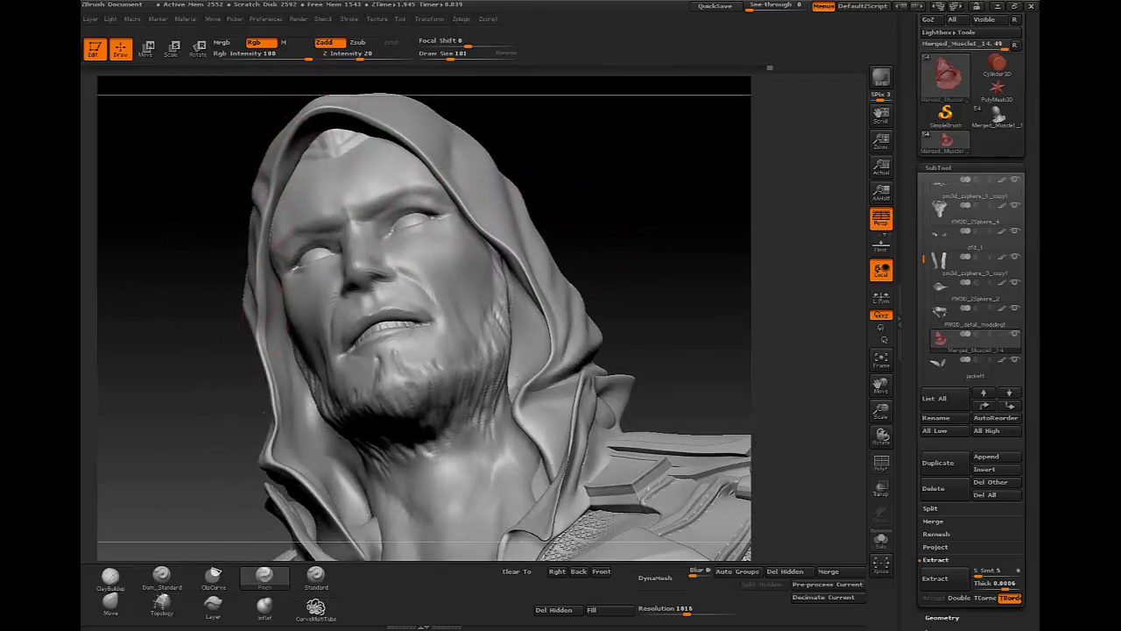
mouse_move(243, 308)
mouse_down()
mouse_move(280, 251)
mouse_move(241, 294)
mouse_up()
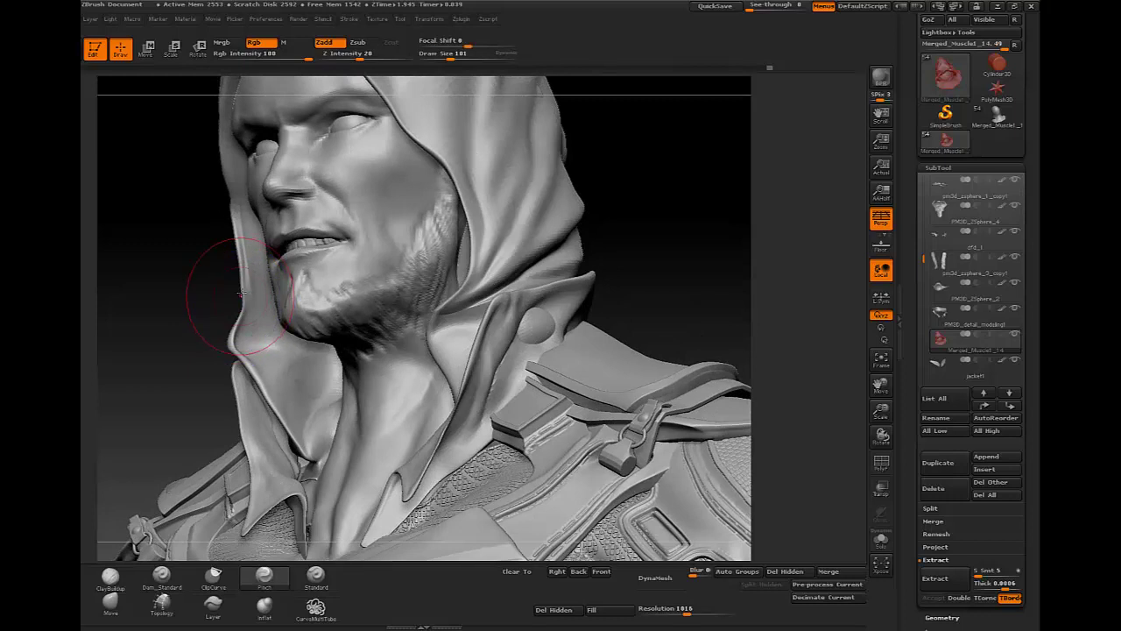
key(b)
key(i)
key(n)
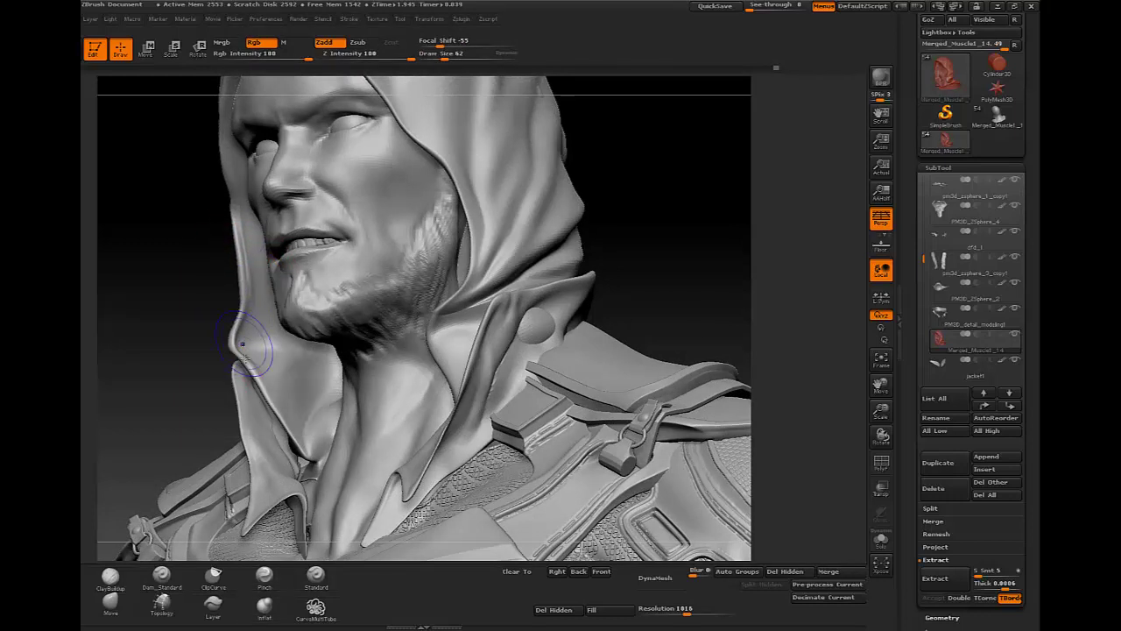
key(b)
key(p)
key(i)
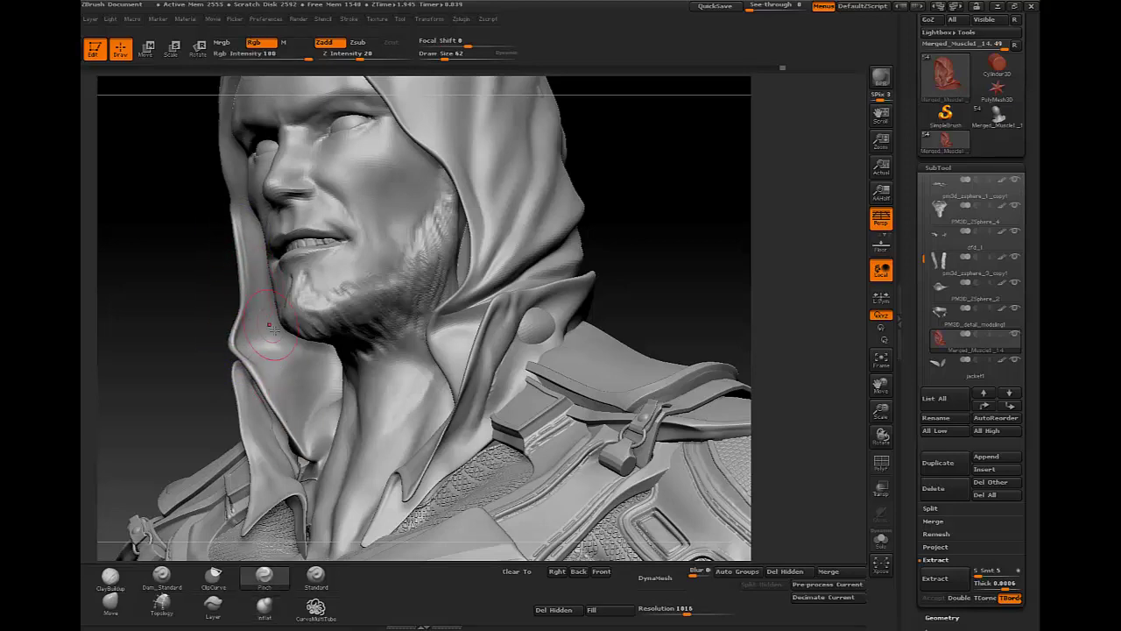
Orbit around the finished hooded bust to review it from several angles
right_drag(272, 329, 290, 269)
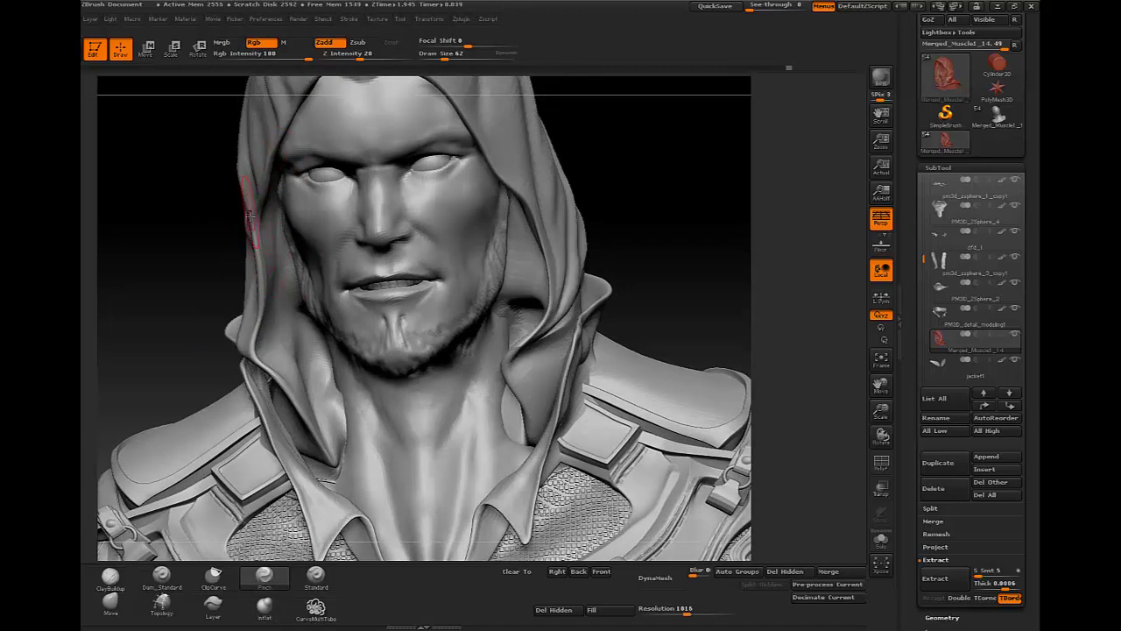
right_drag(250, 351, 519, 346)
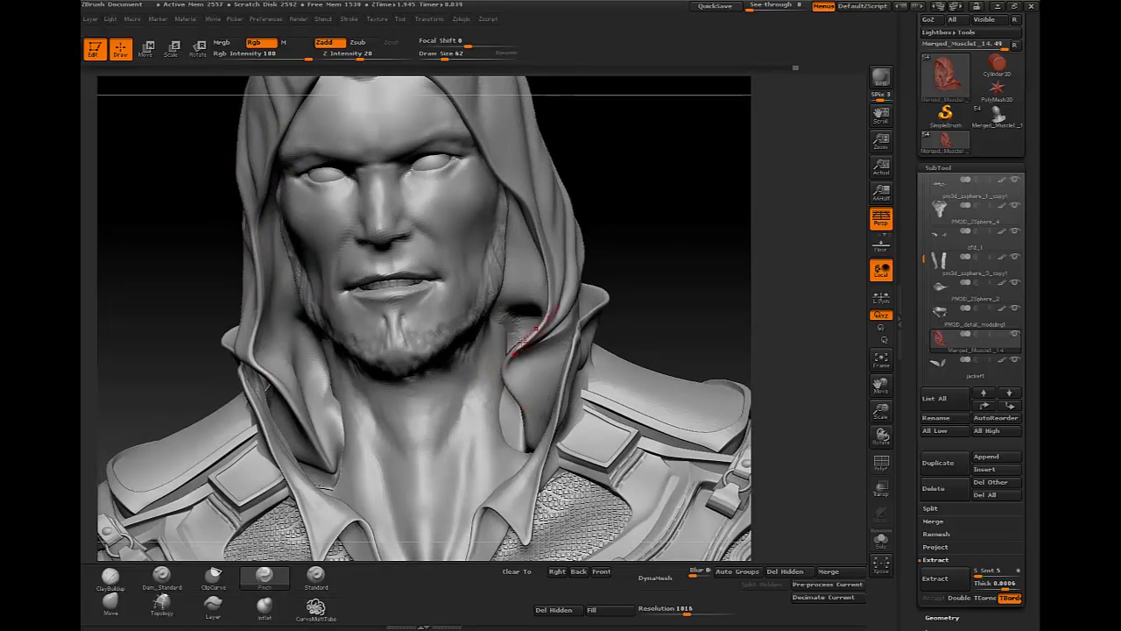
right_drag(527, 265, 480, 261)
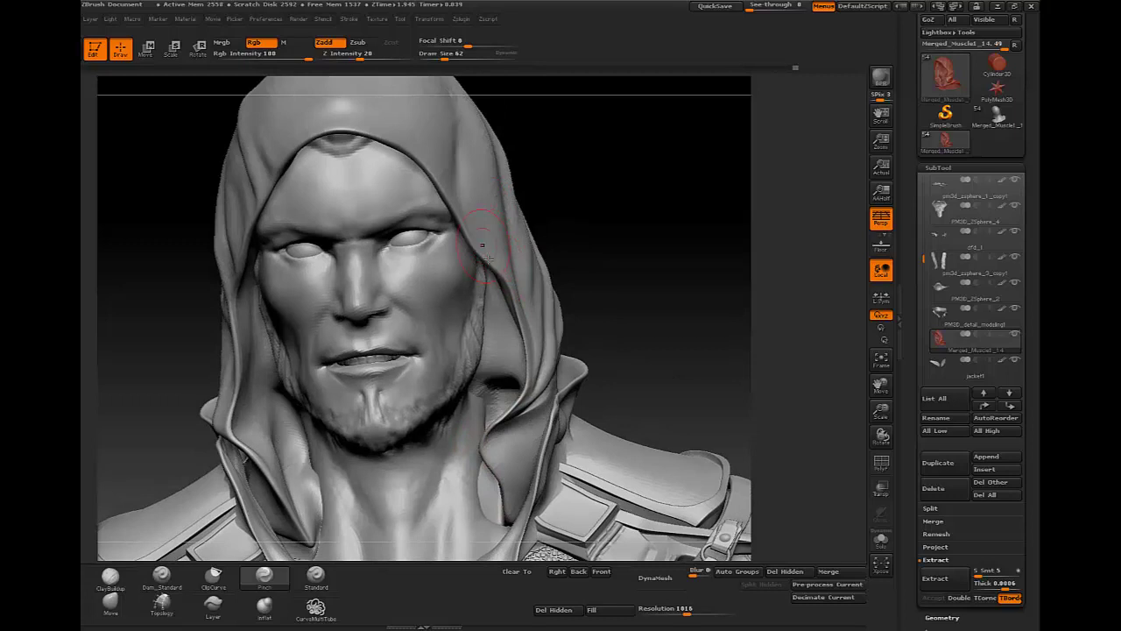
right_drag(334, 183, 431, 230)
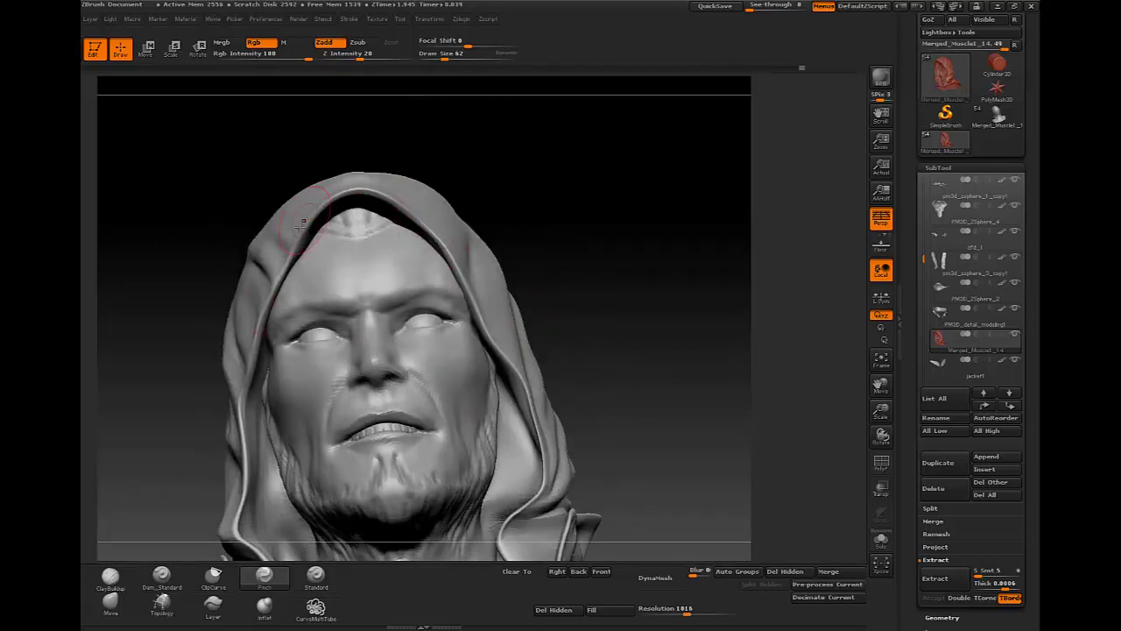
mouse_move(284, 262)
right_down()
mouse_move(475, 275)
mouse_move(581, 181)
mouse_move(590, 219)
mouse_move(605, 191)
right_up()
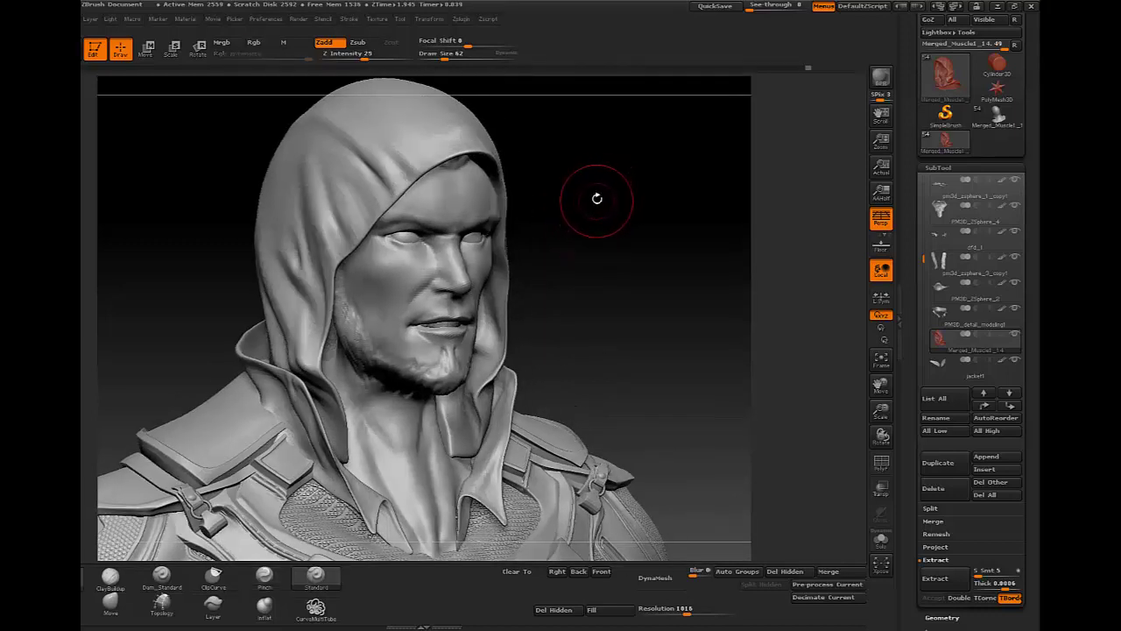
key(alt+Tab)
key(alt+Tab)
key(alt+Tab)
key(alt+Tab)
key(alt+Tab)
key(alt+Tab)
key(alt+Tab)
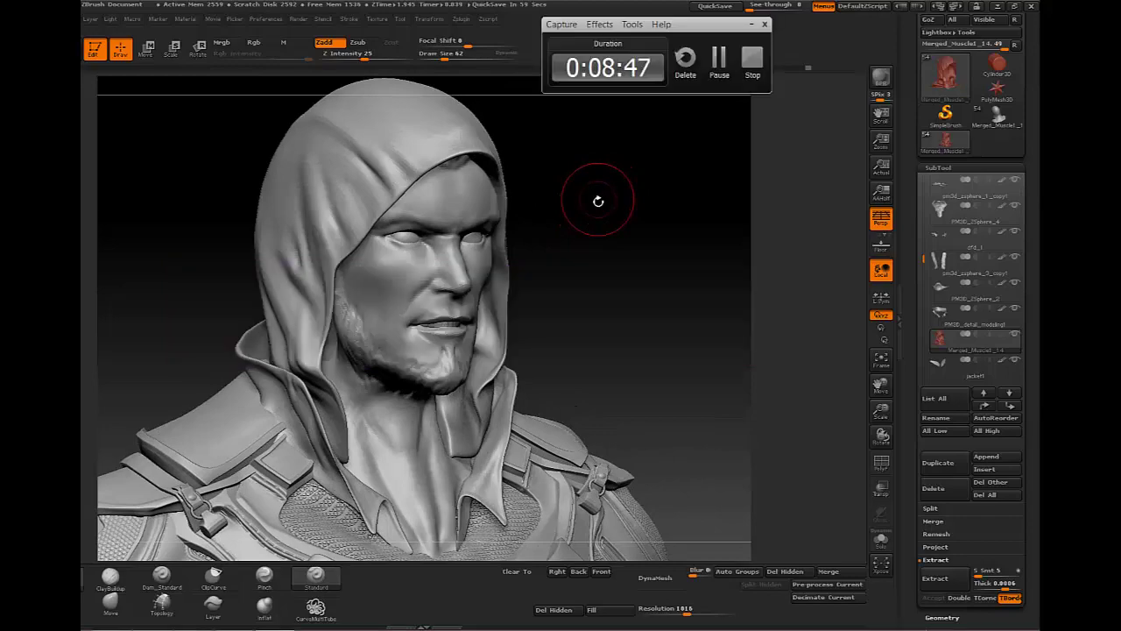